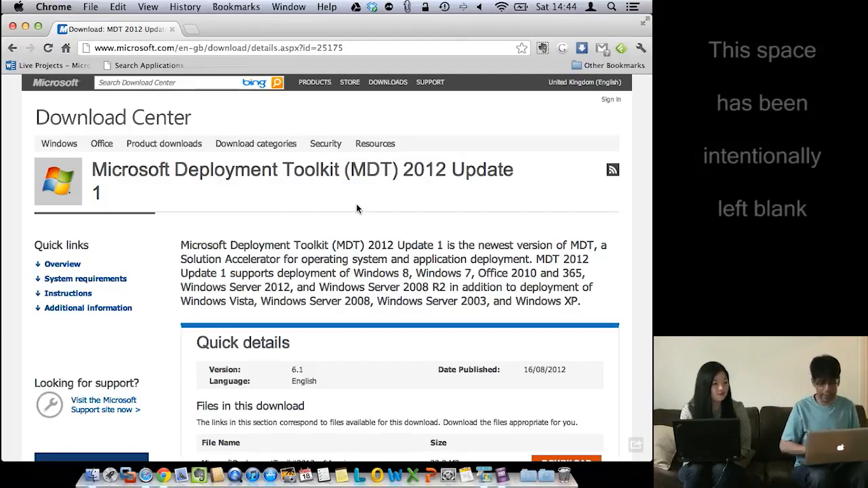
Leave the MDT 2012 Update 1 download page for the remote Configuration Manager console's Drivers list
scroll(356, 204, right, 3)
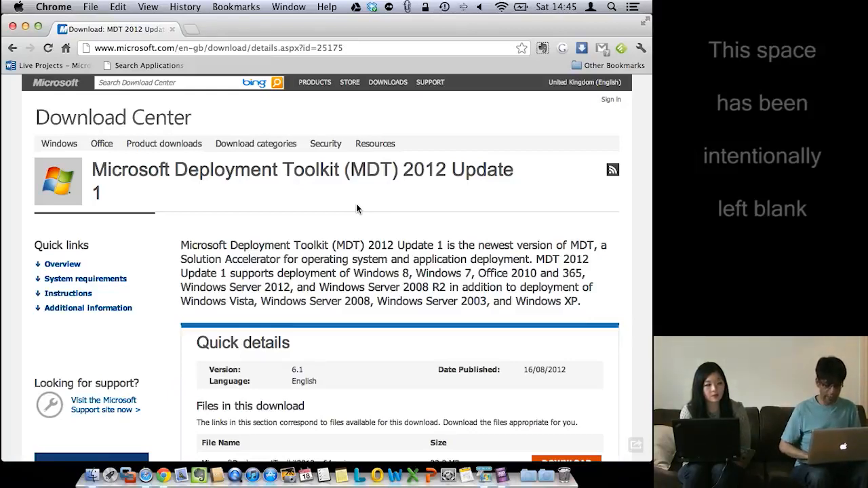
key(super+Tab)
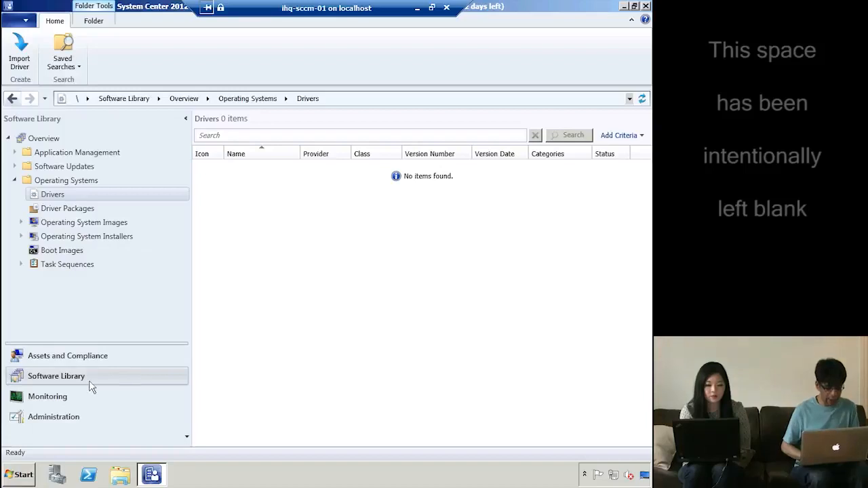
In the Software Library, expand Application Management and view the Packages list
click(66, 380)
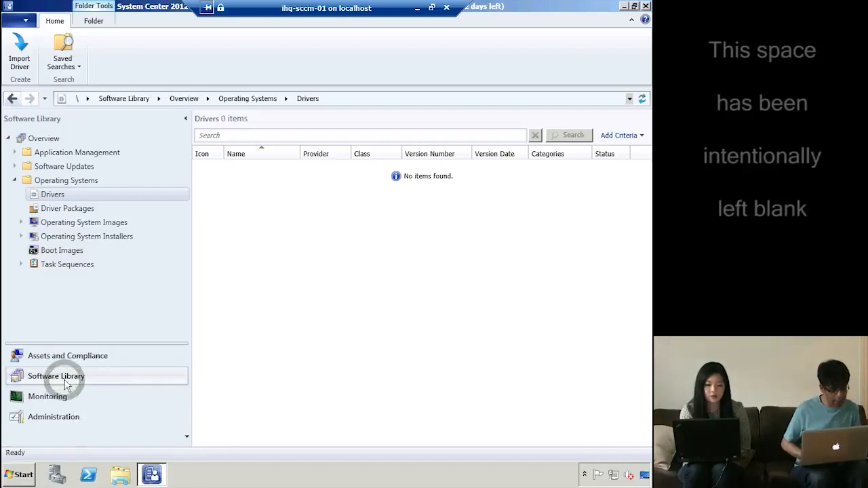
click(14, 181)
click(112, 150)
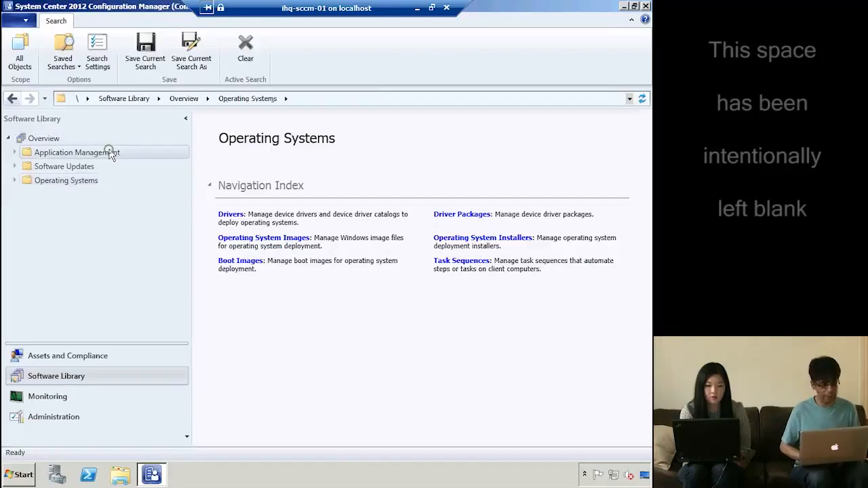
click(18, 154)
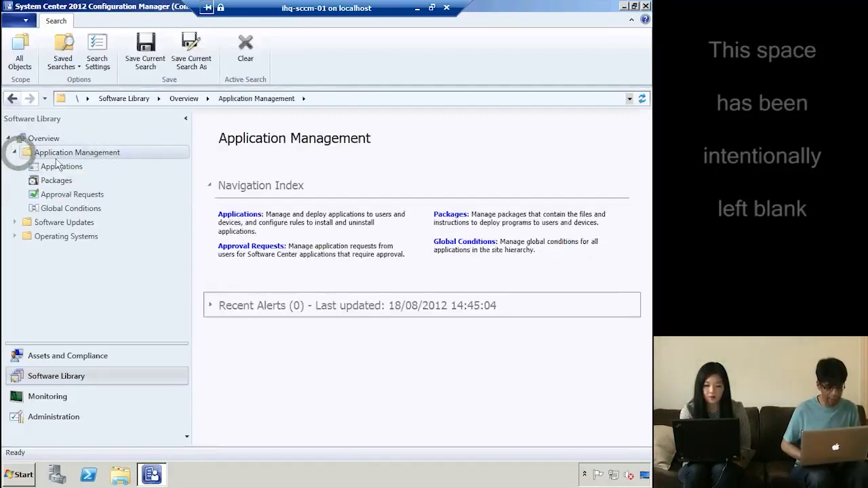
click(58, 180)
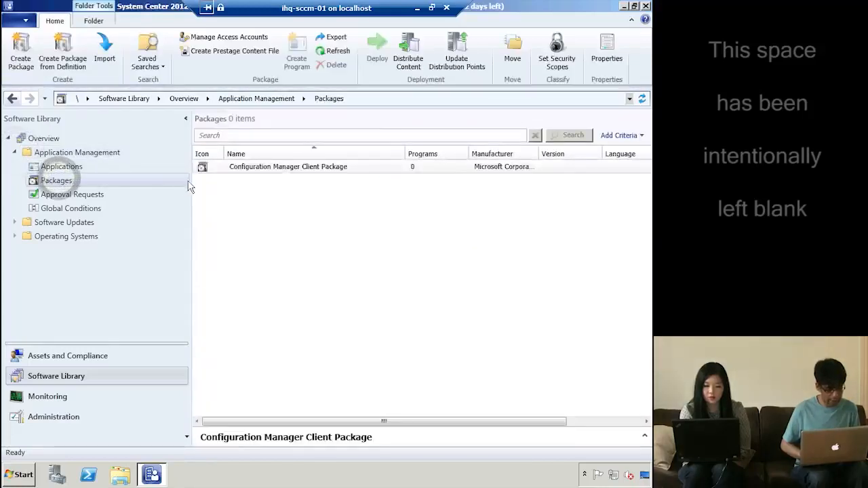
click(21, 182)
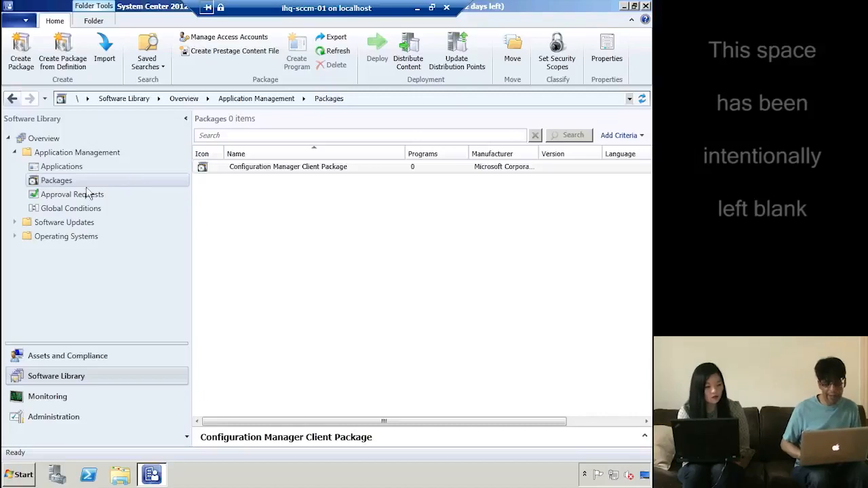
Browse All Software Updates and Software Update Groups, then show the Operating Systems overview
click(84, 227)
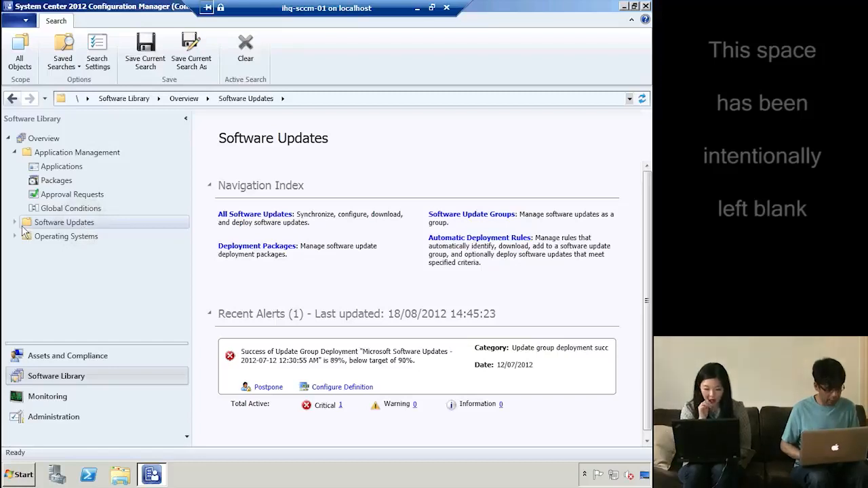
click(14, 223)
click(78, 236)
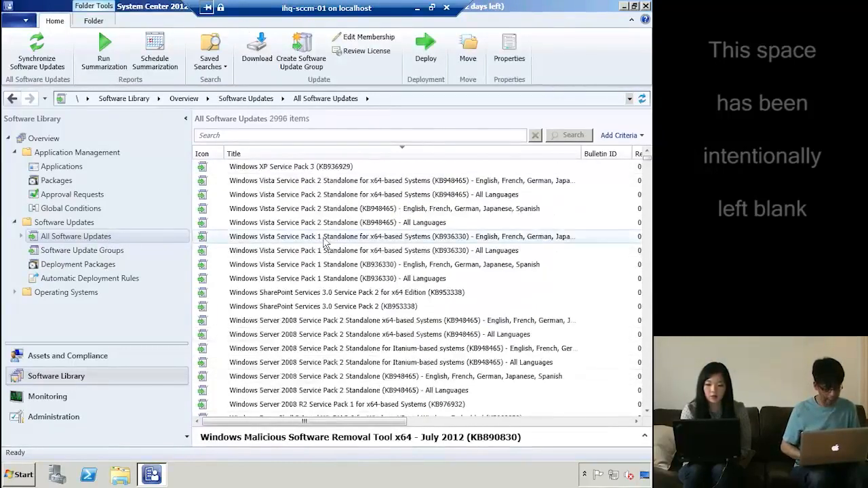
click(97, 252)
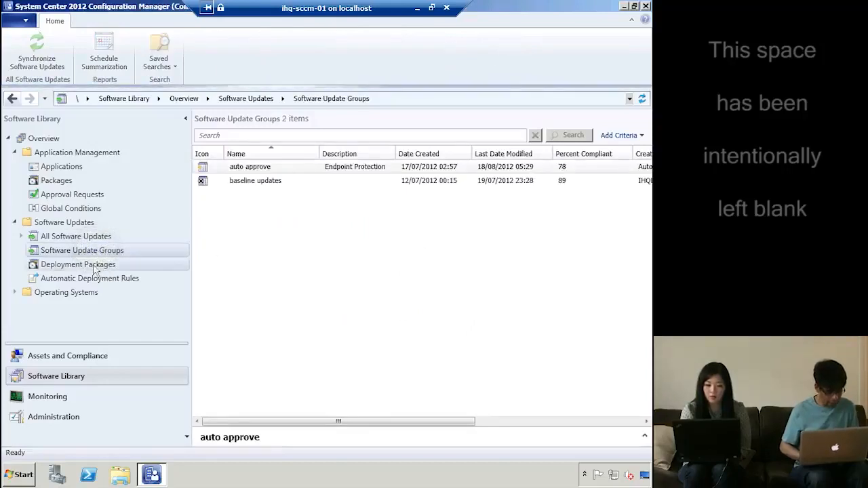
click(63, 292)
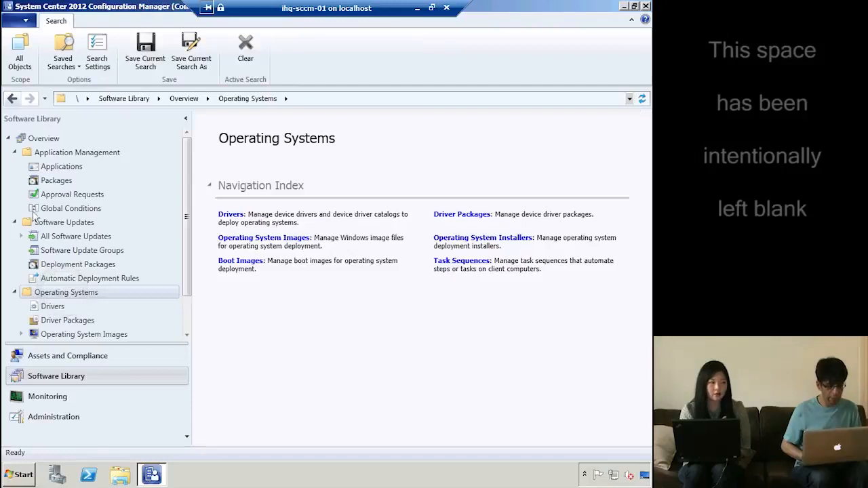
click(13, 221)
Collapse Application Management and view the empty Drivers, Operating System Images and Operating System Installers lists
click(14, 149)
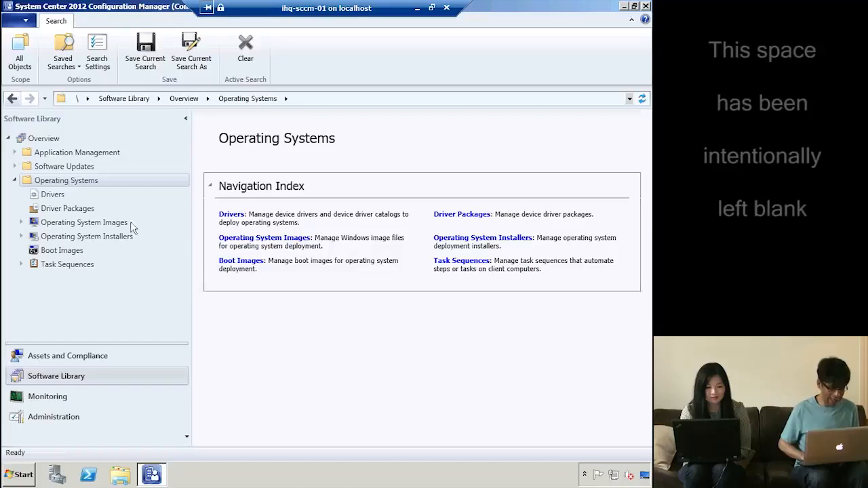
click(62, 181)
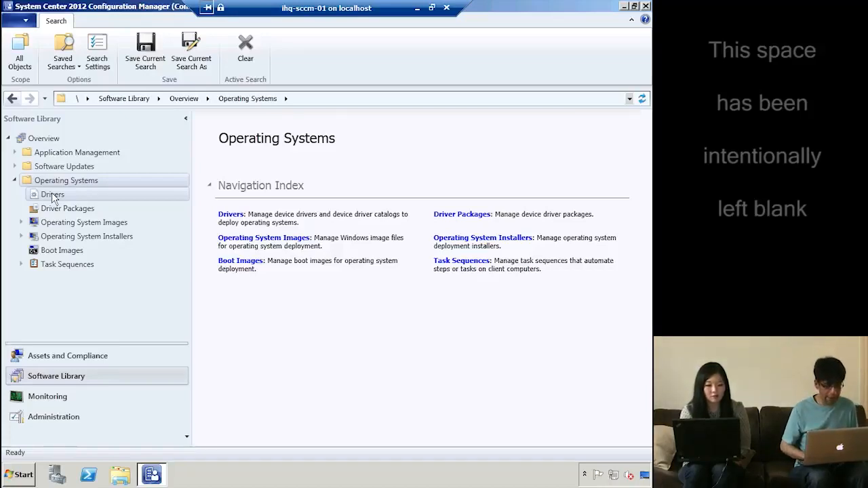
click(53, 195)
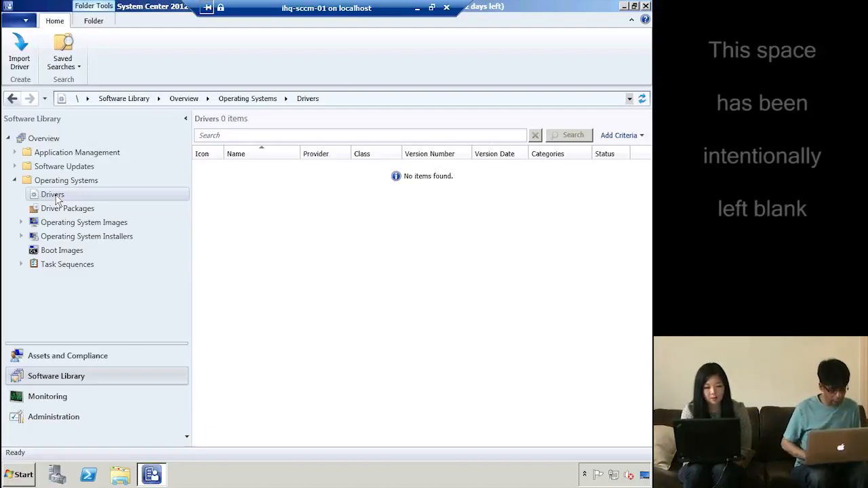
click(85, 224)
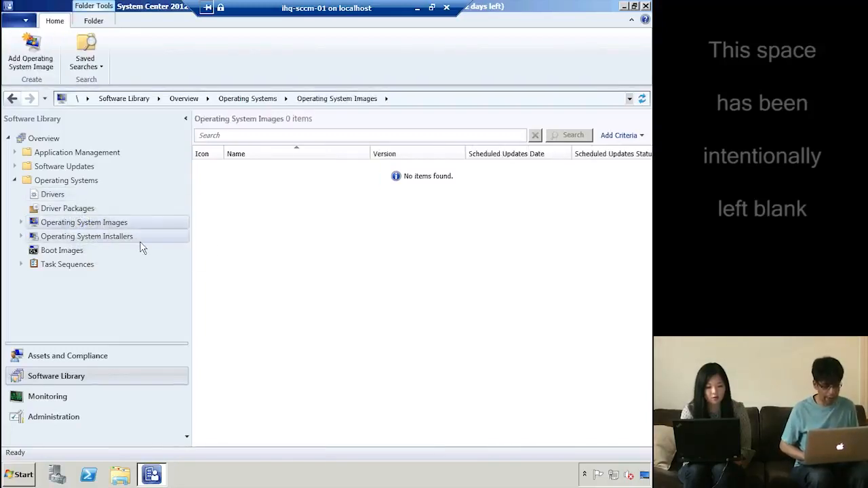
click(121, 237)
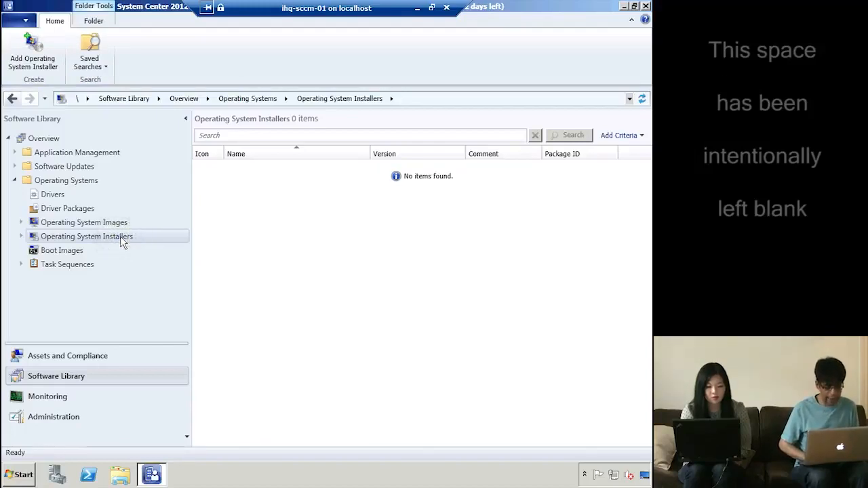
Start the Add Operating System Installer wizard and browse for the installer's source folder
right_click(120, 236)
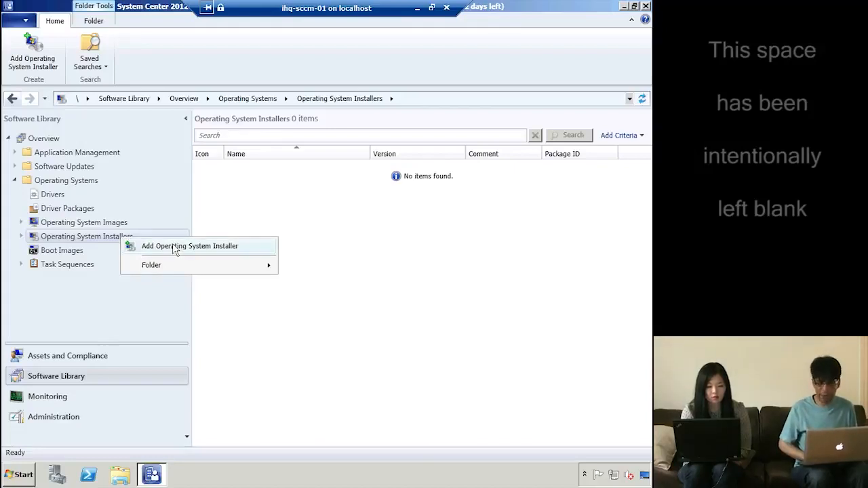
click(178, 248)
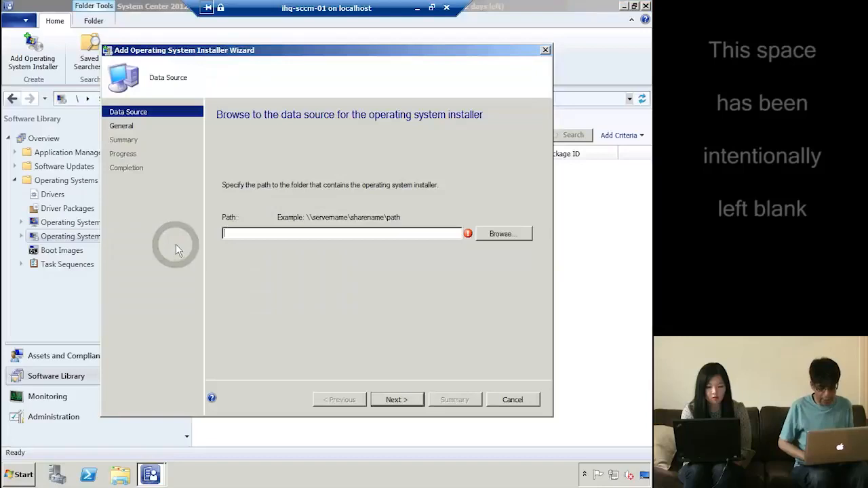
click(523, 234)
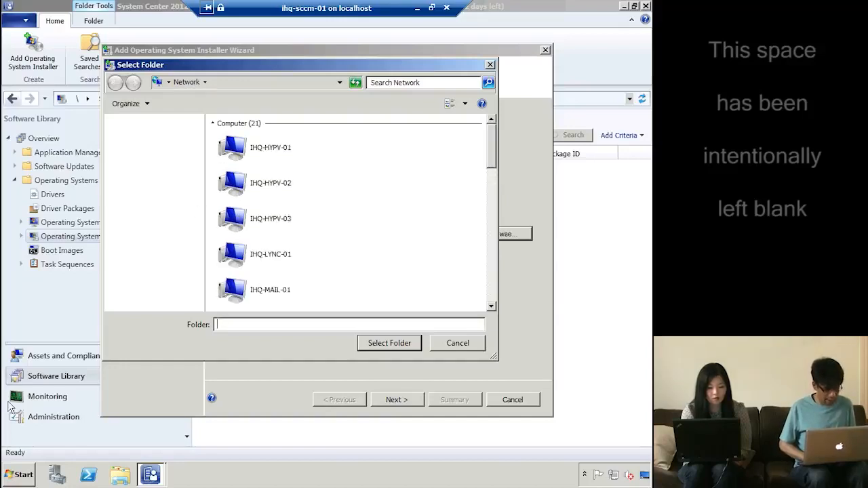
click(21, 475)
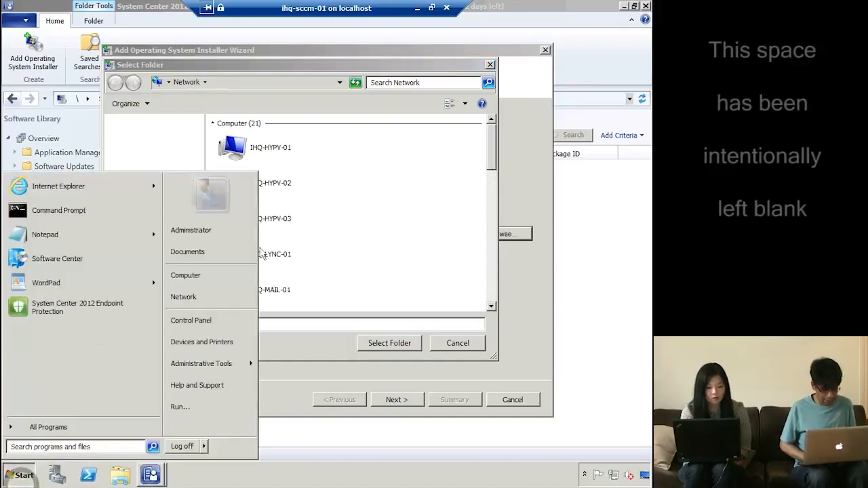
Share DVD drive E: as \\ihq-sccm-01\e with Everyone read access, then close the Computer window
click(185, 275)
right_click(385, 164)
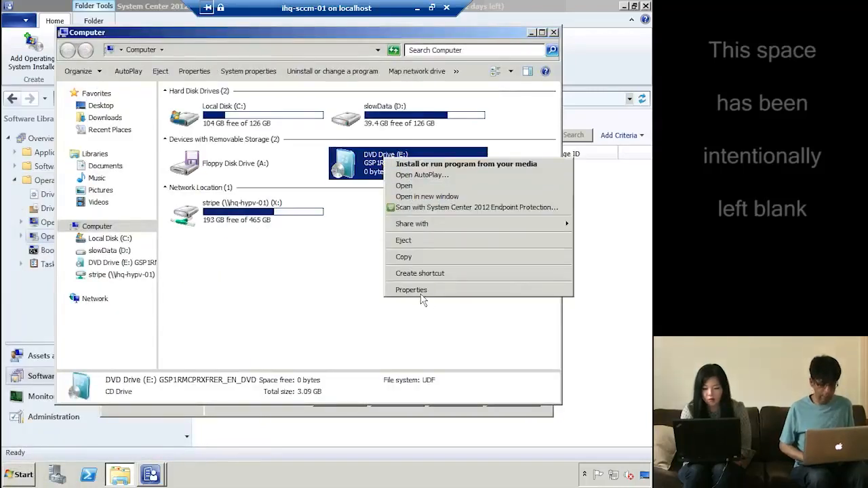
click(412, 290)
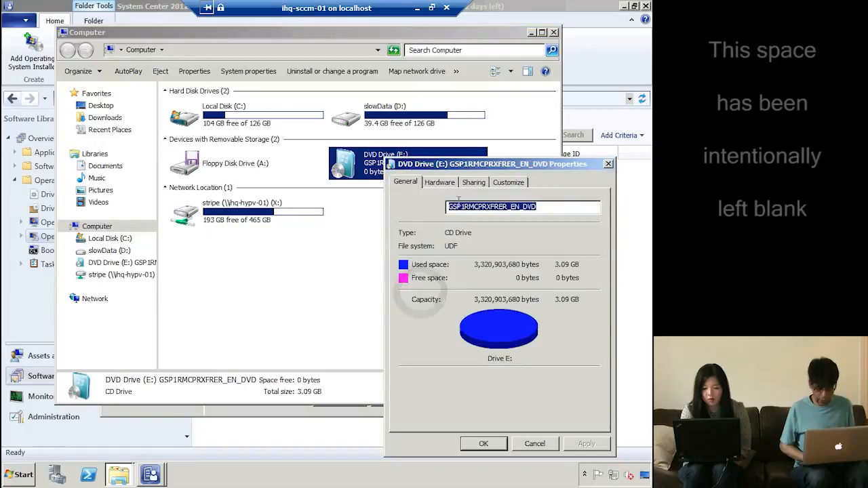
click(478, 181)
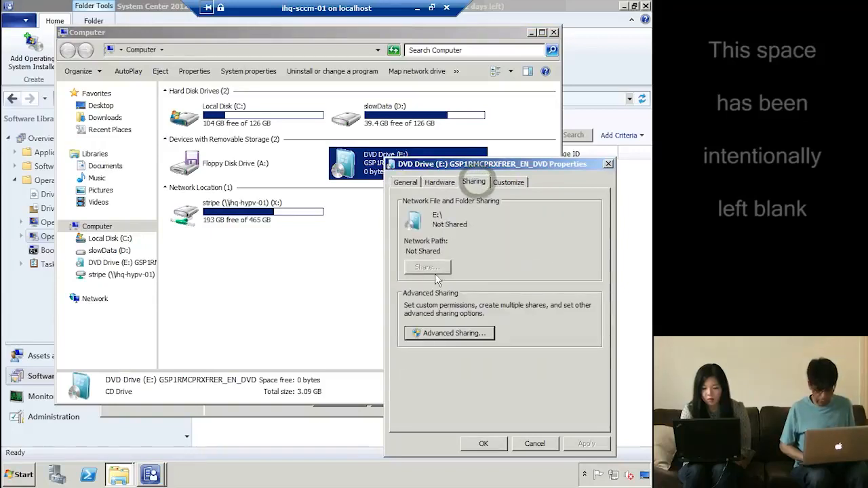
click(448, 333)
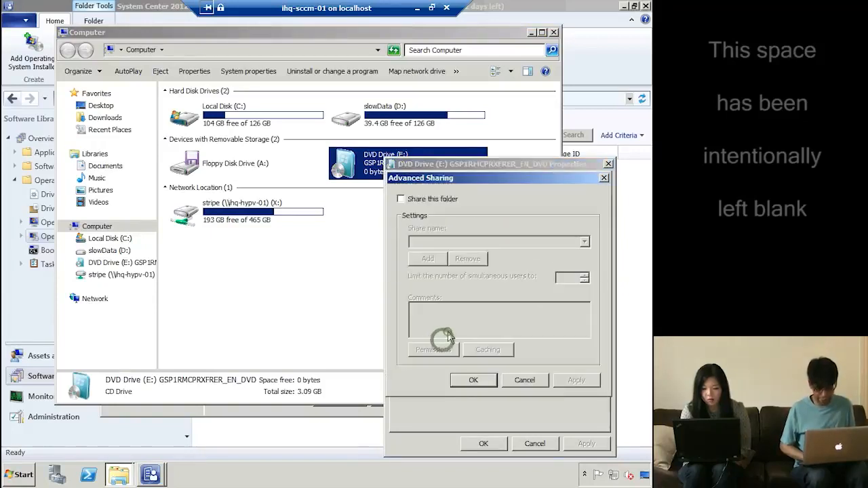
click(433, 200)
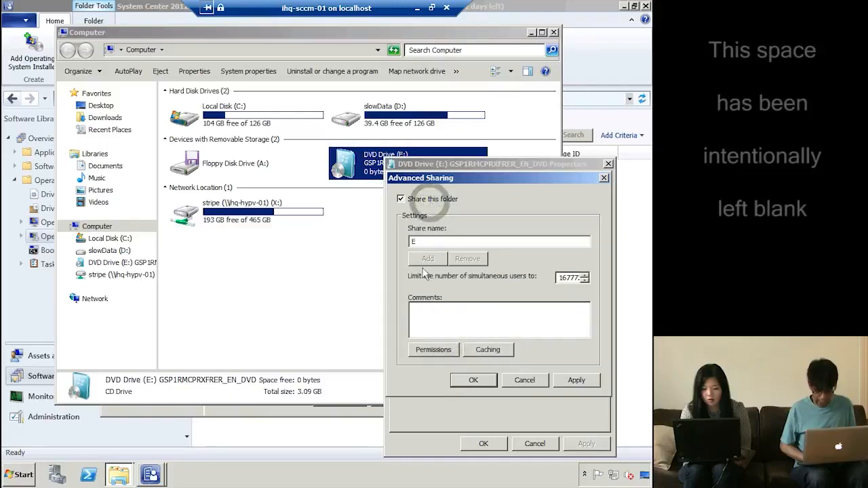
click(434, 350)
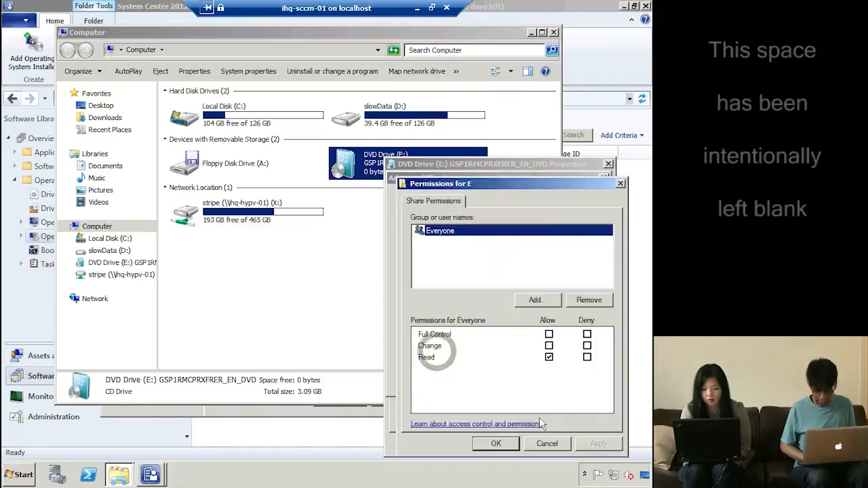
click(489, 445)
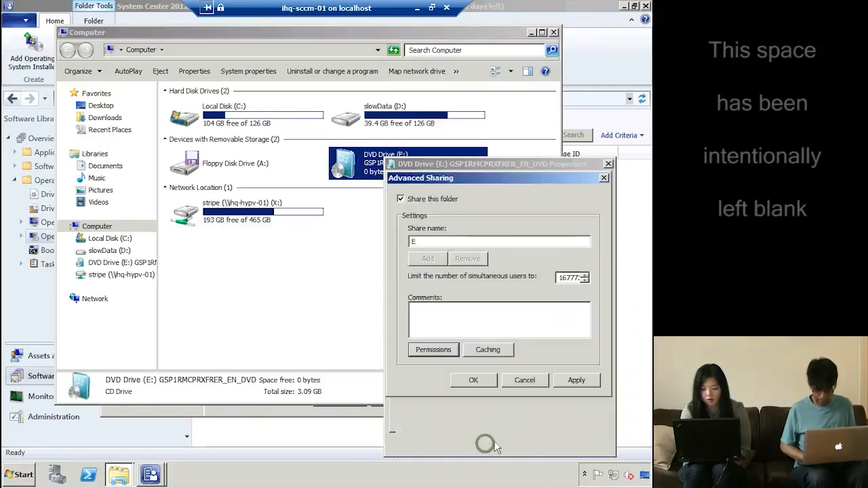
click(485, 388)
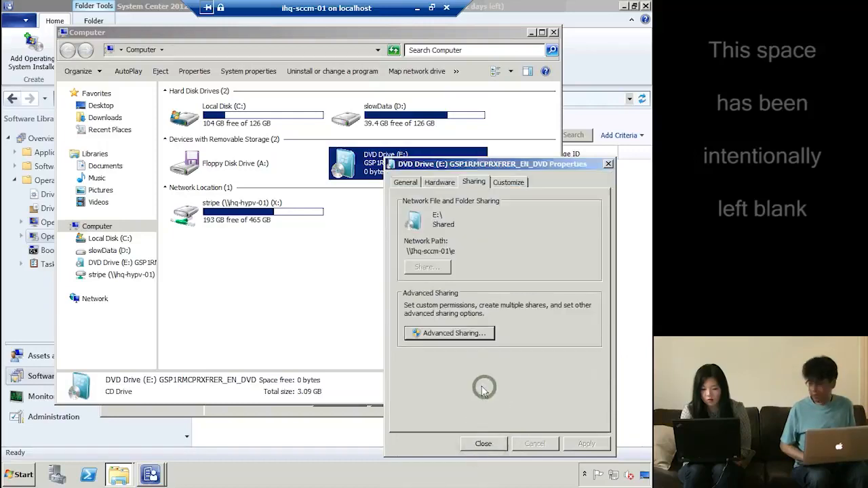
click(481, 445)
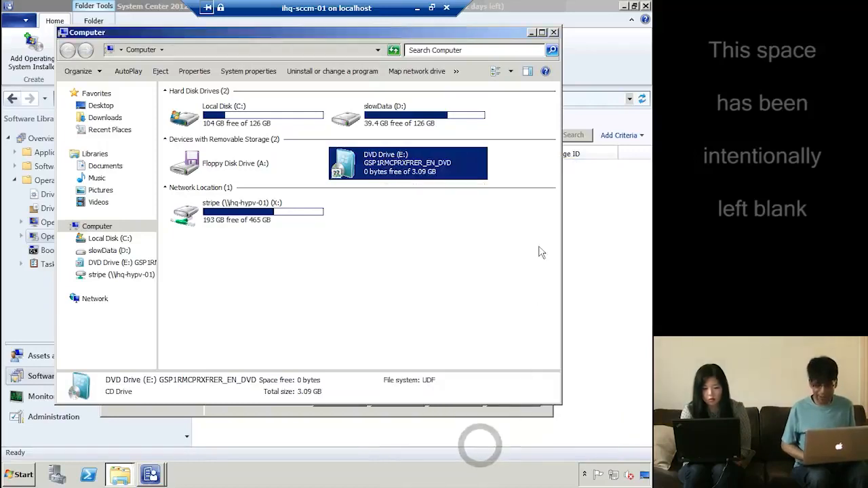
click(553, 32)
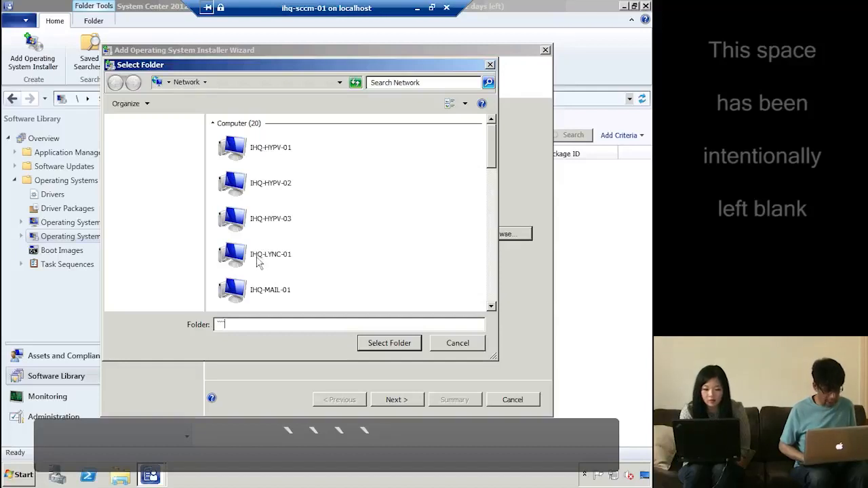
Choose \\IHQ-SCCM-01\e as the installer's source folder
text(````)
text(``)
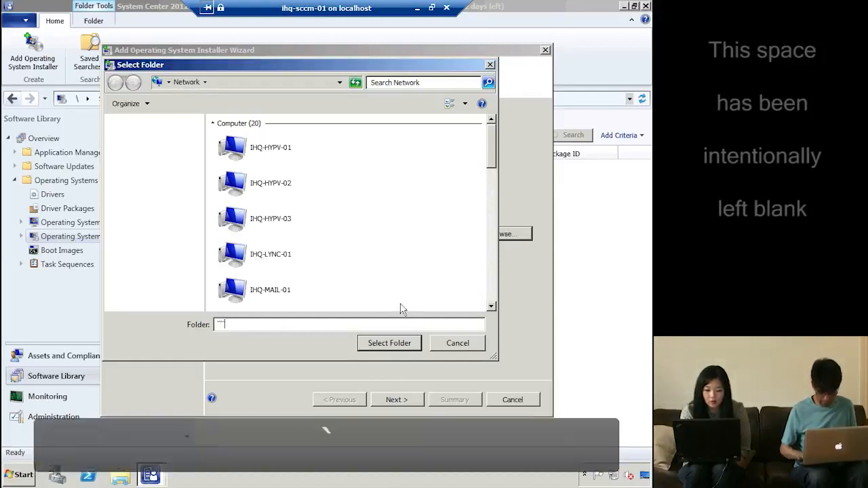
text(\\)
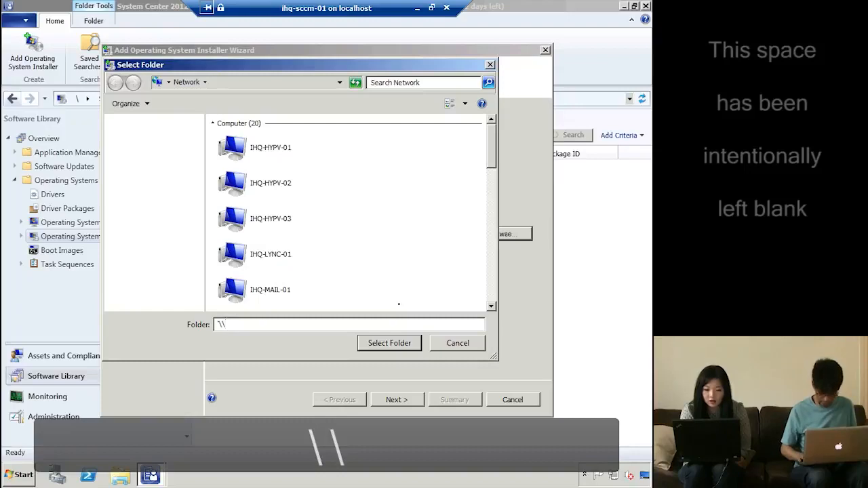
key(BackSpace)
key(BackSpace)
key(BackSpace)
text(\\ihq)
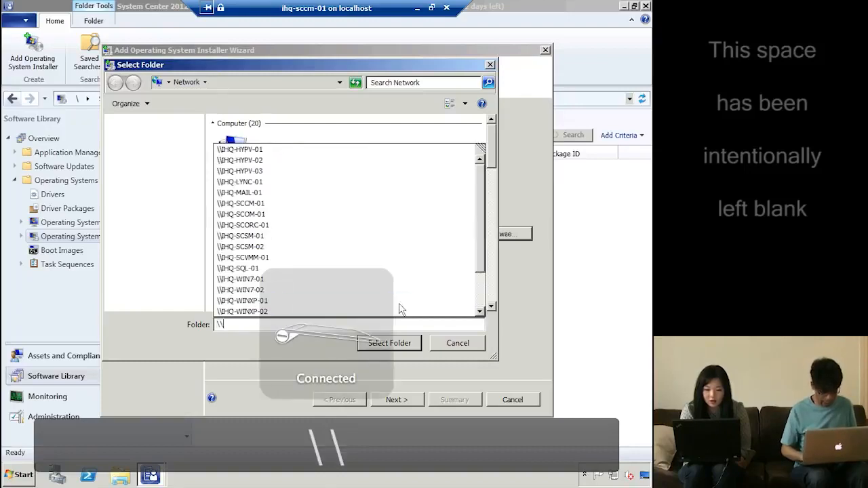
text(-sccm)
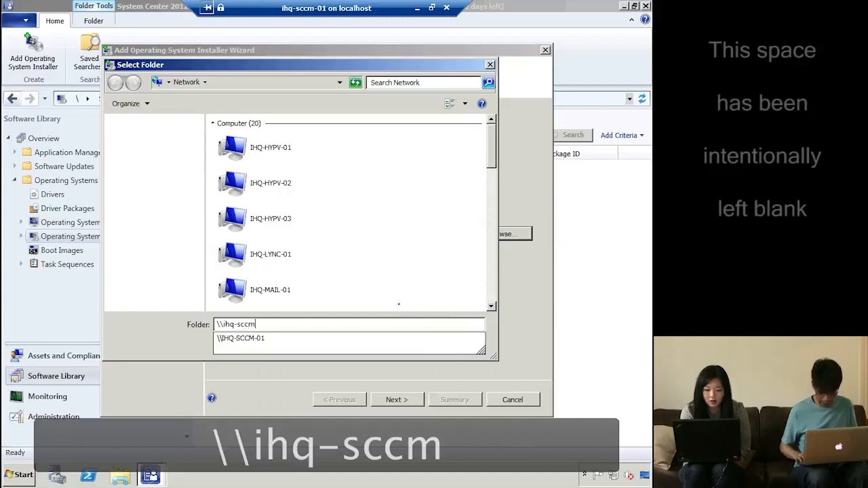
key(Down)
text(\e)
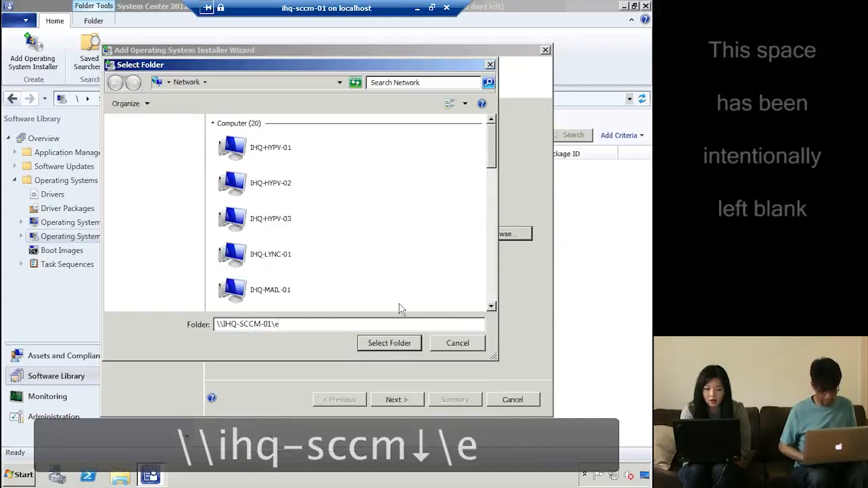
key(Return)
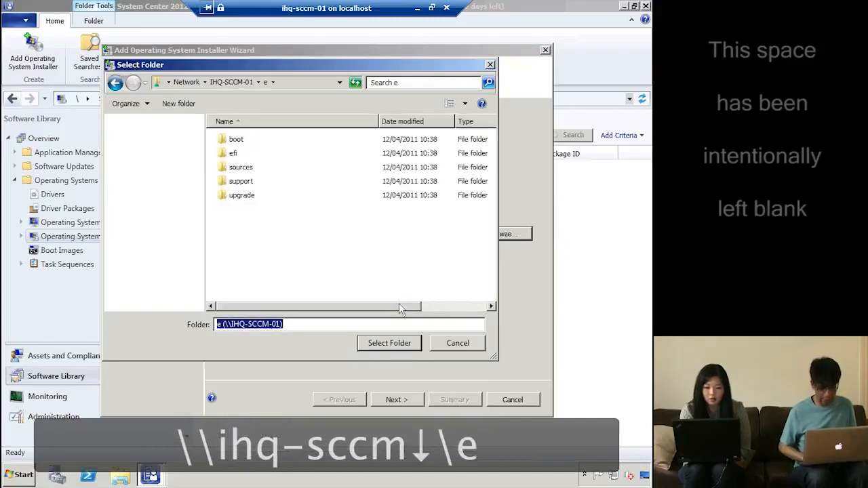
click(401, 343)
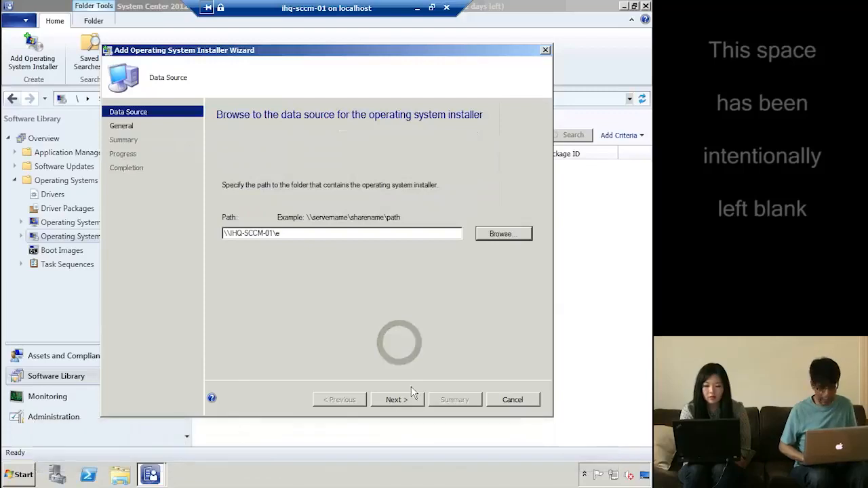
On the General page, name the installer 'Windows 7 Profesional'
click(397, 401)
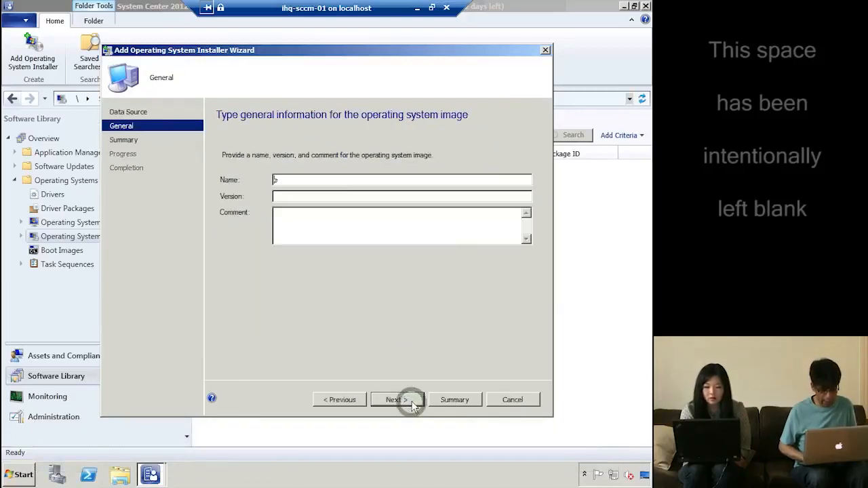
drag(301, 181, 261, 186)
text(Windows)
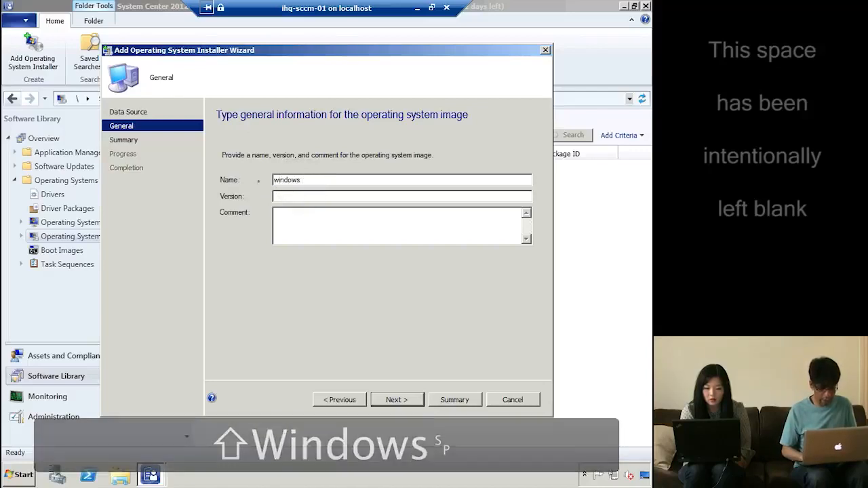
key(BackSpace)
key(BackSpace)
text(W)
key(BackSpace)
text(W)
key(BackSpace)
text(W)
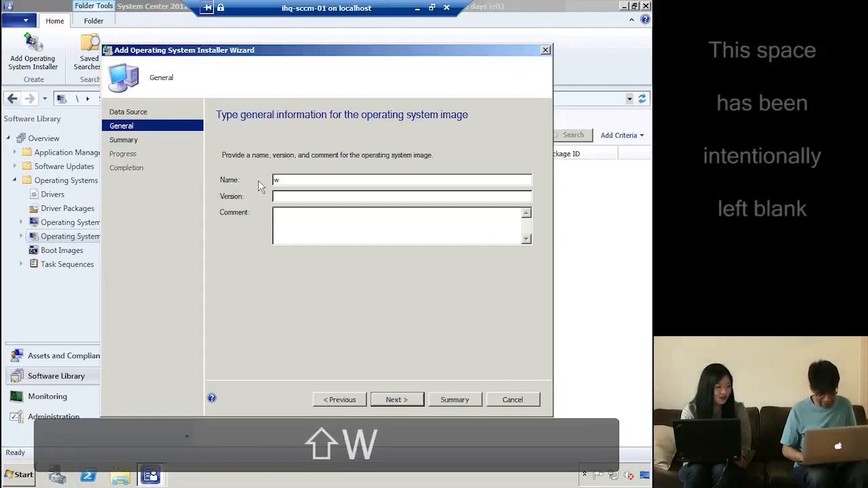
key(BackSpace)
text(Windonw)
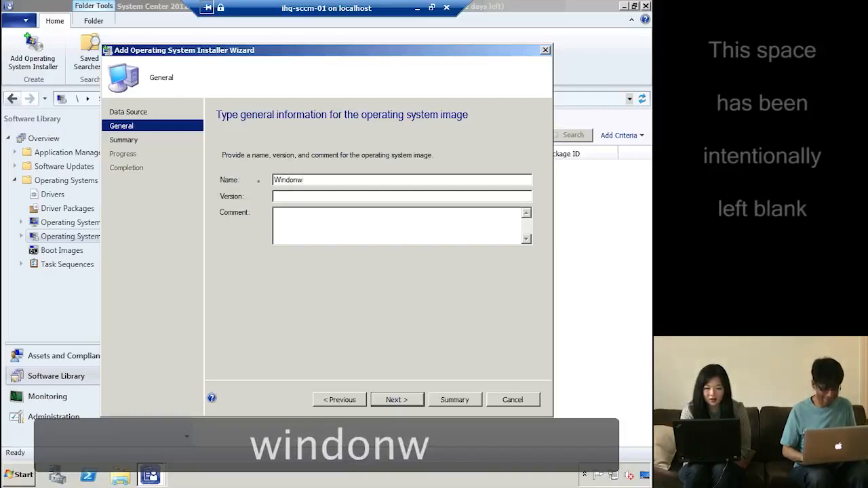
key(BackSpace)
key(BackSpace)
text(ws 7 )
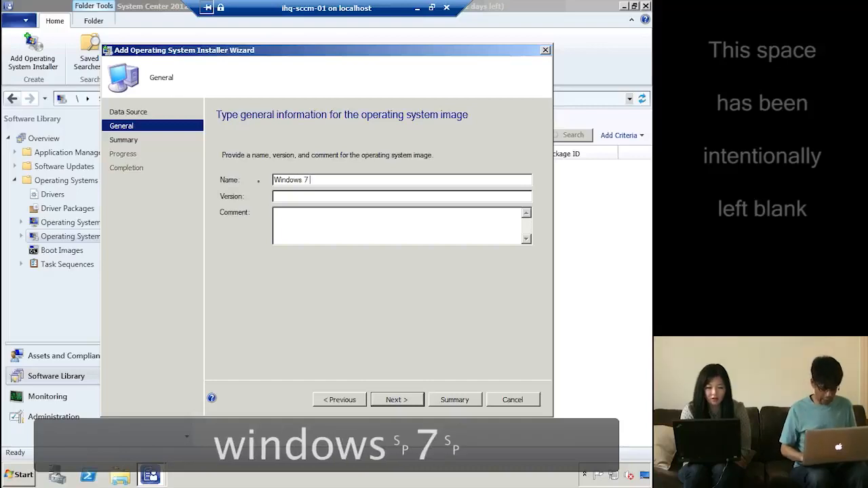
text(Profes)
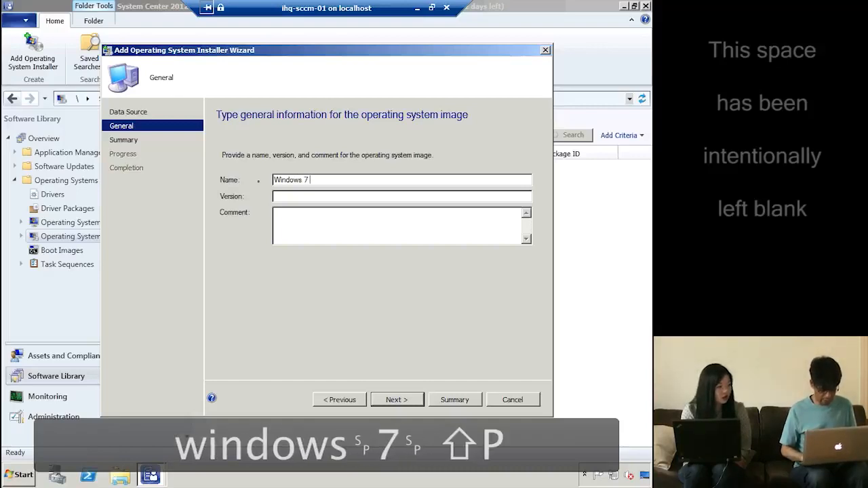
text(ional)
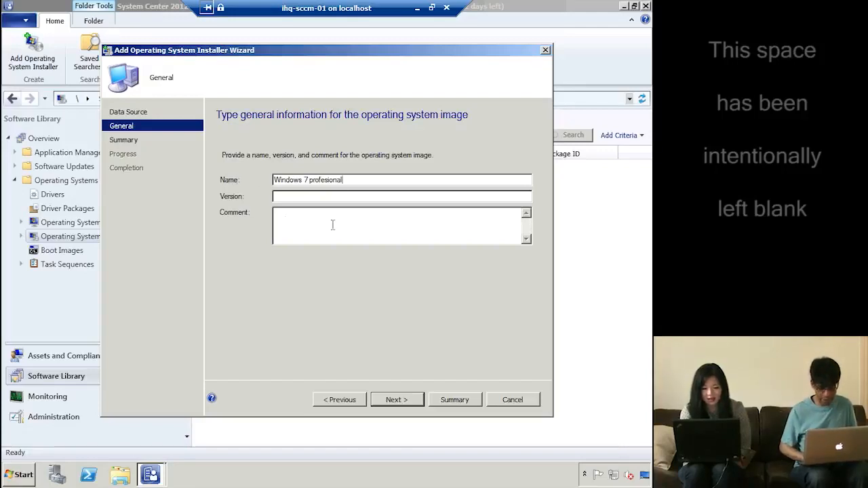
Finish the wizard to create the Windows 7 profesional installer package and close it
click(390, 400)
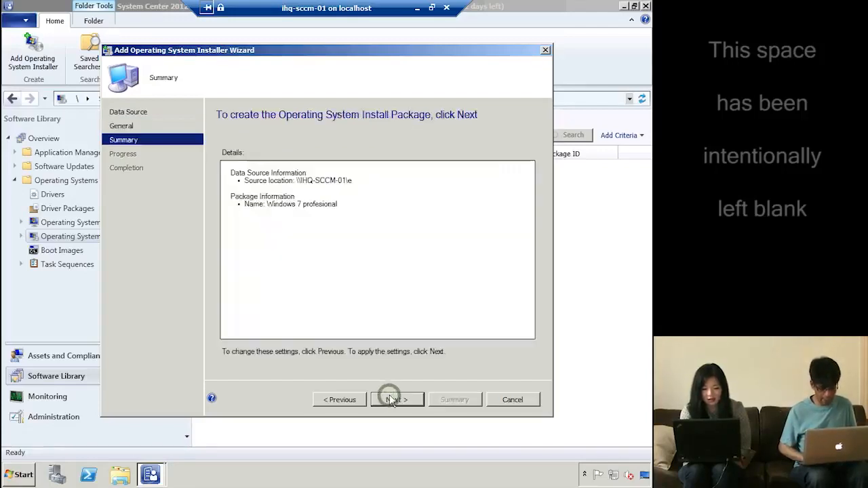
click(390, 400)
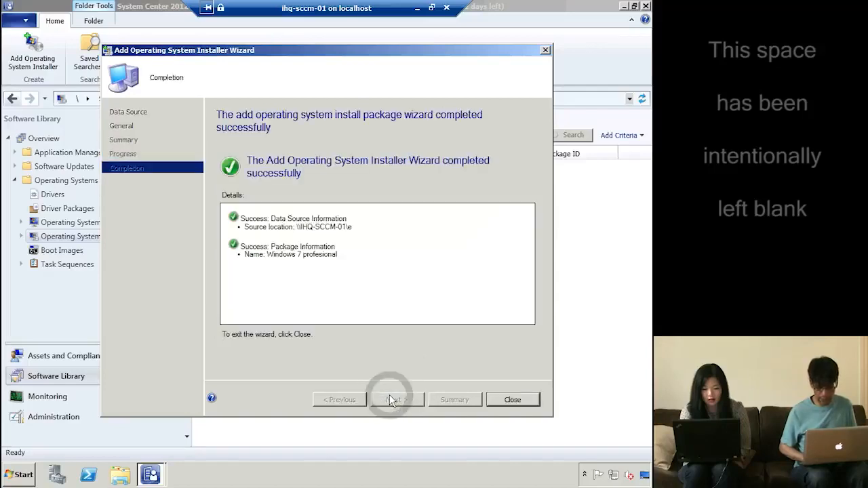
click(513, 400)
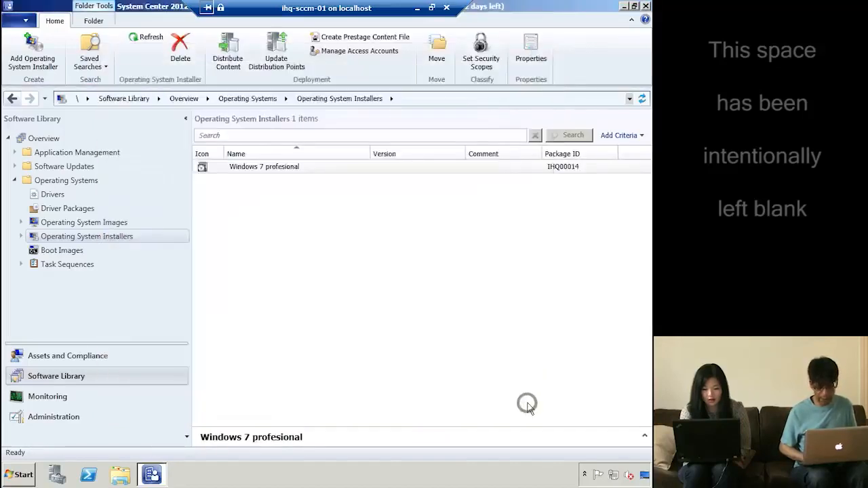
Check the new installer's properties without changes and enlarge the details pane
click(297, 168)
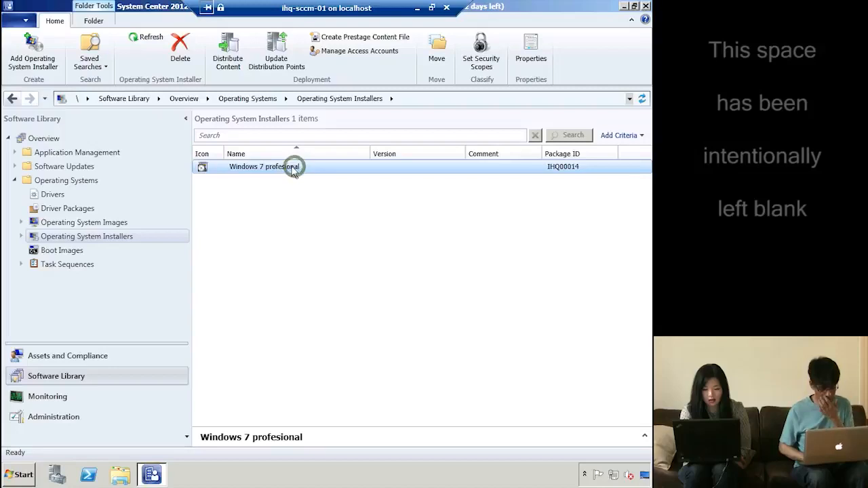
right_click(287, 168)
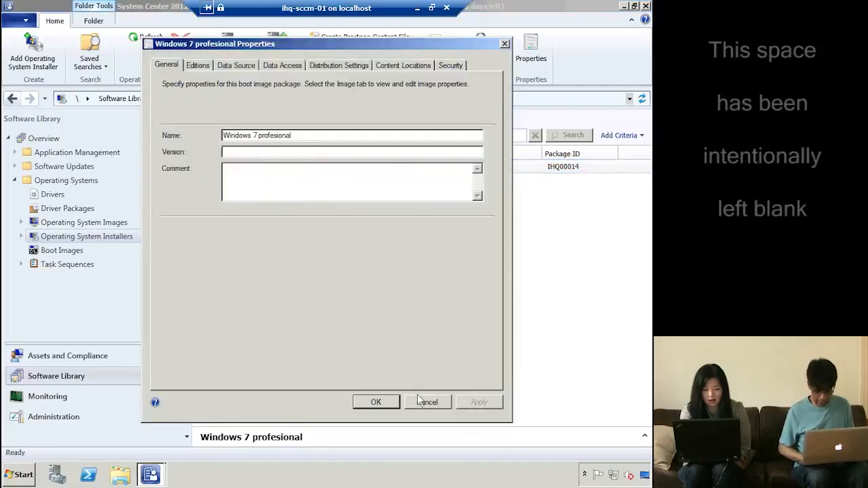
click(418, 401)
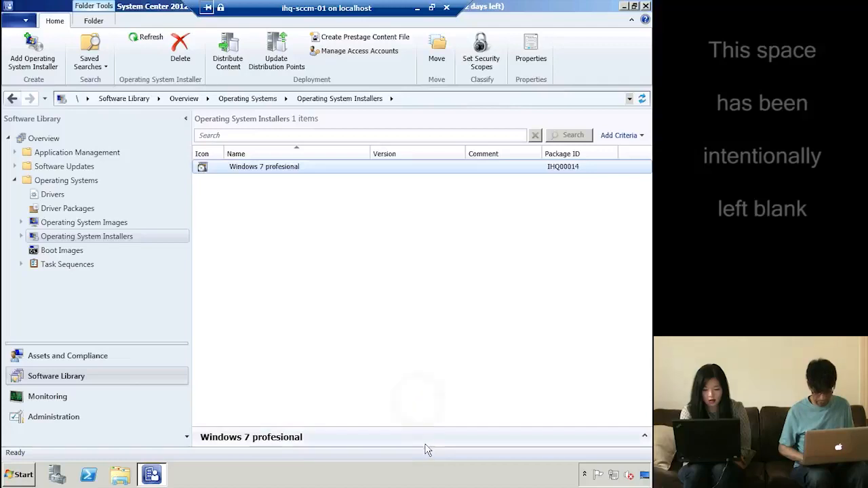
drag(427, 426, 427, 341)
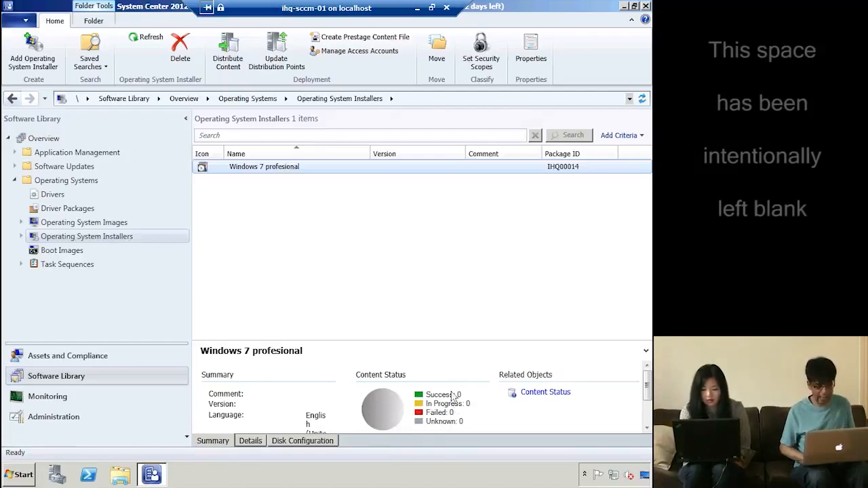
double_click(301, 168)
Distribute the Windows 7 profesional installer's content to the distribution point
right_click(301, 169)
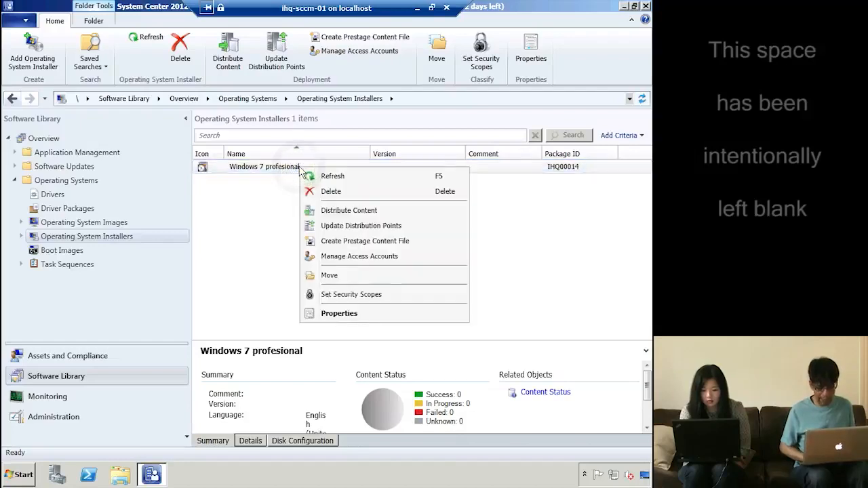
click(359, 216)
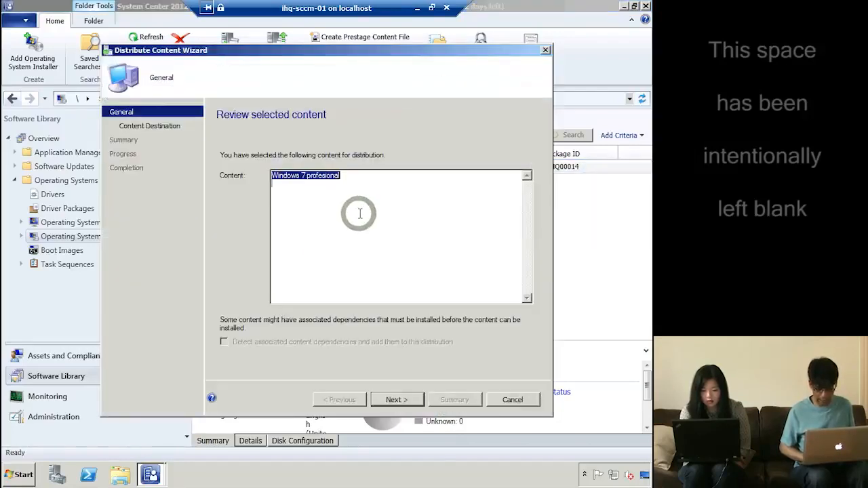
click(400, 400)
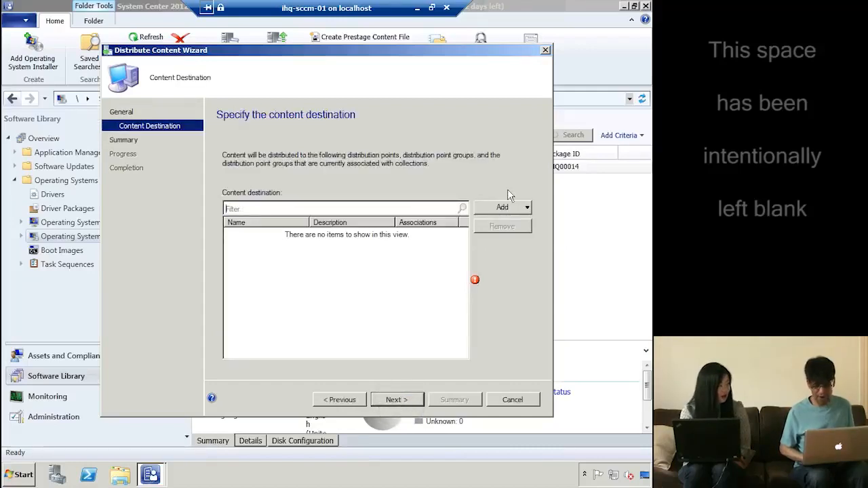
click(507, 206)
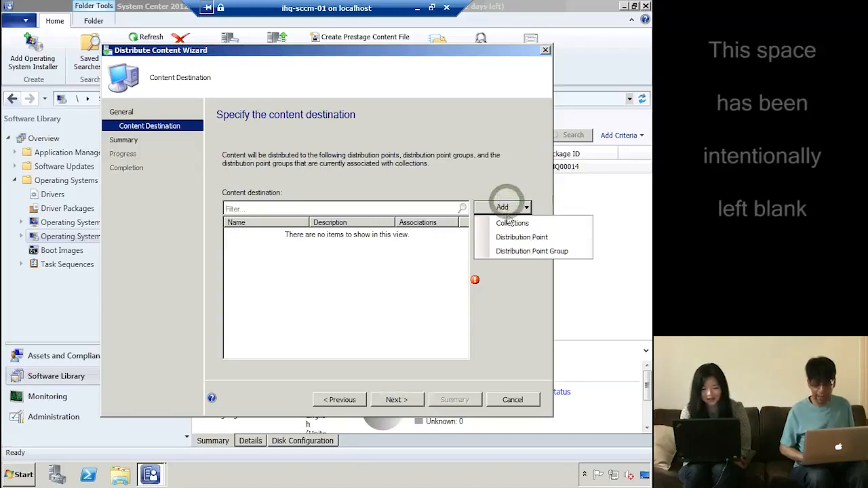
click(519, 238)
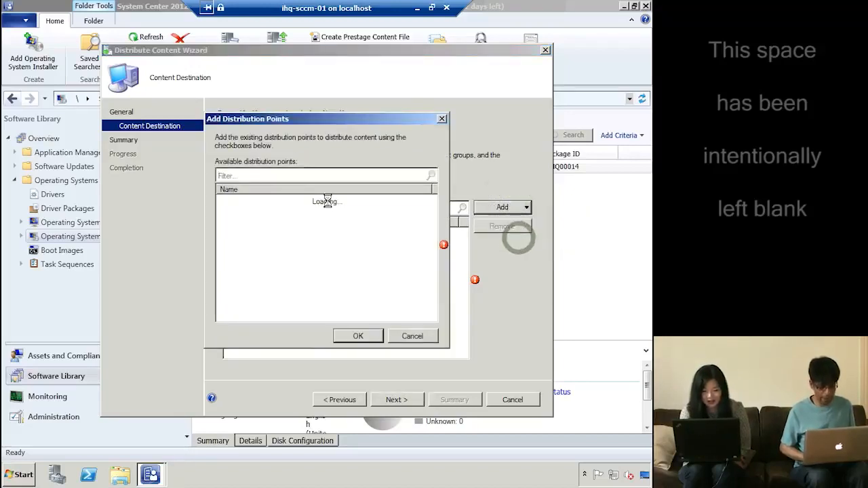
click(358, 336)
click(397, 401)
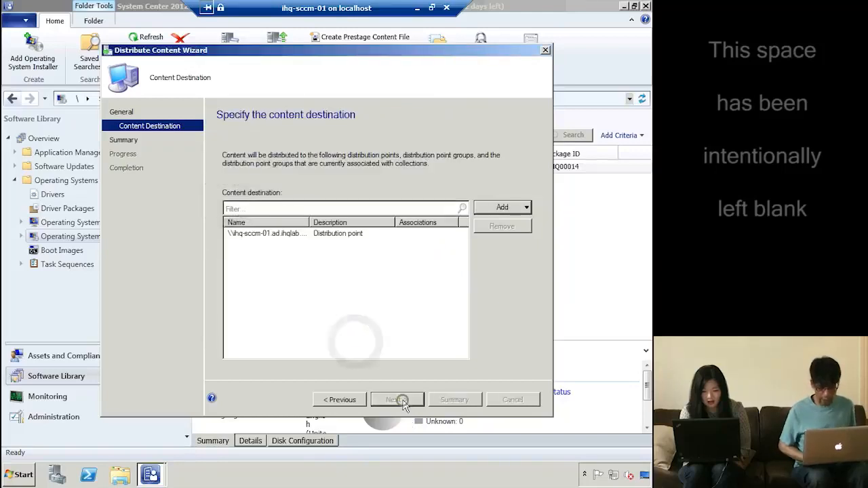
click(397, 401)
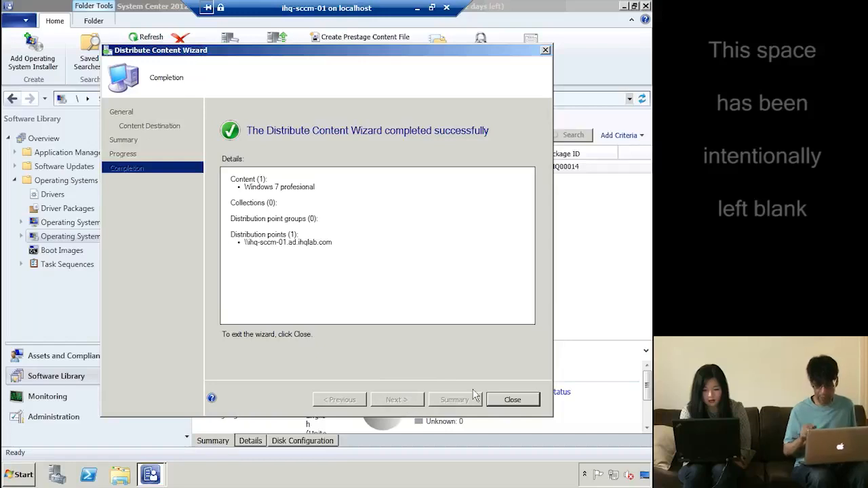
click(508, 400)
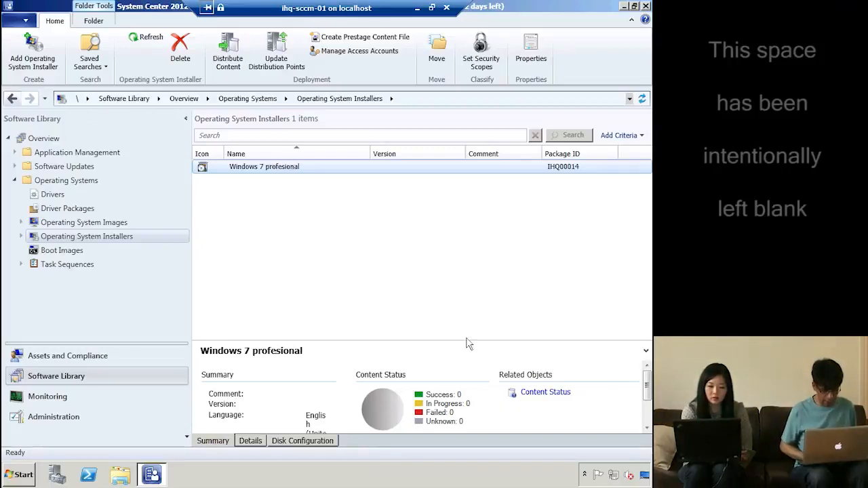
Select the Windows 7 profesional package to see its content status: 1 in progress
double_click(305, 168)
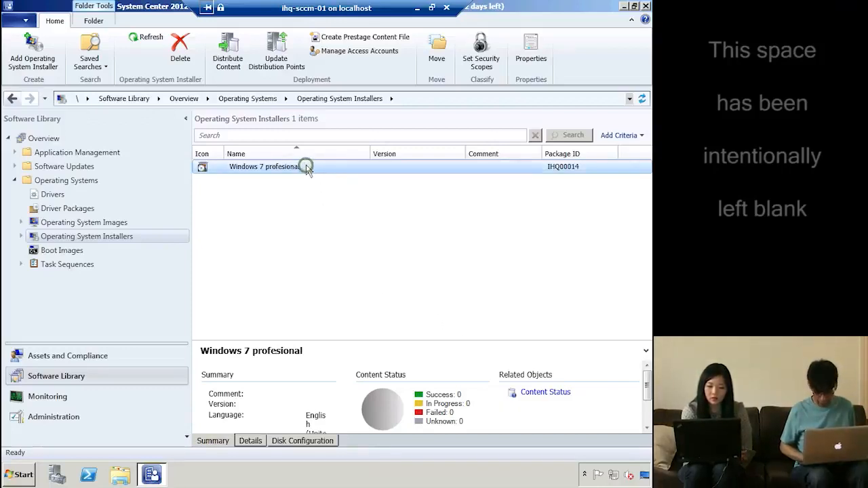
click(285, 170)
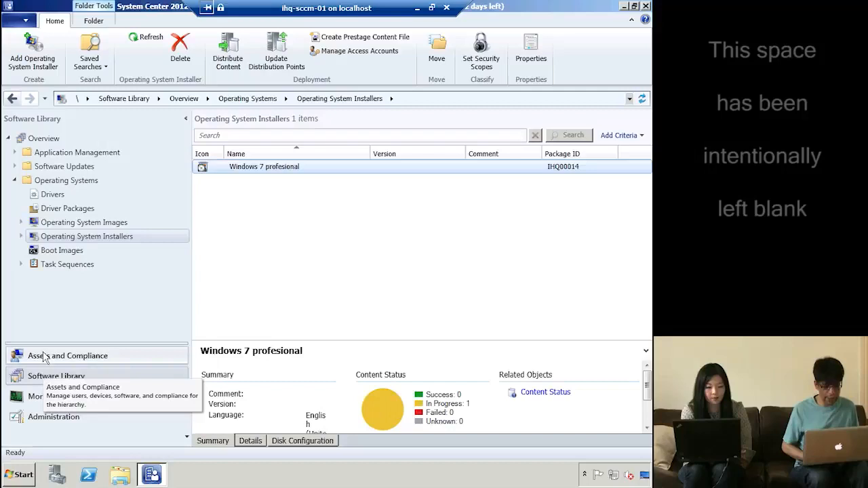
Go to Administration > Site Configuration > Servers and Site System Roles
click(47, 422)
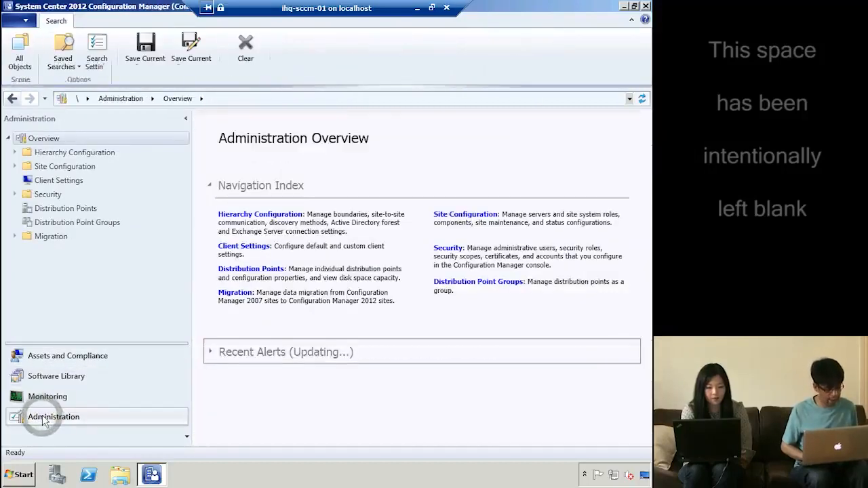
click(64, 167)
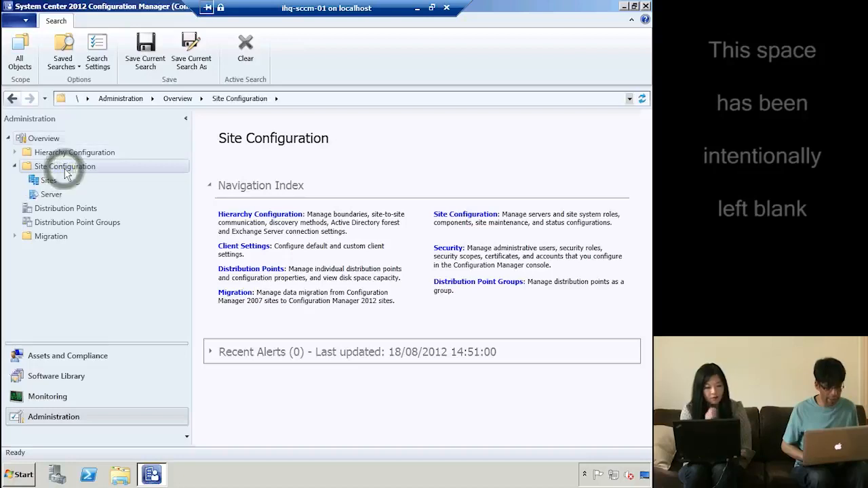
click(74, 195)
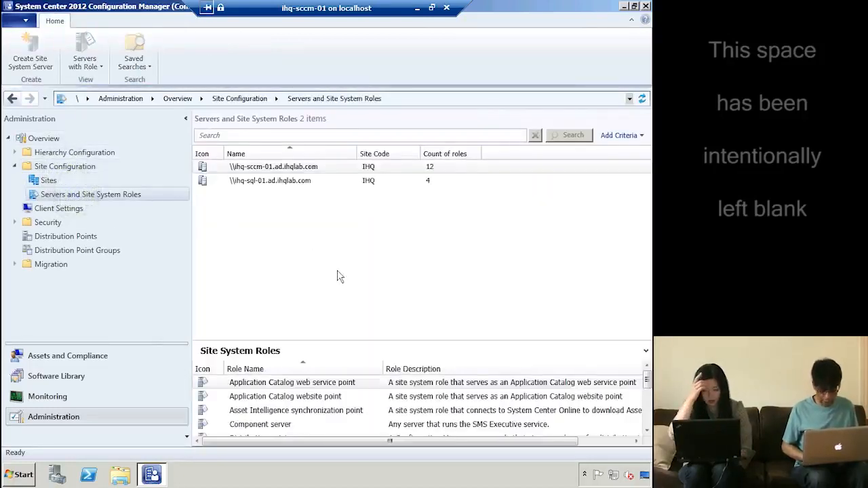
Browse the site system roles list, including the management point and state migration point
click(342, 350)
click(302, 409)
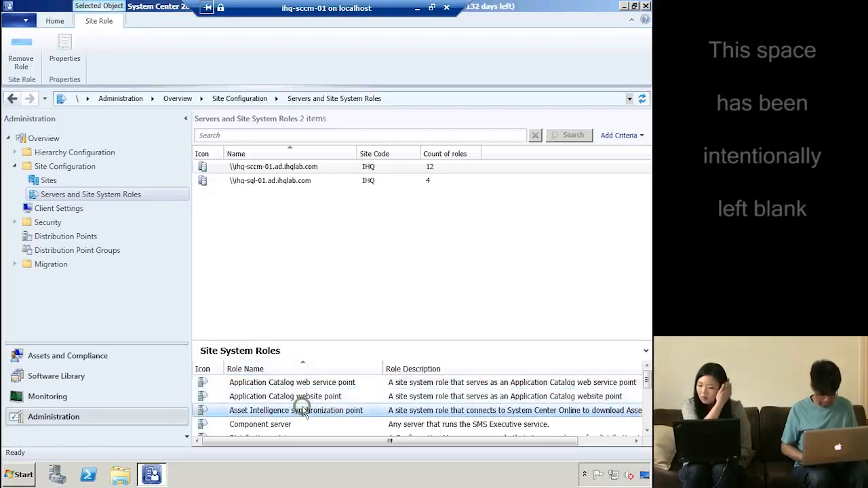
scroll(303, 412, down, 2)
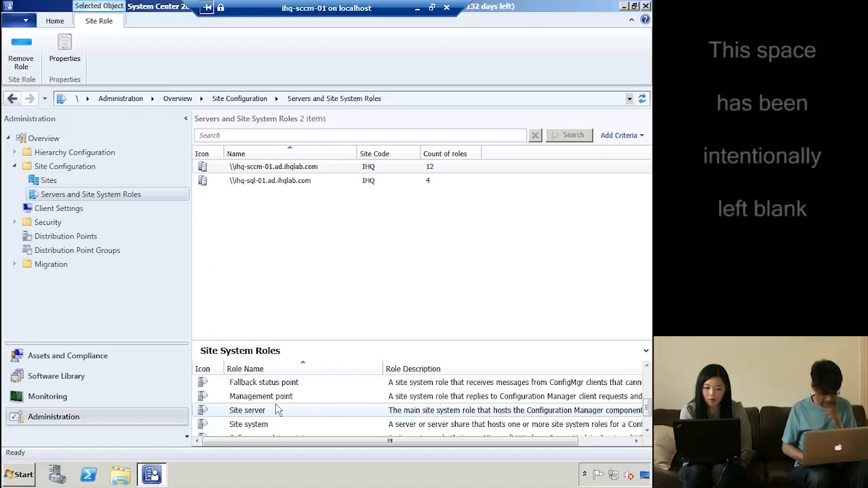
click(282, 398)
key(d)
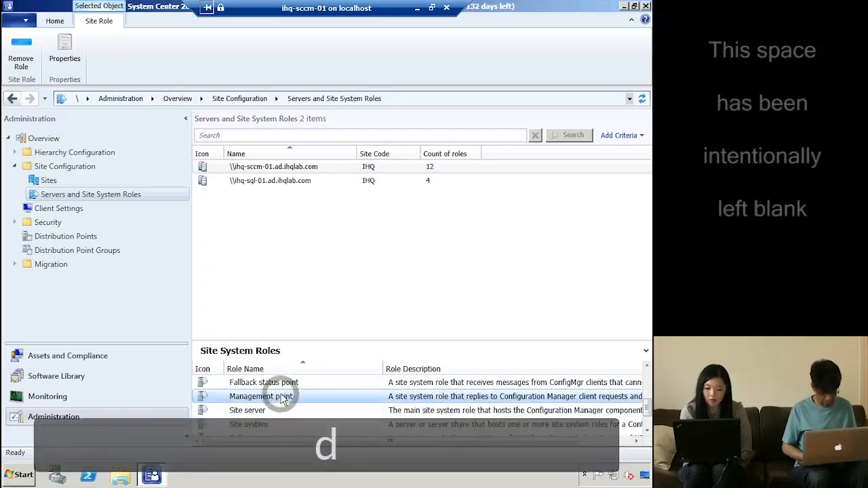
scroll(283, 401, down, 1)
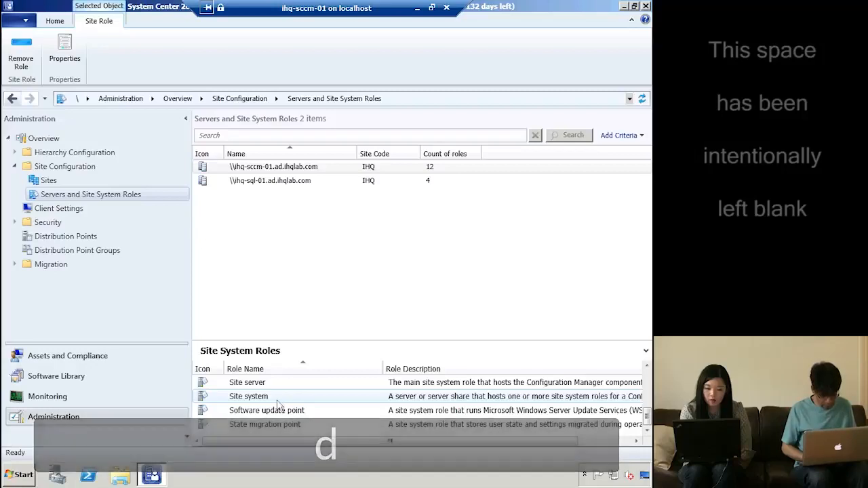
click(286, 426)
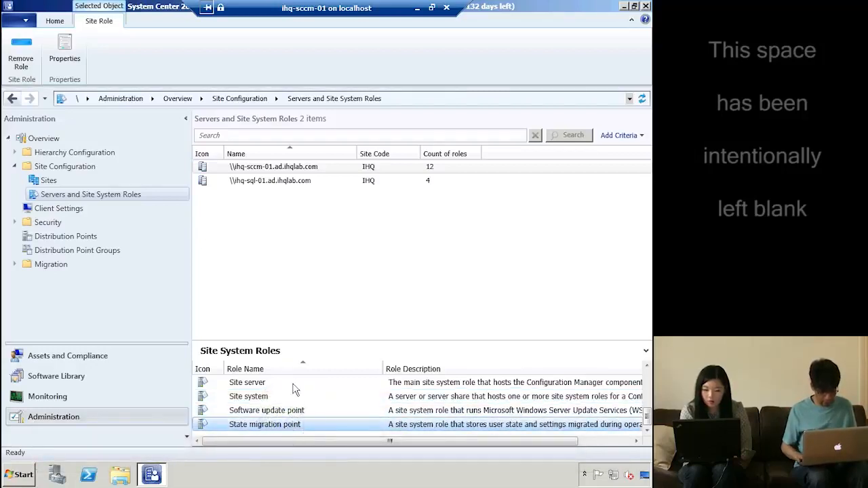
key(Down)
key(Down)
key(Down)
key(Down)
key(Down)
key(Down)
key(Down)
key(Up)
key(Up)
key(Up)
key(Up)
key(Up)
key(Up)
key(Up)
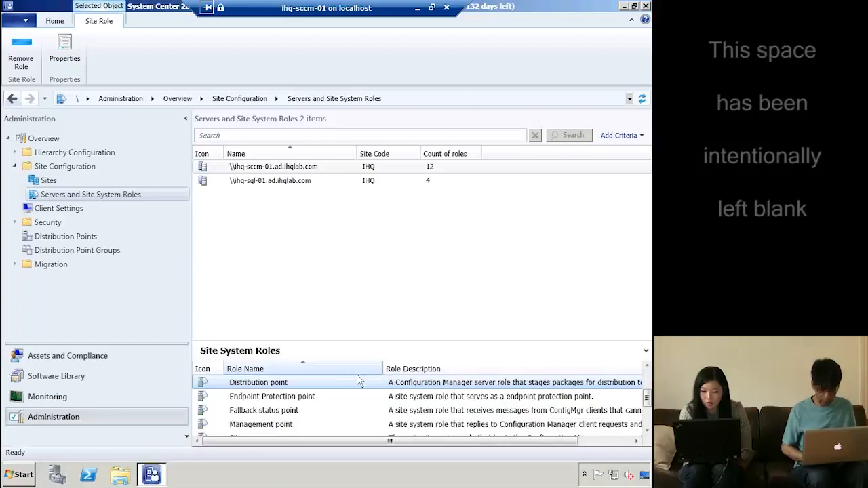
right_click(358, 382)
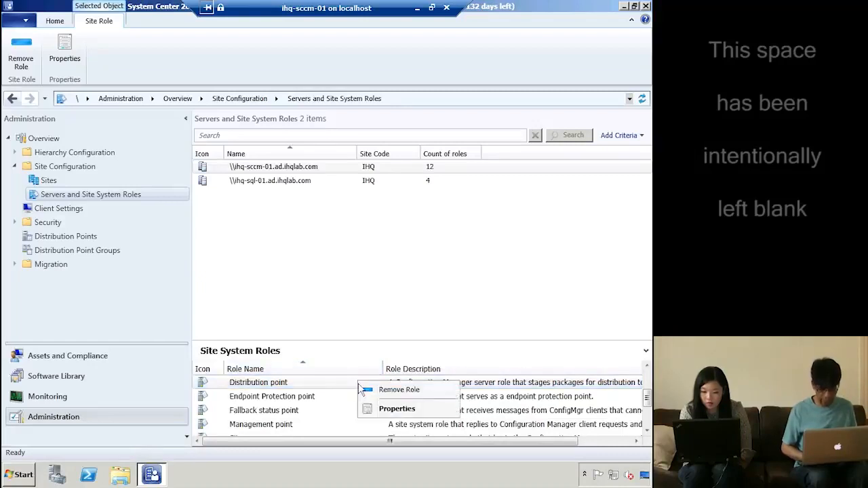
click(386, 409)
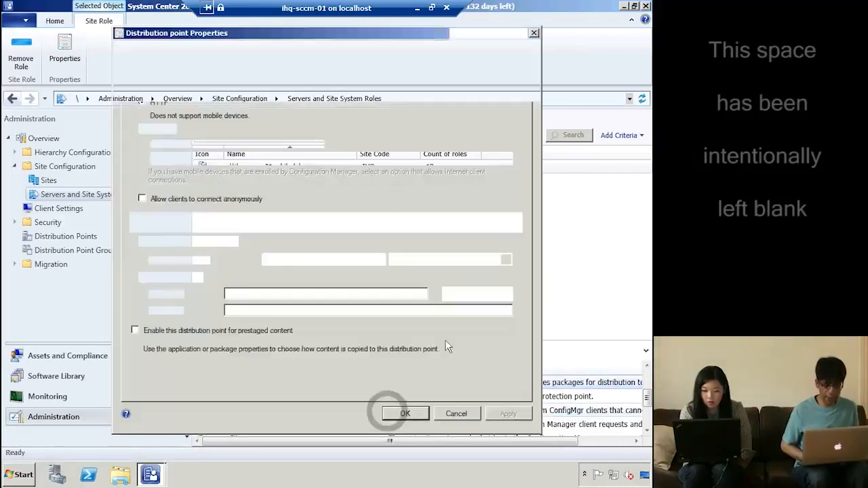
click(167, 53)
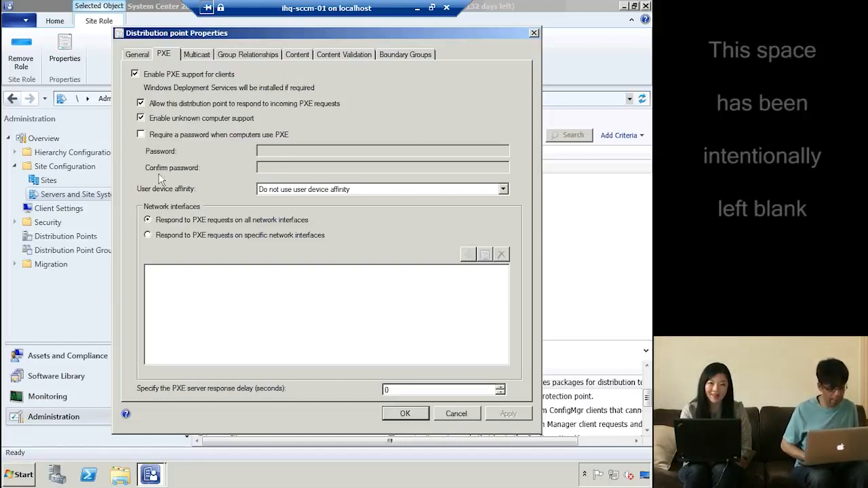
click(213, 134)
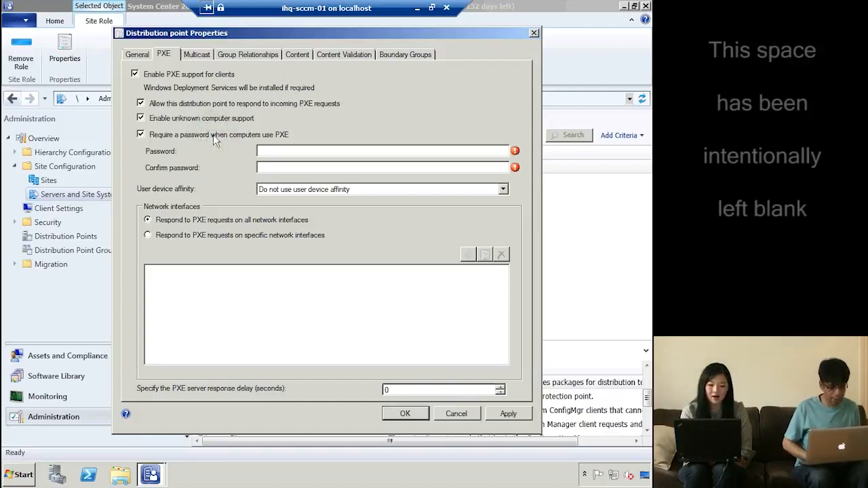
click(213, 134)
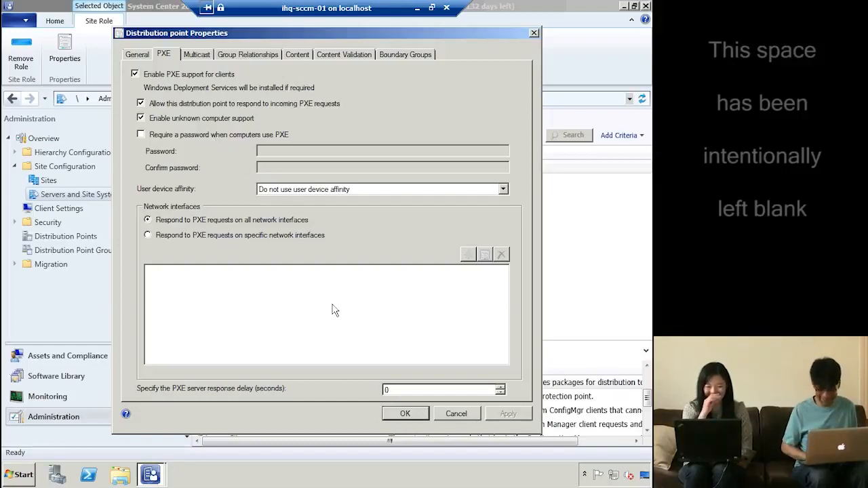
click(406, 414)
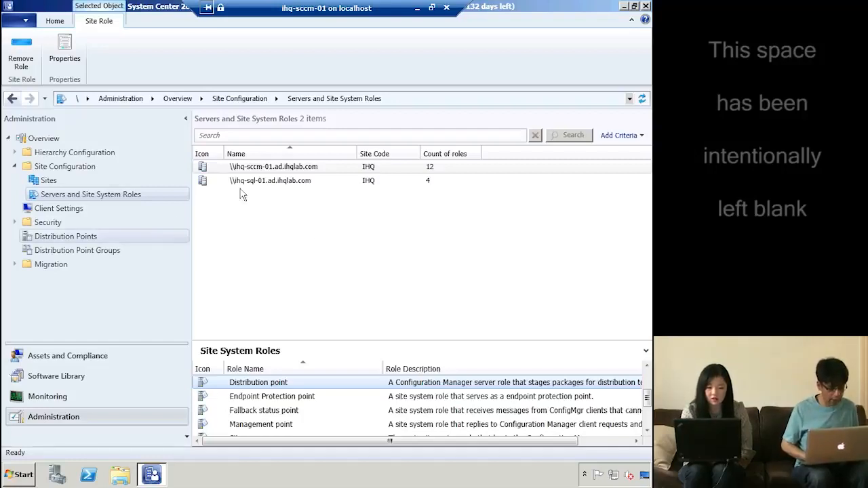
Select the ihq-sccm-01 site server, then return to the Site Configuration overview via Assets and Compliance
click(271, 167)
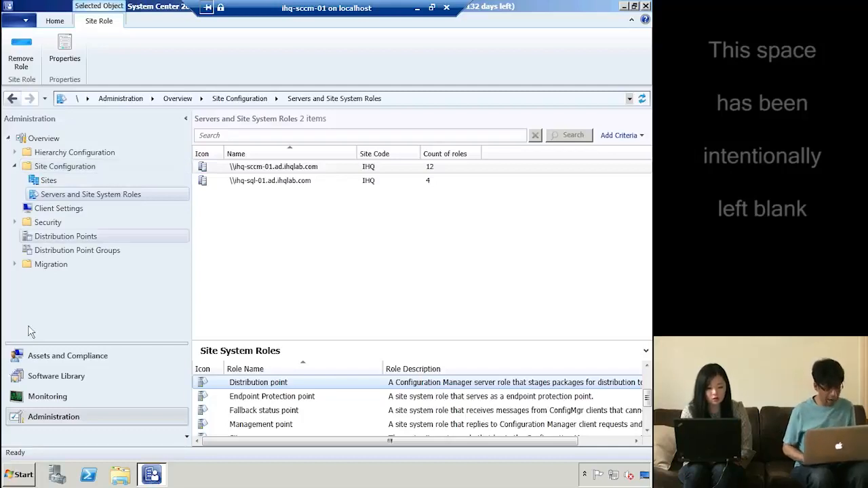
click(62, 357)
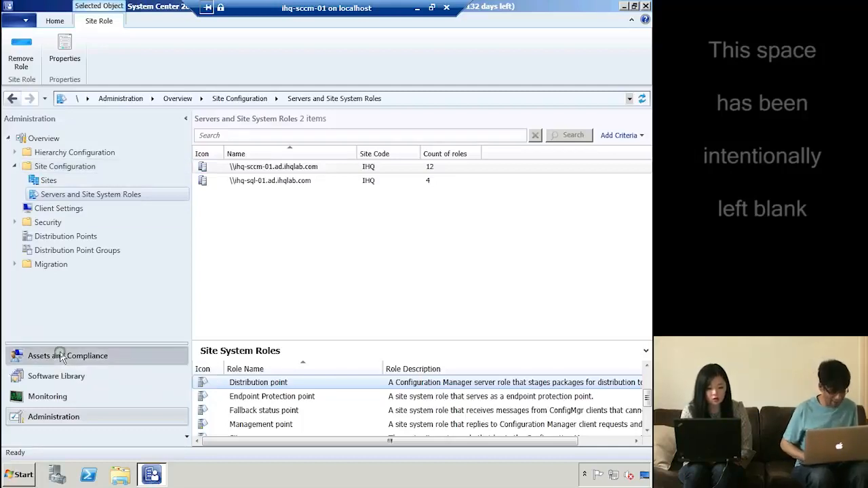
click(56, 416)
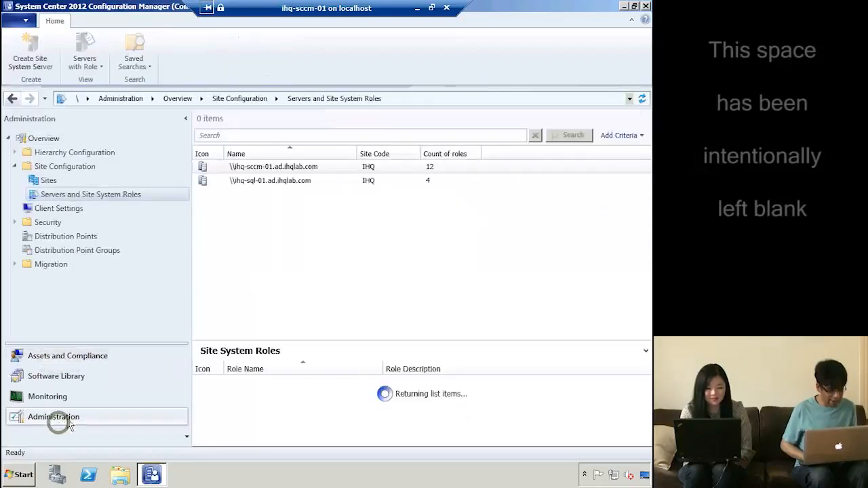
click(68, 168)
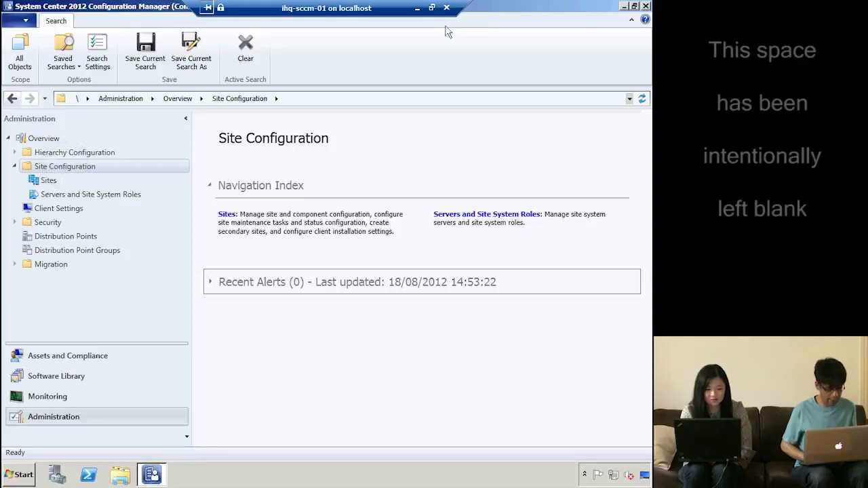
Open the Software Distribution component properties for the IHQ Primary Site from the Sites list
click(49, 181)
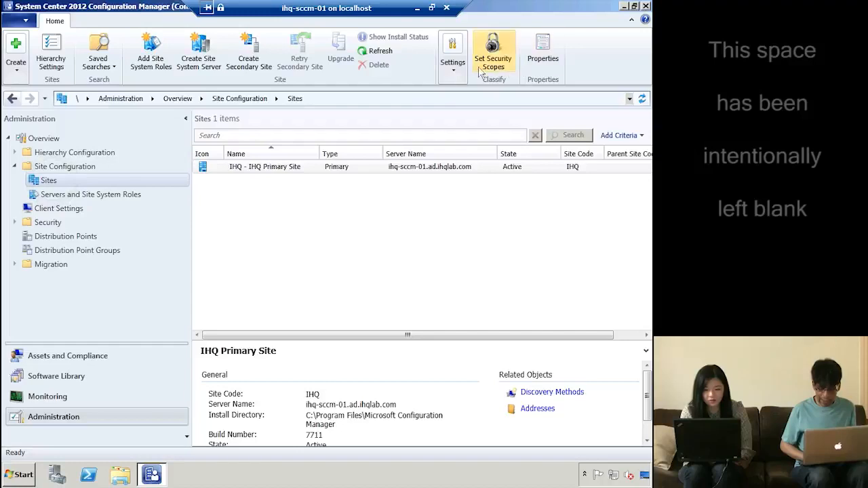
click(454, 64)
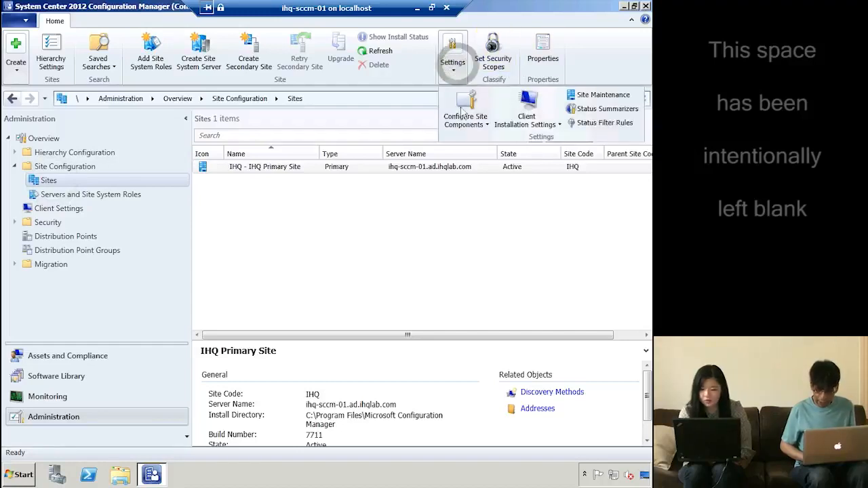
click(474, 127)
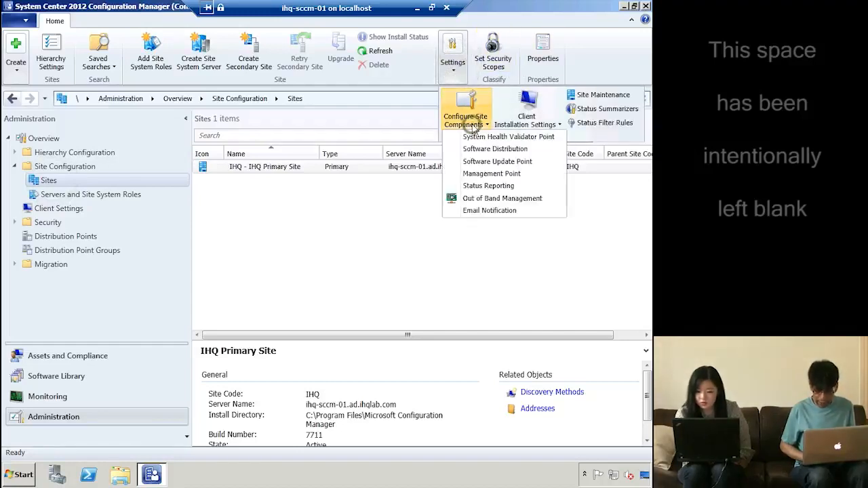
click(491, 149)
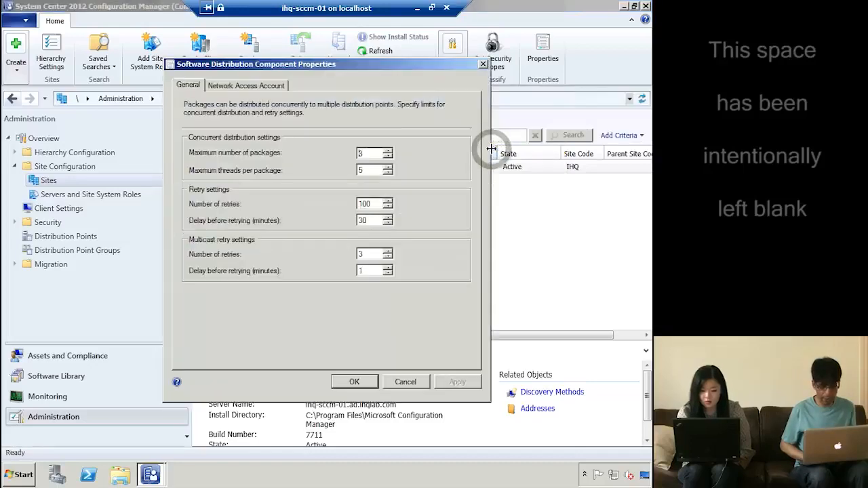
Check the specified account on the Network Access Account tab and accept the settings
click(254, 85)
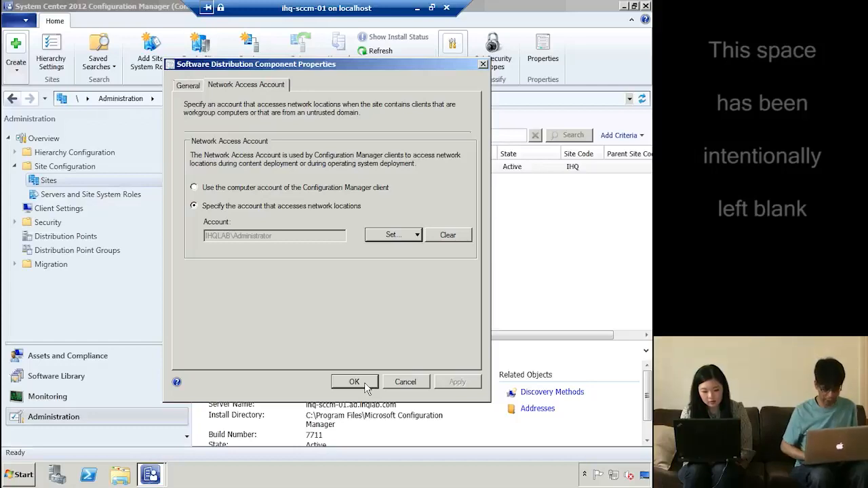
click(365, 382)
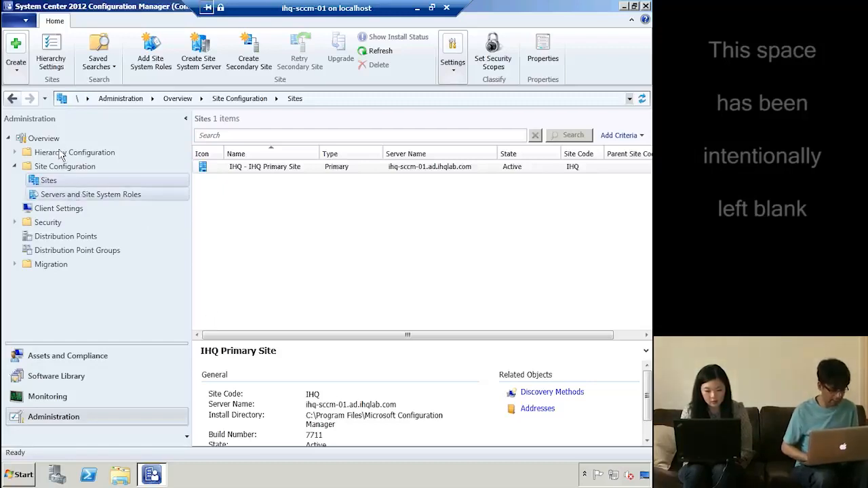
In Software Library, review the Windows 7 installer, then bring up creation options on the empty Task Sequences list
click(14, 166)
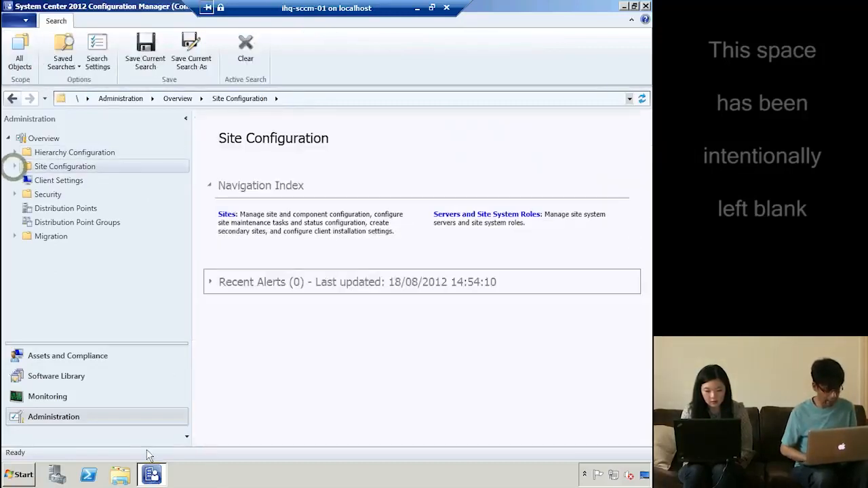
click(112, 381)
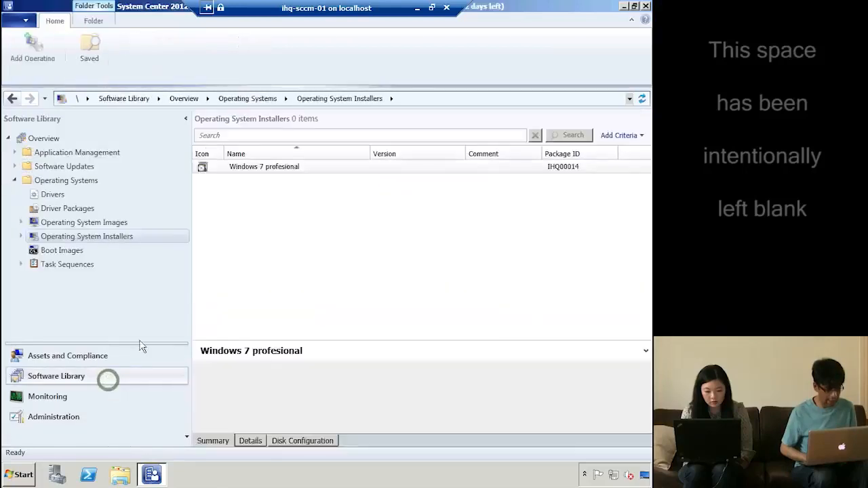
click(111, 223)
click(115, 236)
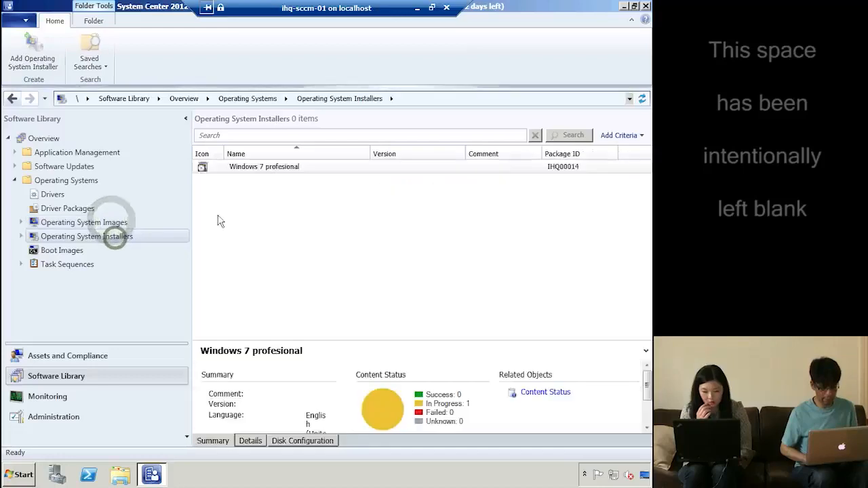
click(281, 168)
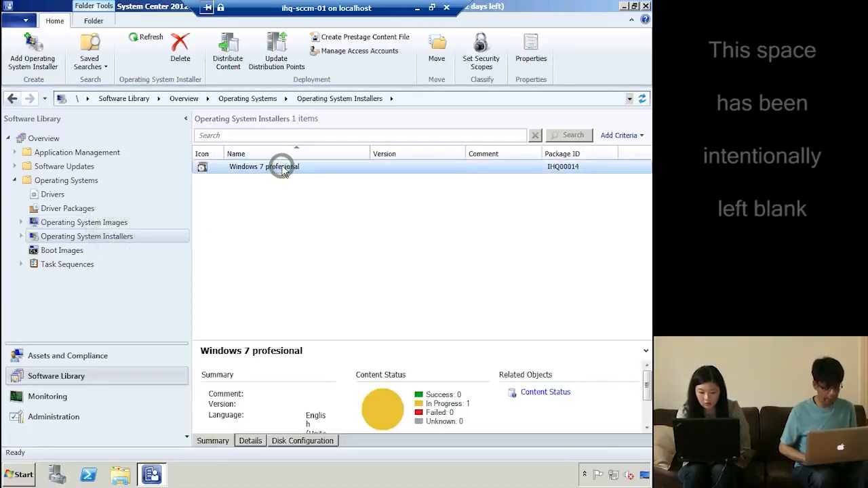
click(82, 269)
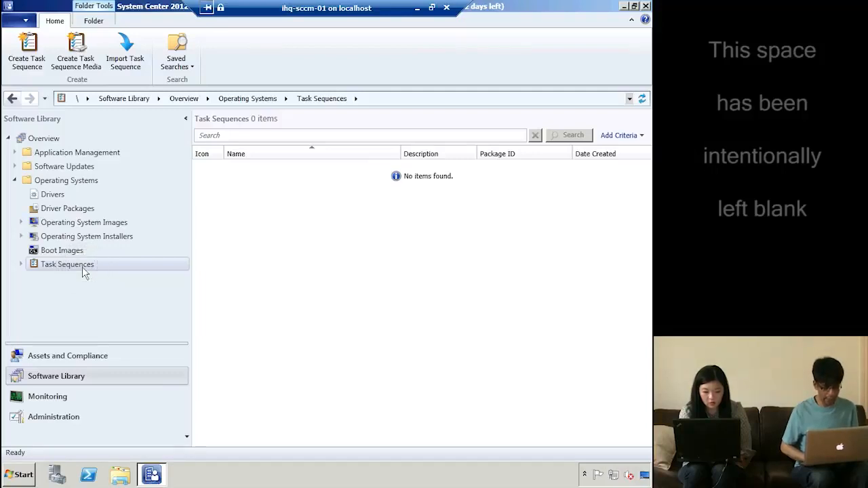
right_click(82, 269)
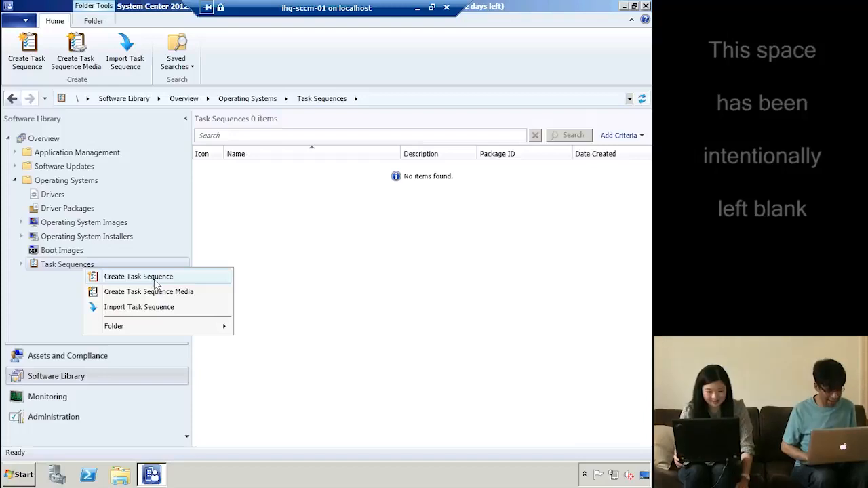
Start a new task sequence of the Build and capture a reference image type
click(173, 278)
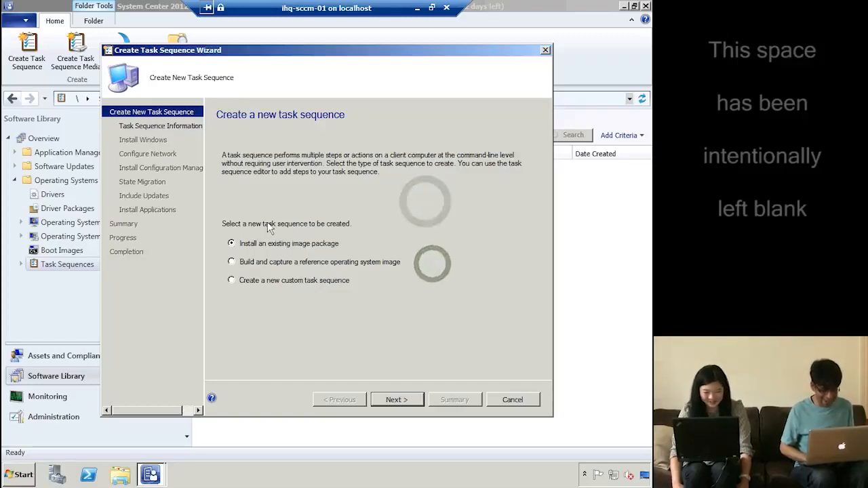
click(276, 267)
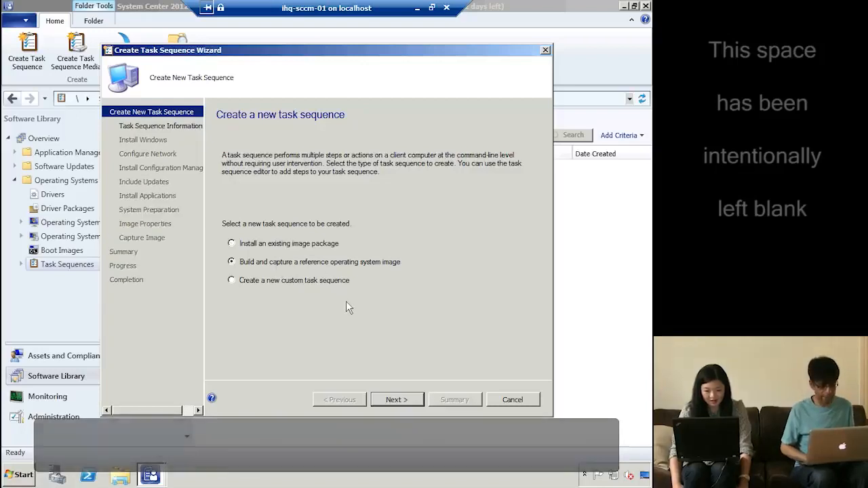
click(397, 399)
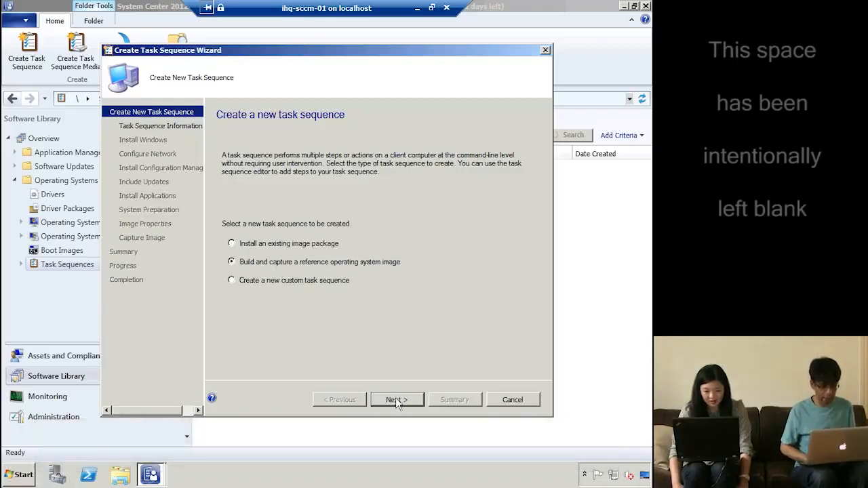
Name the sequence 'IHQLab Build and Capture' and browse for a boot image
text(Build and Capture)
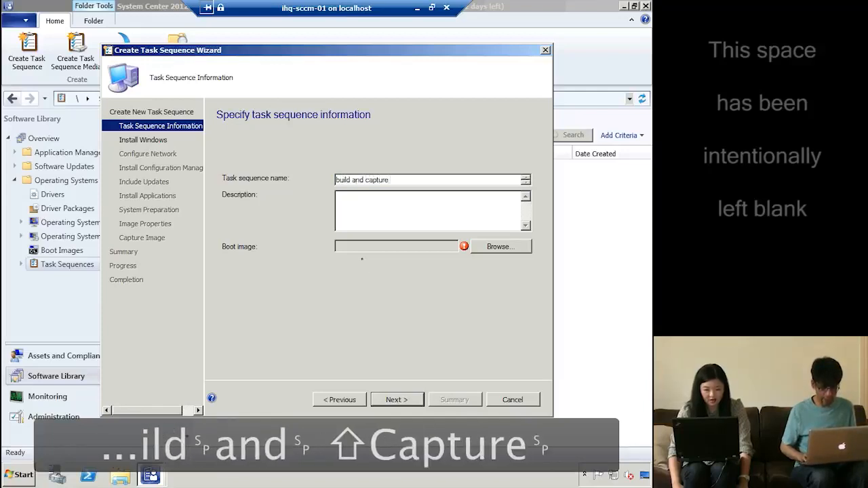
key(Left)
key(Left)
key(Left)
key(Left)
key(Left)
key(Left)
key(Left)
key(Left)
key(Left)
key(Left)
key(Left)
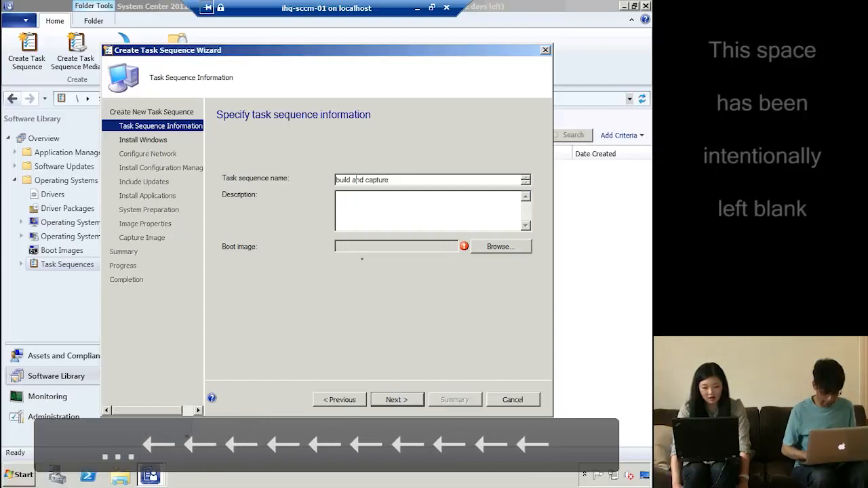
key(Left)
text(IHQLab)
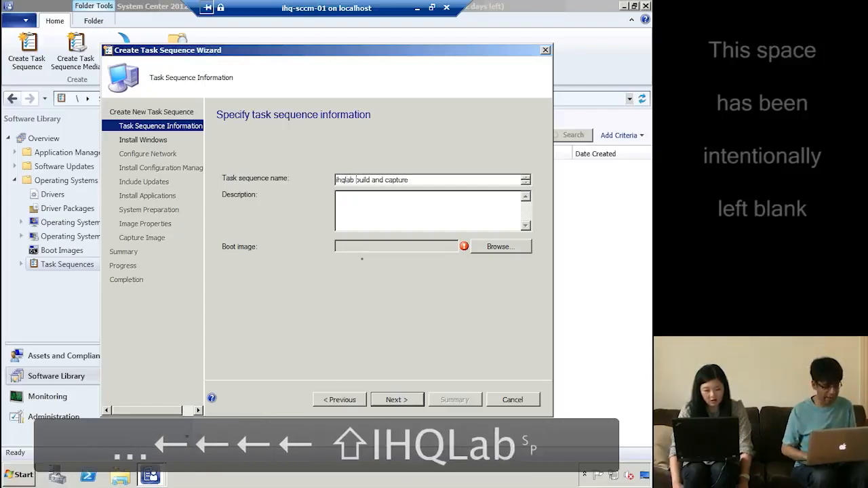
click(493, 248)
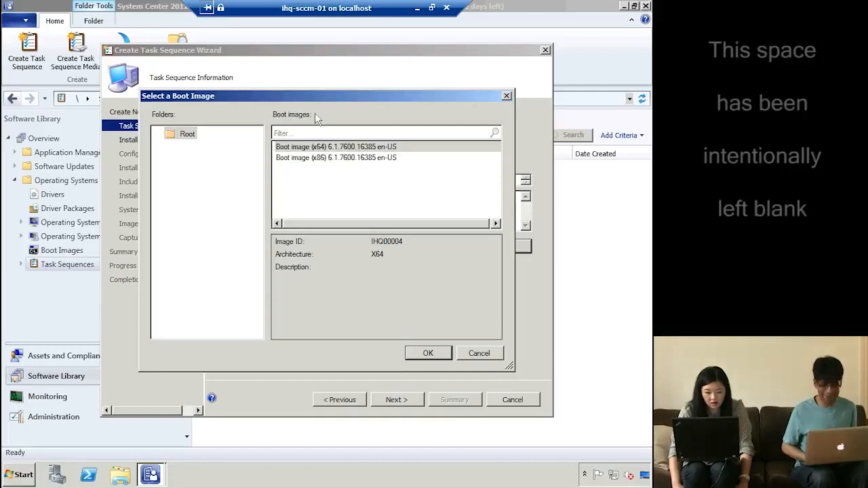
key(alt)
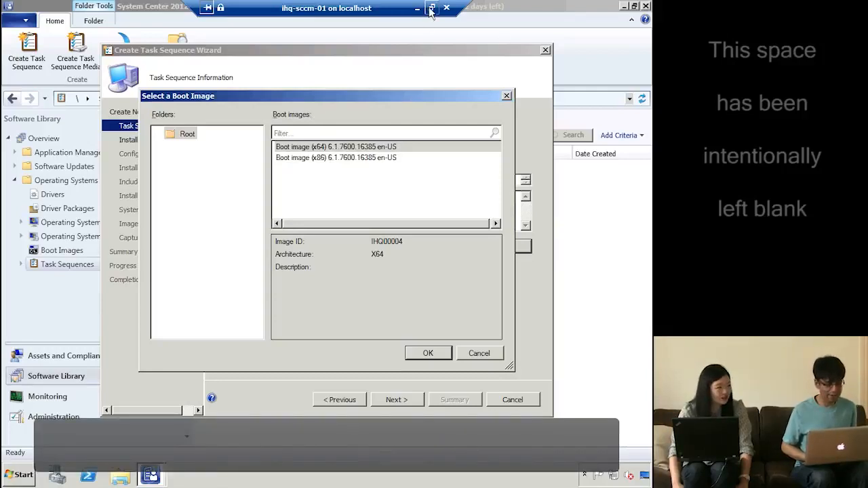
click(431, 8)
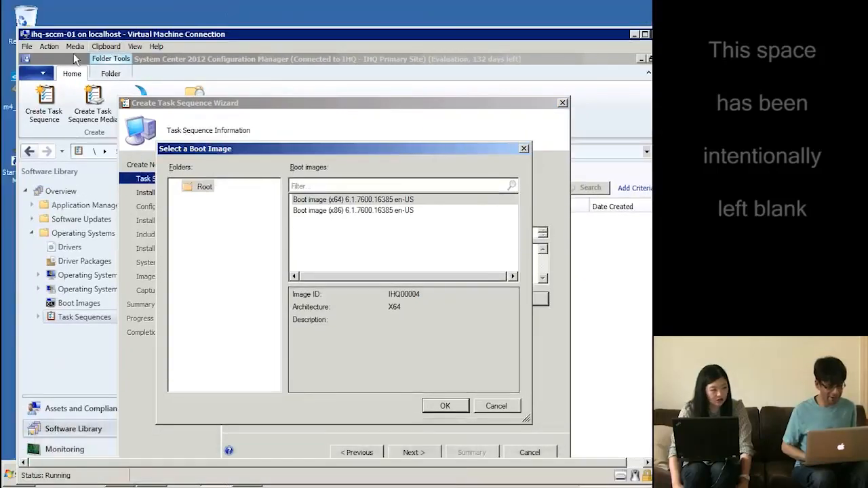
click(74, 46)
mouse_move(77, 60)
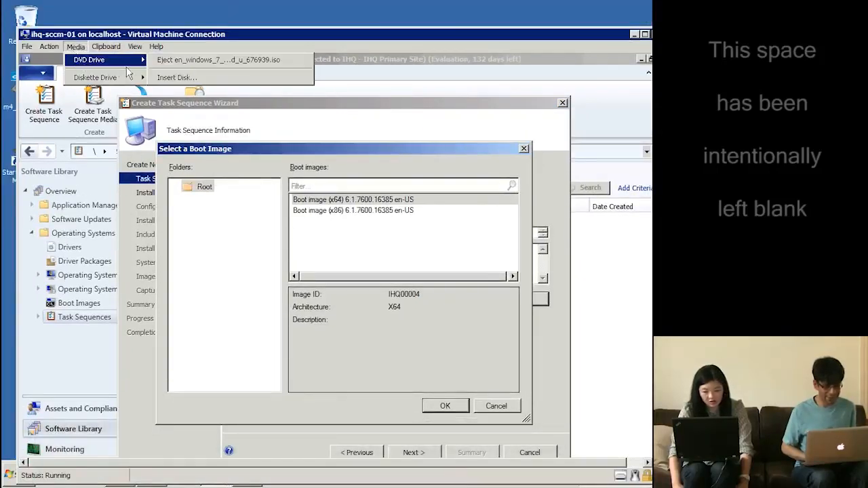
click(182, 76)
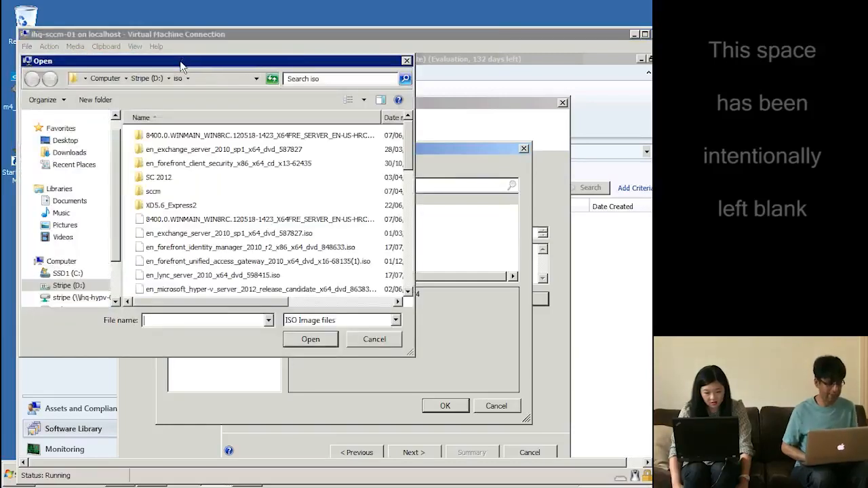
key(Escape)
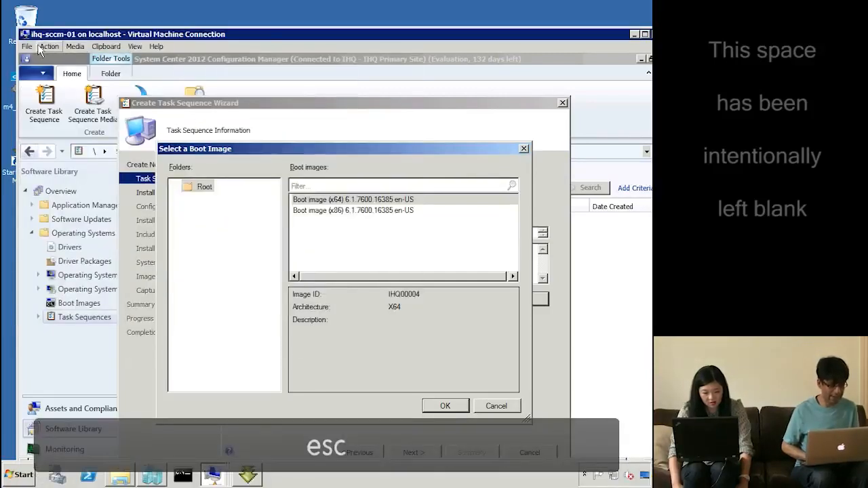
click(27, 49)
click(29, 59)
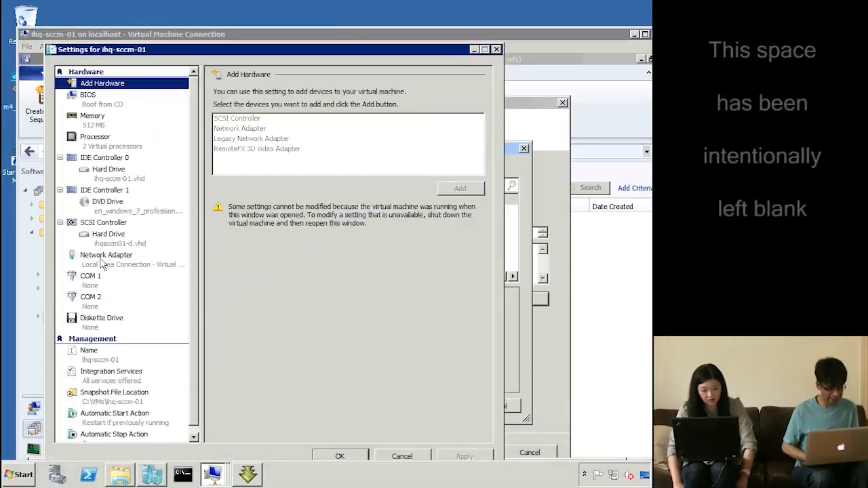
click(123, 206)
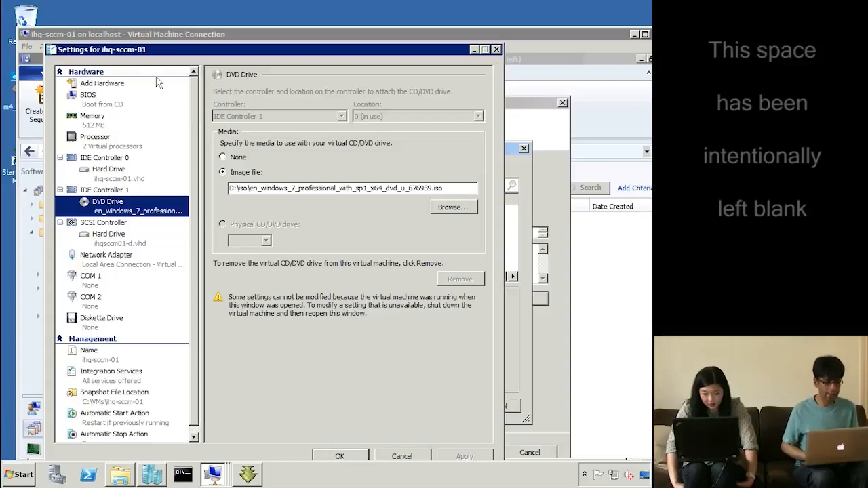
double_click(51, 50)
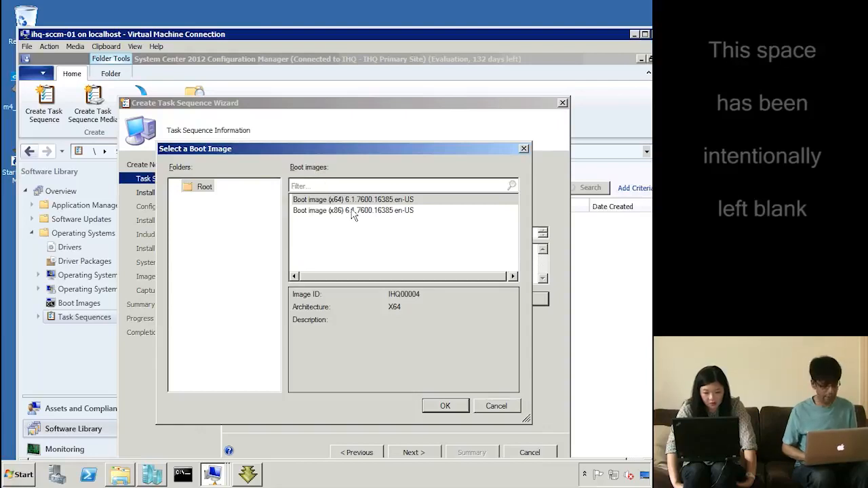
Use the x64 boot image and continue to the Install Windows page
click(443, 406)
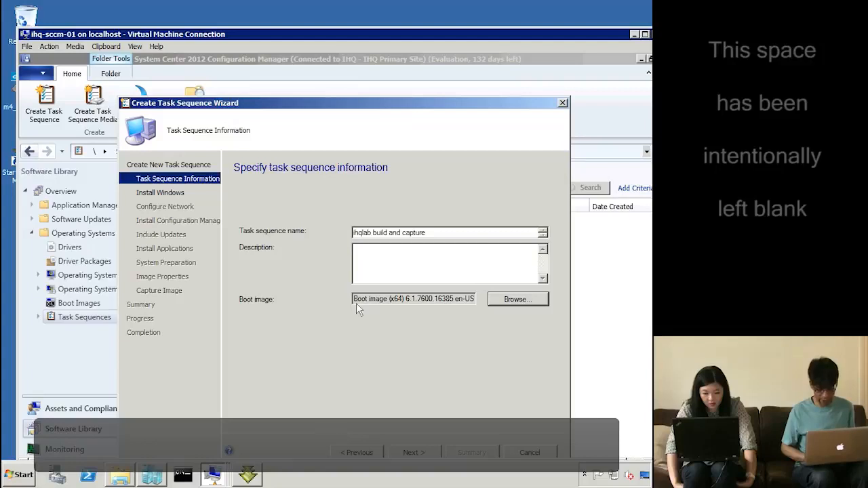
click(414, 453)
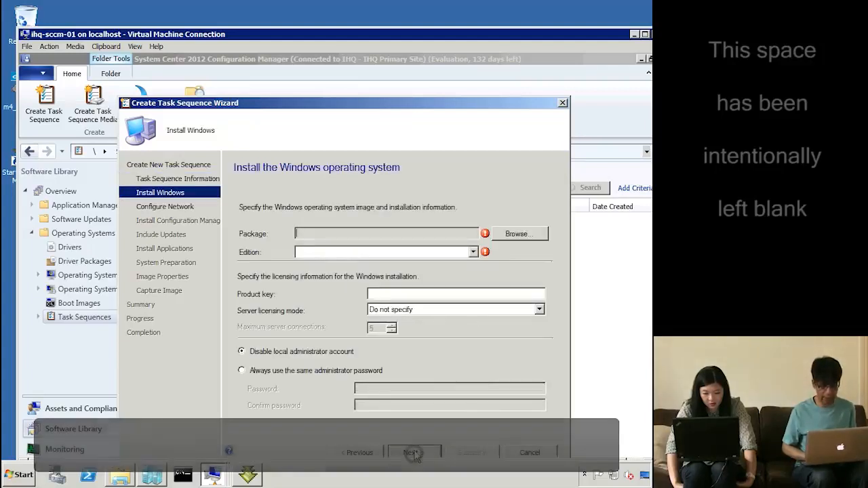
double_click(363, 34)
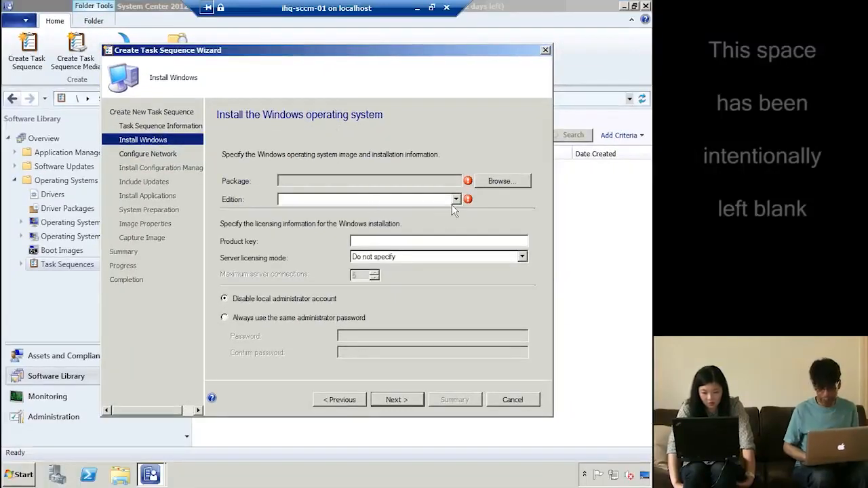
Choose the Windows 7 profesional en-US package from the Root folder as the install package
click(494, 182)
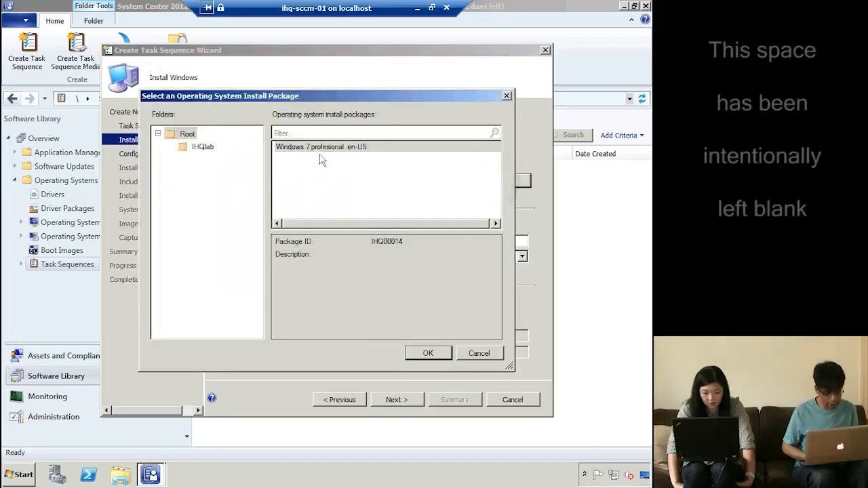
click(181, 136)
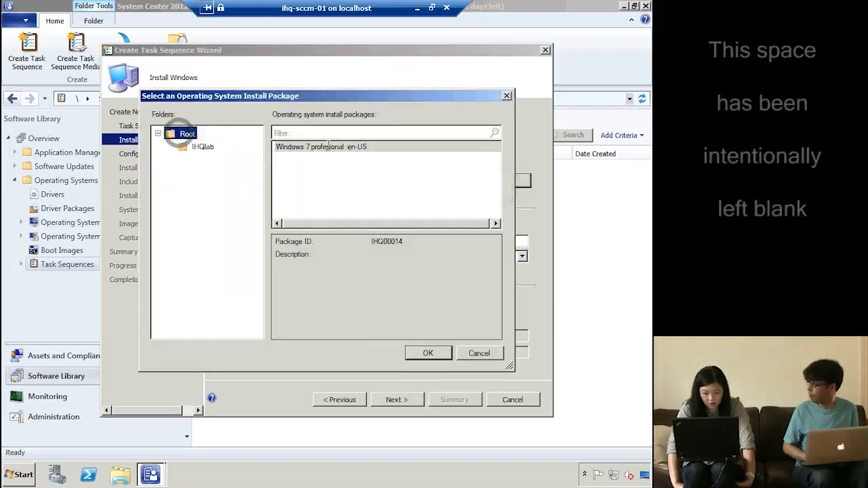
click(327, 149)
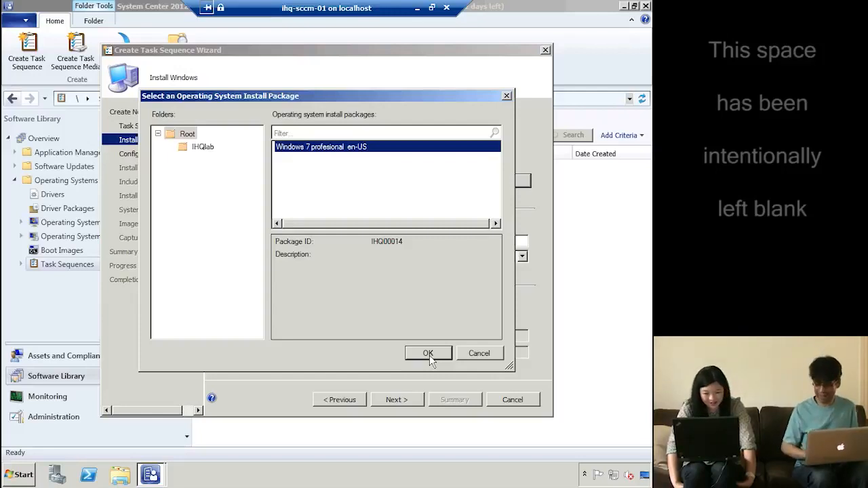
click(429, 356)
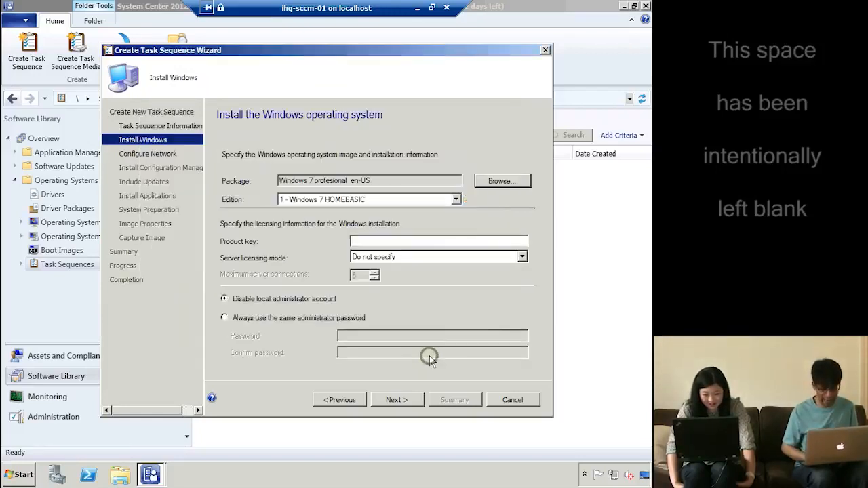
Set the image edition to Windows 7 PROFESSIONAL
click(452, 200)
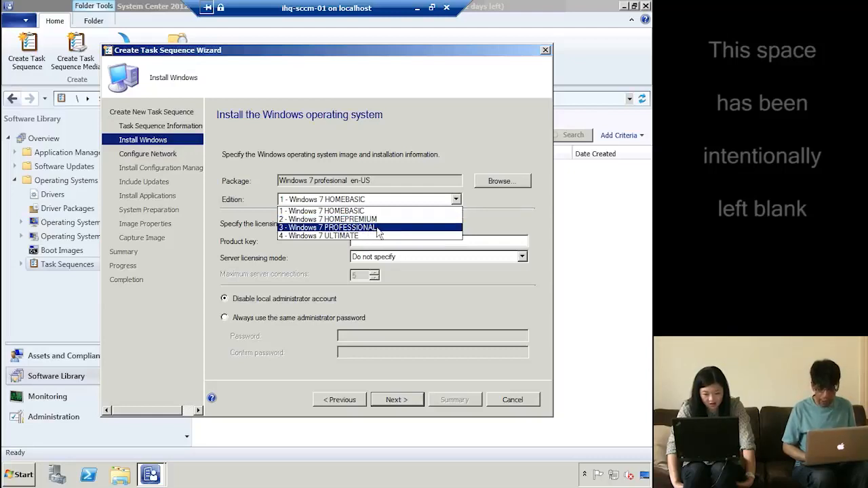
click(380, 228)
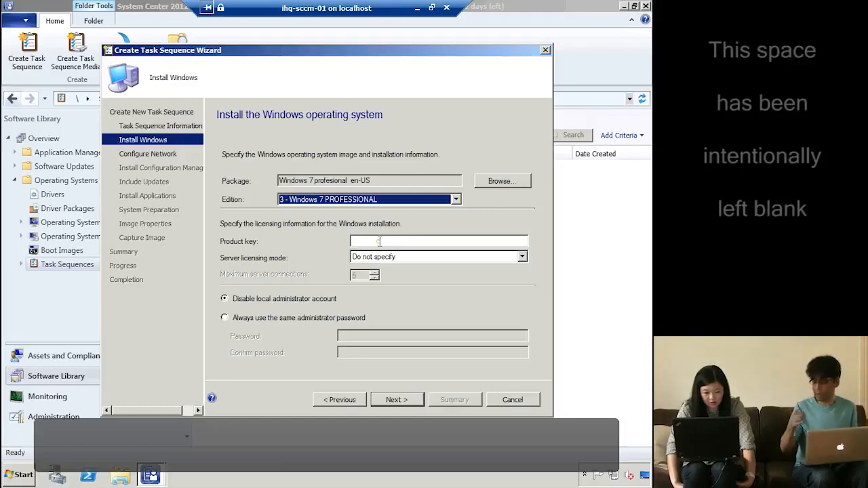
click(378, 241)
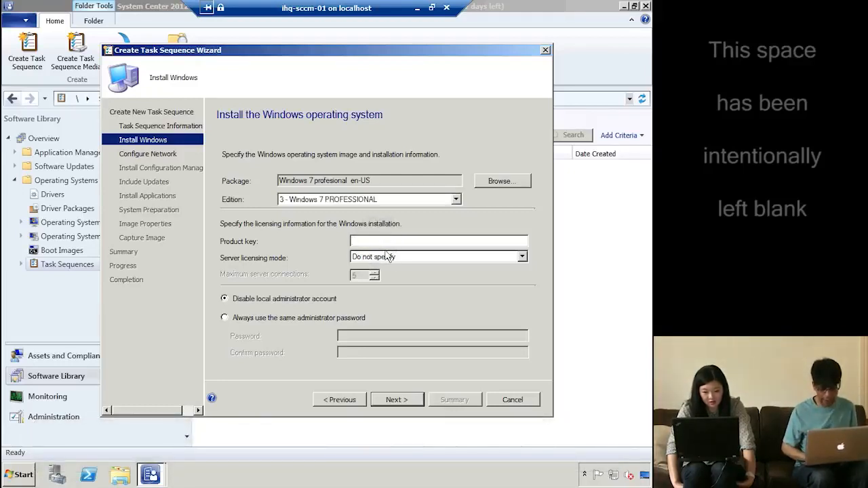
Always use the same administrator password, entering the password and confirming it
click(326, 319)
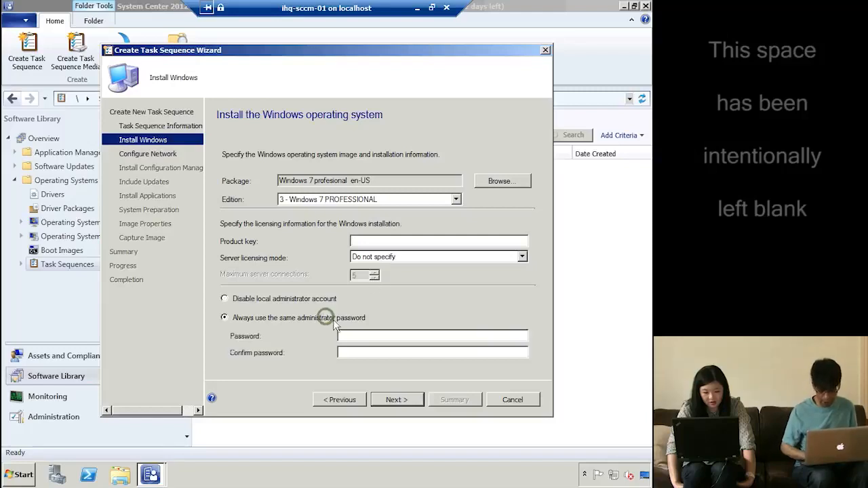
click(352, 334)
text(•••)
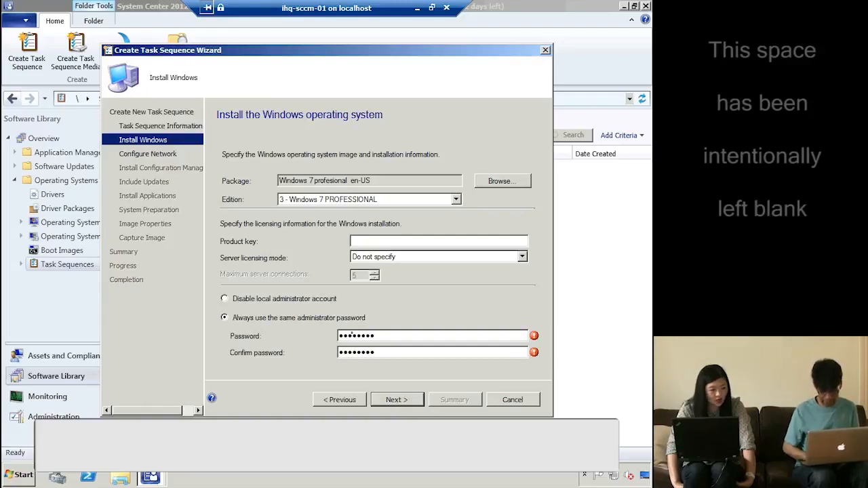
key(Tab)
click(398, 335)
text(•)
click(390, 352)
text(•)
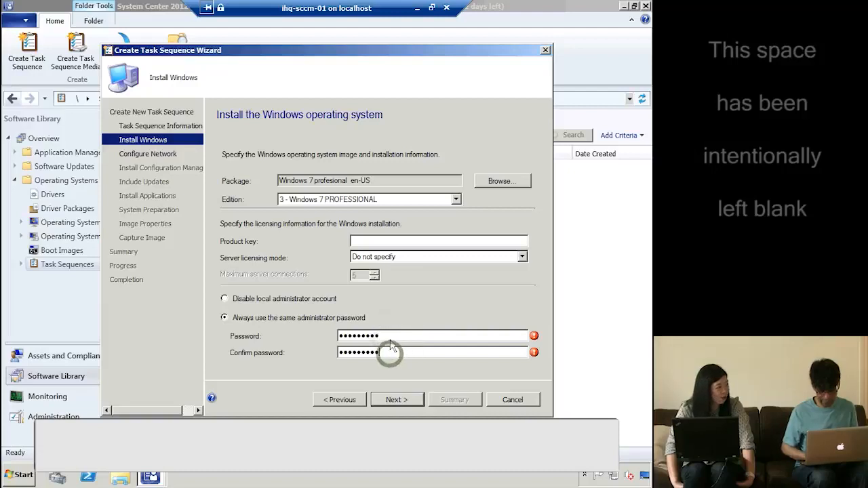
double_click(391, 337)
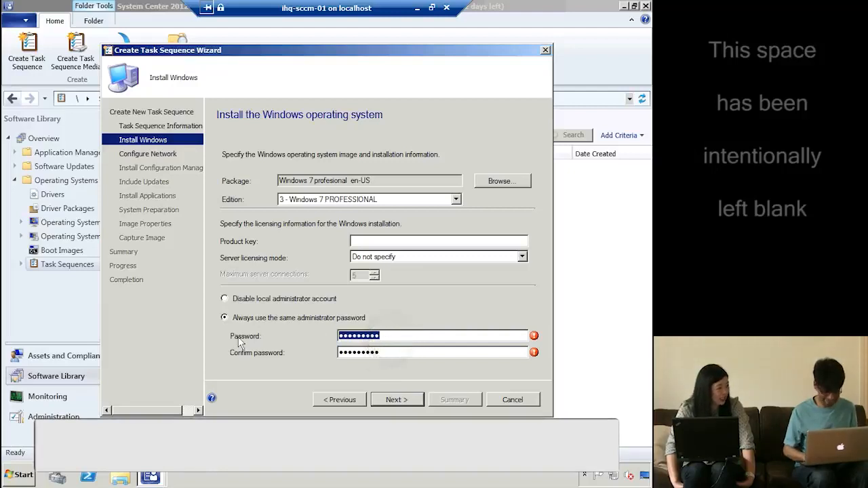
key(Caps_Lock)
text(•)
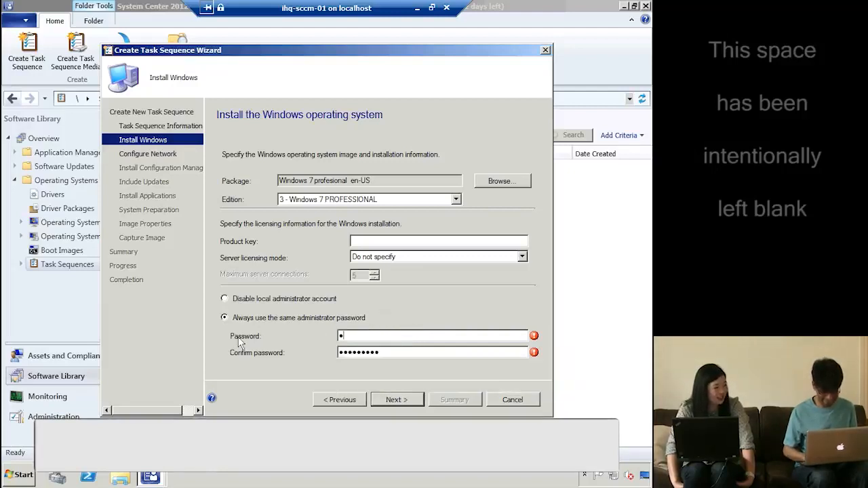
text(•)
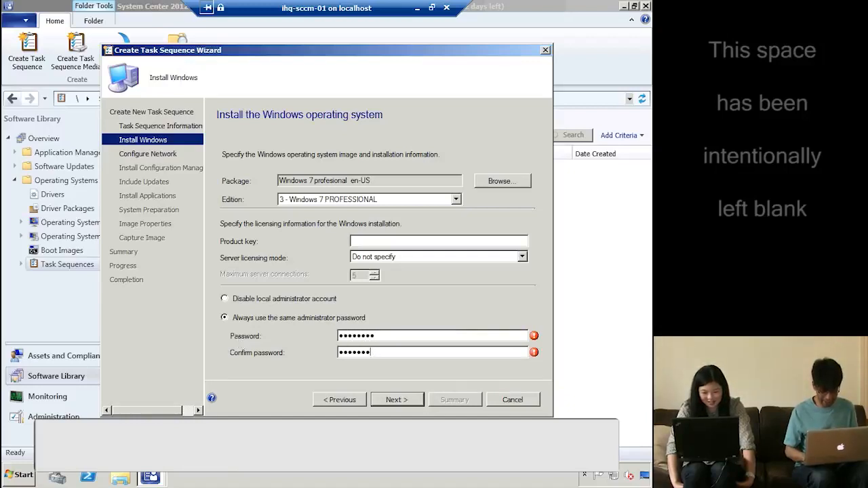
key(Tab)
text(••••••••)
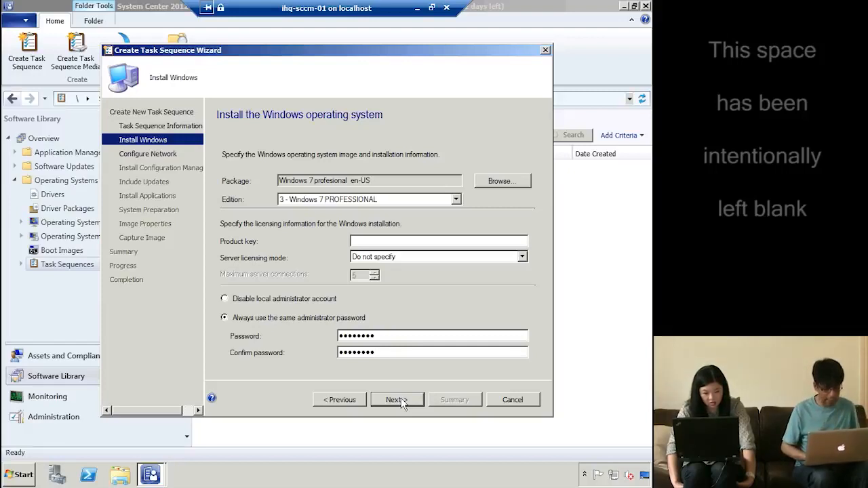
Join workgroup 'wg', reach the Configuration Manager client page, then cancel the wizard
click(397, 401)
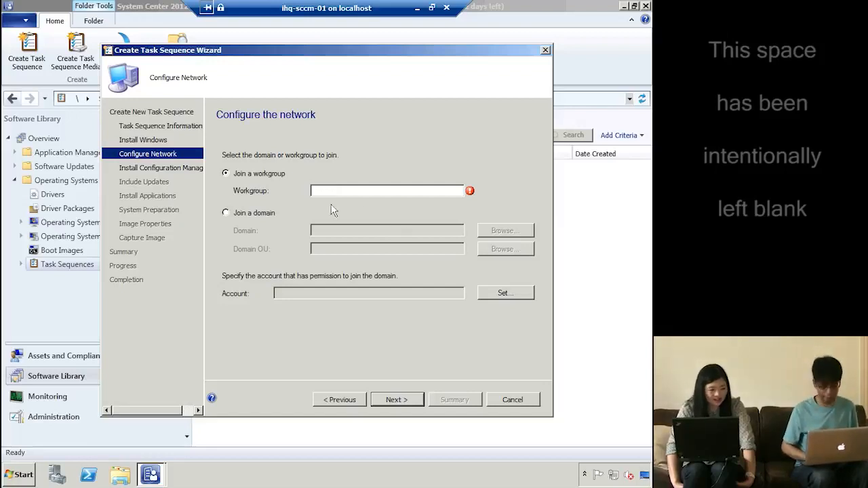
click(380, 187)
text(wg)
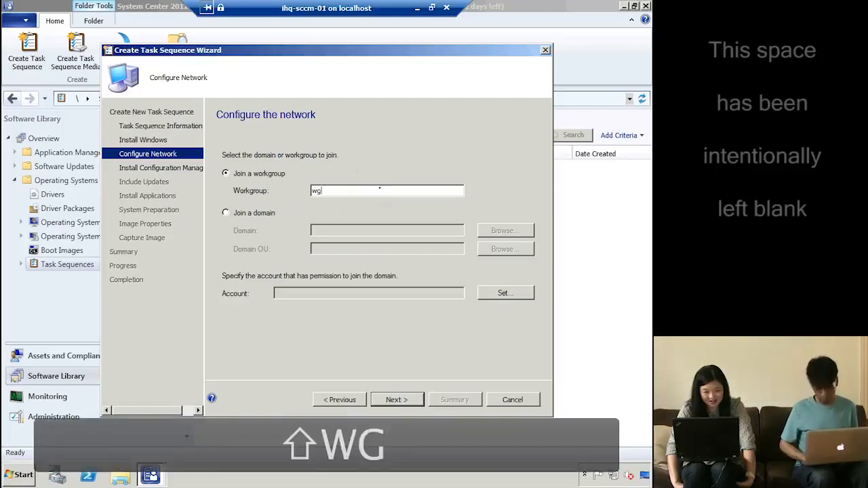
click(401, 401)
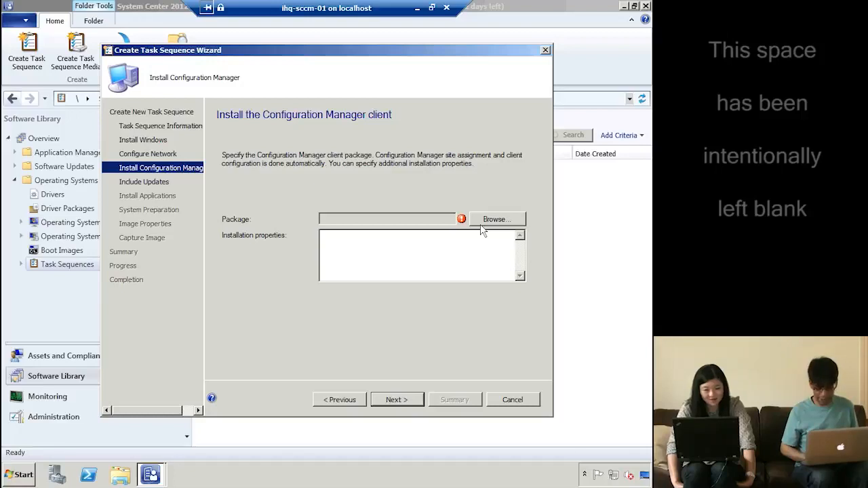
click(505, 402)
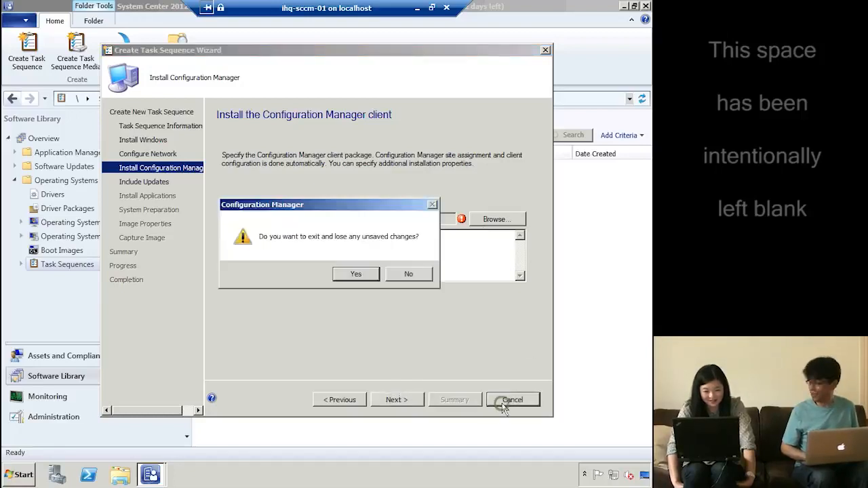
Exit the wizard without saving and show the Application Management Packages list
click(356, 275)
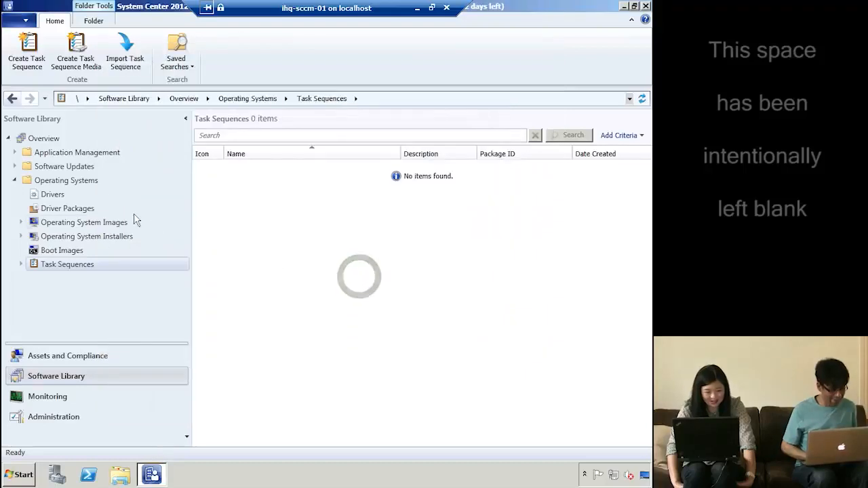
click(63, 166)
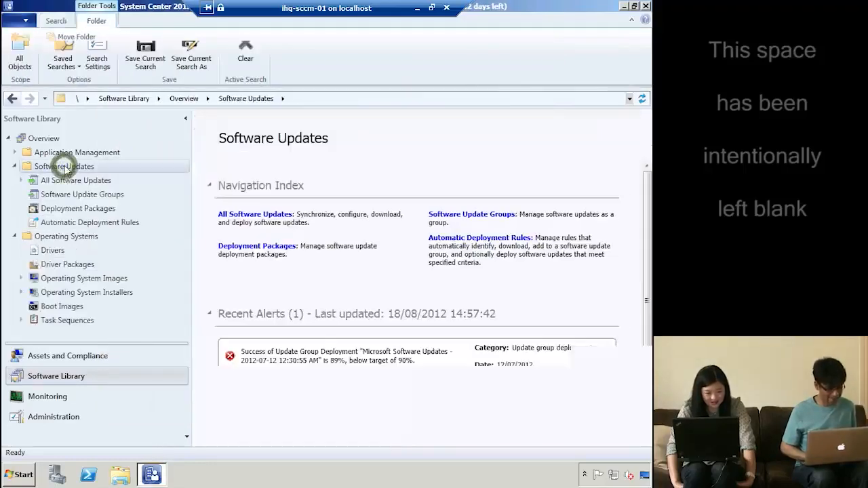
click(83, 194)
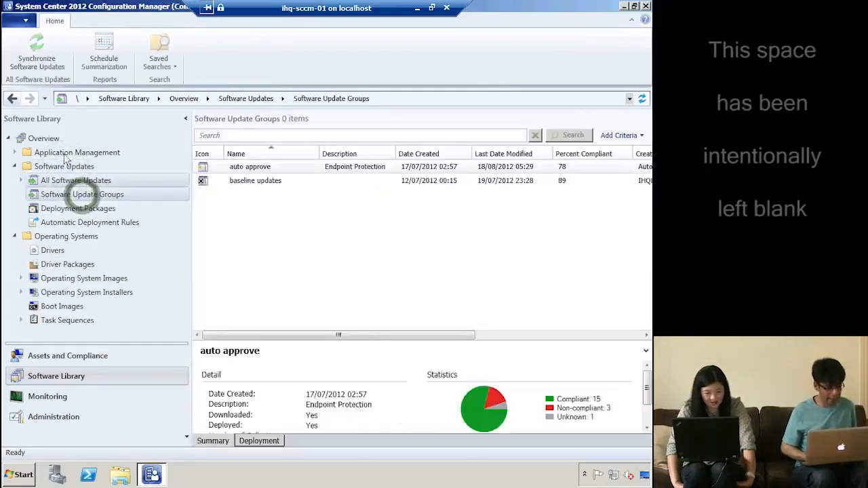
click(63, 153)
click(57, 180)
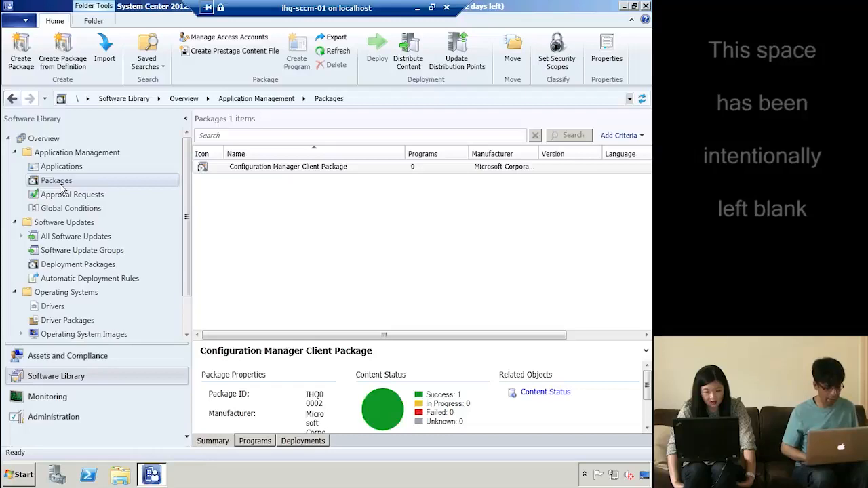
Start a package from the Configuration Manager Client Upgrade definition, taking files from a source folder
right_click(60, 185)
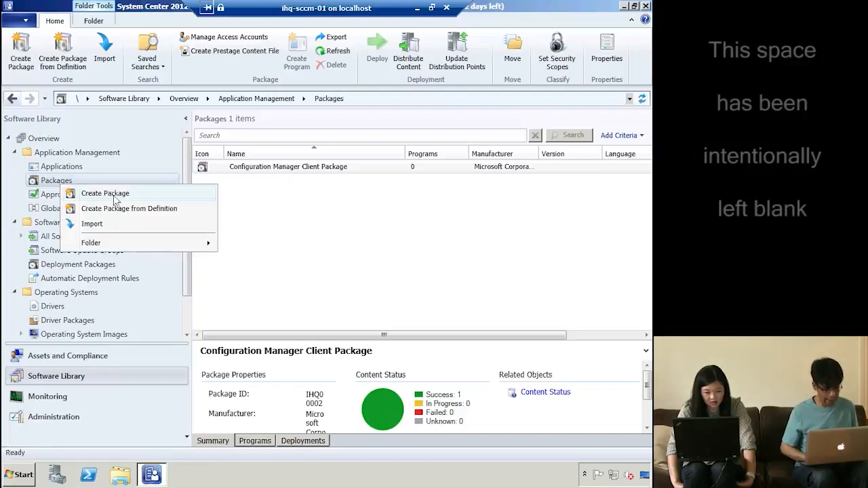
click(146, 207)
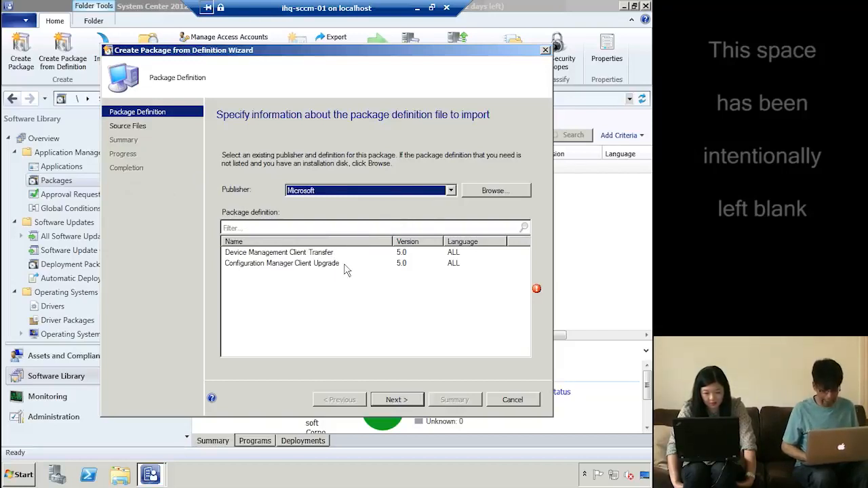
click(330, 264)
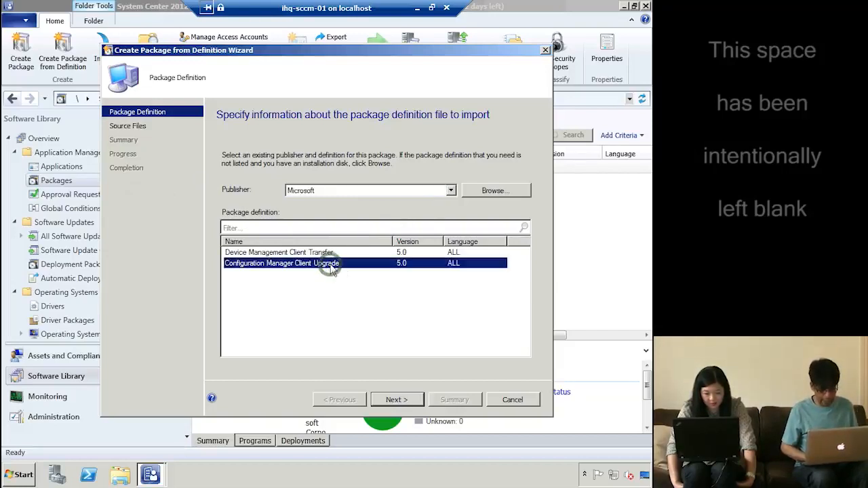
click(397, 400)
click(329, 265)
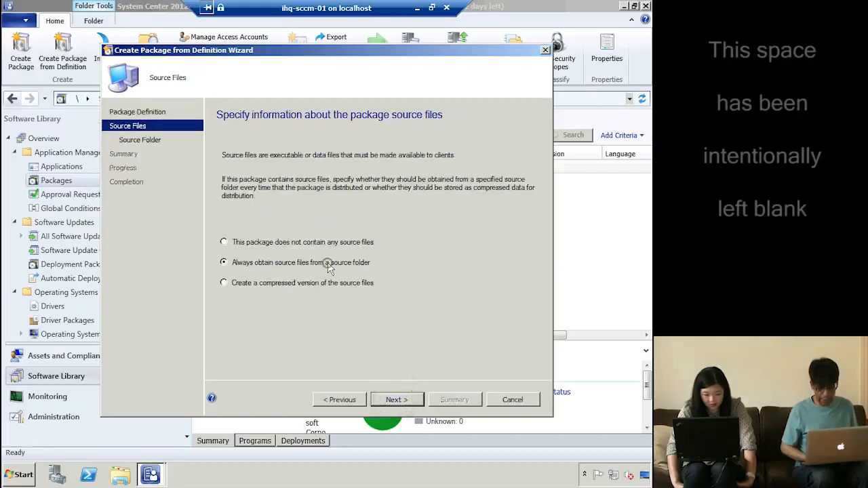
click(398, 399)
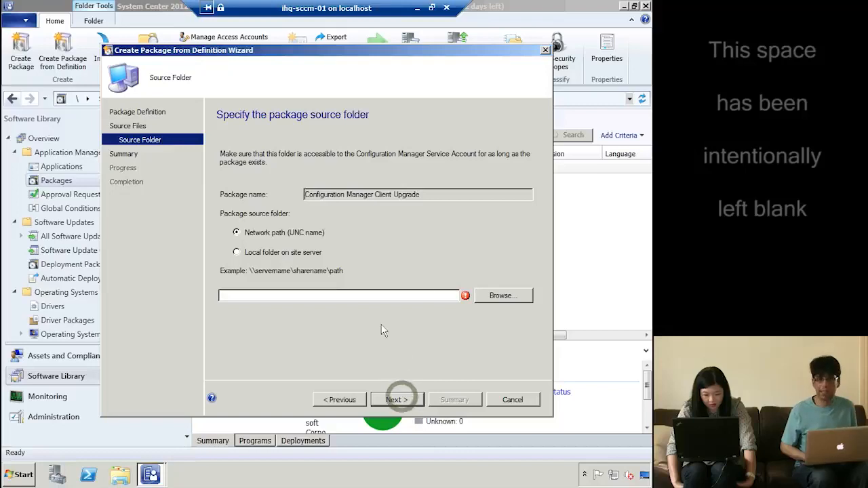
Begin typing the \\ihq-sccm-01 server path as the package source folder
click(330, 297)
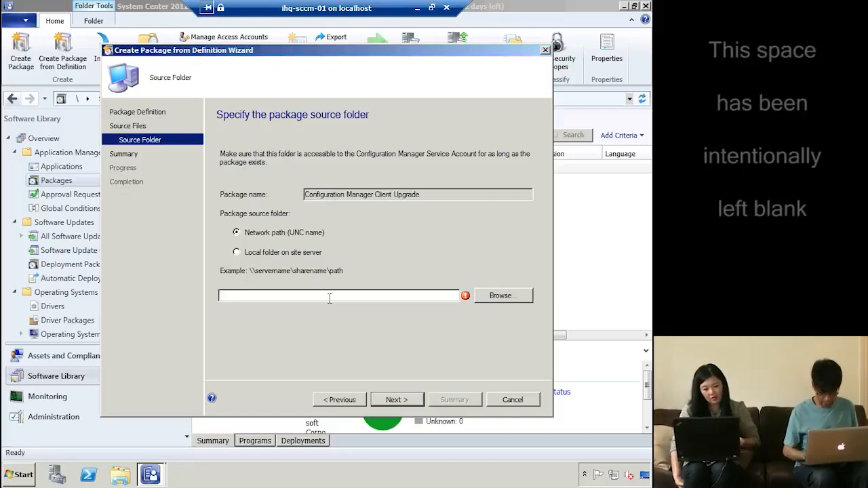
text(\\)
key(BackSpace)
key(BackSpace)
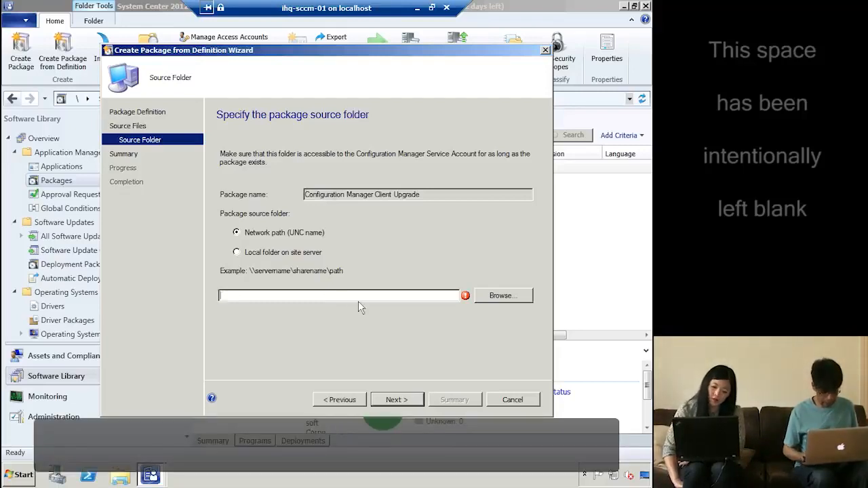
text(\\)
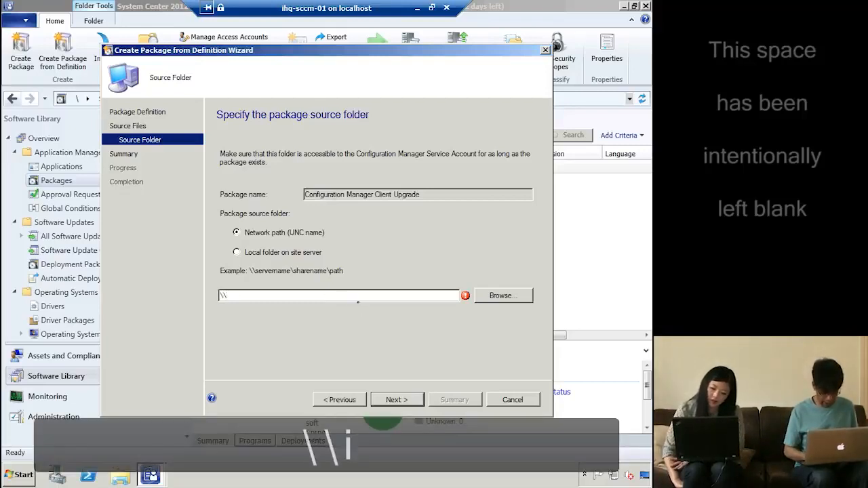
text(ihq-sccm-)
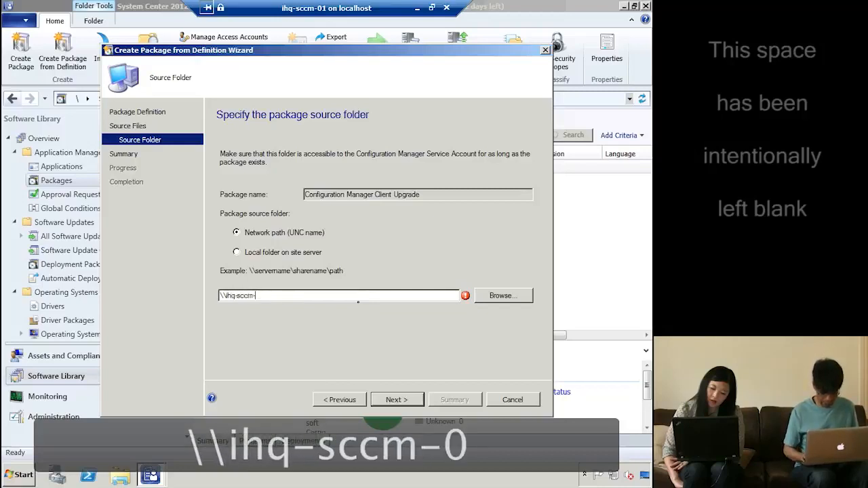
text(01\)
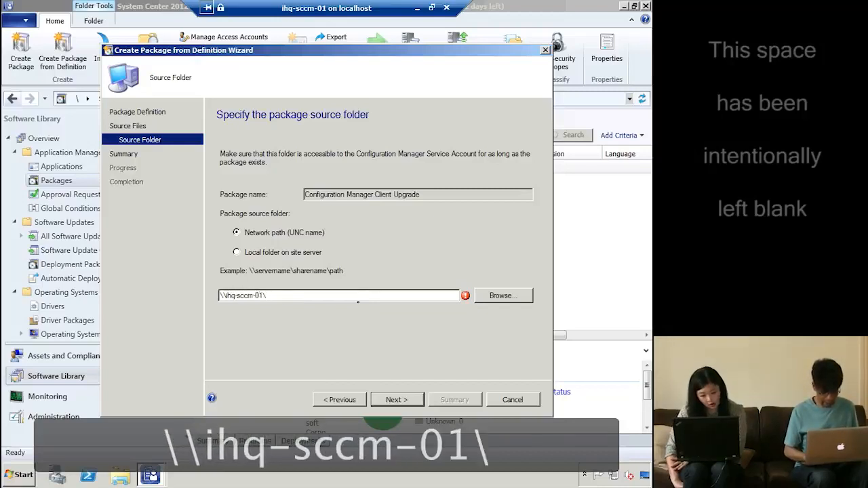
text(s)
key(BackSpace)
key(BackSpace)
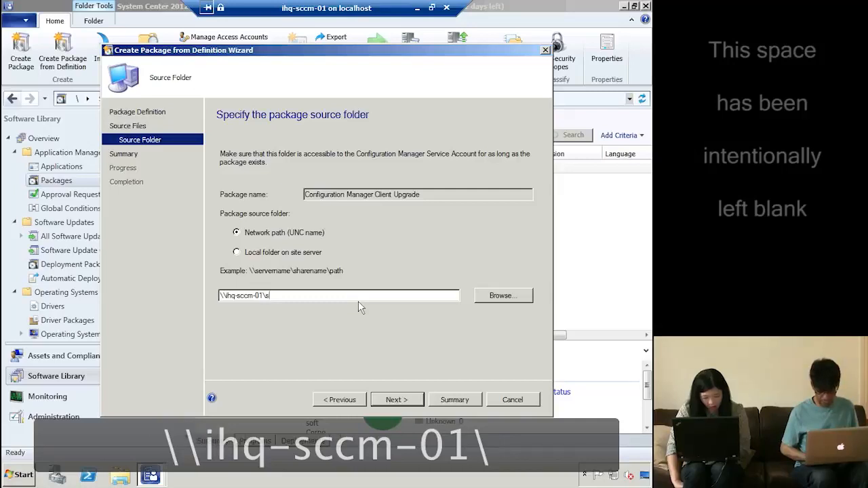
Browse the server shares and set SMS_IHQ\Client as the package source folder
click(505, 300)
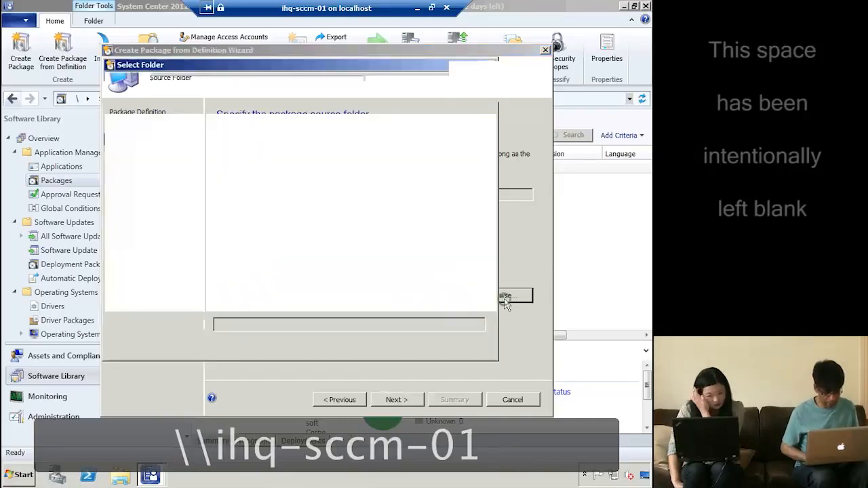
click(264, 209)
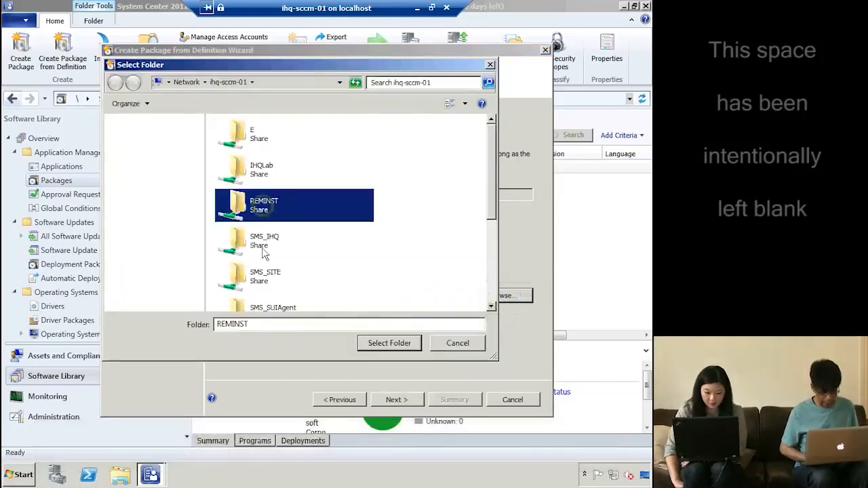
click(260, 278)
scroll(261, 278, down, 3)
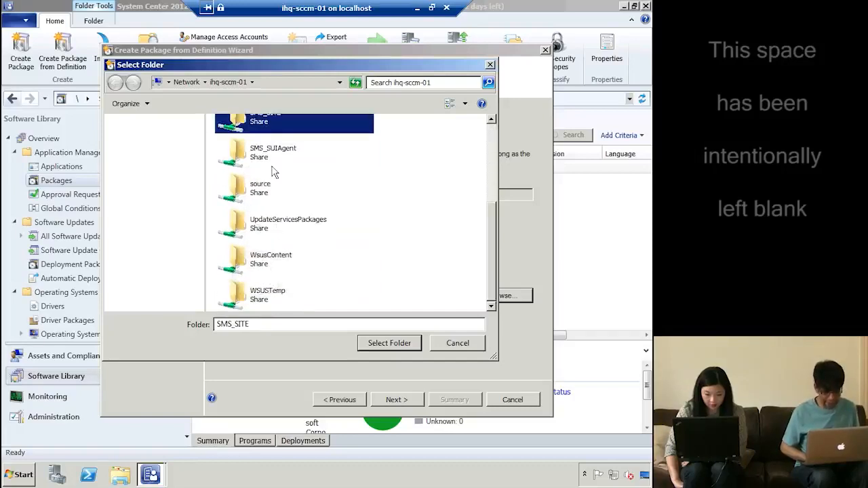
click(266, 156)
scroll(270, 159, up, 2)
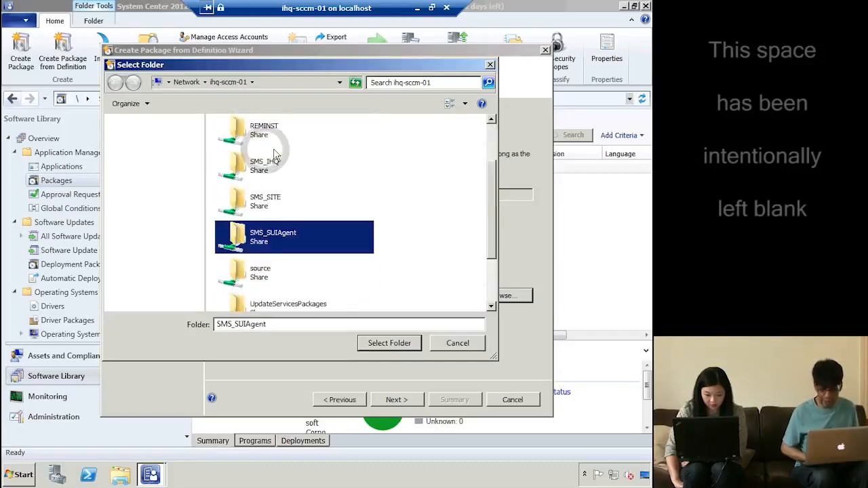
double_click(264, 168)
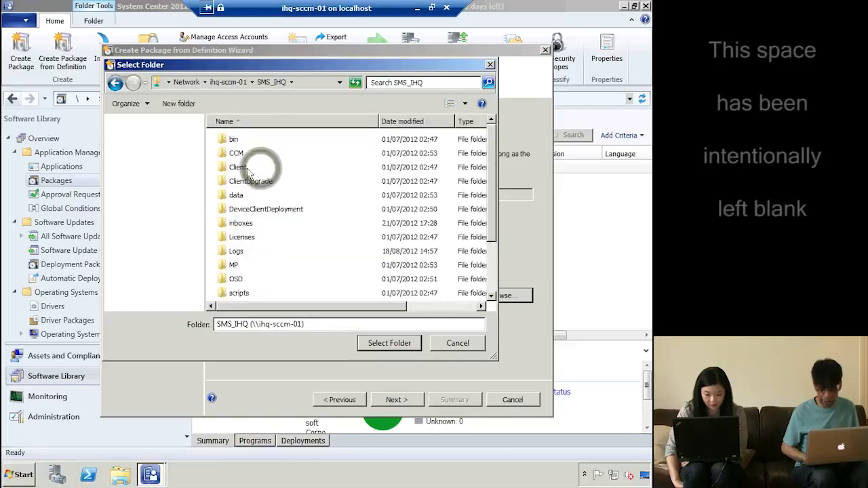
click(243, 169)
click(389, 344)
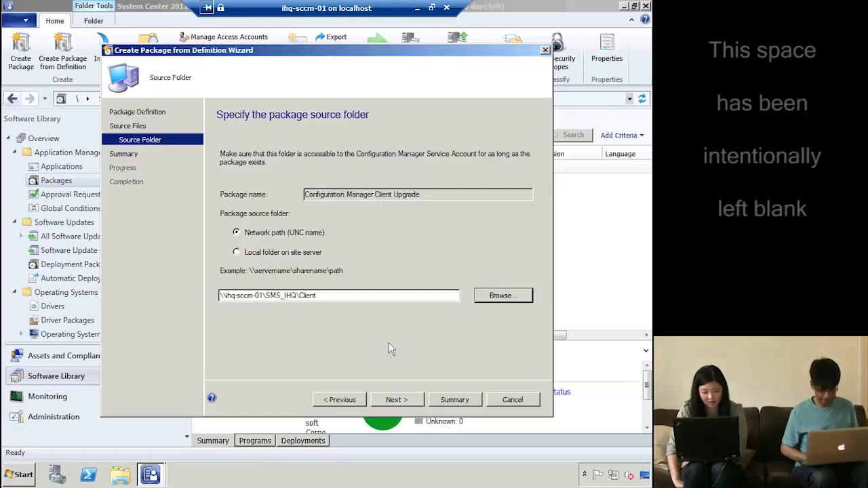
click(406, 399)
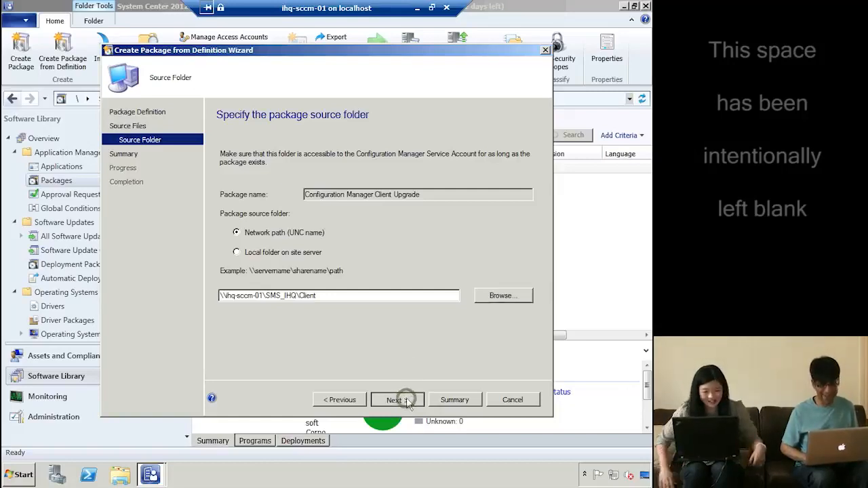
Create the Client Upgrade package (IHQ00015) and bring up its actions in the Packages list
click(407, 400)
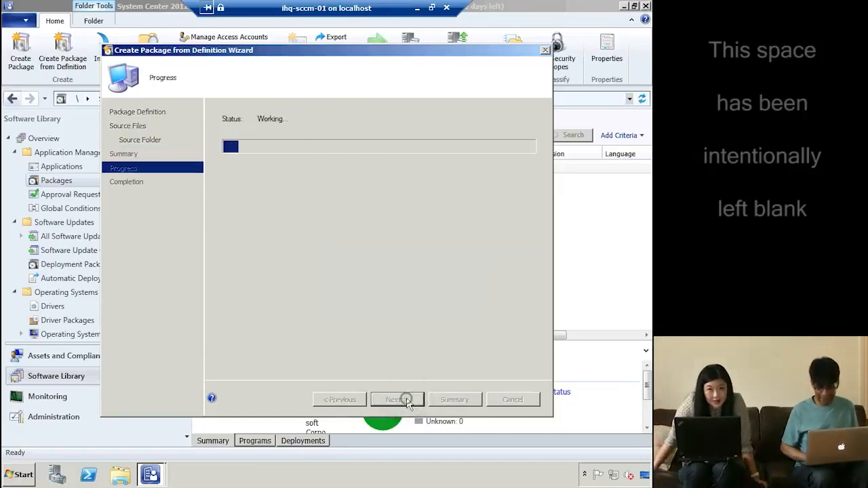
click(511, 400)
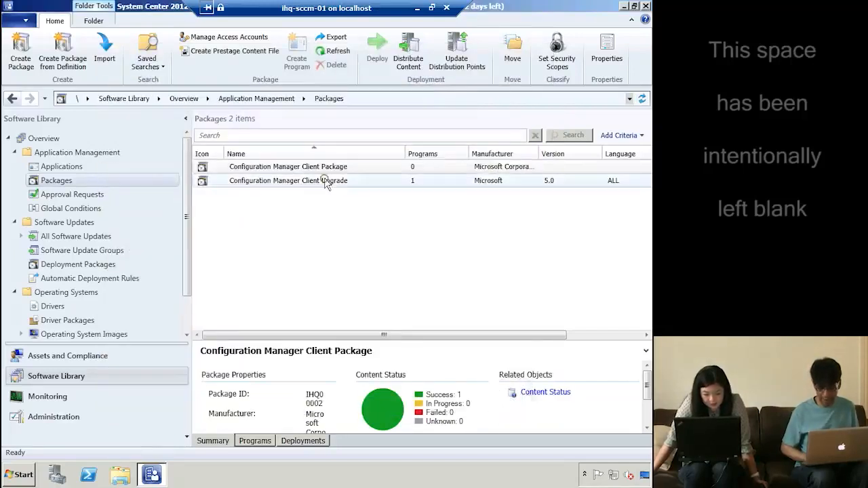
click(322, 182)
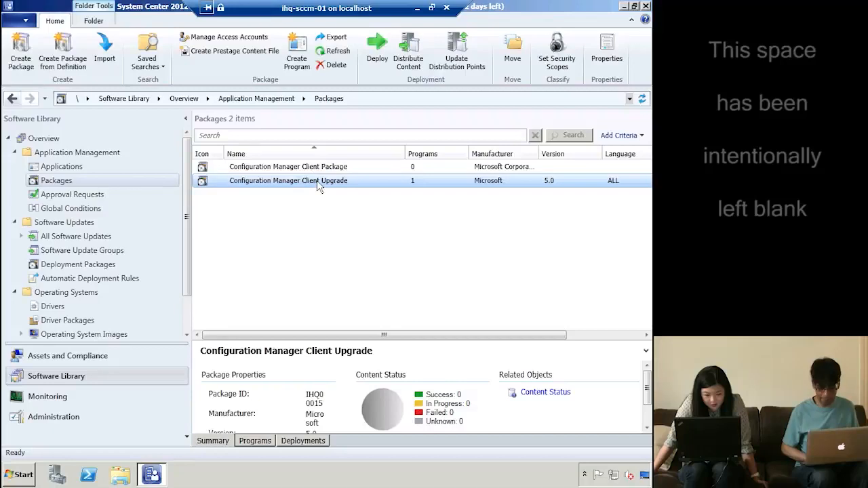
right_click(318, 182)
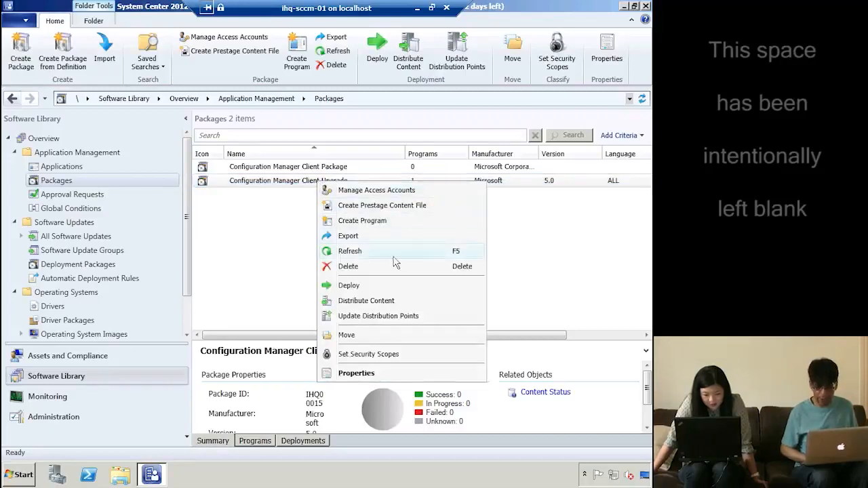
Add the ihq-sccm-01.ad.ihqlab.com distribution point as the Client Upgrade content destination
click(368, 300)
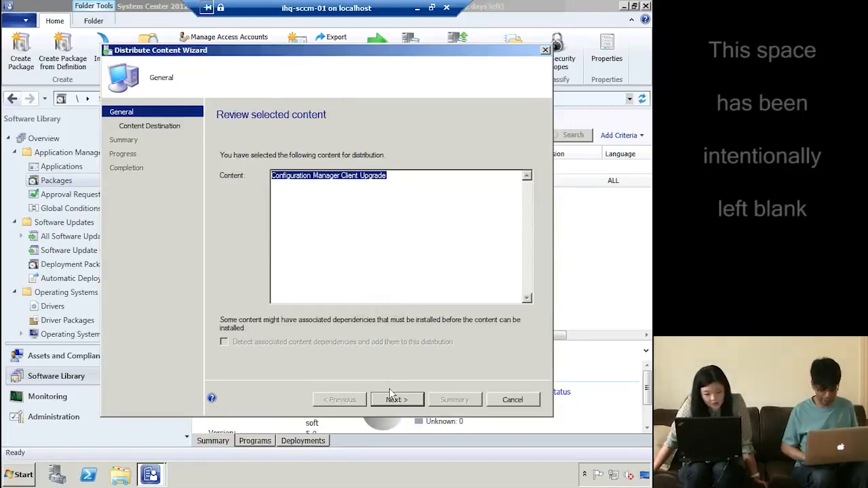
click(391, 394)
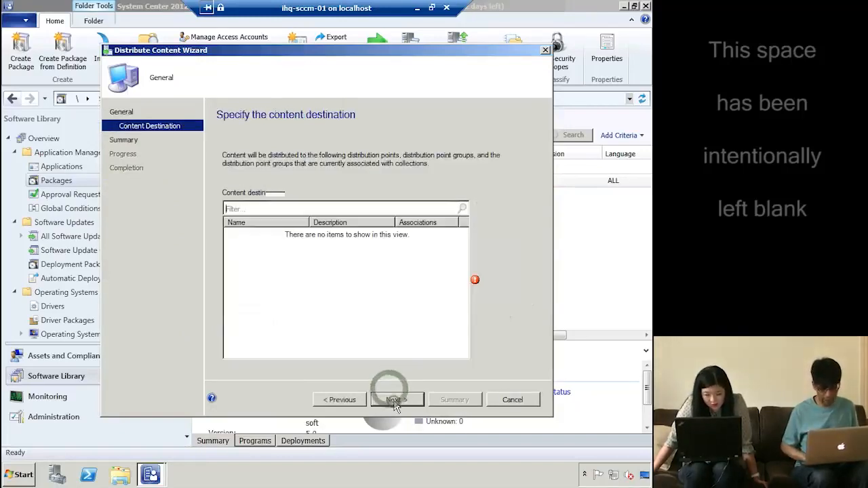
click(506, 207)
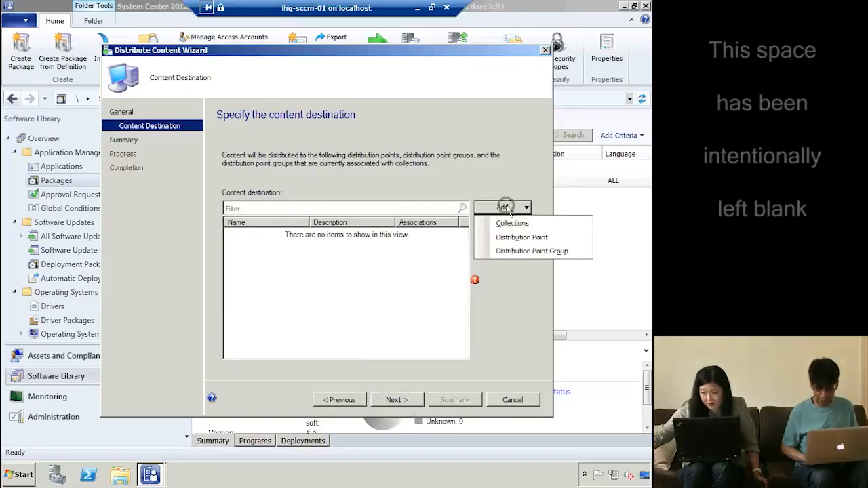
click(533, 238)
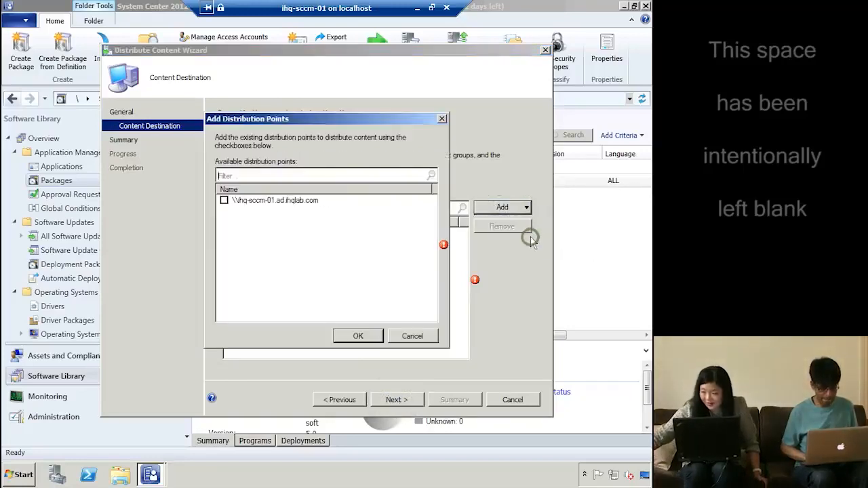
click(223, 201)
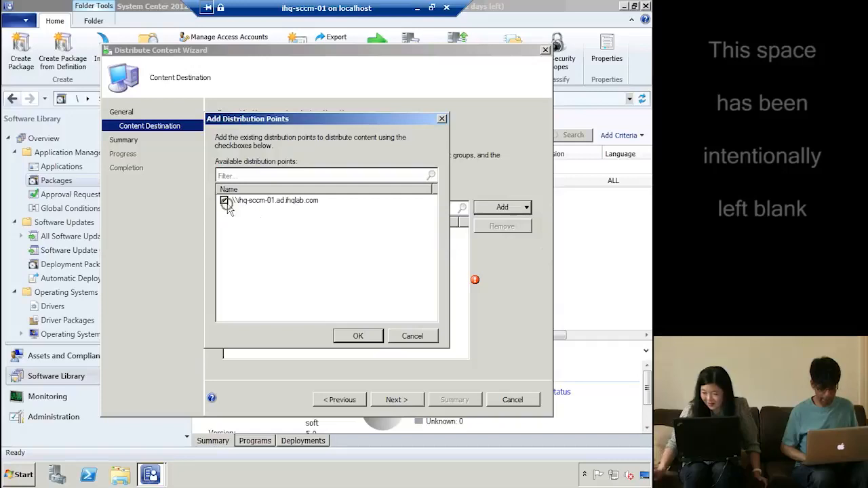
click(358, 337)
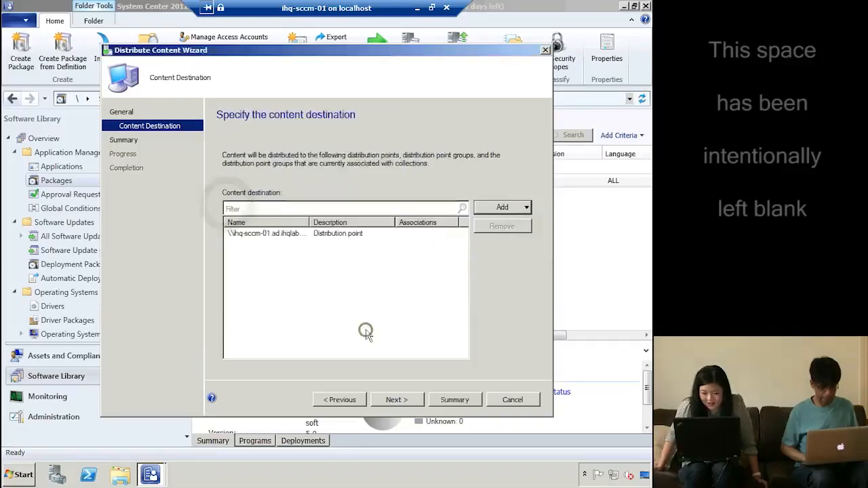
Finish the distribution and check the Client Upgrade package status, showing 1 in progress
click(396, 401)
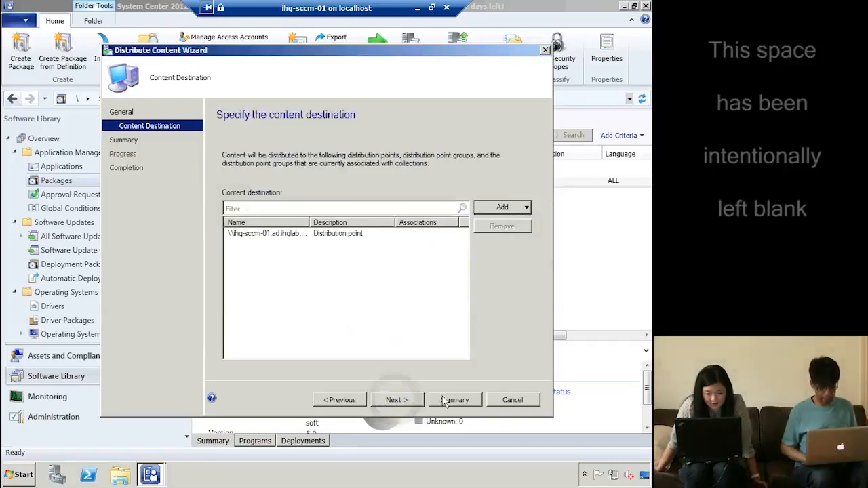
click(407, 399)
click(513, 399)
click(326, 167)
click(311, 181)
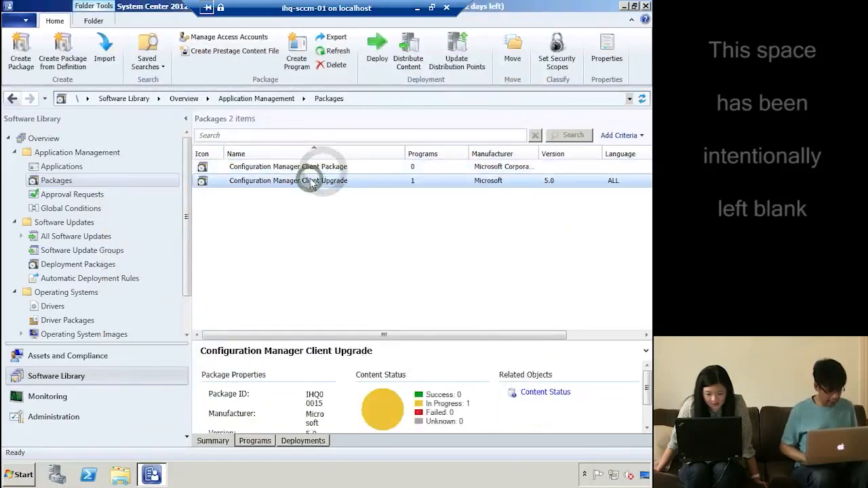
Move from Software Updates to Operating Systems, checking the installers, then back to Task Sequences
click(14, 222)
click(71, 237)
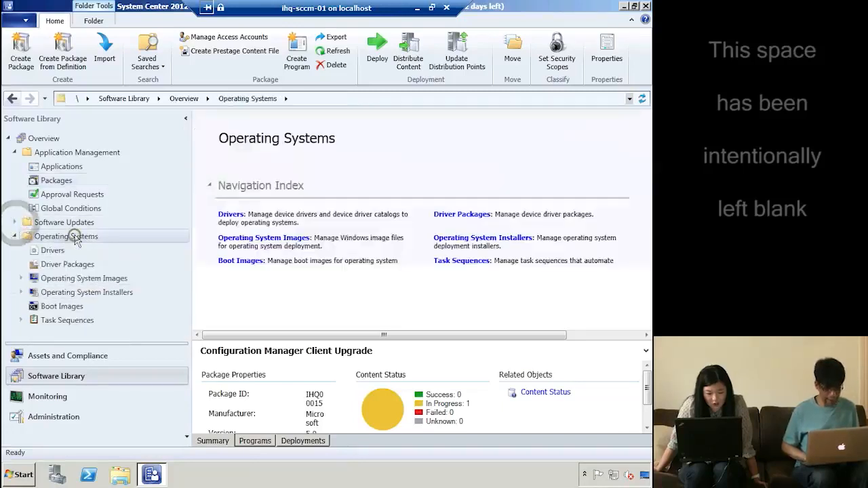
click(86, 292)
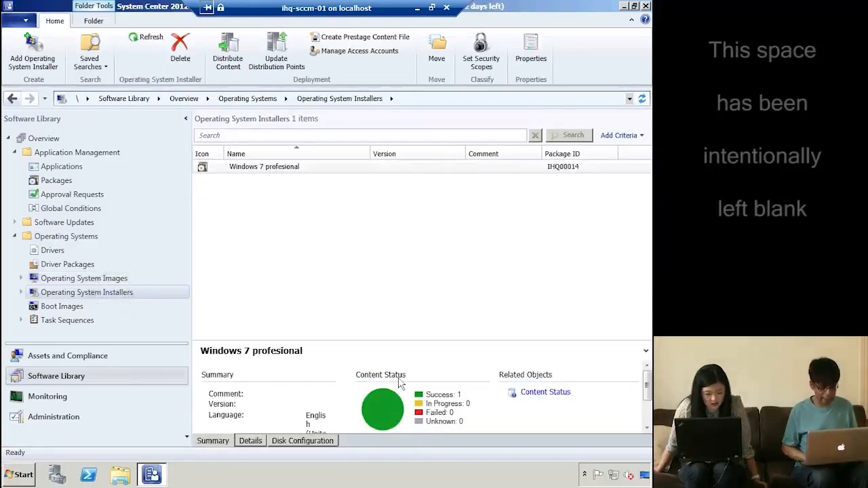
click(73, 323)
right_click(75, 325)
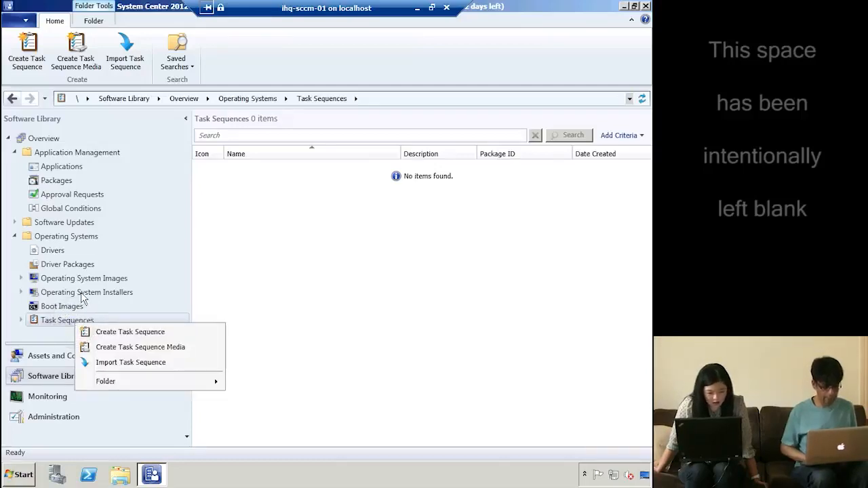
click(82, 295)
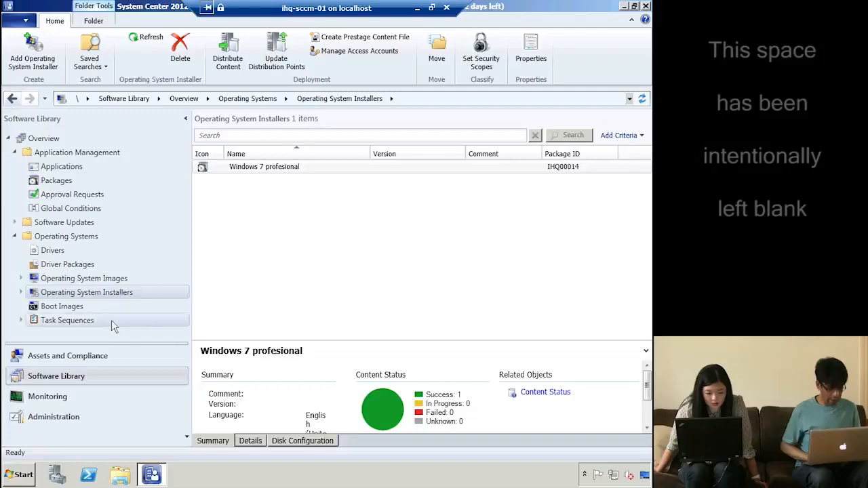
click(71, 323)
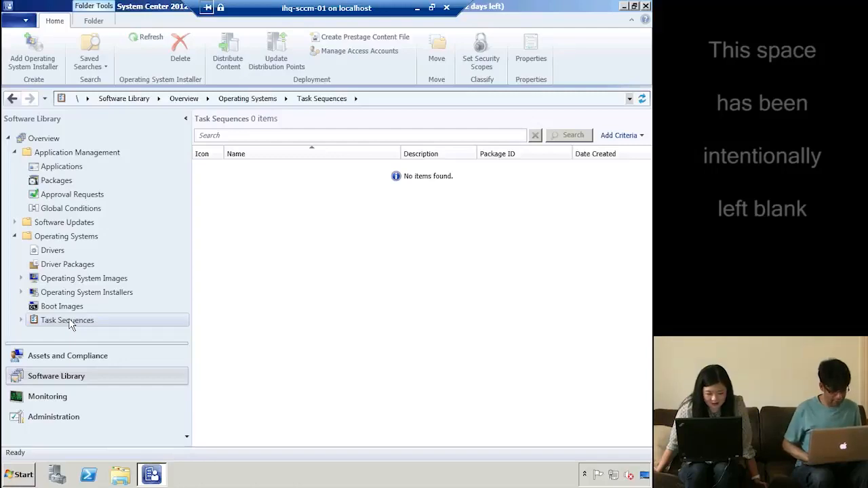
right_click(68, 318)
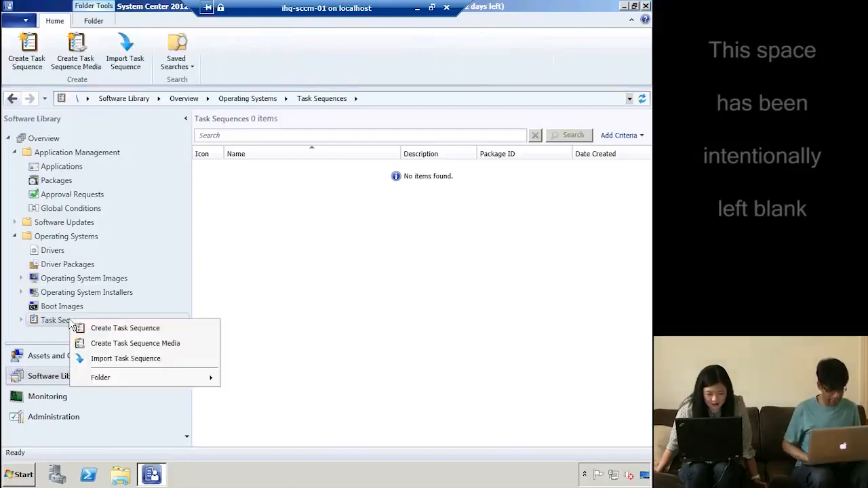
Create a 'Build and capture' task sequence using the x64 boot image 6.1.7600.16385
click(117, 330)
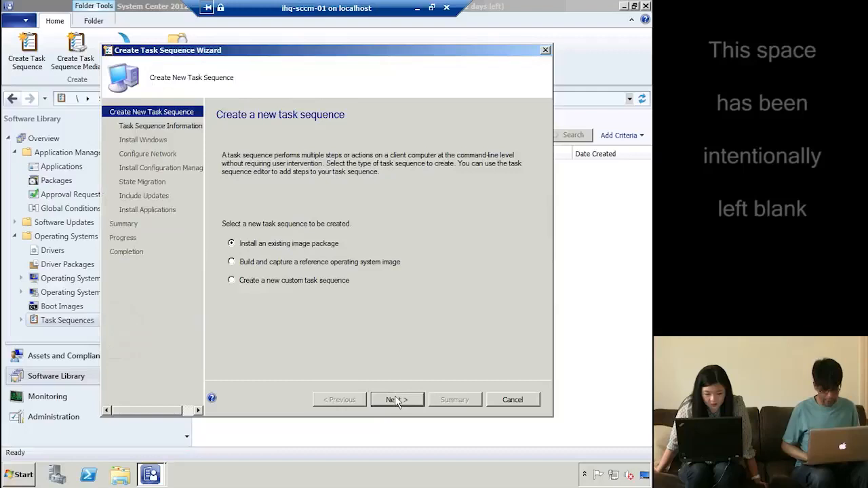
click(361, 265)
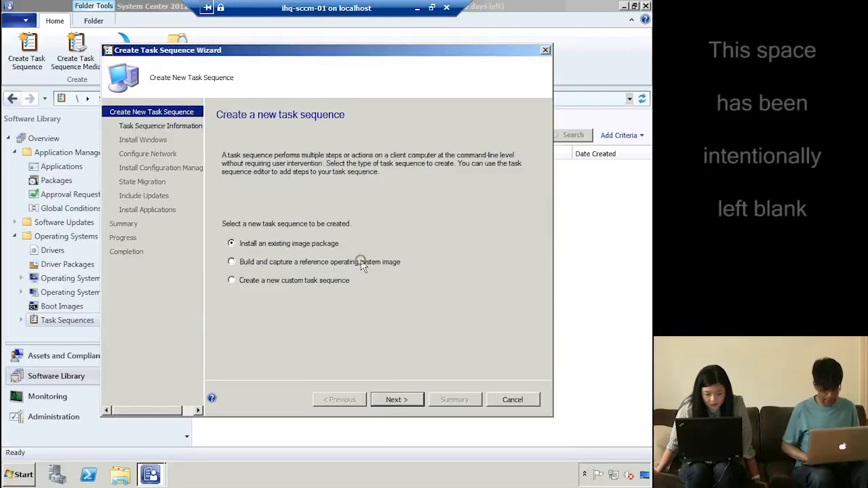
click(388, 400)
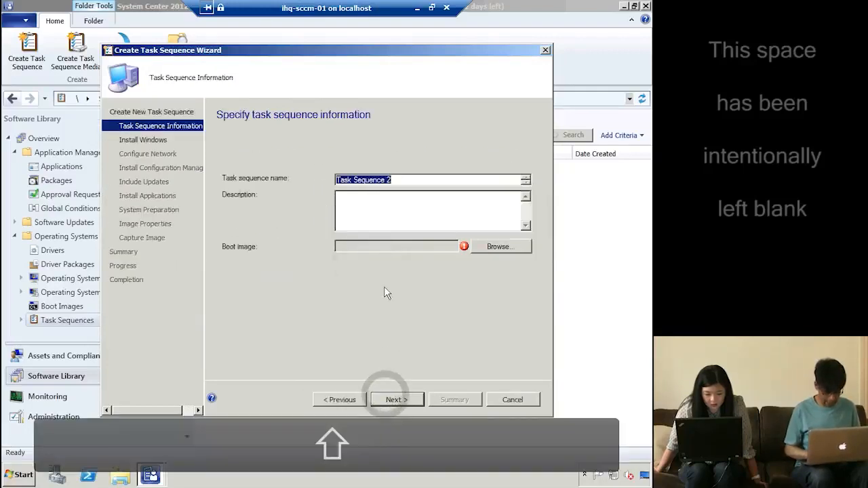
text(Build and cap)
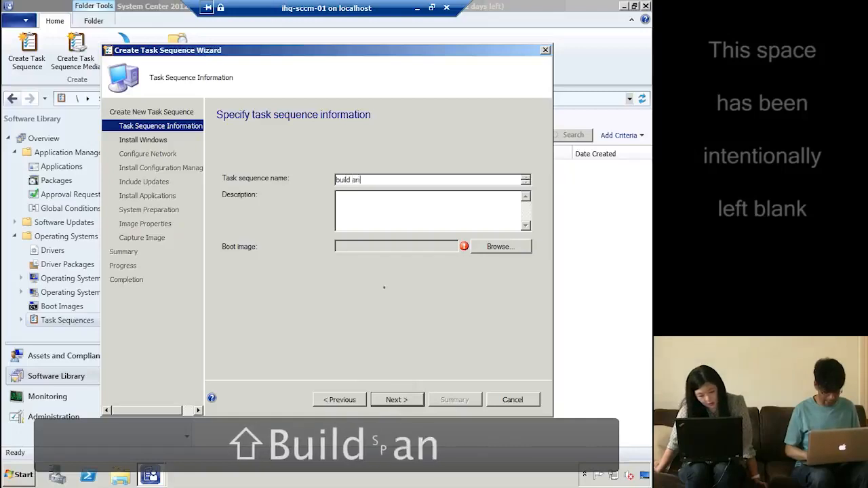
text(ture)
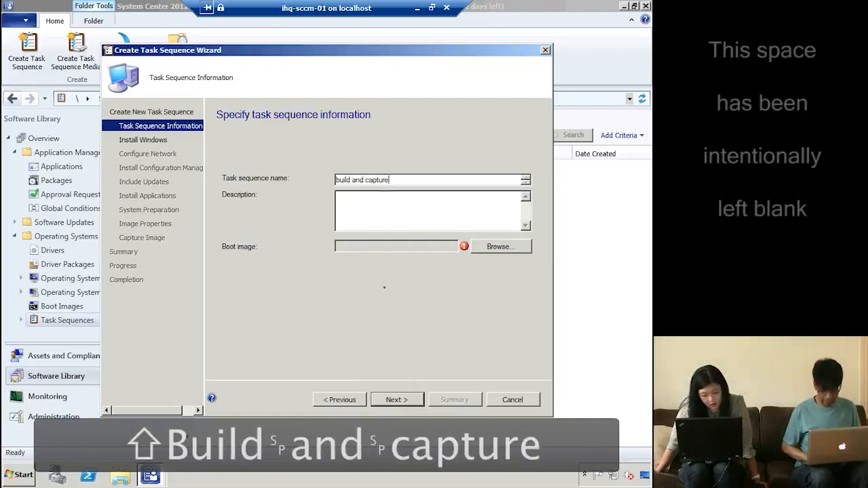
click(500, 245)
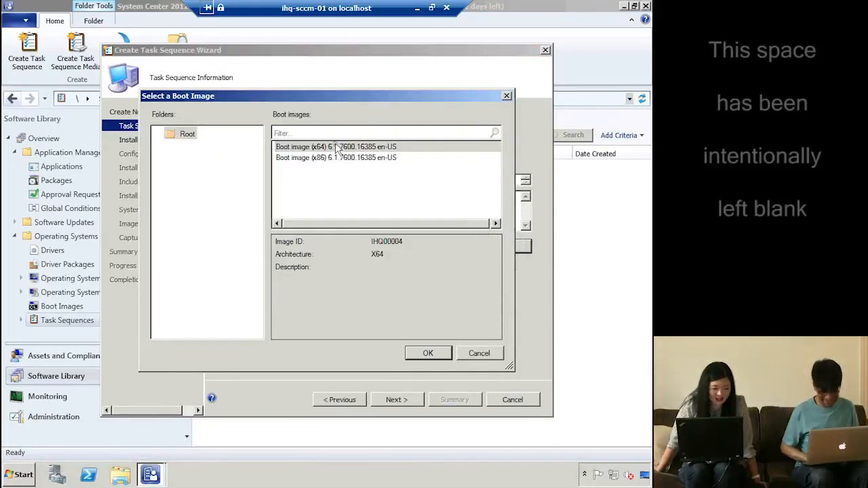
double_click(336, 146)
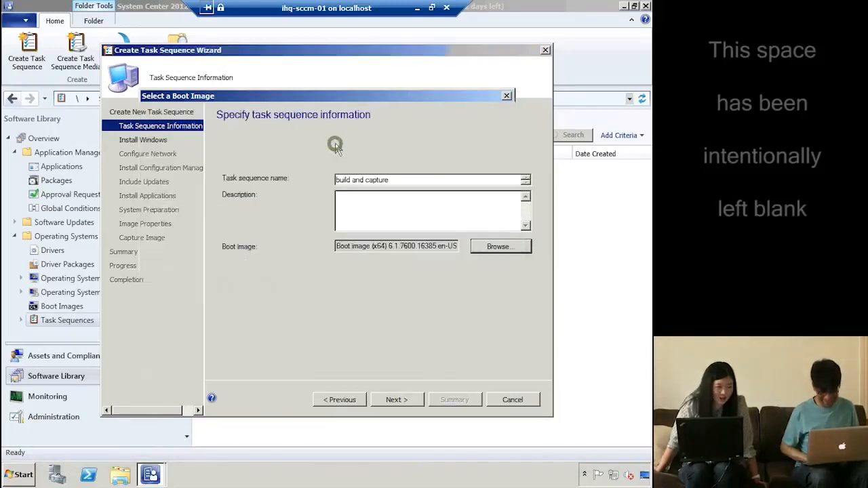
click(410, 399)
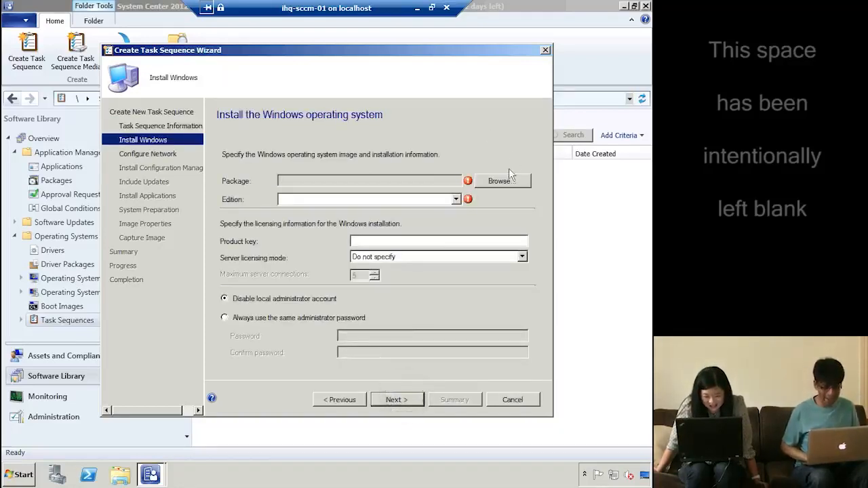
Install the Windows 7 PROFESSIONAL edition with a fixed local administrator password
click(505, 179)
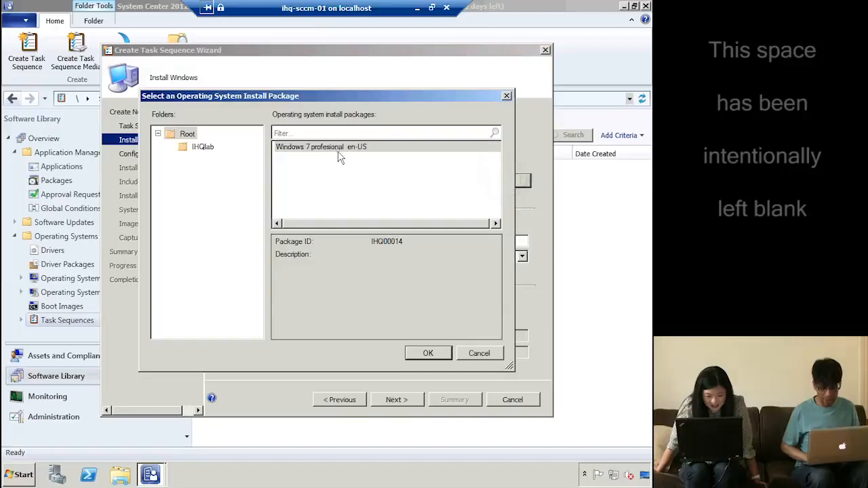
double_click(337, 147)
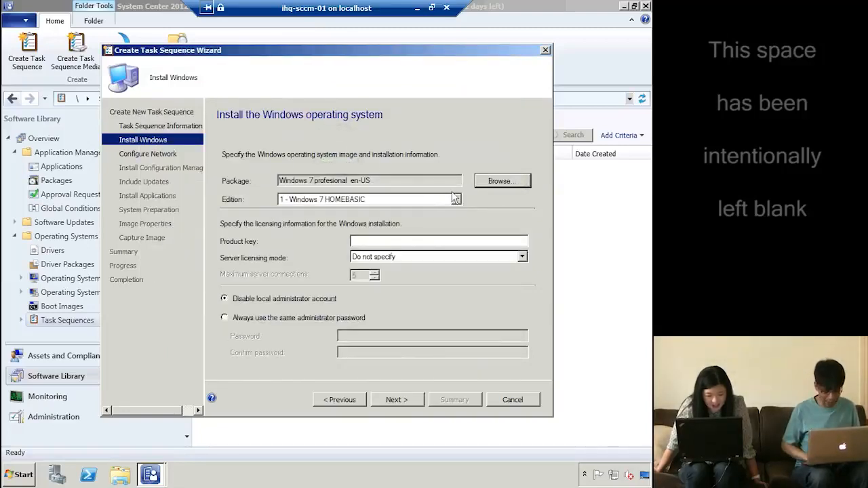
click(456, 198)
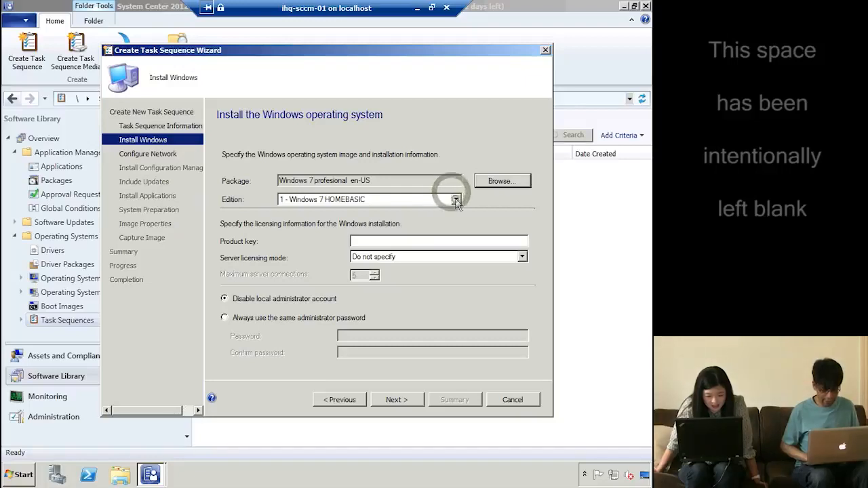
click(374, 228)
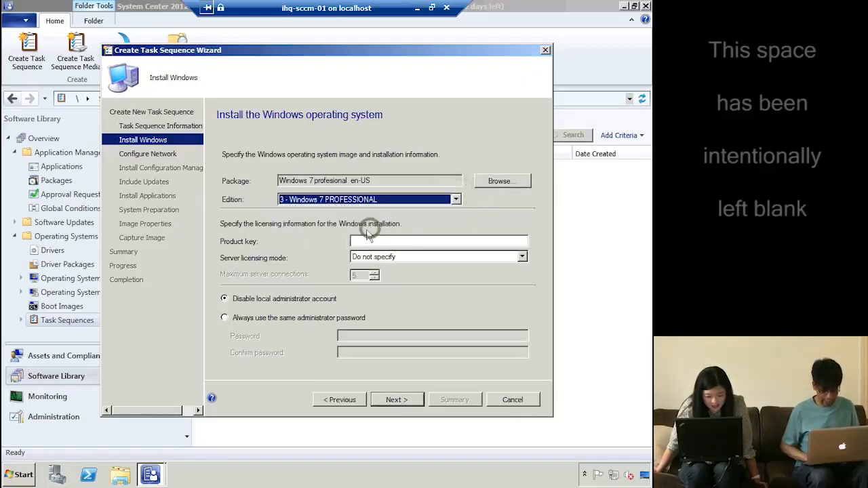
click(339, 318)
click(358, 335)
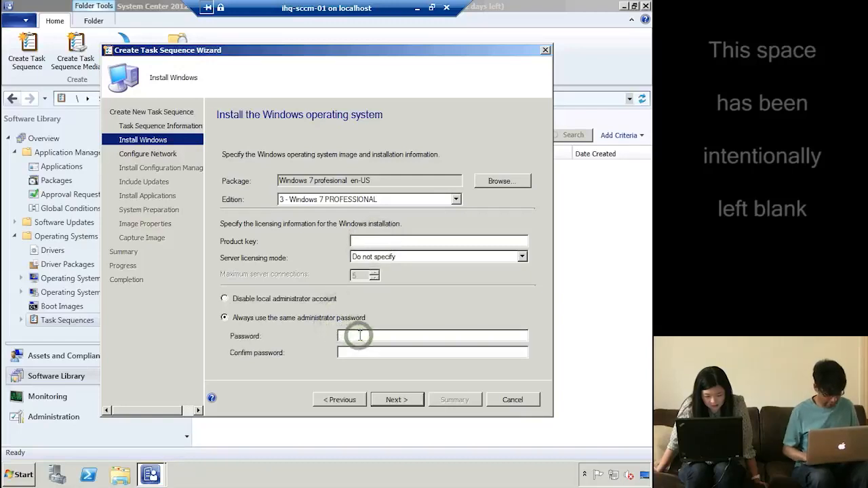
text(Pa)
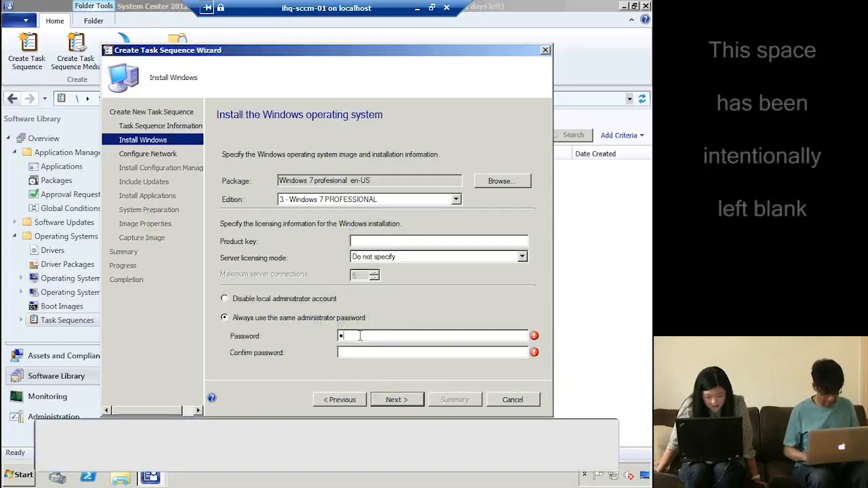
text(0rdP@ssw0rd)
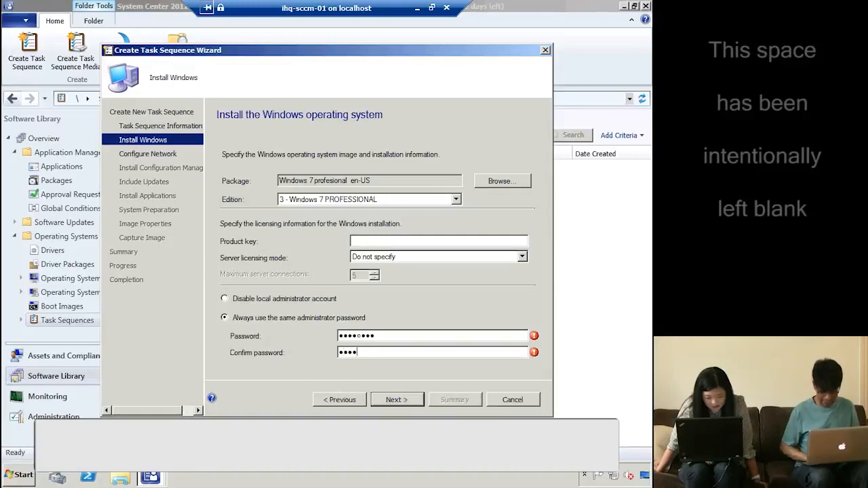
click(400, 399)
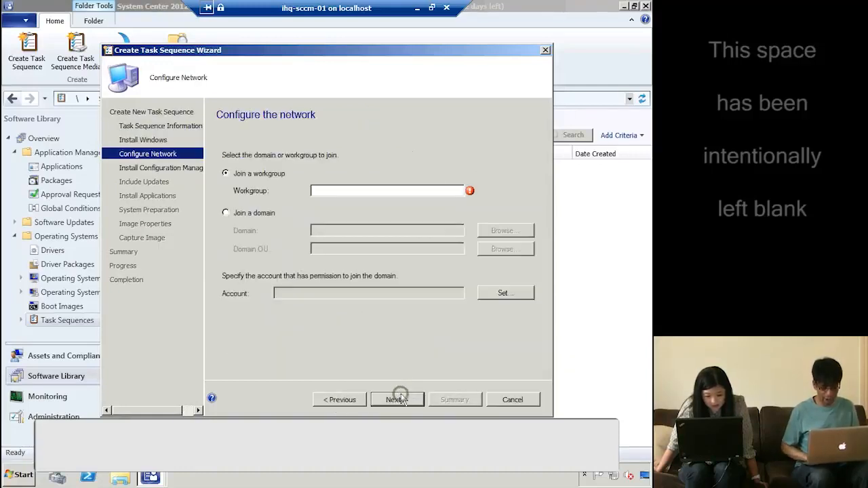
Join the workgroup 'wg'
click(356, 191)
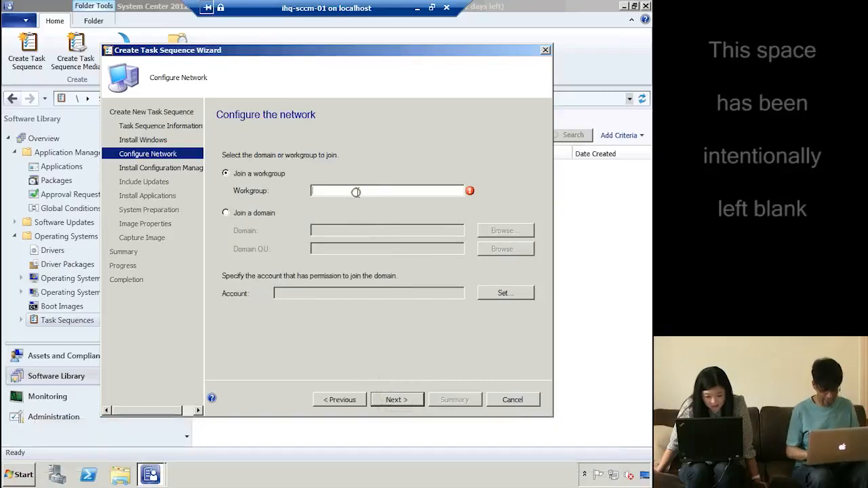
text(wg)
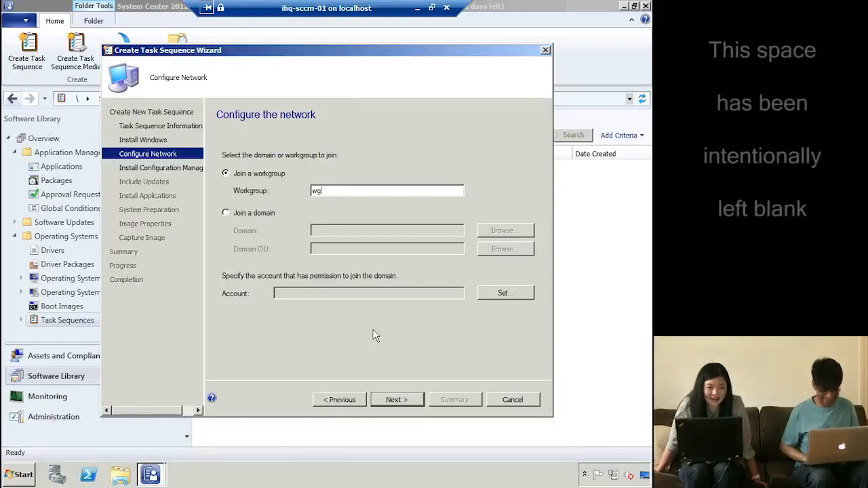
click(393, 402)
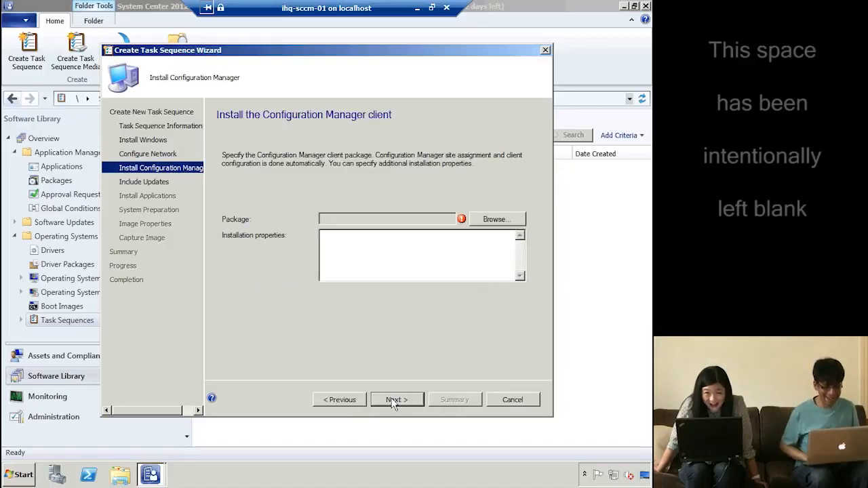
Use the Client Upgrade 5.0 ALL package with property SMSMP=ihq-sccm-01.ad.ihqlab.com
click(494, 220)
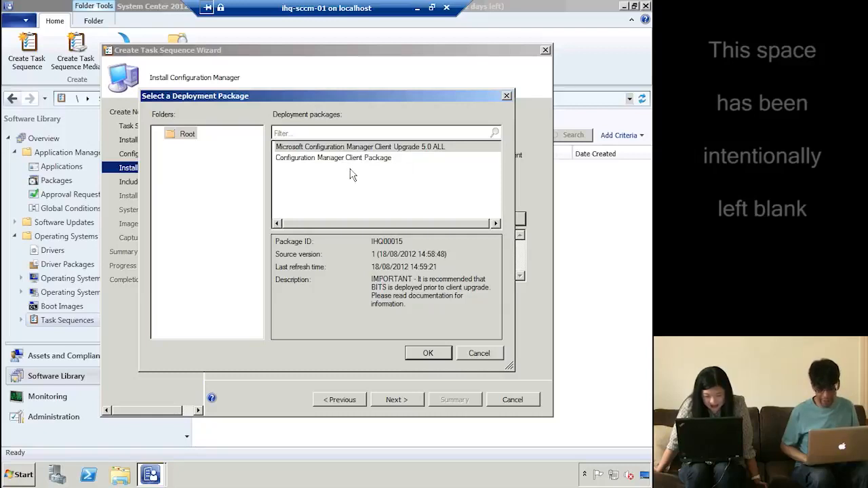
click(355, 158)
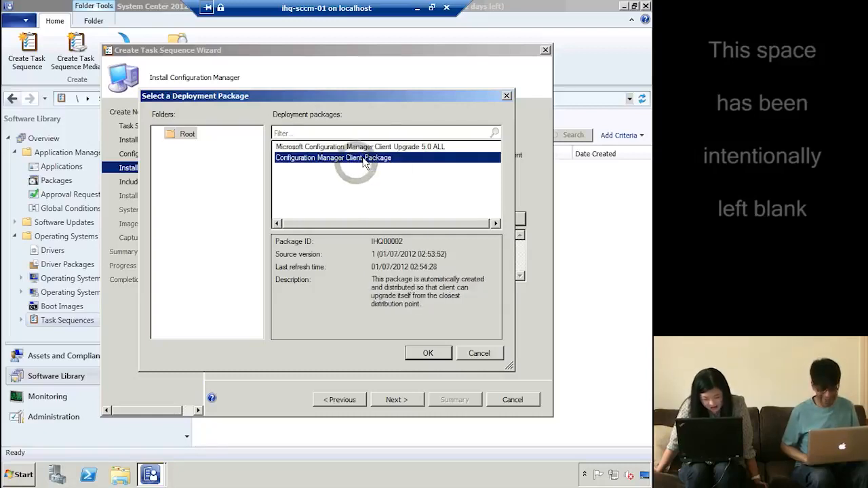
double_click(367, 148)
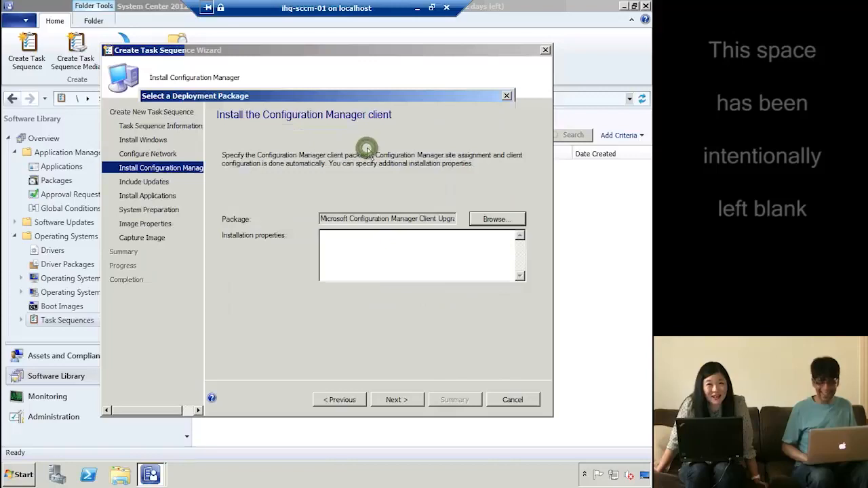
click(385, 243)
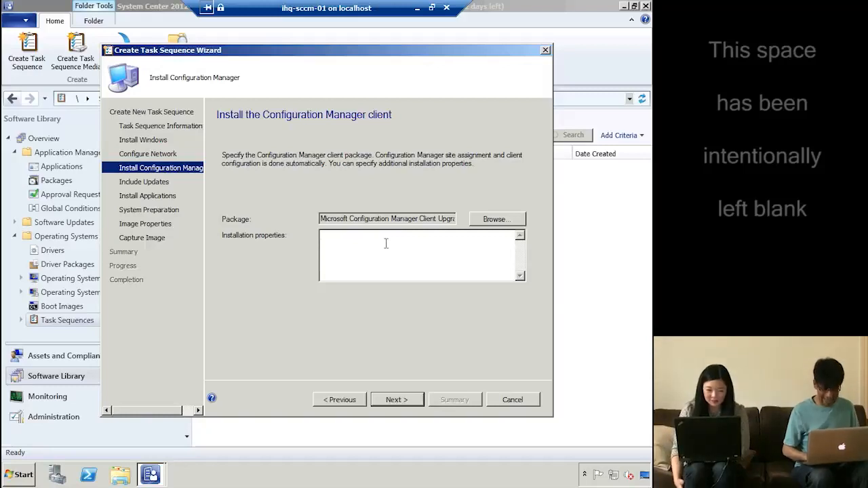
key(shift)
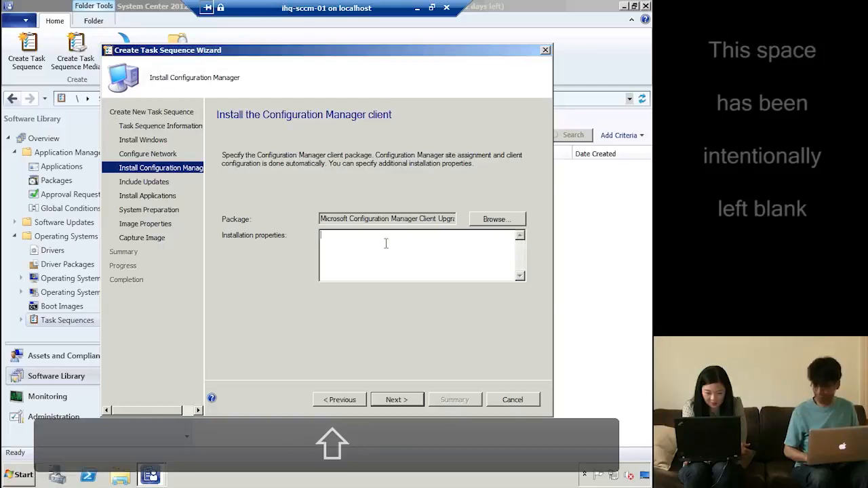
text(S)
key(BackSpace)
key(BackSpace)
key(BackSpace)
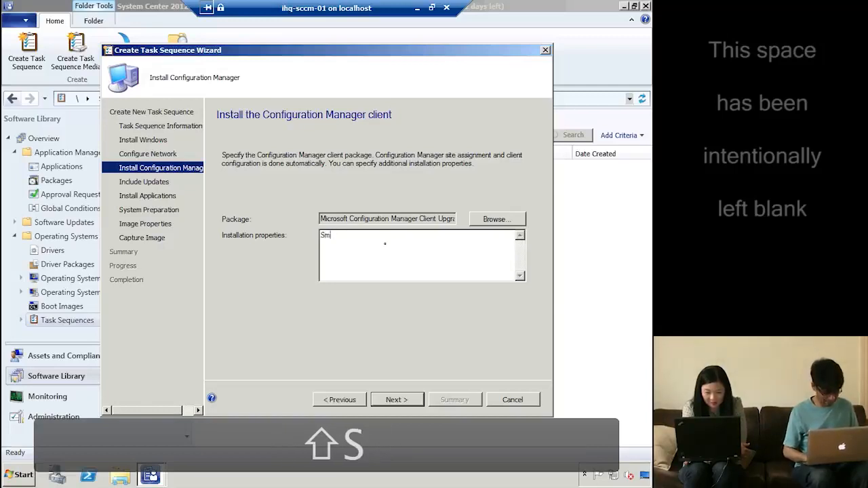
text(S)
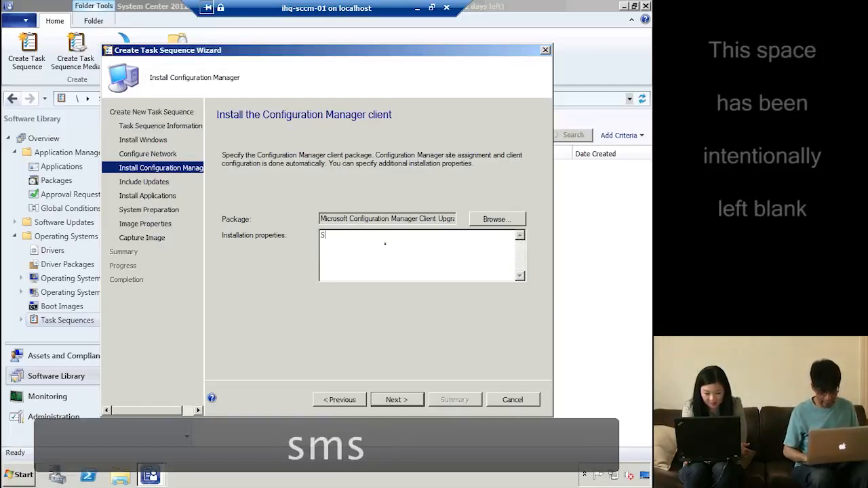
text(MSMP=)
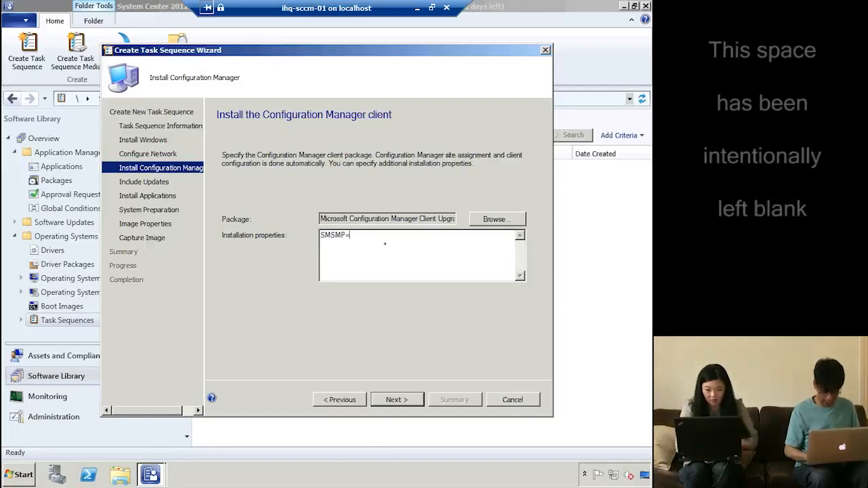
text(ihq-s)
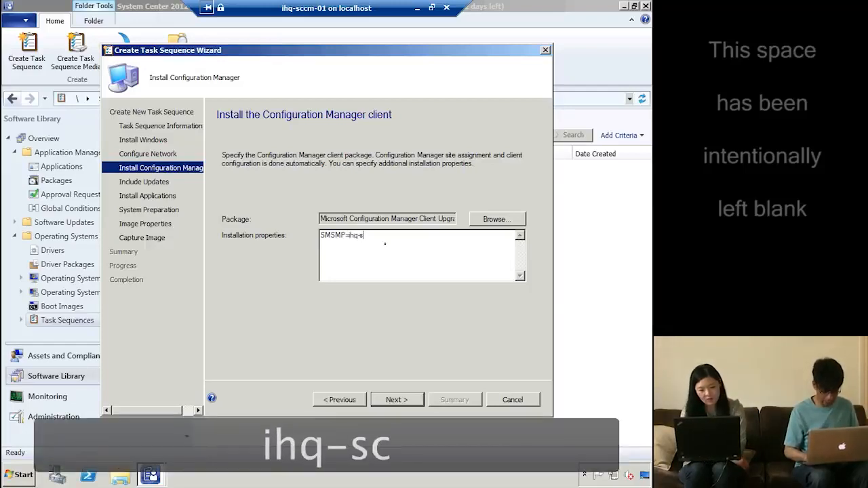
text(ccm-01.)
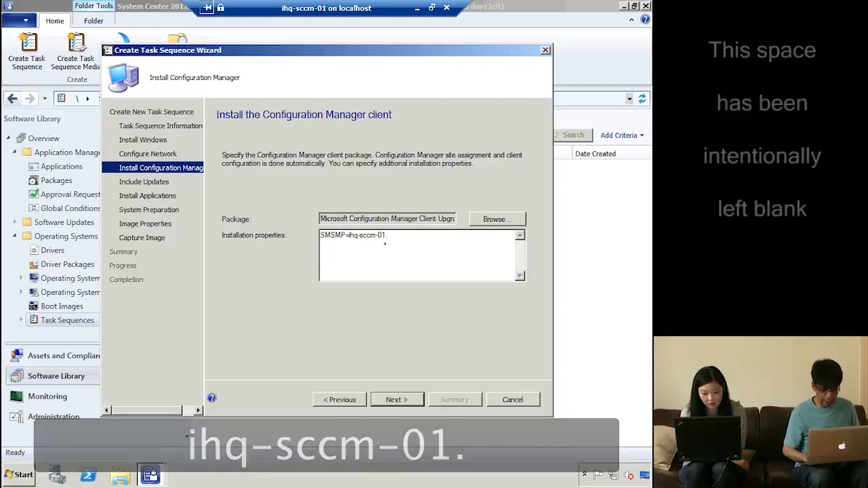
text(ad)
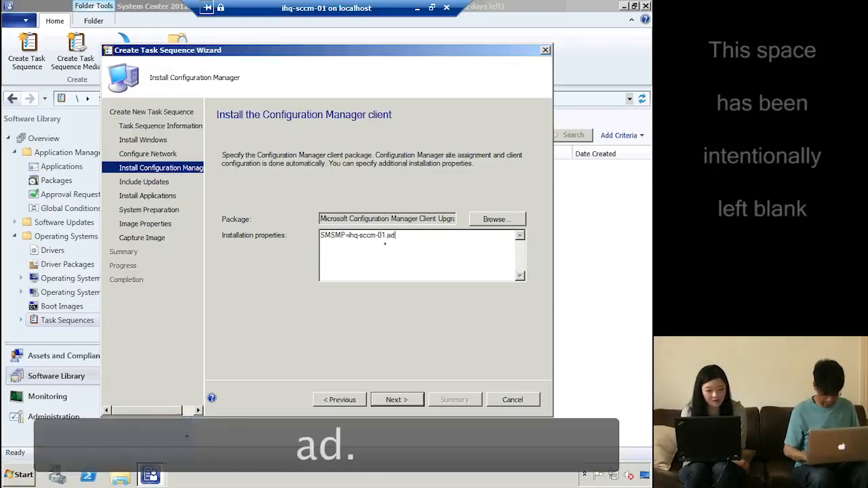
text(.ihqlab)
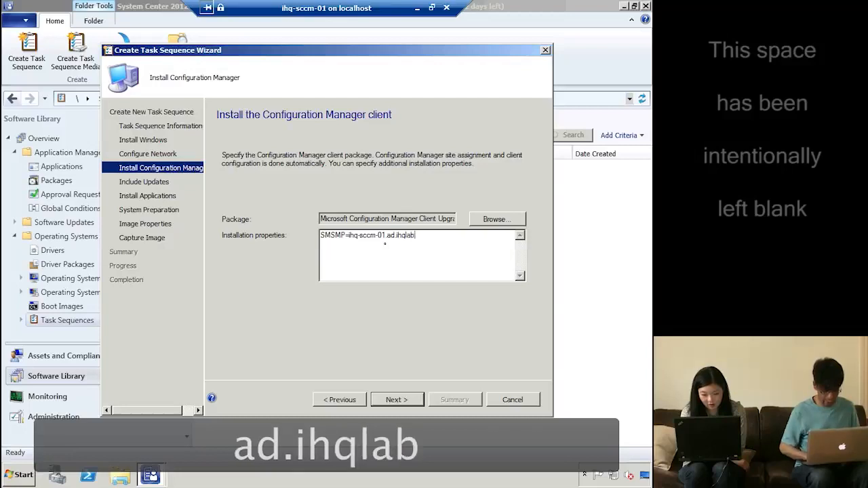
text(.com)
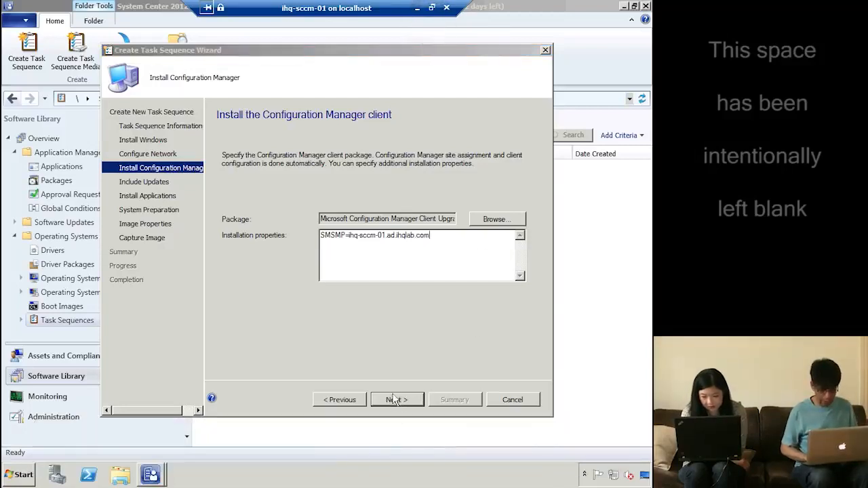
click(395, 401)
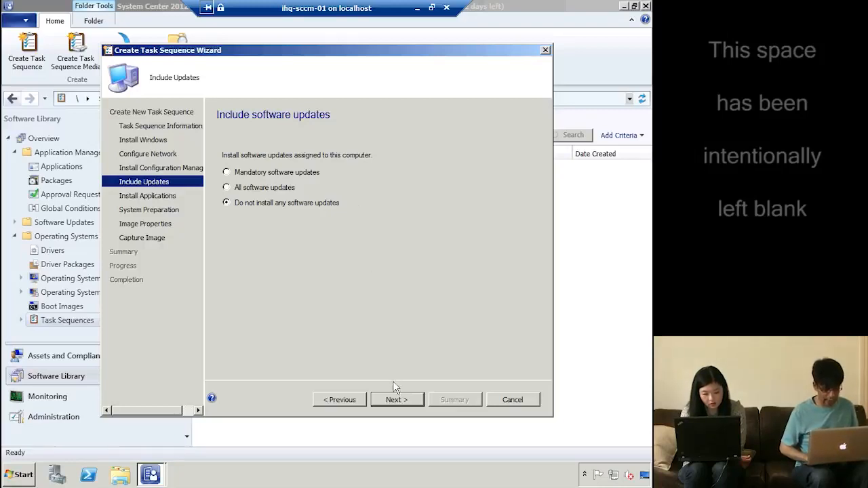
Add Adobe Reader X (10.1.0) to the applications the task sequence installs
click(397, 400)
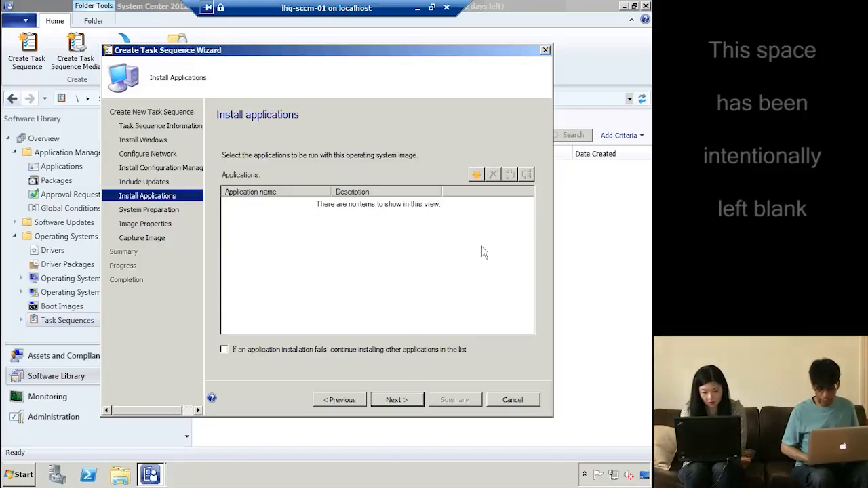
click(475, 175)
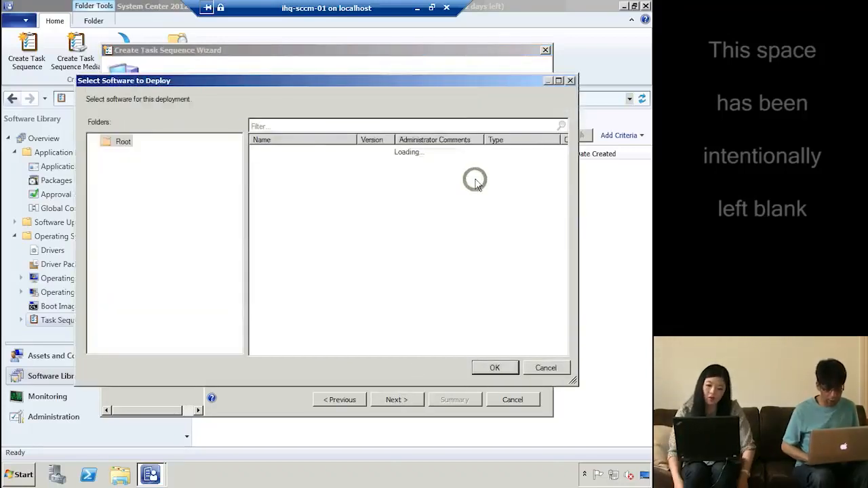
double_click(292, 163)
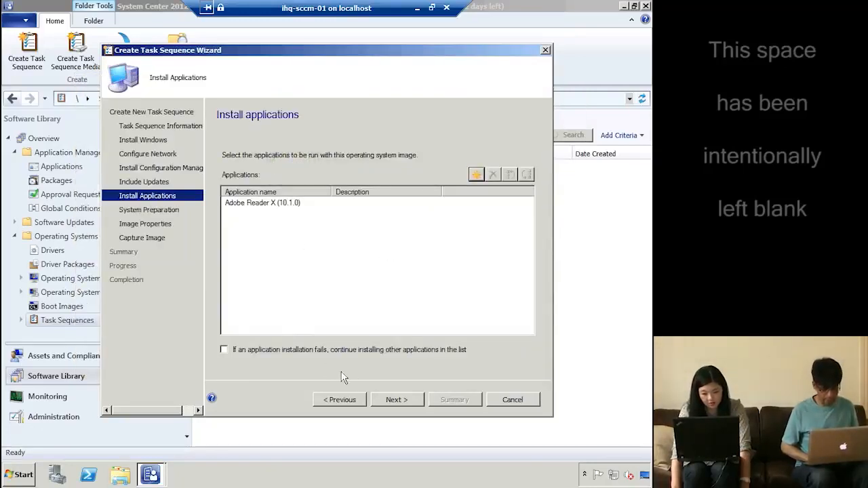
click(407, 402)
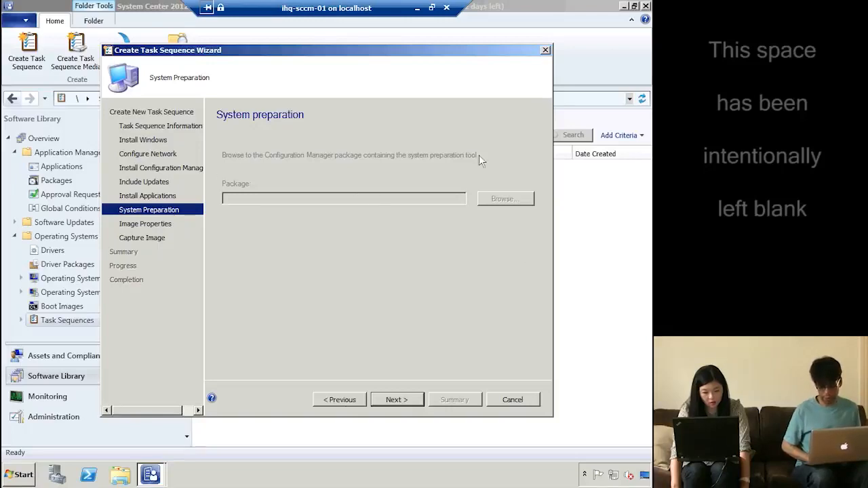
Keep default System Preparation and Image Properties; set capture path \\ihq-sccm-01\source\capture.wim
click(397, 401)
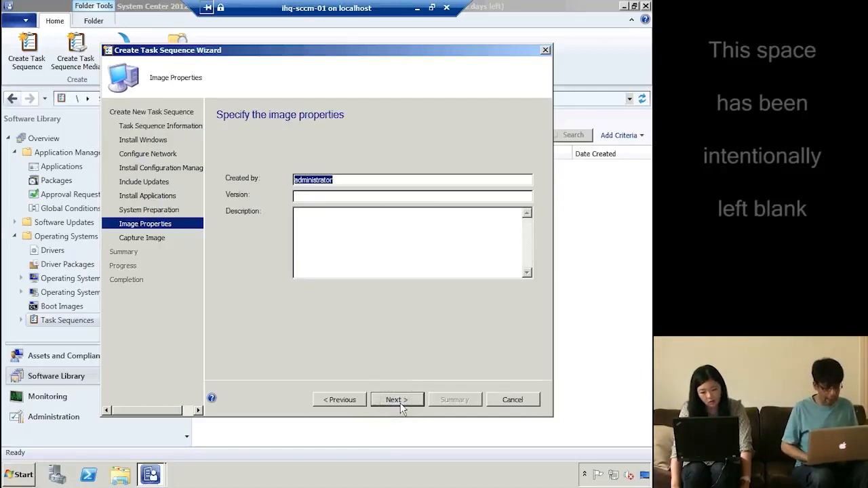
click(397, 400)
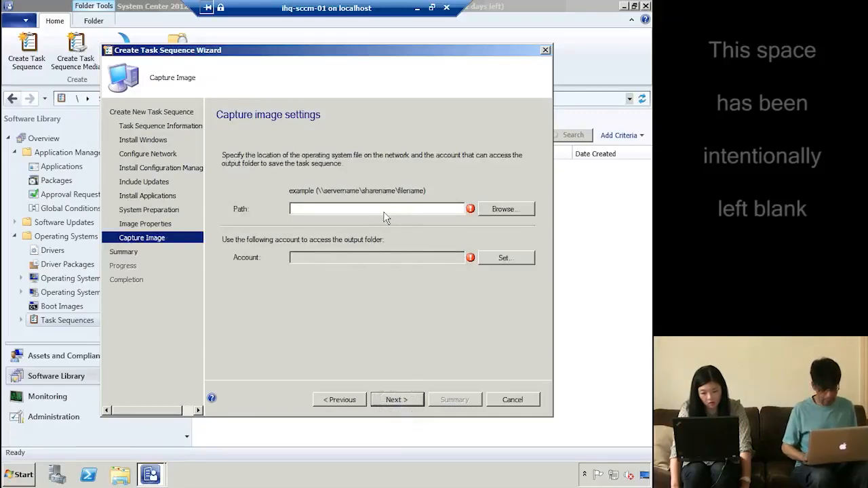
text(\\)
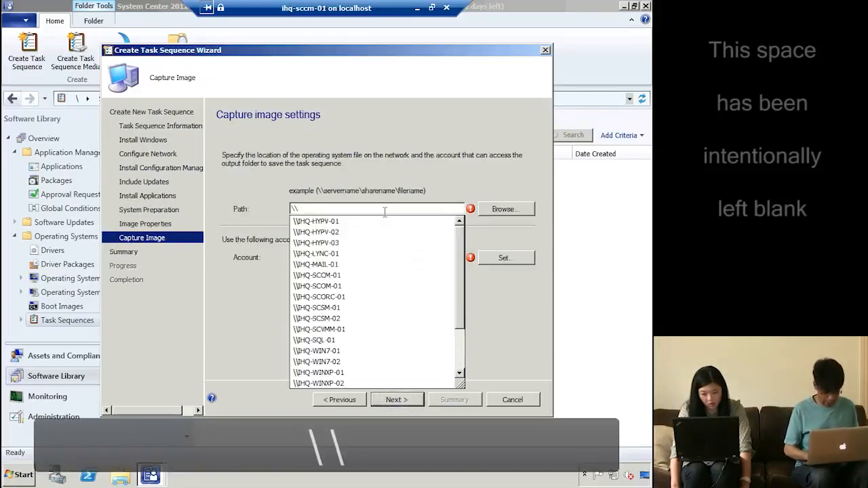
text(ihq-sccm)
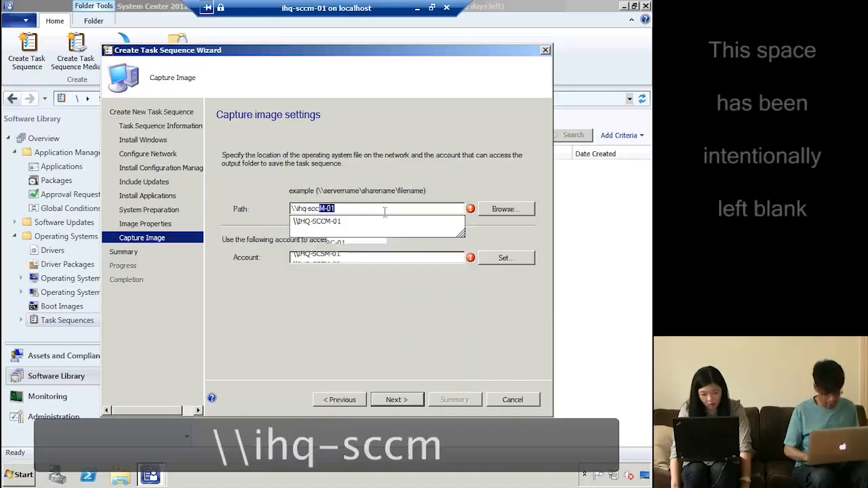
text(01)
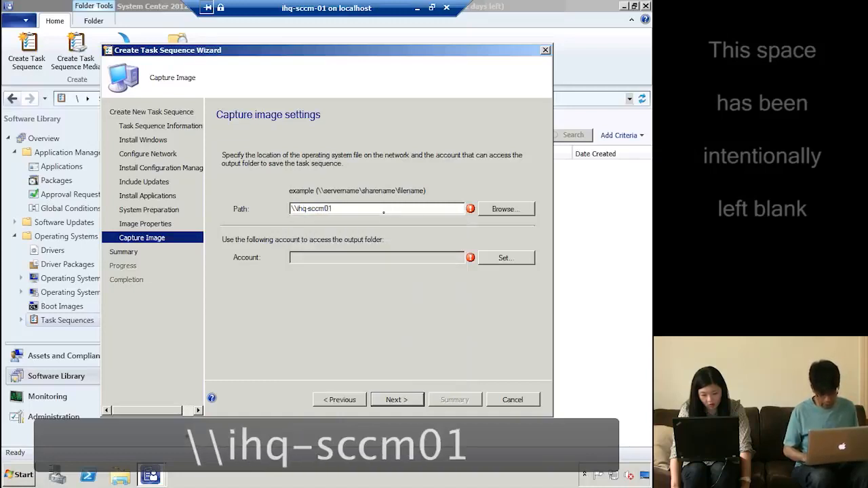
key(BackSpace)
key(BackSpace)
text(-01)
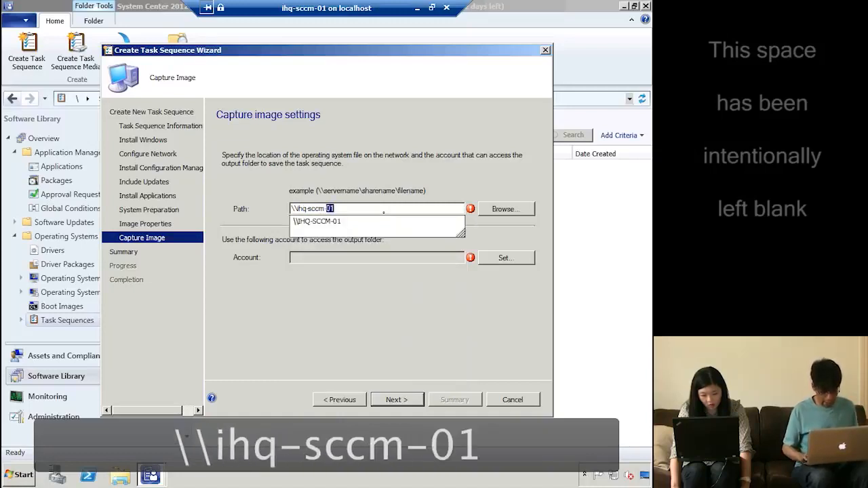
text(\)
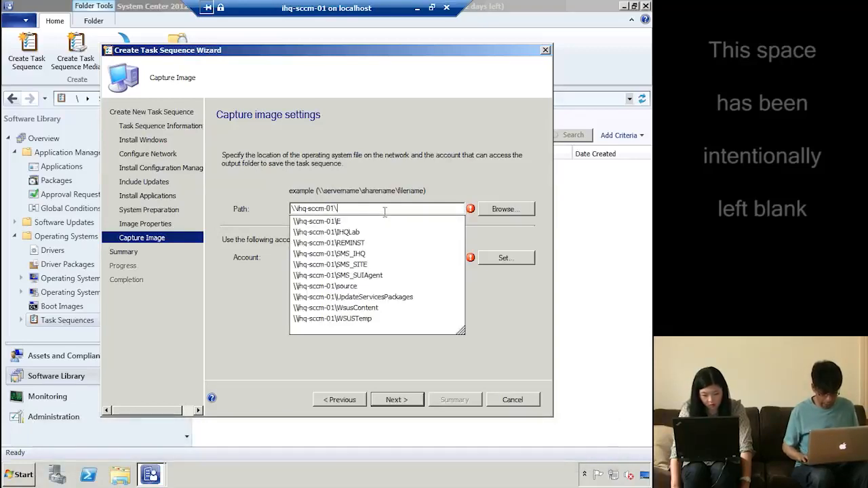
key(Down)
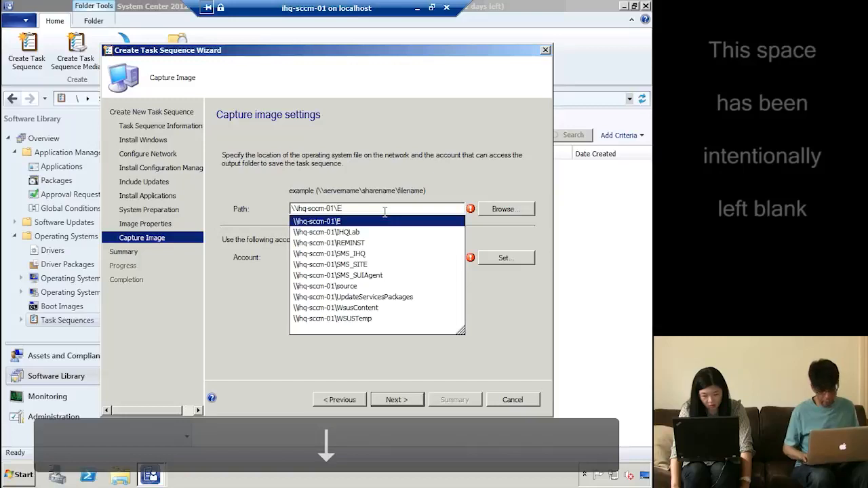
key(Right)
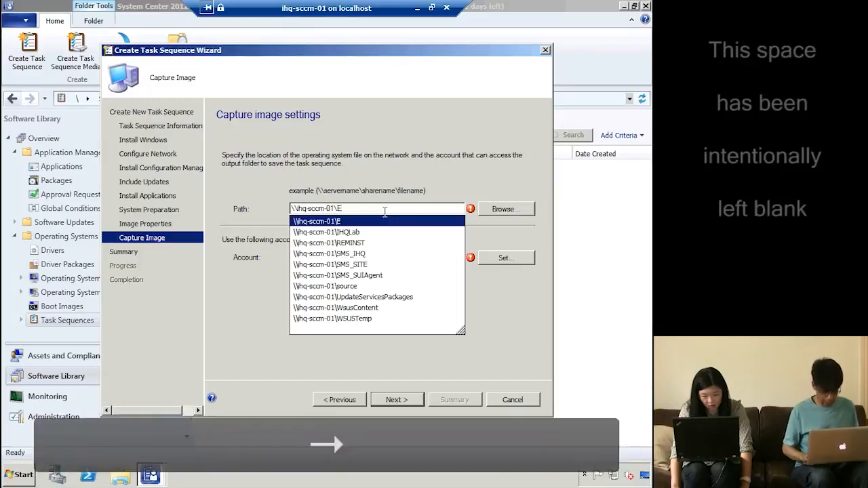
key(BackSpace)
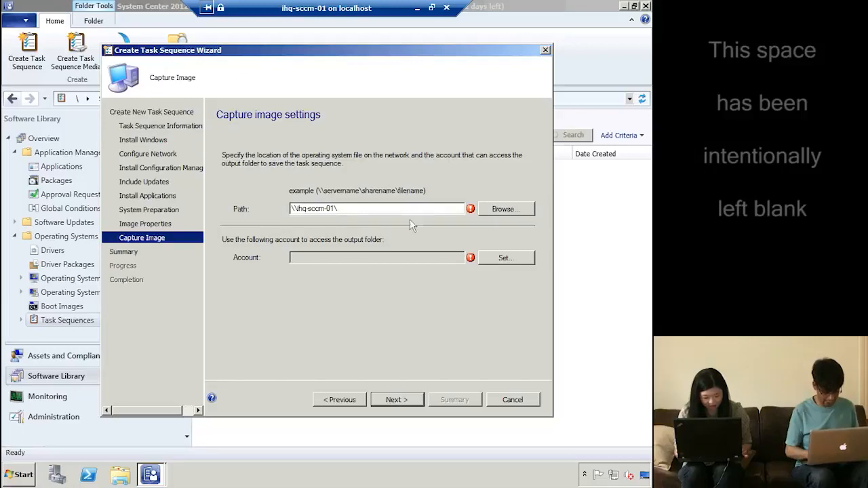
text(source`)
key(BackSpace)
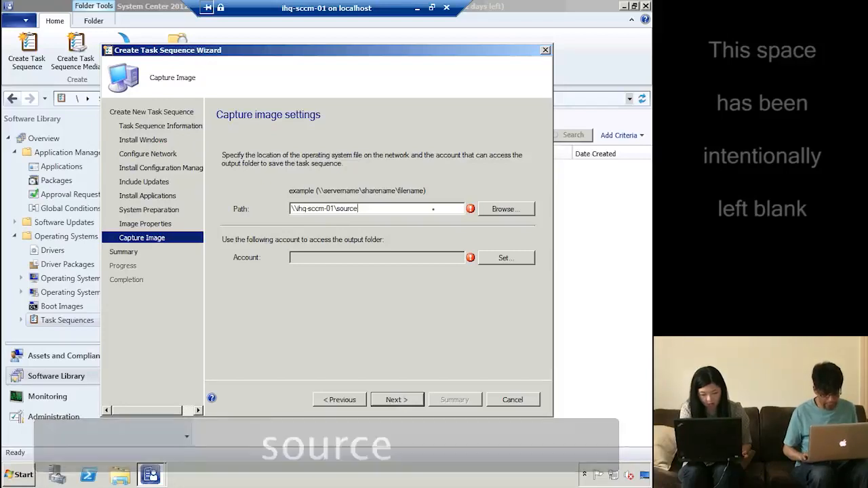
text(\)
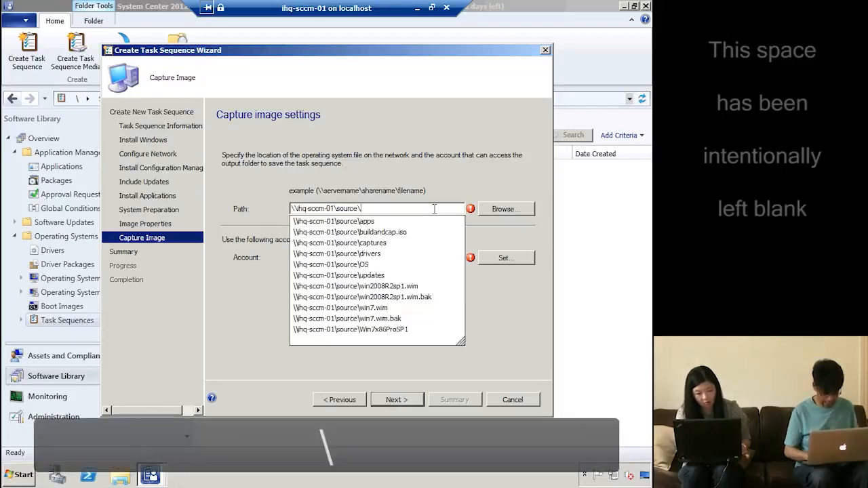
text(capture.wim)
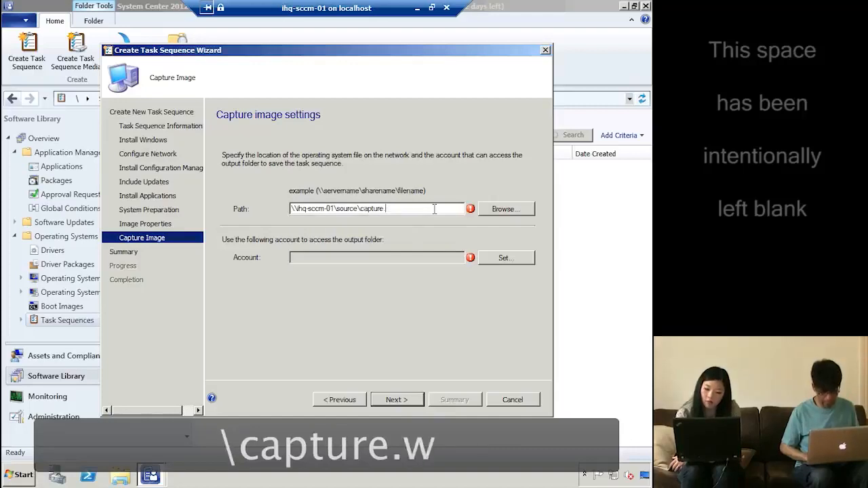
Pick the domain Administrator user as the output-folder access account
click(509, 257)
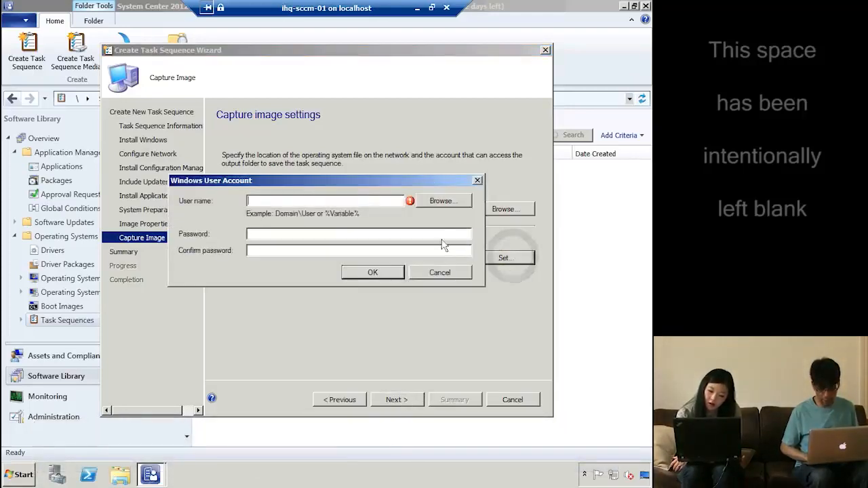
click(441, 270)
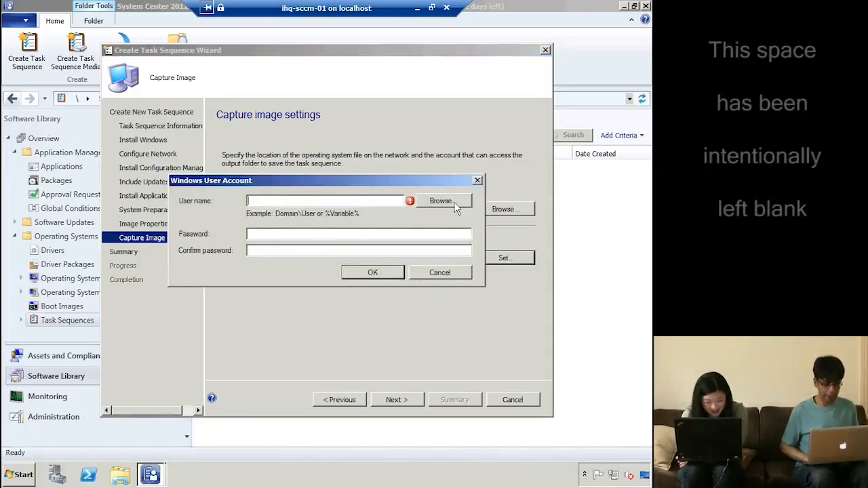
click(440, 201)
text(as)
key(Return)
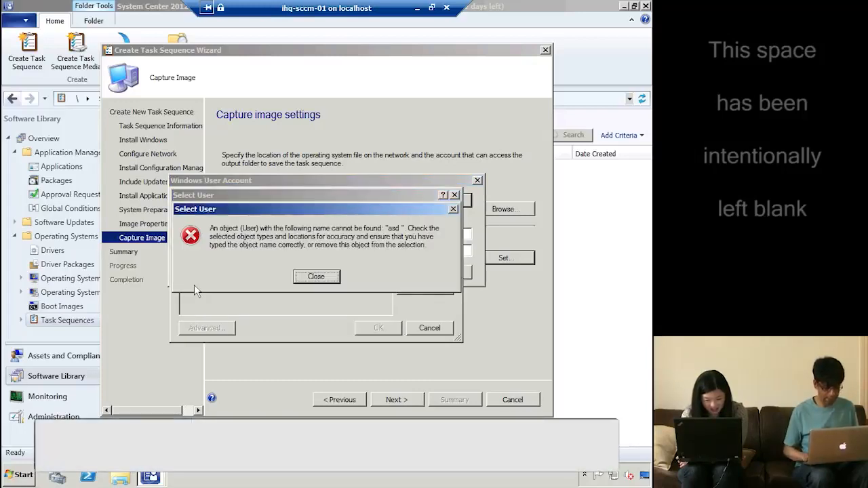
key(Return)
key(BackSpace)
key(BackSpace)
key(BackSpace)
text(a)
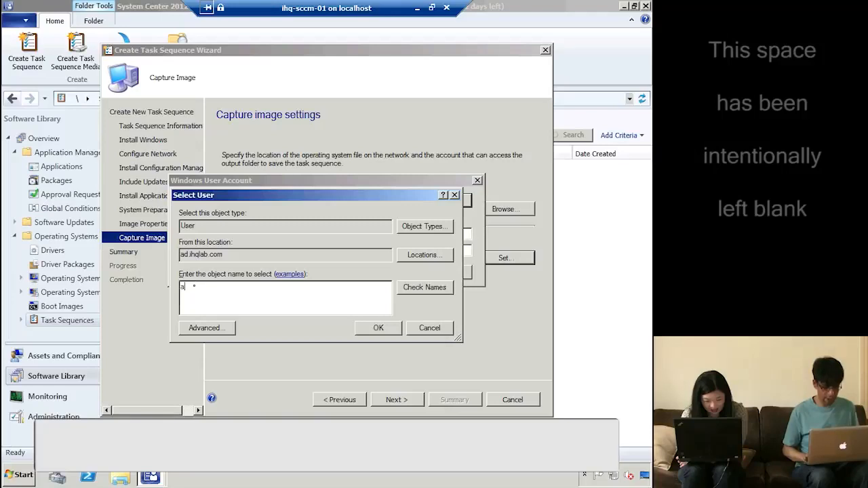
text(d)
key(Return)
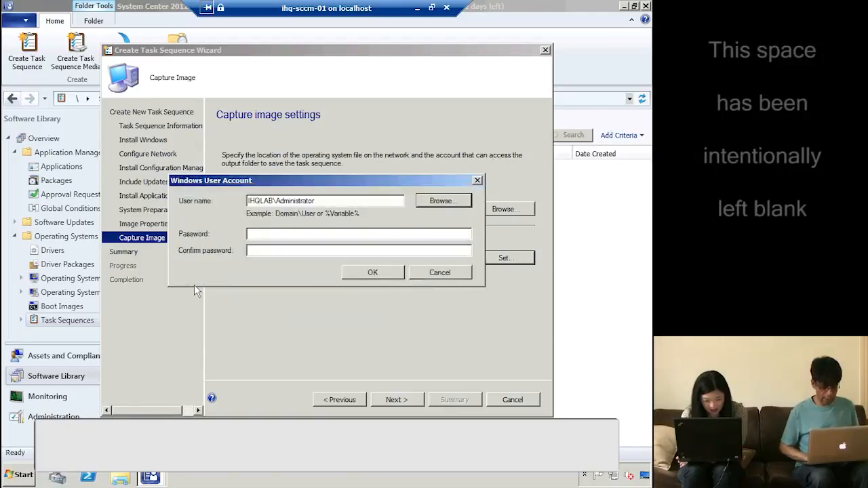
Enter and confirm the Administrator account password, then accept the account
click(267, 235)
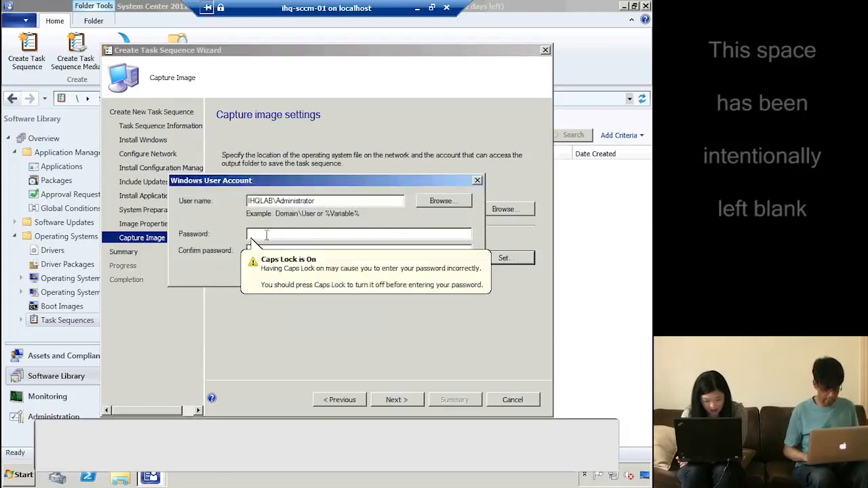
text(•)
key(BackSpace)
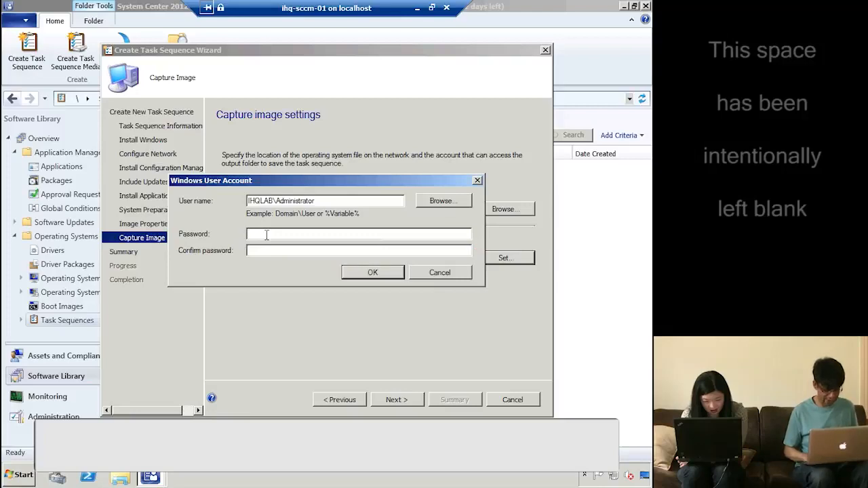
text(•)
key(BackSpace)
text(•••••••)
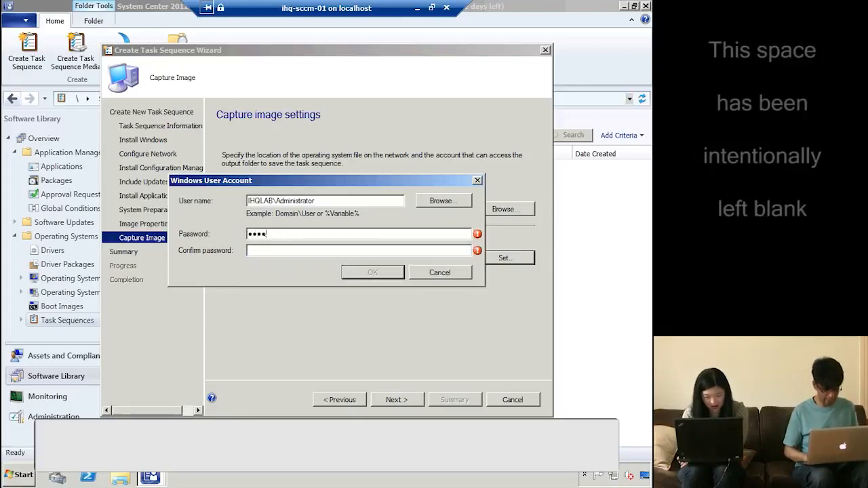
text(•••••••)
click(386, 272)
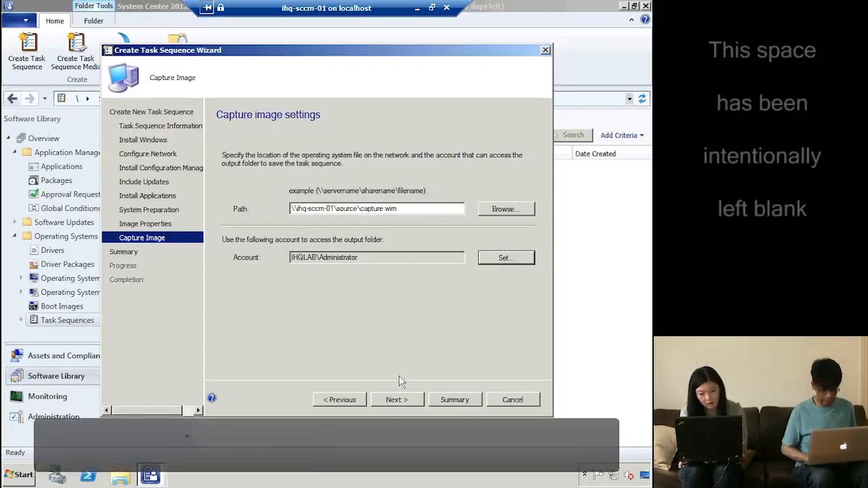
Finish creating the task sequence, then bring up the actions for 'build and capture'
click(398, 400)
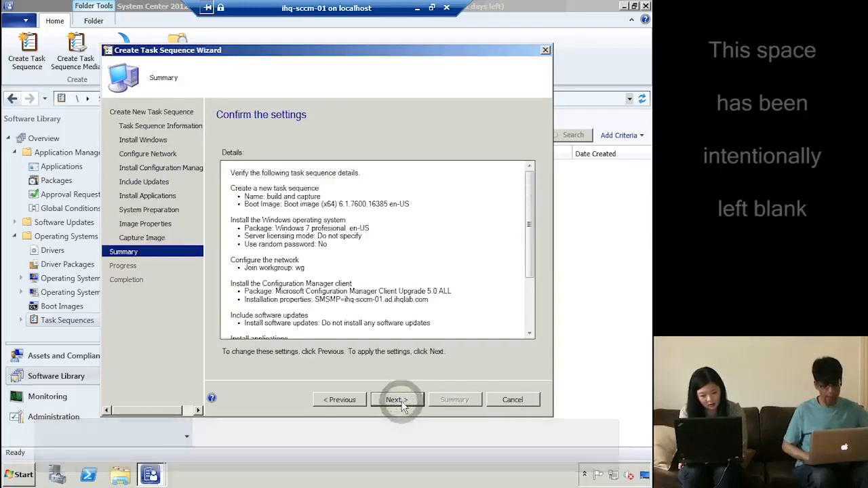
click(402, 406)
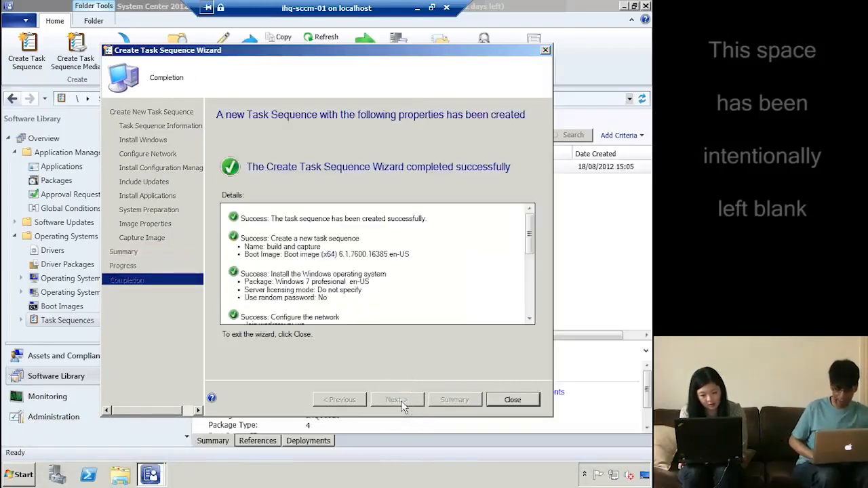
click(514, 400)
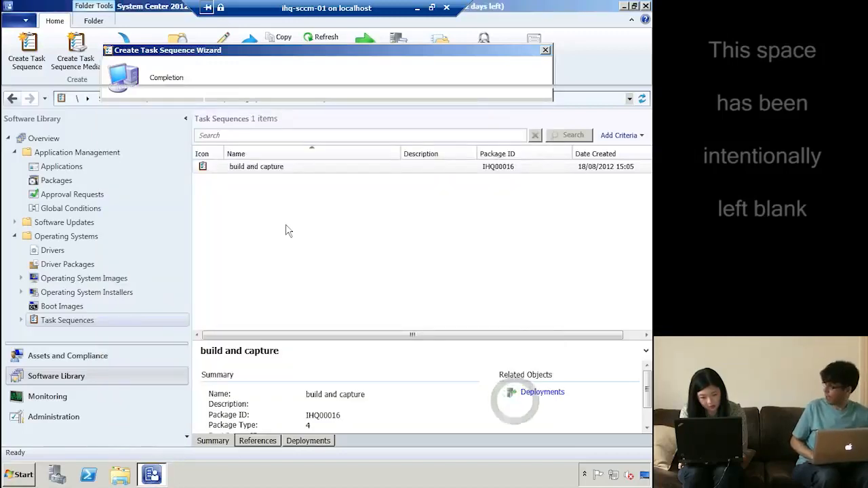
click(258, 170)
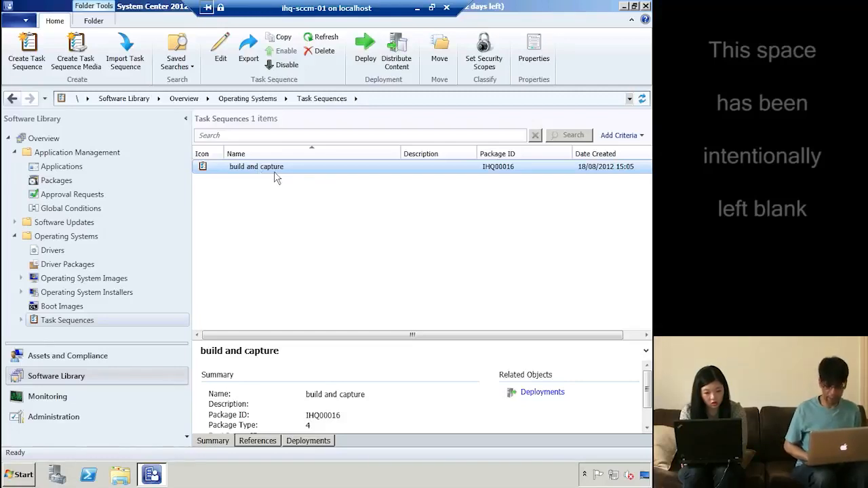
right_click(276, 178)
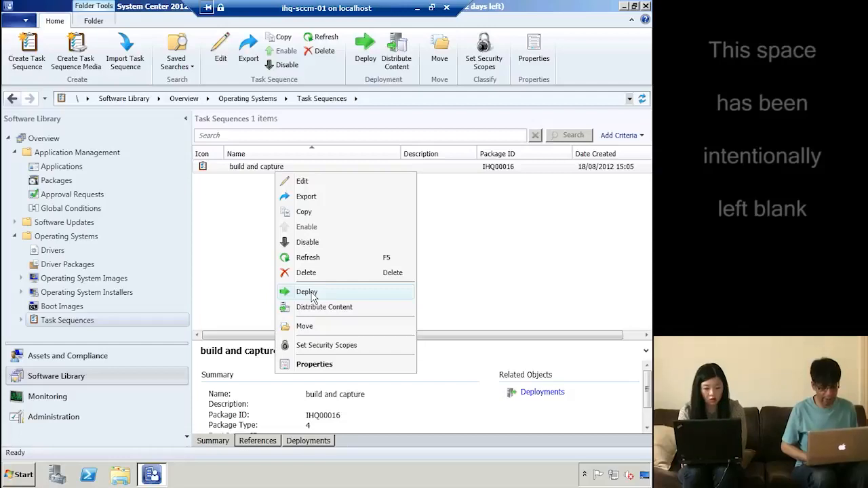
Deploy 'build and capture' to the All Unknown Computers collection
click(307, 292)
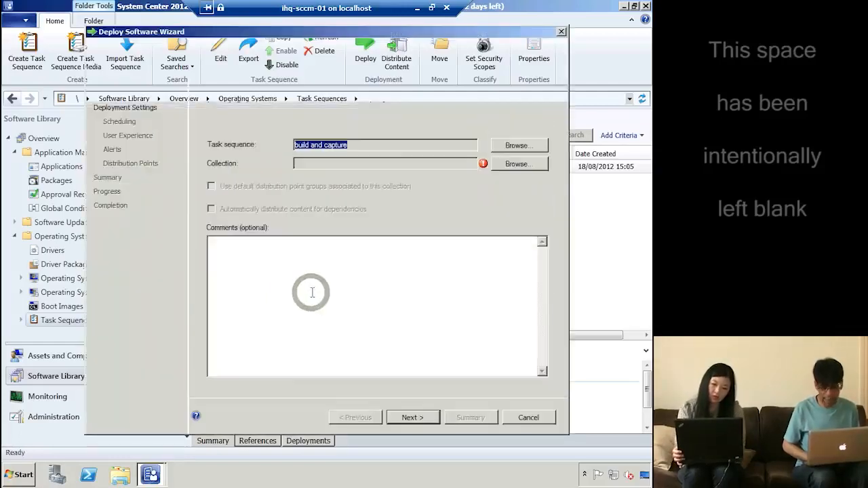
click(519, 164)
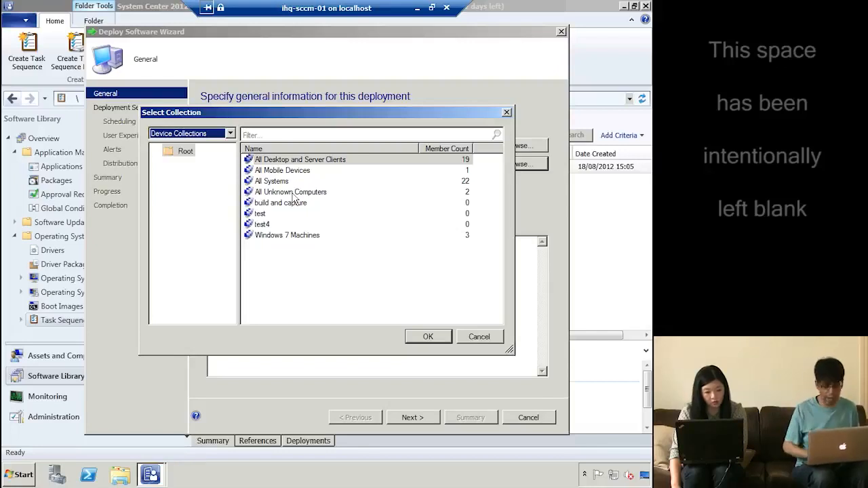
click(293, 193)
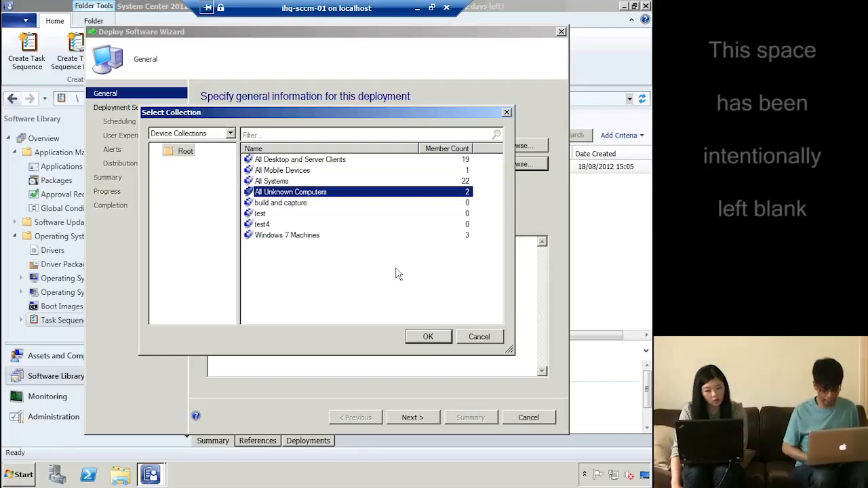
click(432, 338)
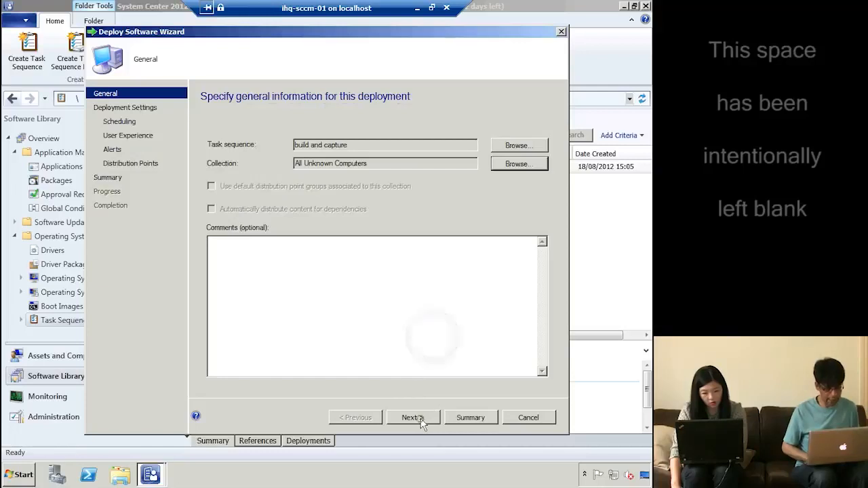
click(418, 418)
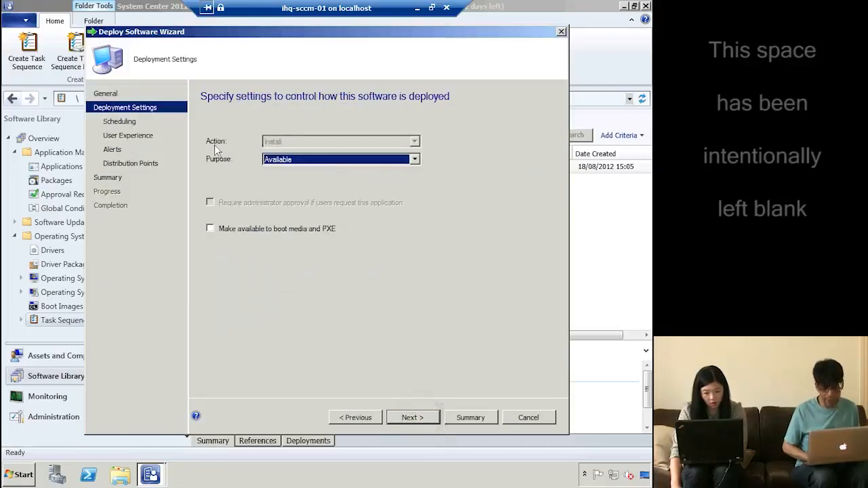
Set the deployment purpose to Available and make it available to boot media and PXE
click(316, 160)
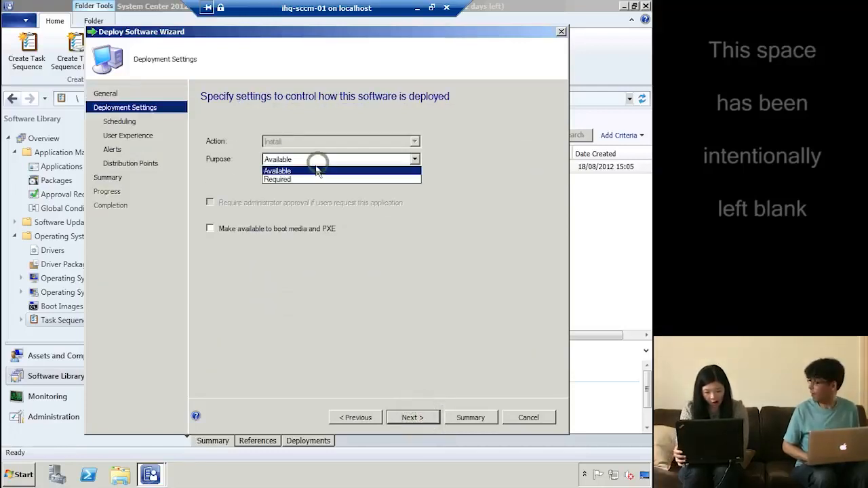
click(311, 171)
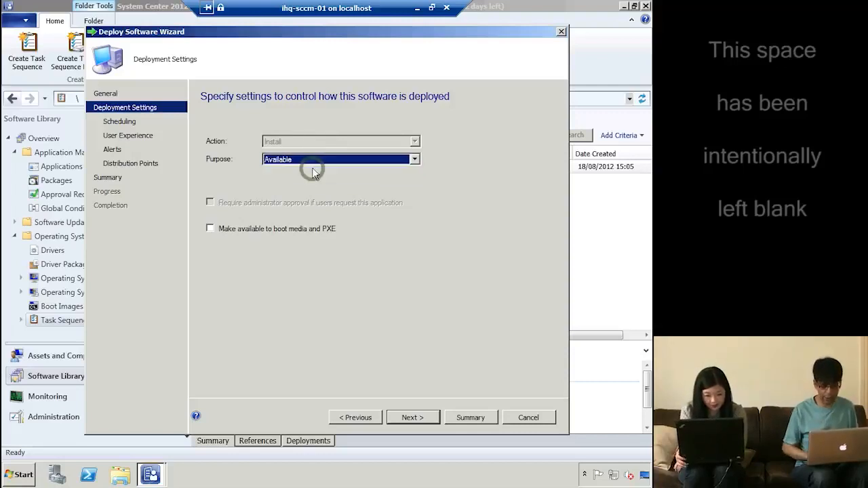
click(336, 197)
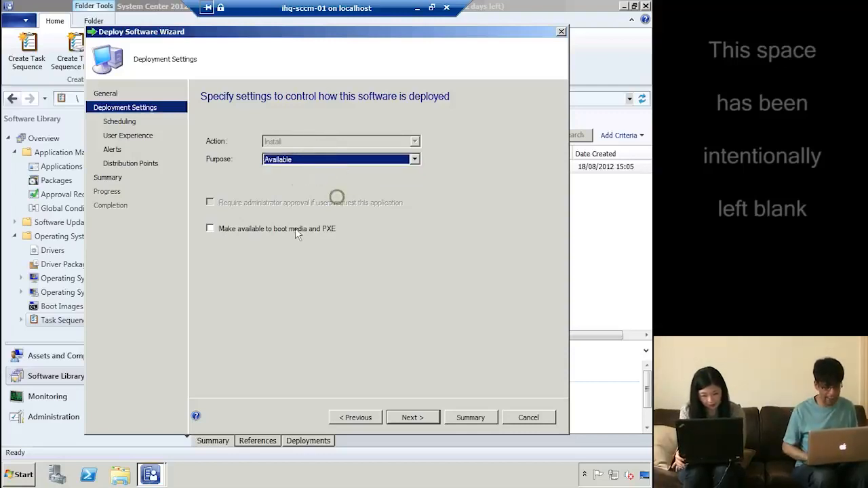
click(278, 228)
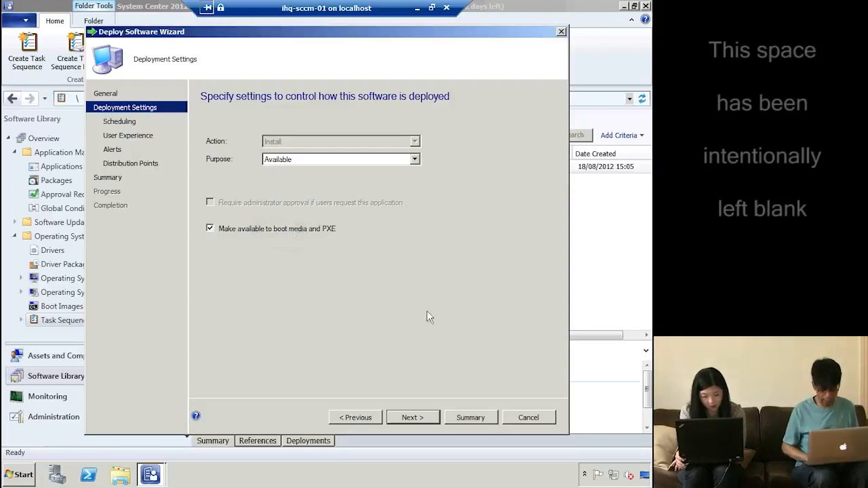
Keep the default Scheduling, User Experience and Alerts settings to reach Distribution Points
click(417, 419)
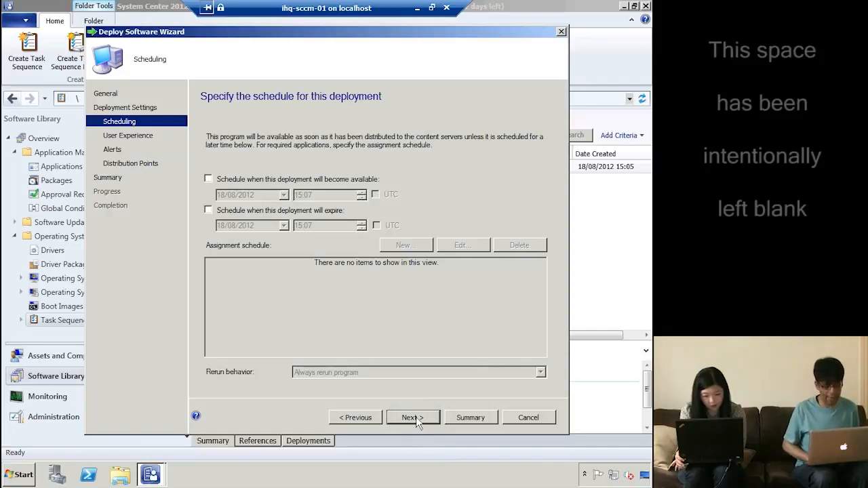
click(417, 420)
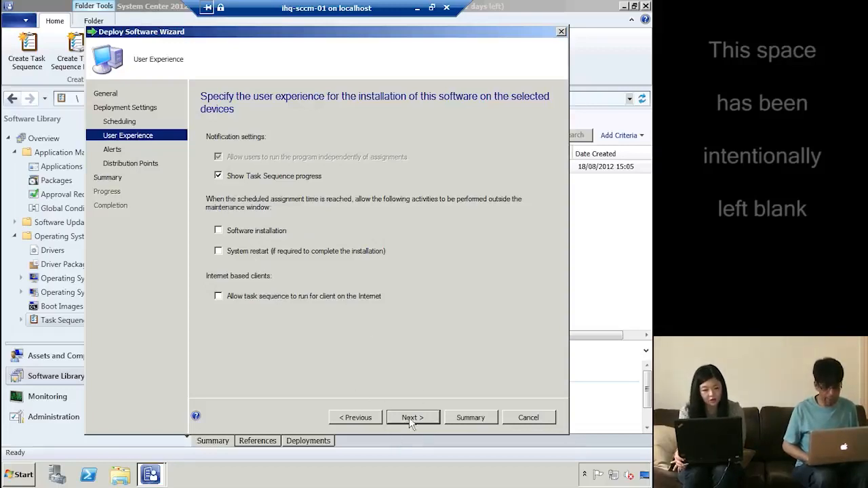
click(411, 418)
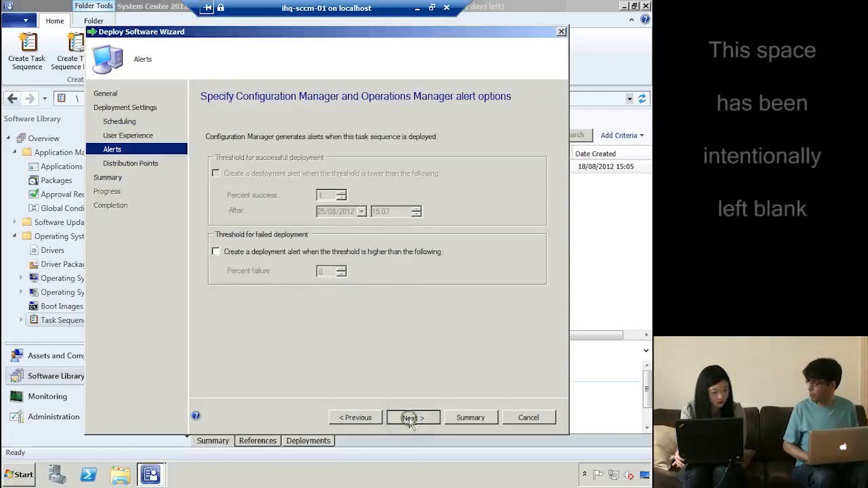
click(411, 418)
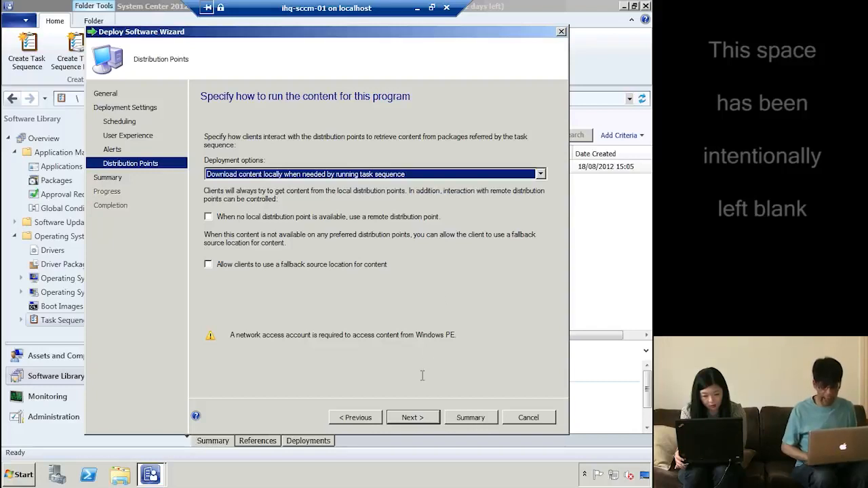
Accept the distribution point settings, apply the deployment and close the wizard
click(412, 418)
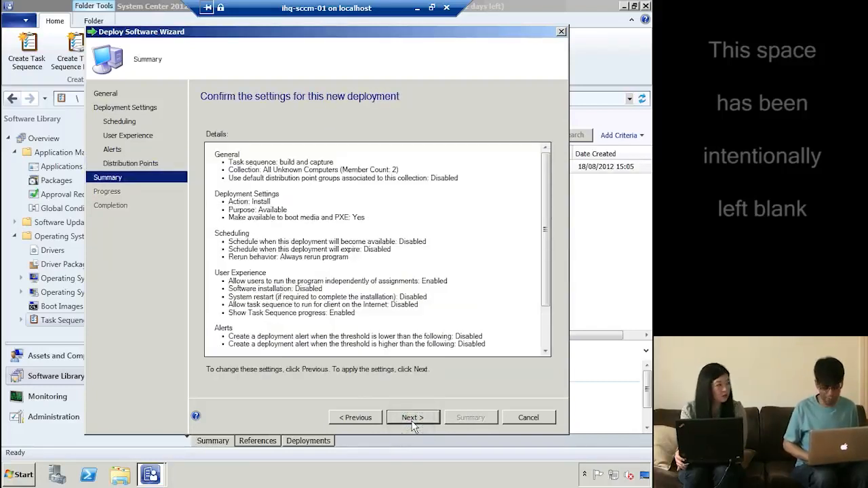
click(412, 418)
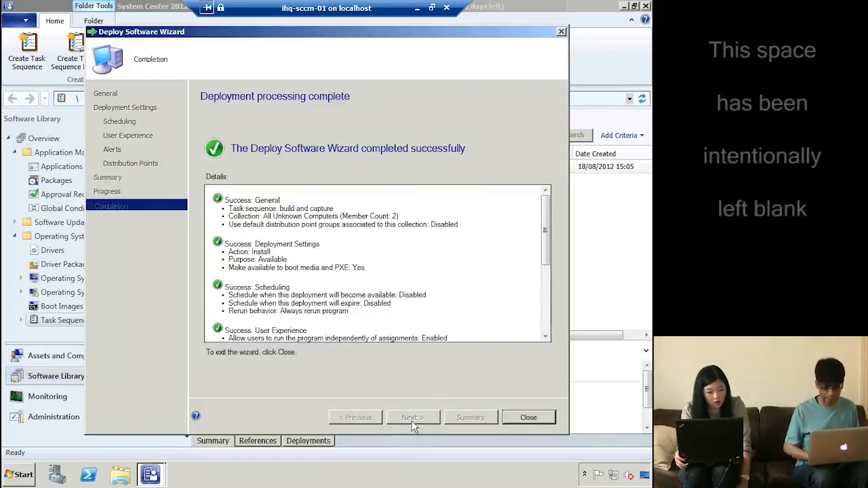
click(528, 418)
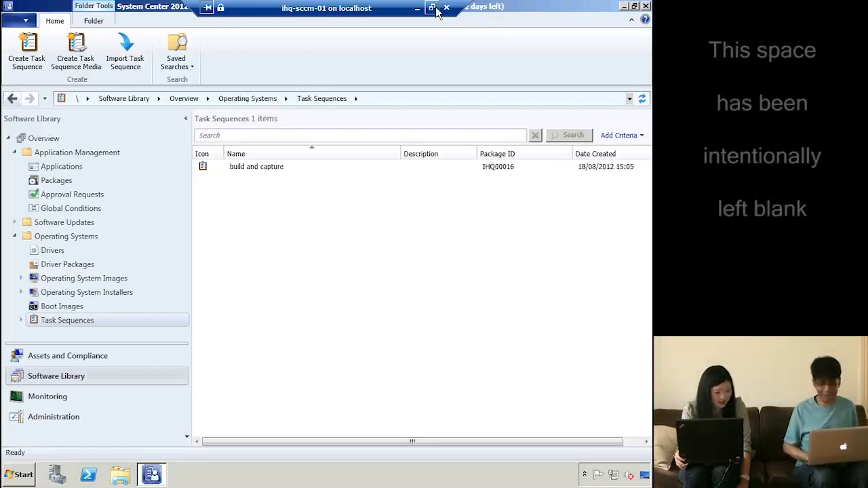
Minimize the VM console and show host IHQ-HYPV-01's virtual machines in Hyper-V Manager
click(436, 12)
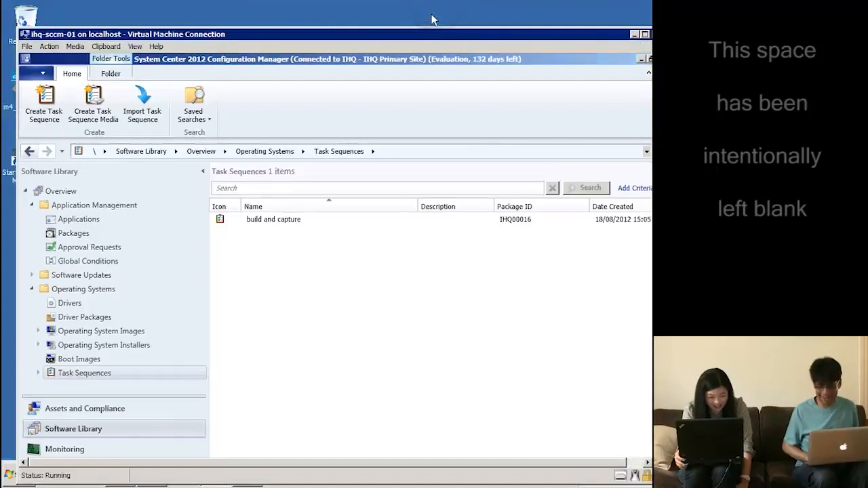
click(633, 35)
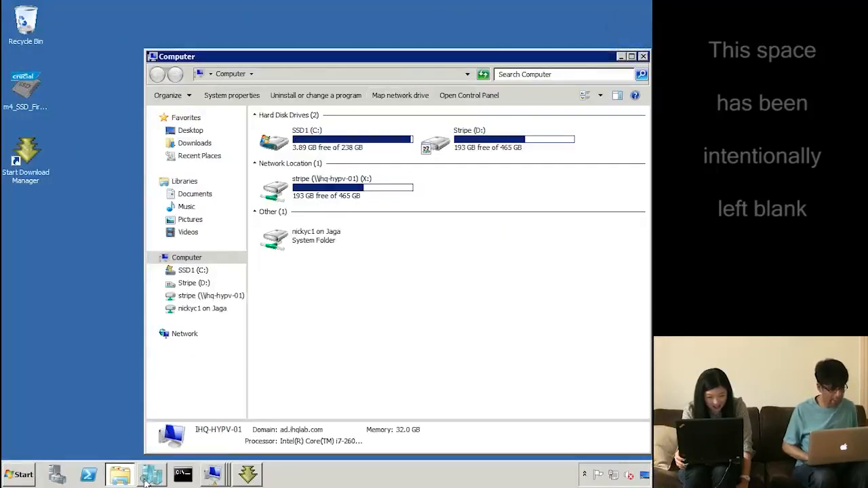
click(152, 474)
click(57, 60)
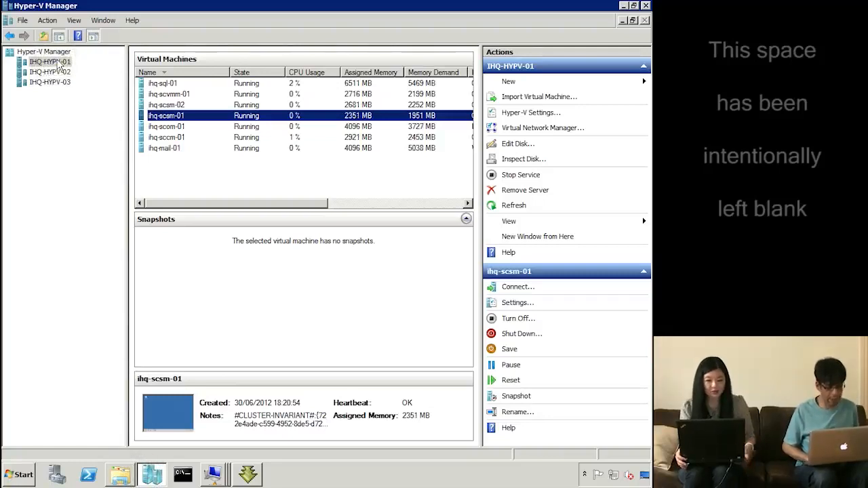
Start a new VM named 'reference', stored in a different location, with 2048 MB memory
right_click(59, 65)
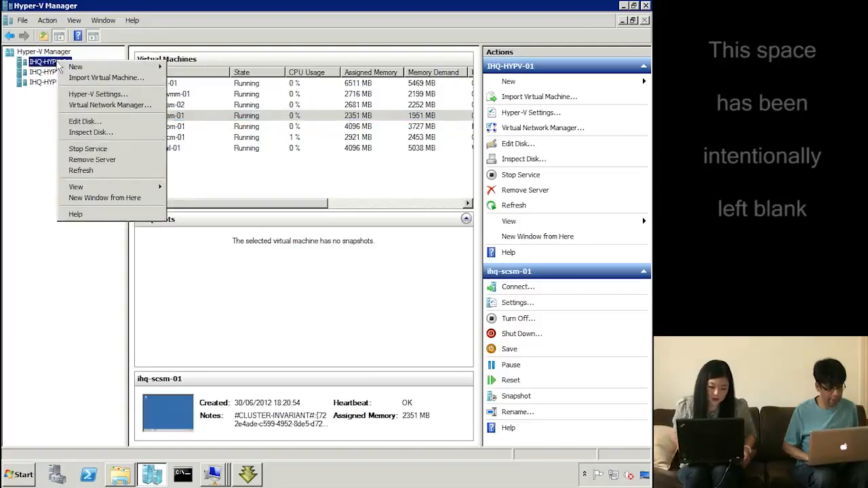
mouse_move(156, 68)
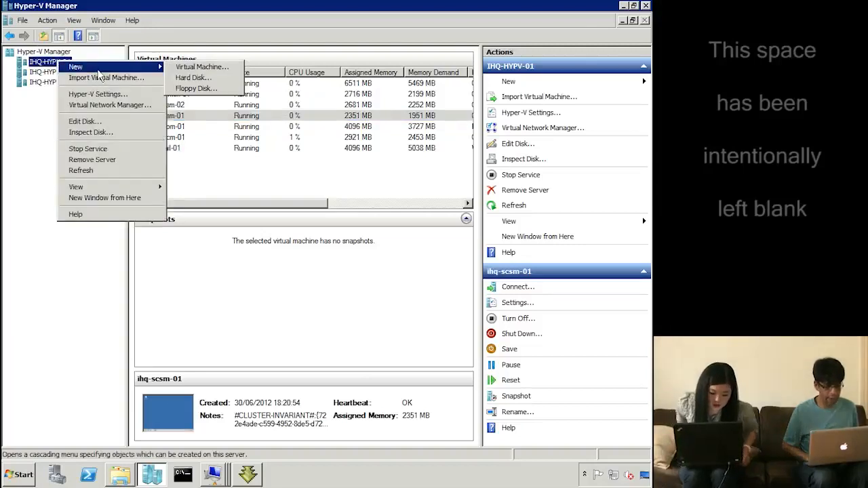
click(189, 67)
click(407, 373)
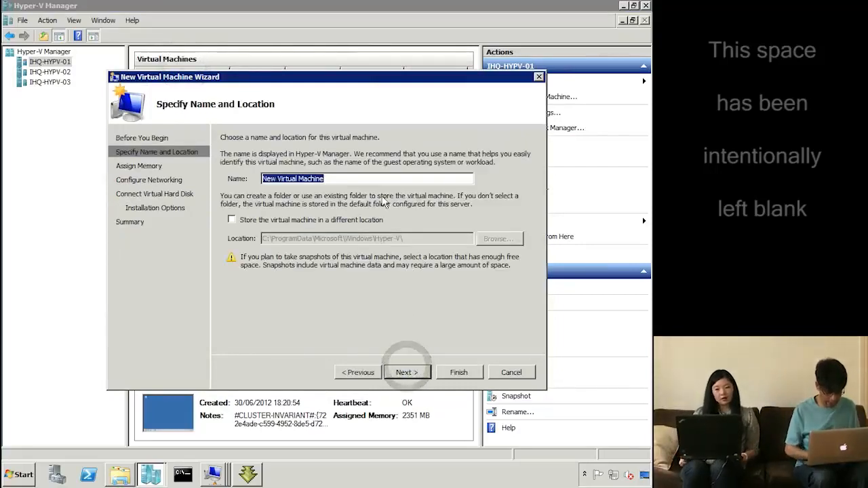
text(reference)
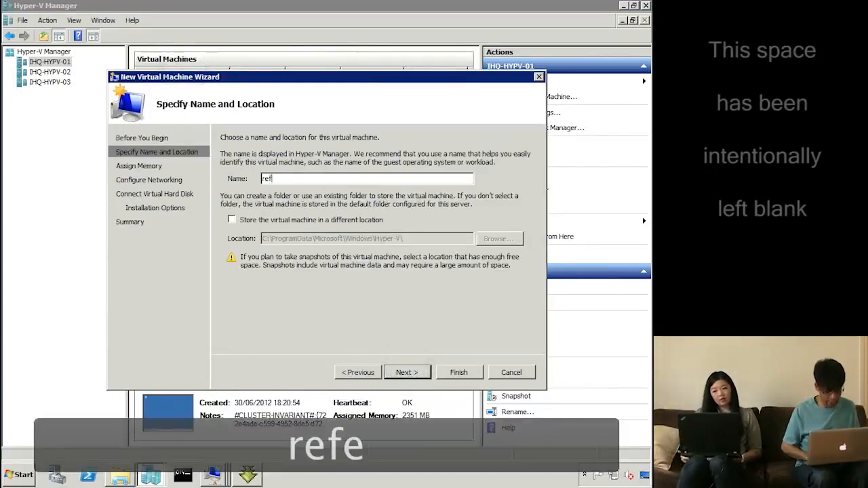
click(369, 220)
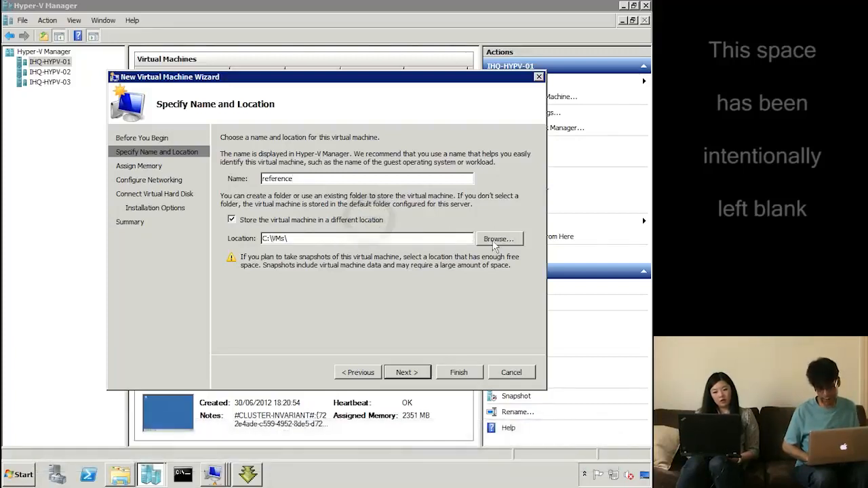
click(427, 374)
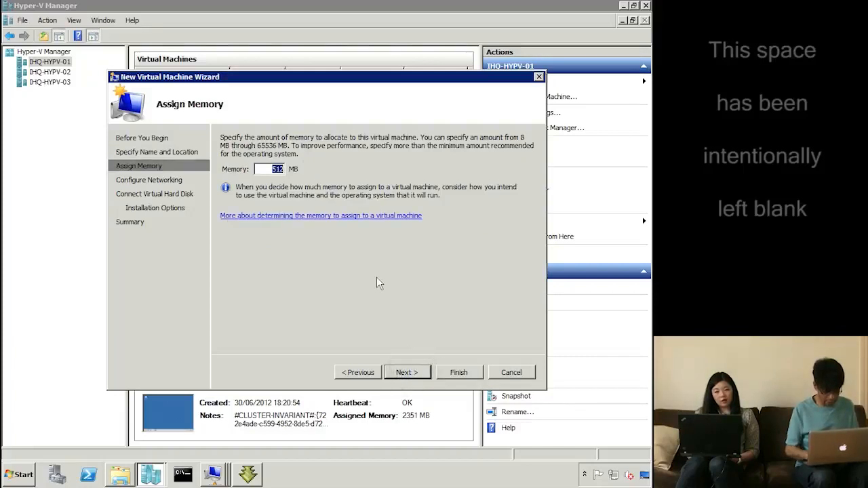
text(2048)
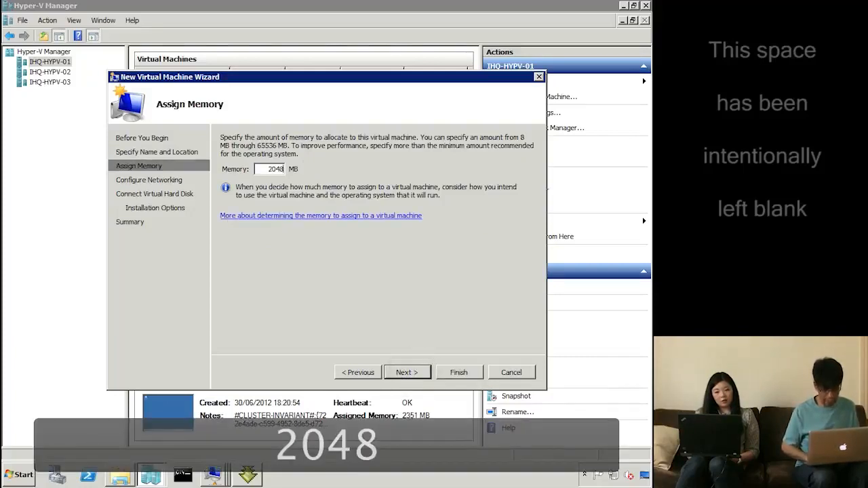
click(409, 373)
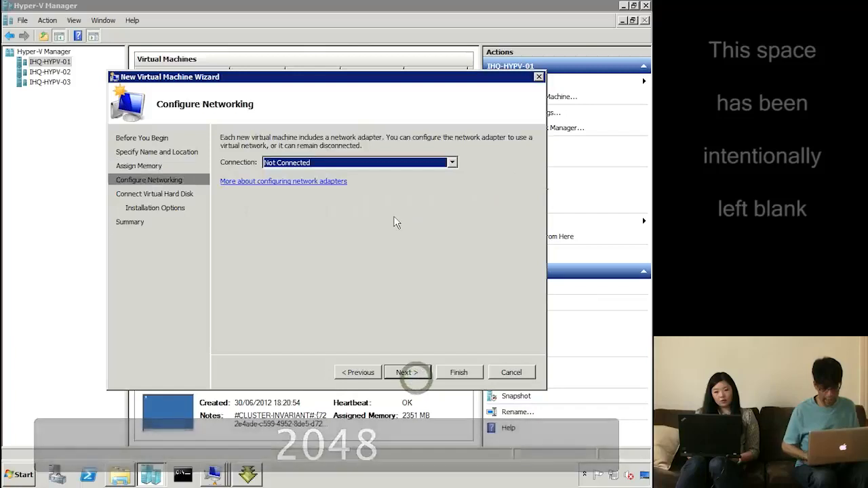
Connect it to the virtual network, keep the new disk, choose network-based installation, and finish
key(Down)
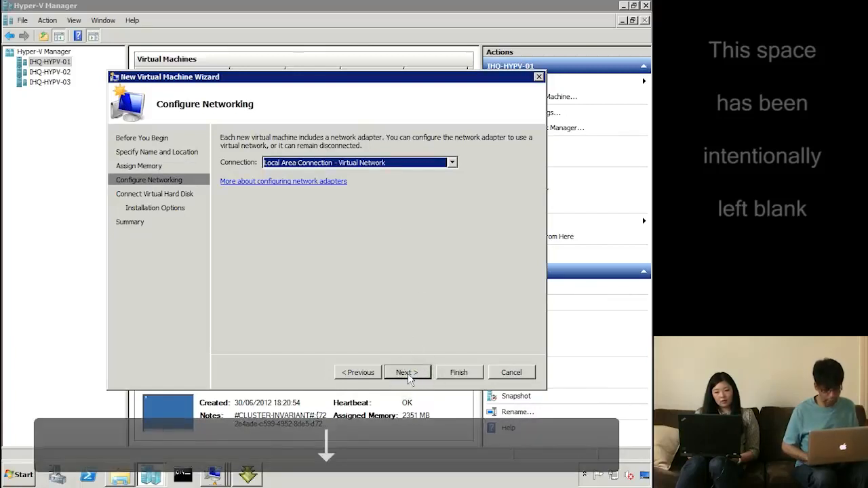
click(409, 373)
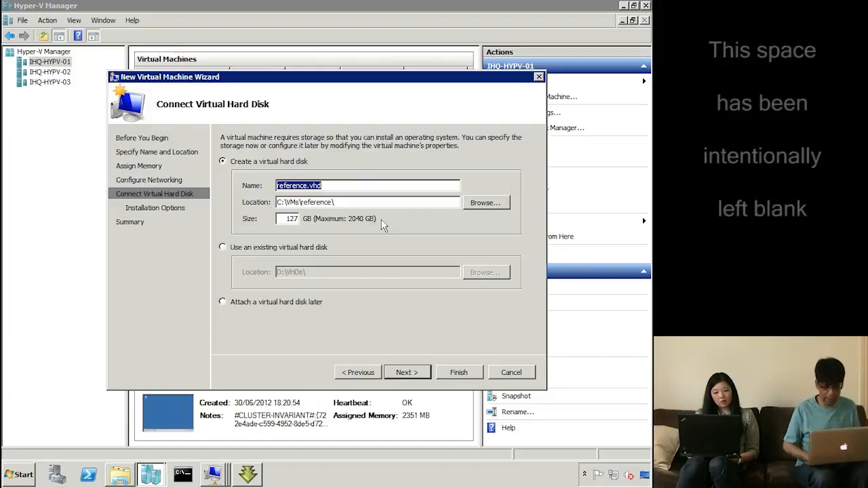
click(406, 372)
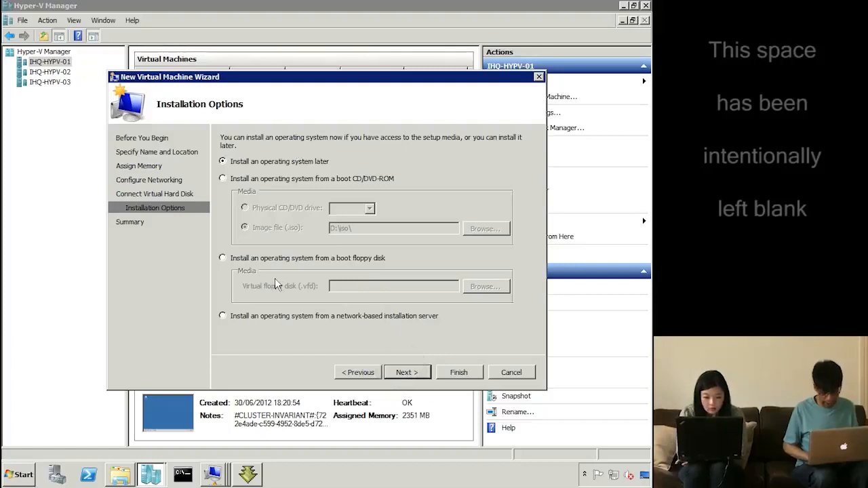
click(267, 312)
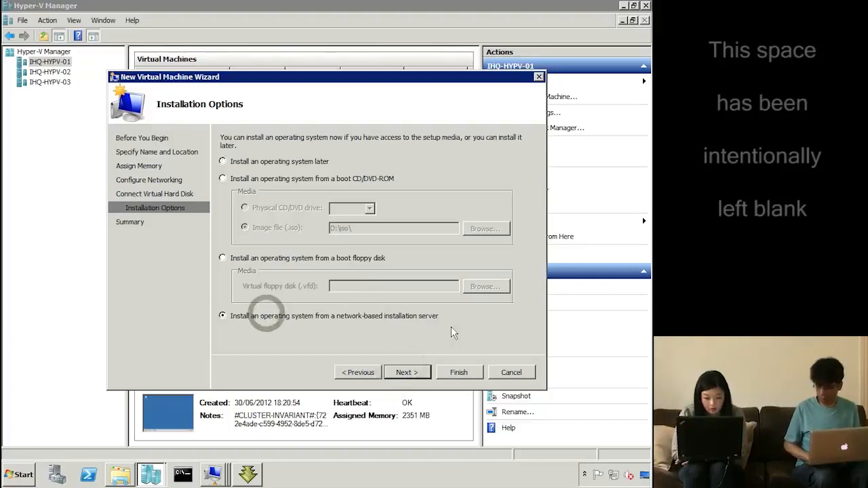
click(409, 375)
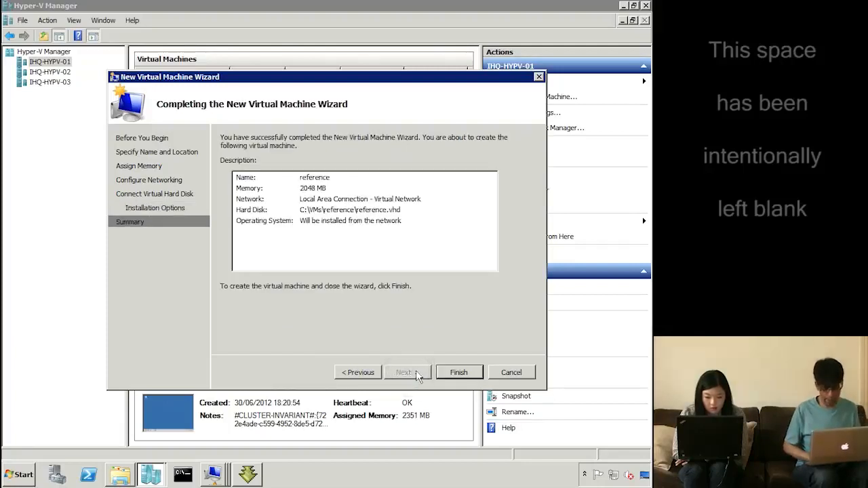
click(446, 373)
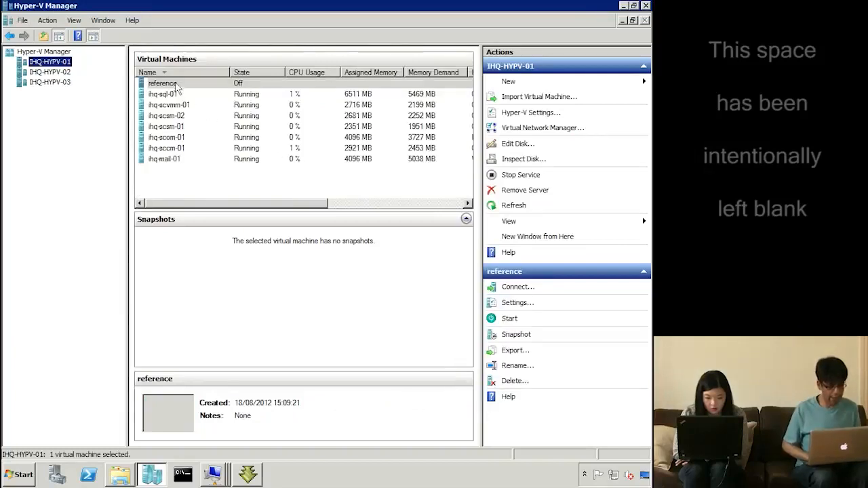
Connect to the reference VM's console and start the virtual machine
right_click(174, 79)
click(195, 86)
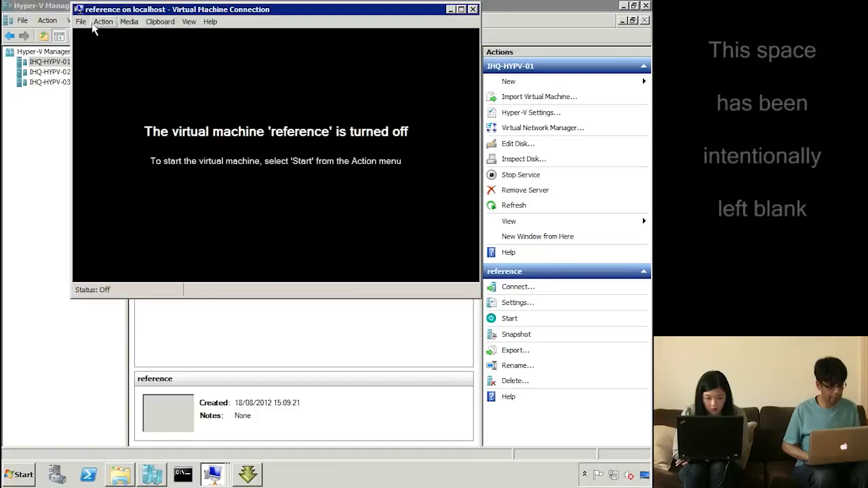
click(121, 24)
click(102, 22)
click(109, 52)
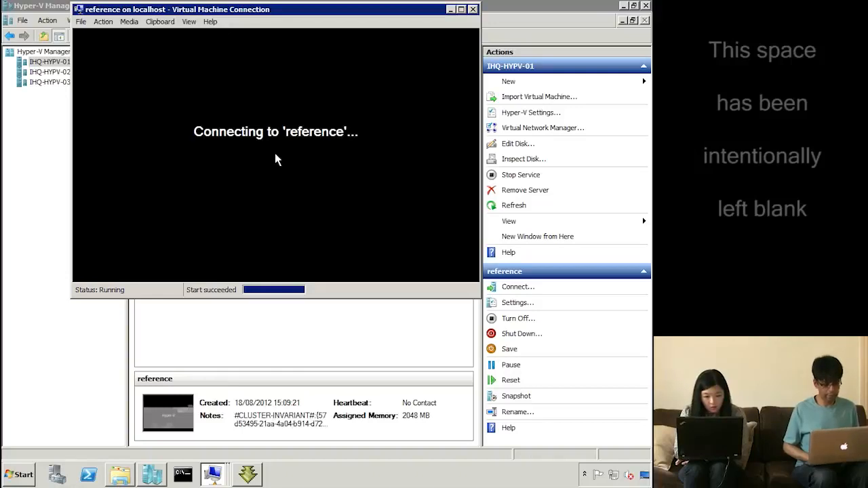
Network-boot the VM with F12 for network service boot
click(237, 163)
key(F12)
key(F12)
key(F12)
key(F12)
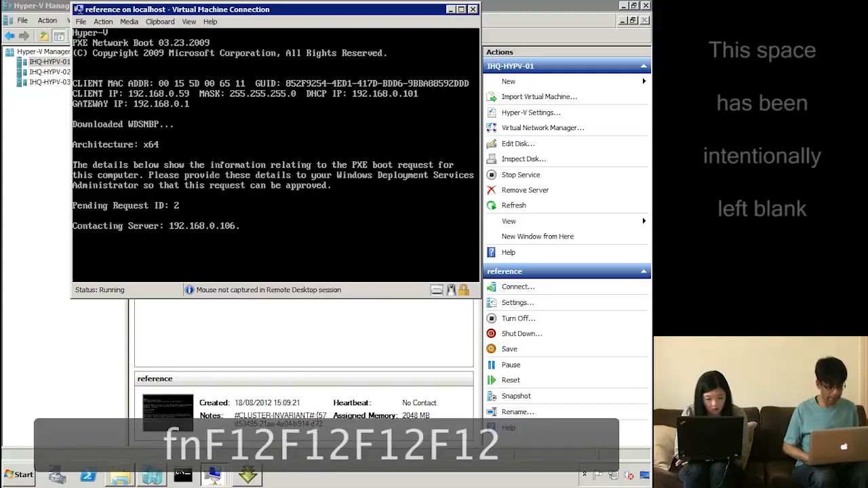
key(F12)
key(F12)
key(F12)
key(F12)
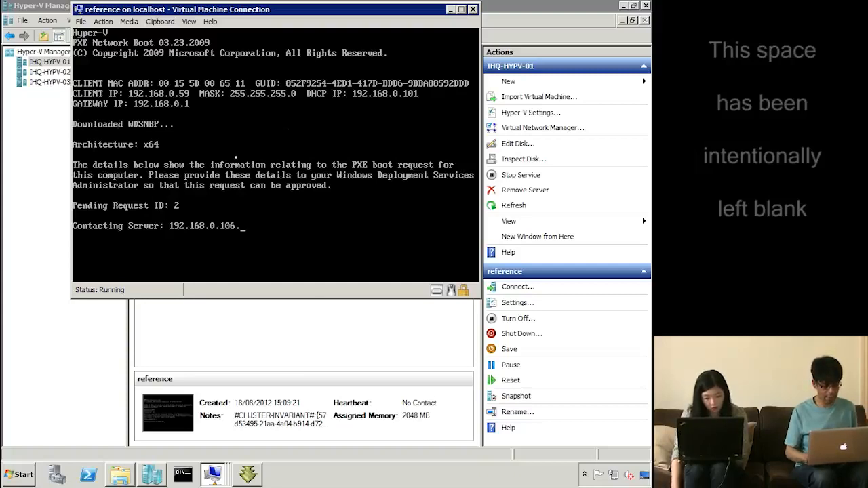
click(237, 157)
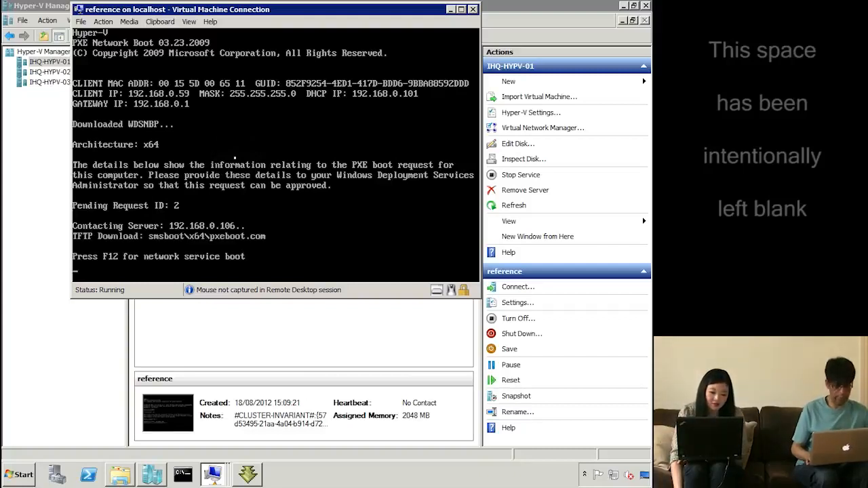
key(F12)
key(F12)
key(F12)
key(F12)
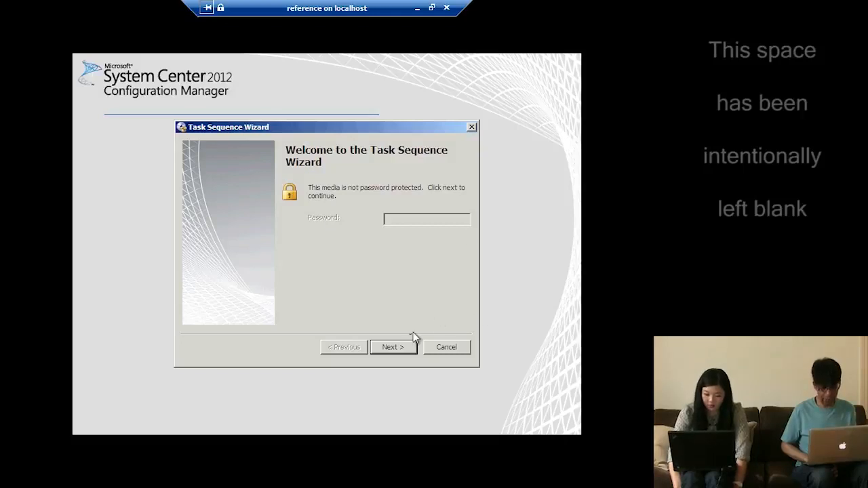
Select the 'build and capture' task sequence, reach its variables page, and minimize the console
click(398, 349)
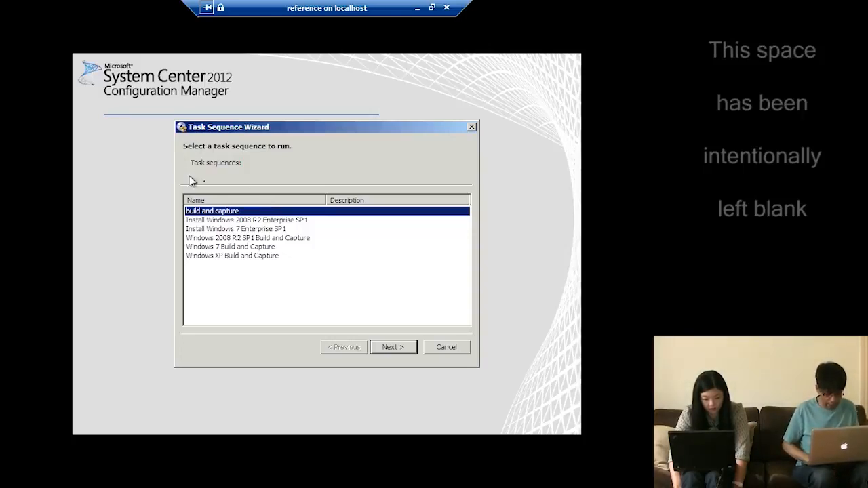
click(224, 213)
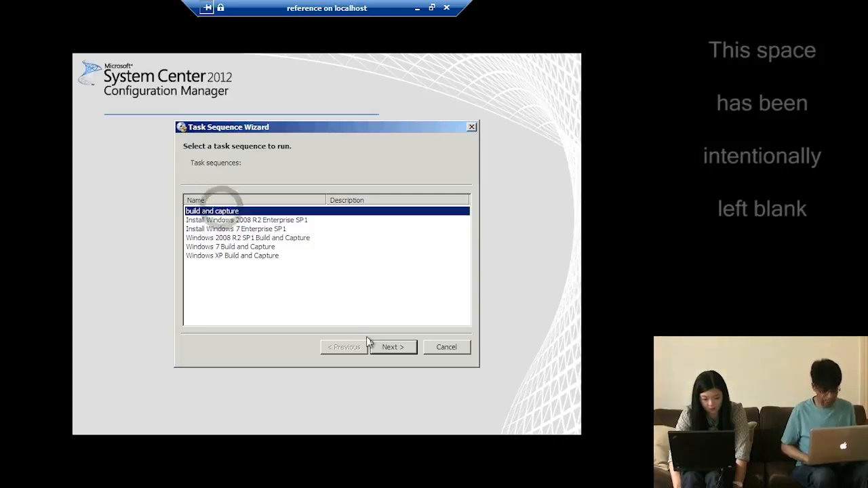
click(390, 350)
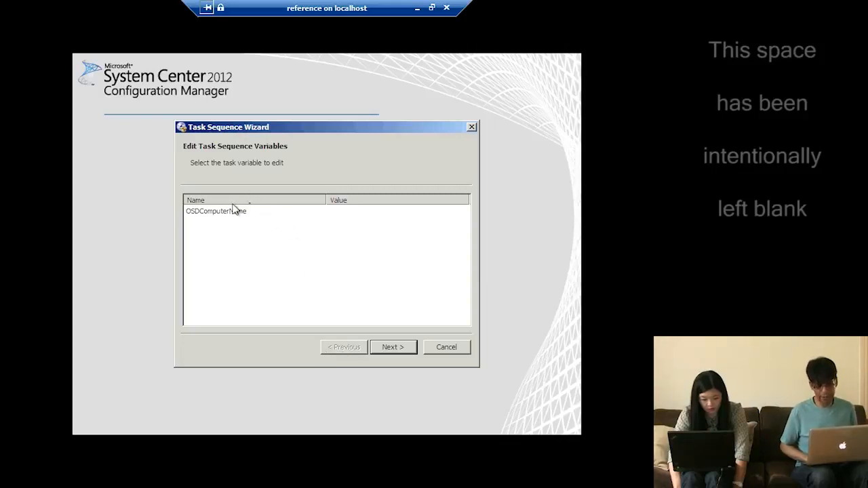
click(419, 8)
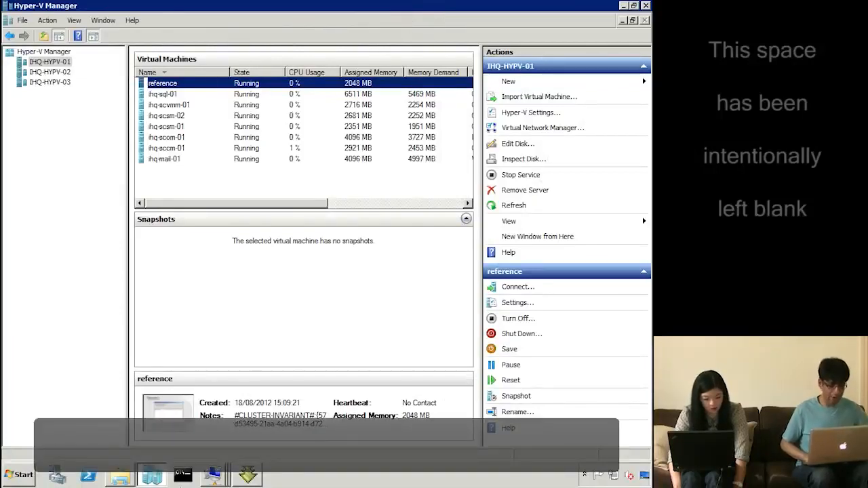
Minimize Hyper-V Manager and bring the 'reference on localhost' console back to the front
mouse_move(227, 477)
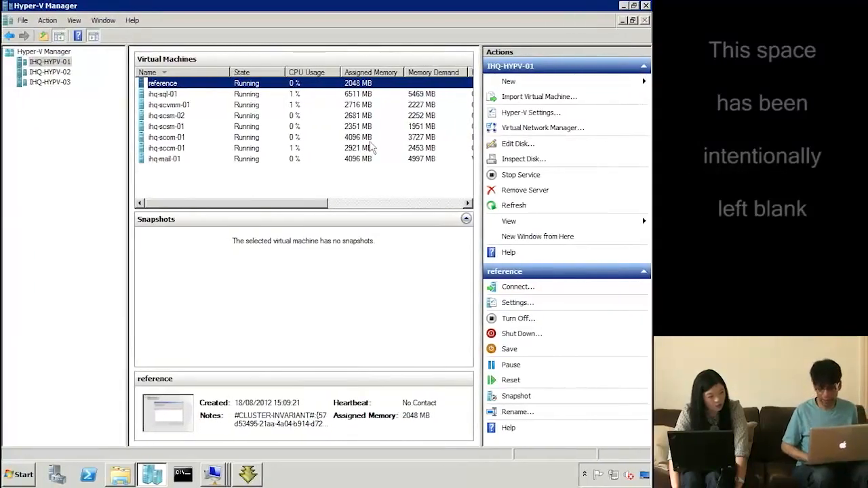
click(624, 5)
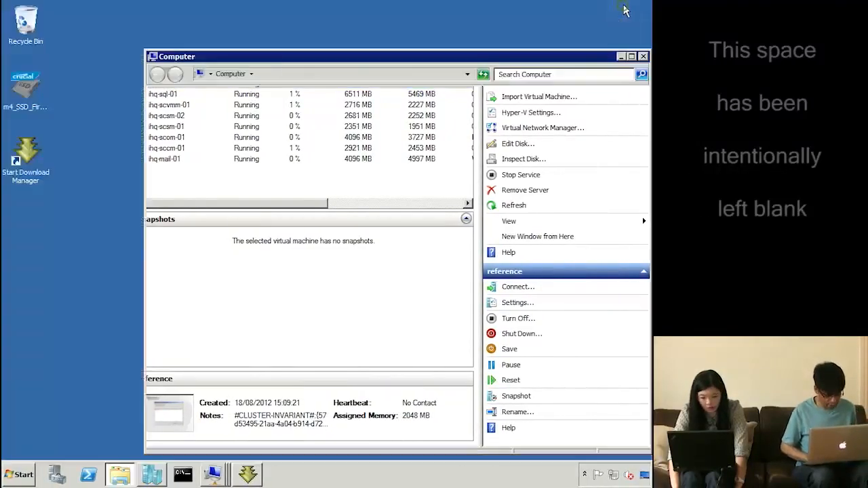
click(213, 475)
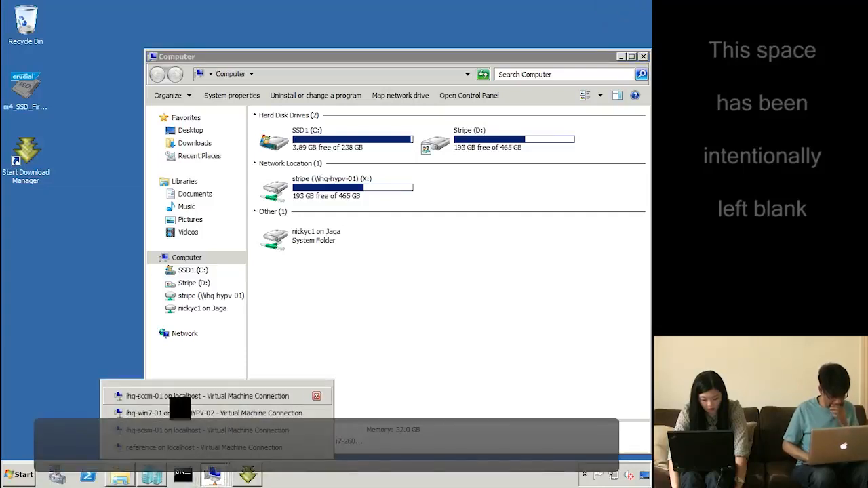
click(172, 447)
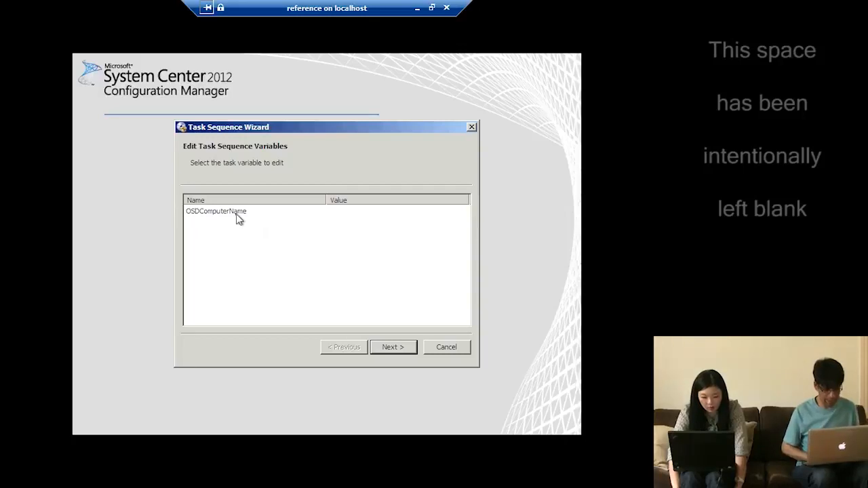
Give the OSDComputerName variable the value 'ref', save it, and launch the build and capture task sequence
double_click(236, 212)
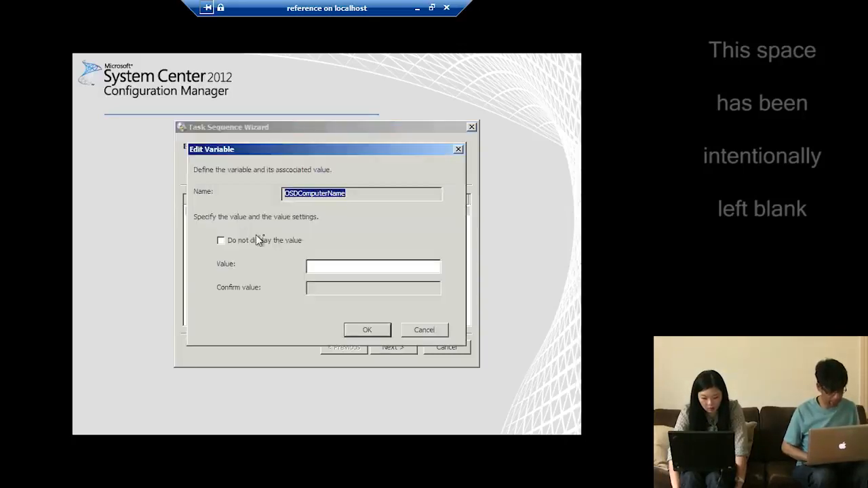
click(332, 269)
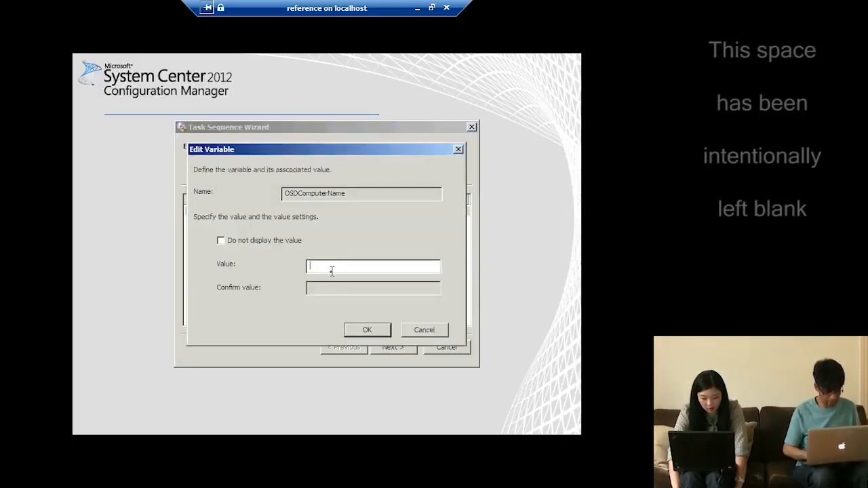
text(ref)
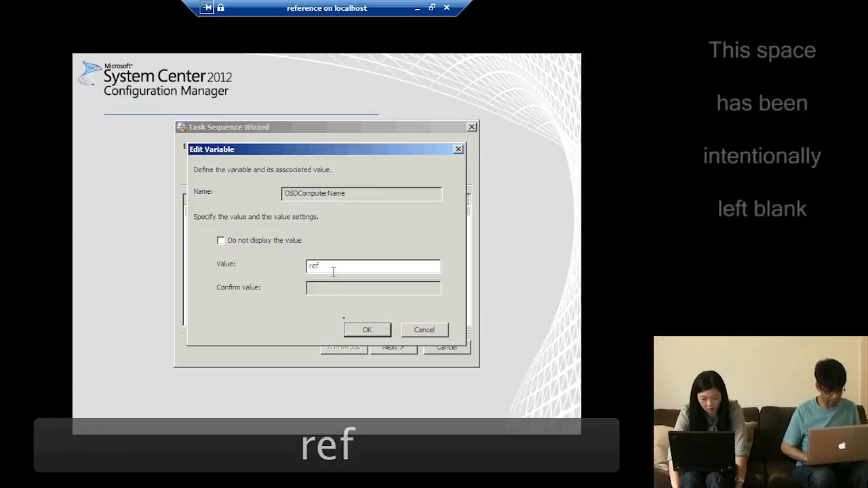
key(Tab)
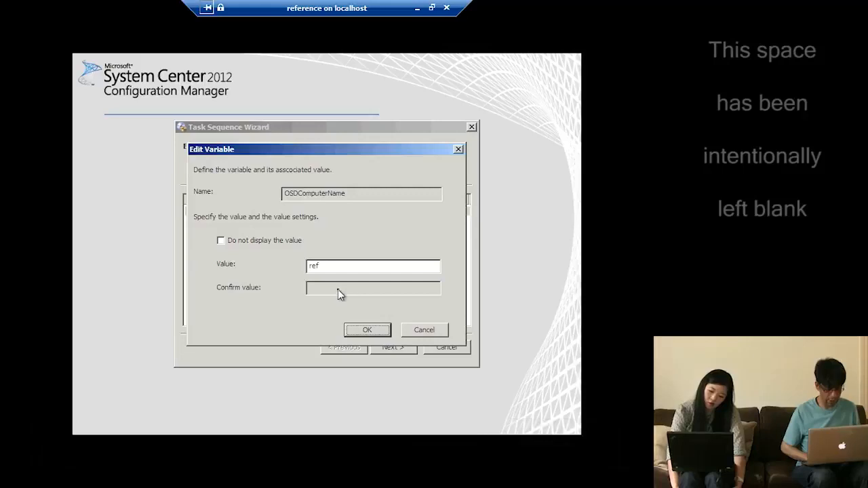
click(290, 245)
click(290, 242)
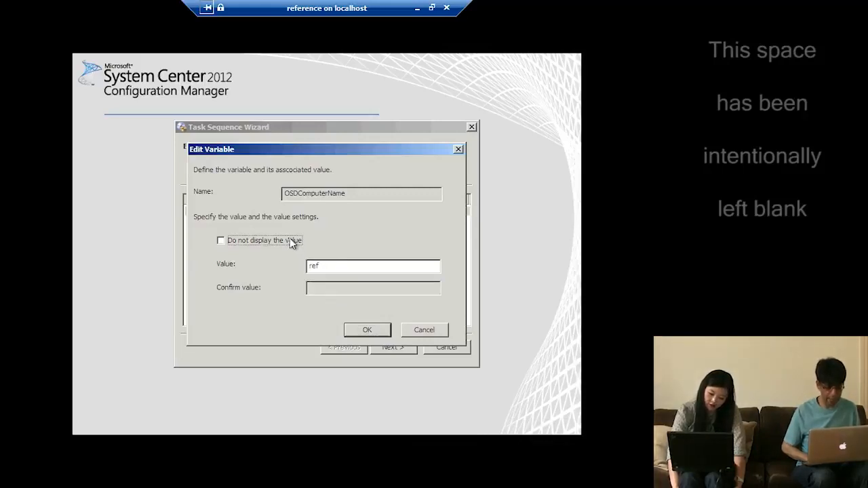
click(363, 330)
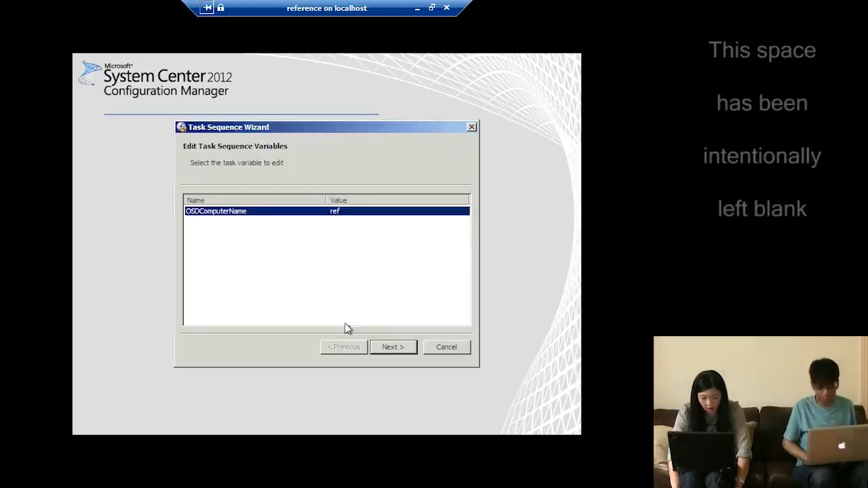
click(383, 347)
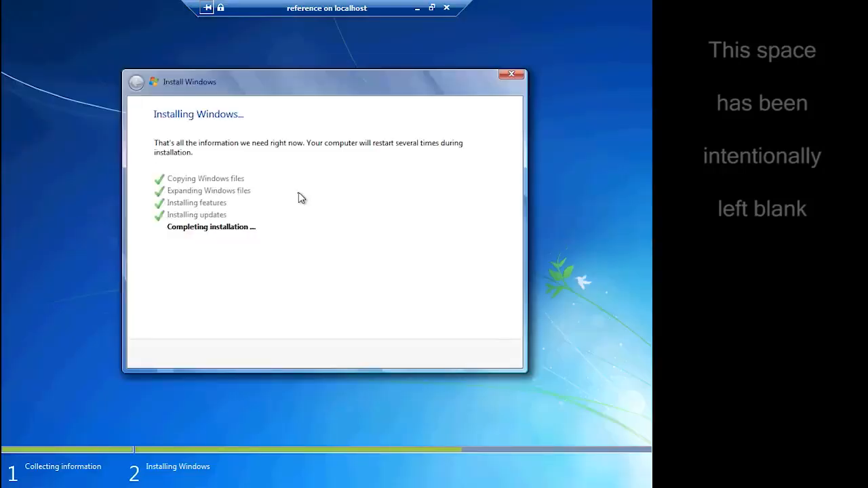
Cancel the PXE network boot with Esc on both restarts so the VM boots from disk
key(Escape)
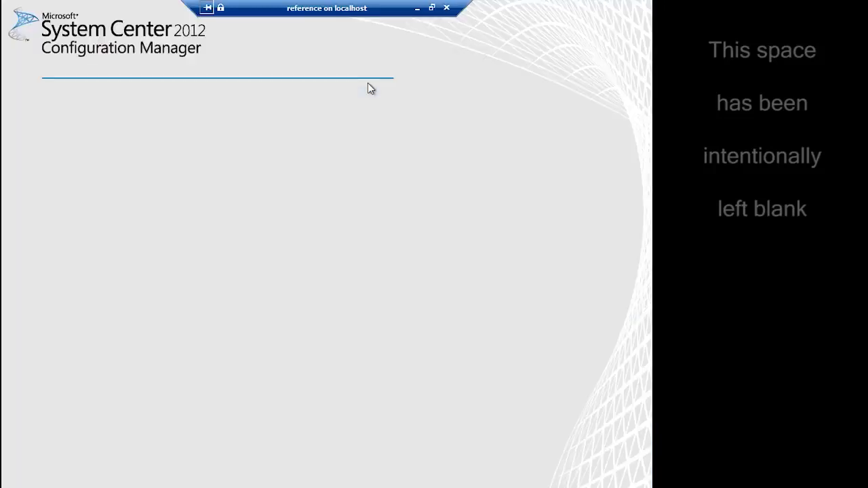
key(Escape)
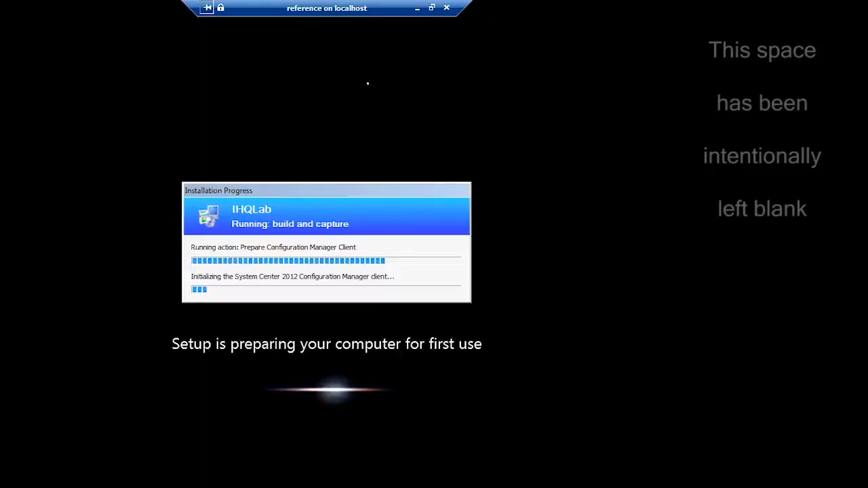
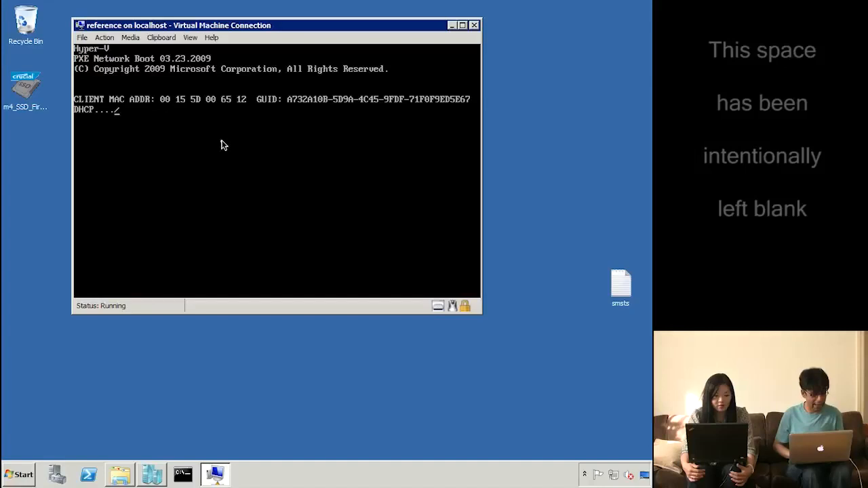
Turn off the reference virtual machine from its Action menu
click(108, 38)
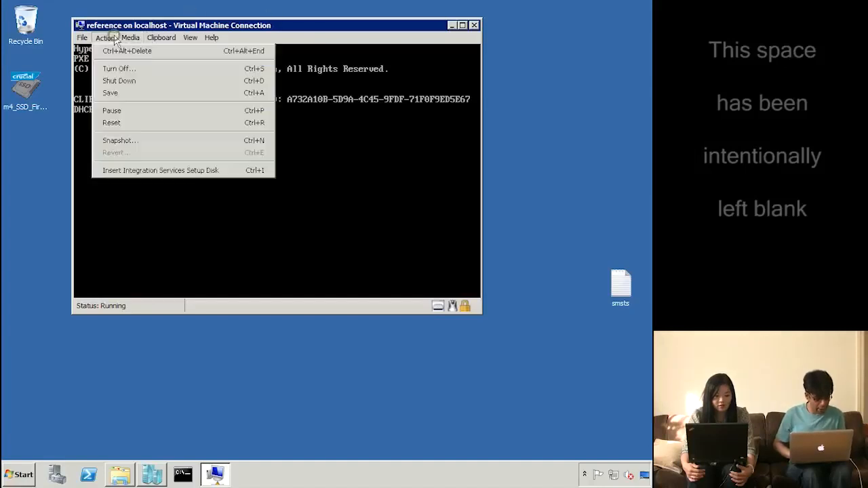
click(125, 70)
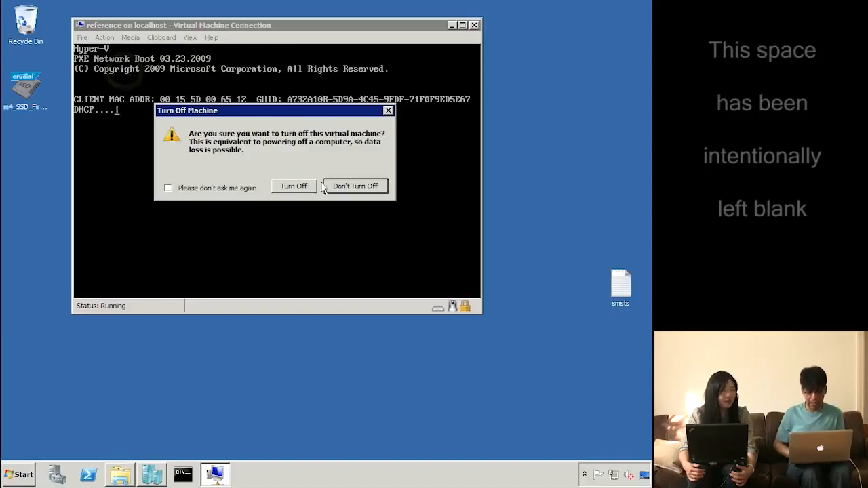
click(292, 188)
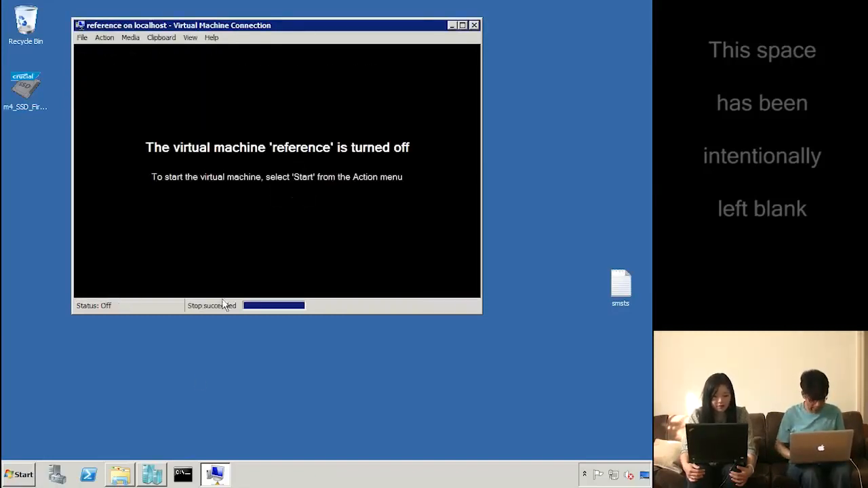
In Hyper-V Manager, connect to the ihq-sccm-01 virtual machine
click(216, 479)
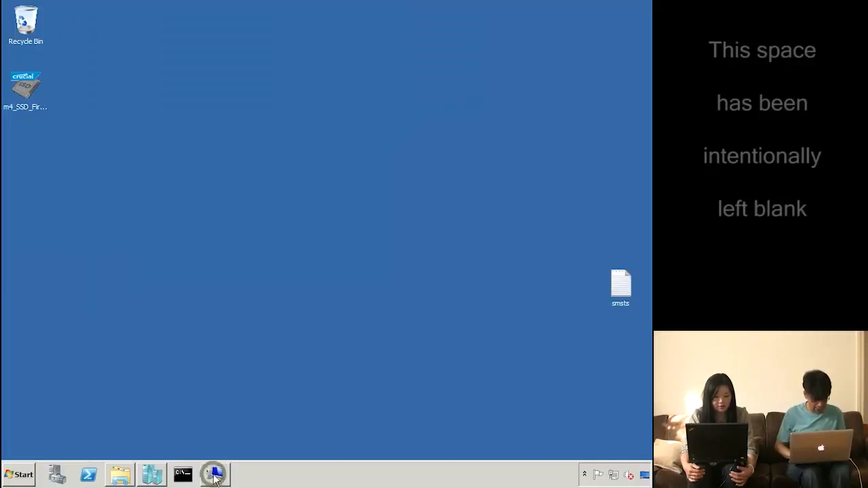
click(151, 477)
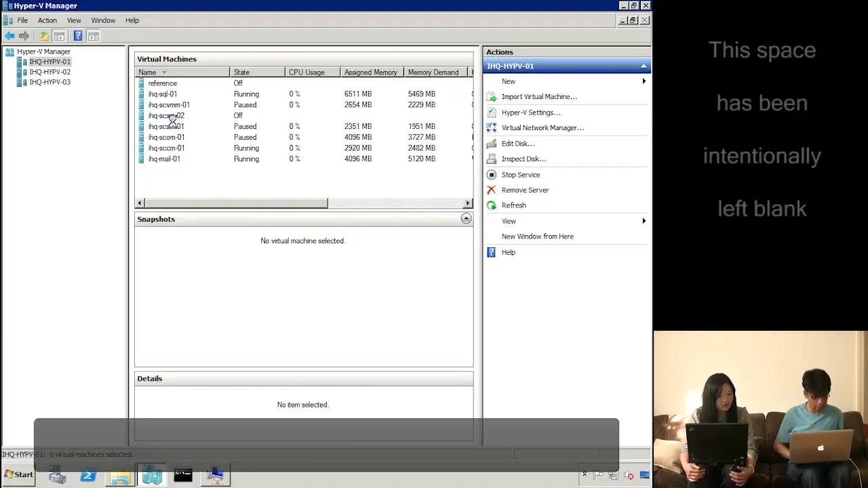
click(179, 148)
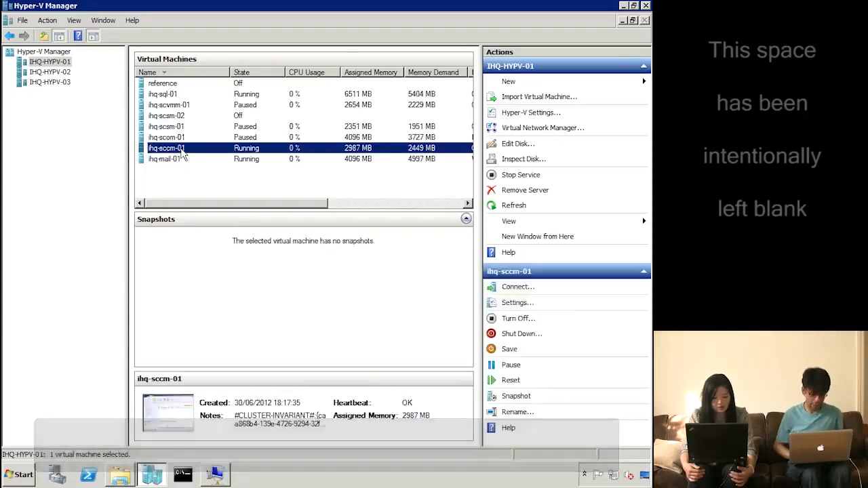
right_click(181, 148)
click(215, 161)
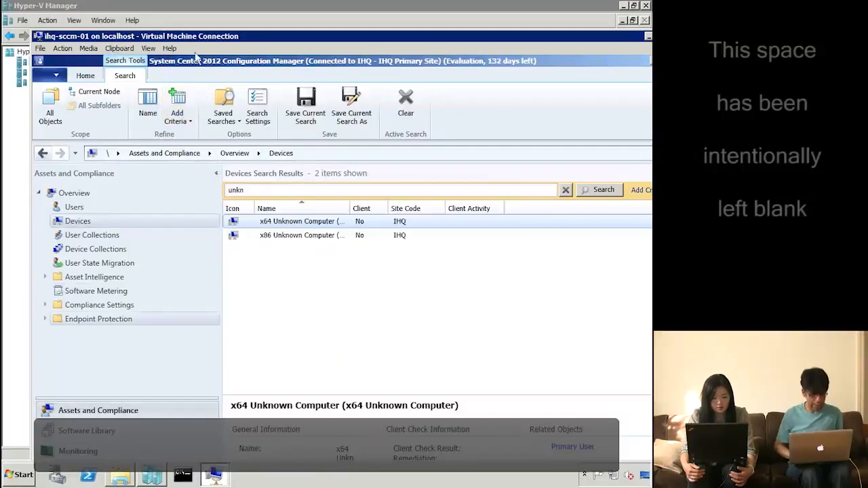
Check buildandcap.iso and capture.wim in D:\source in Explorer, then close the window
double_click(174, 38)
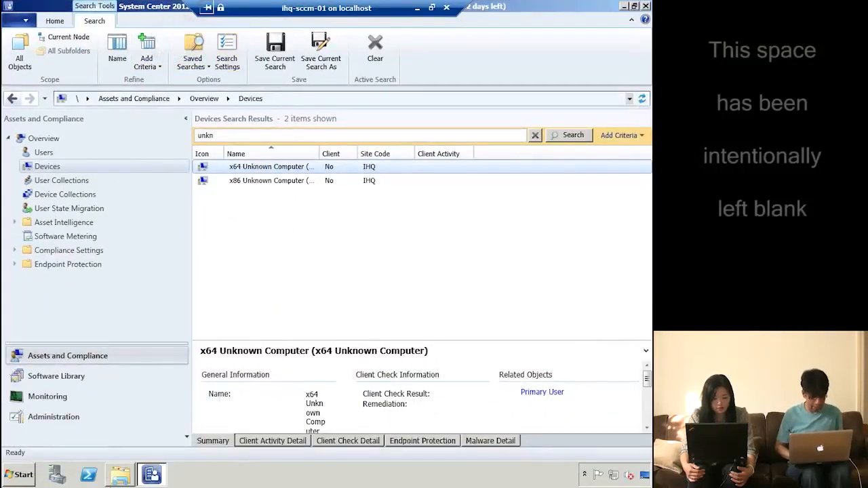
click(120, 474)
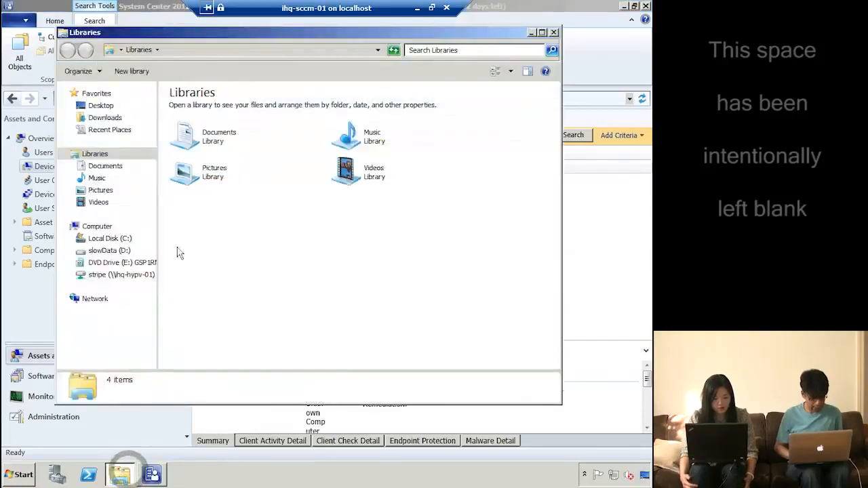
click(101, 251)
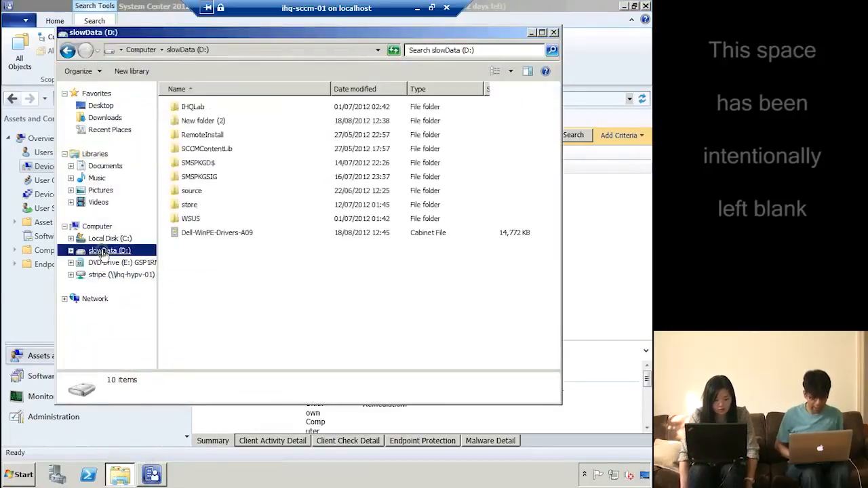
double_click(195, 192)
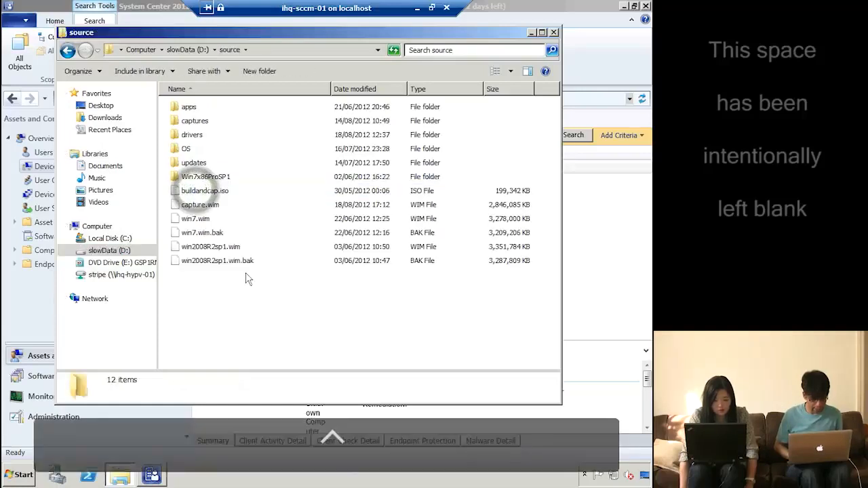
click(224, 193)
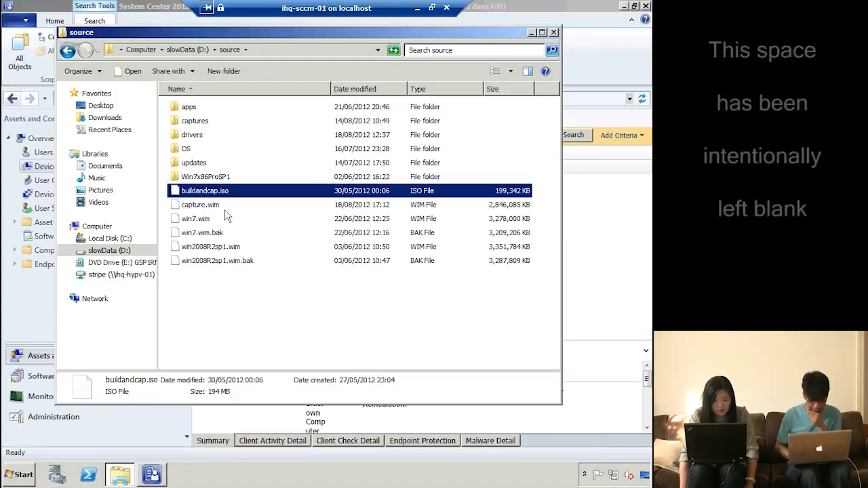
click(221, 209)
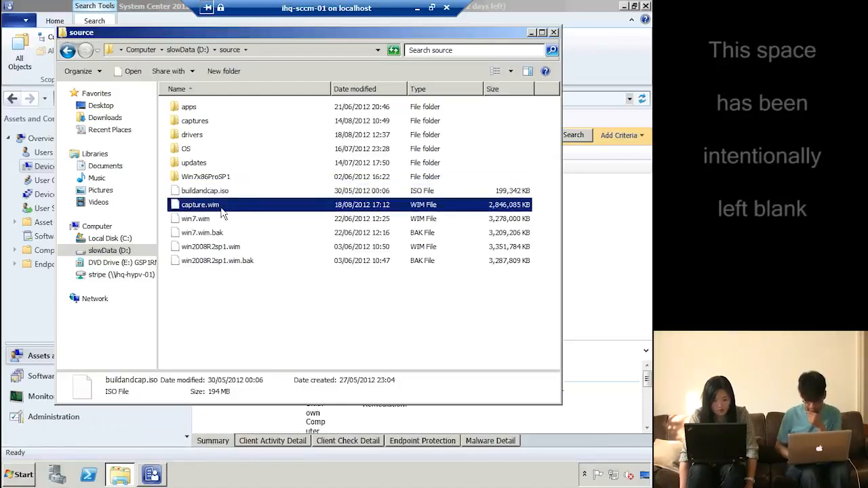
click(257, 196)
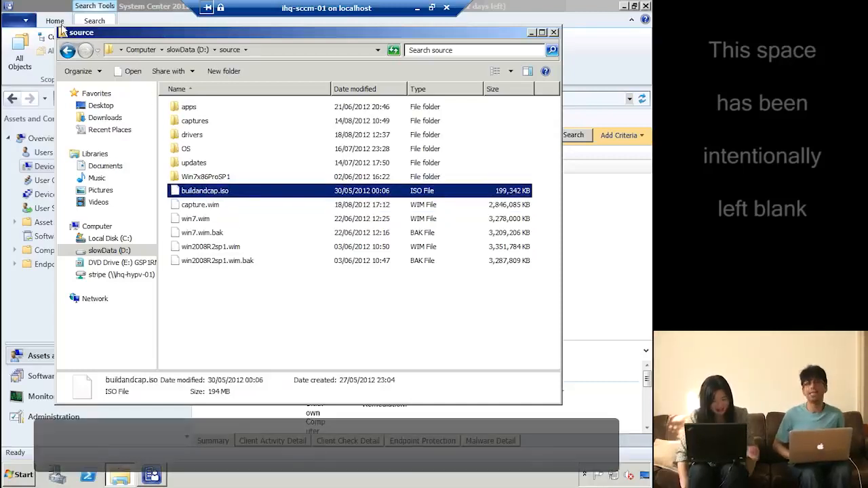
click(62, 32)
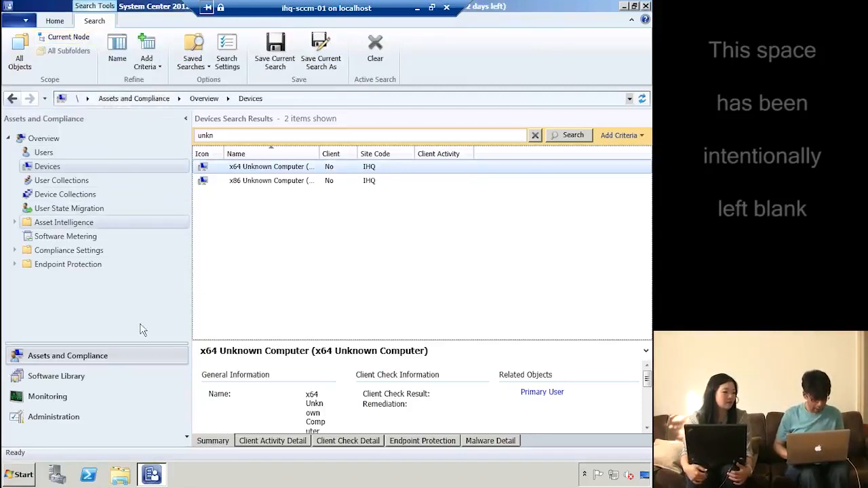
Start adding an operating system image and browse to the \\ihq-sccm-01\source share
click(73, 377)
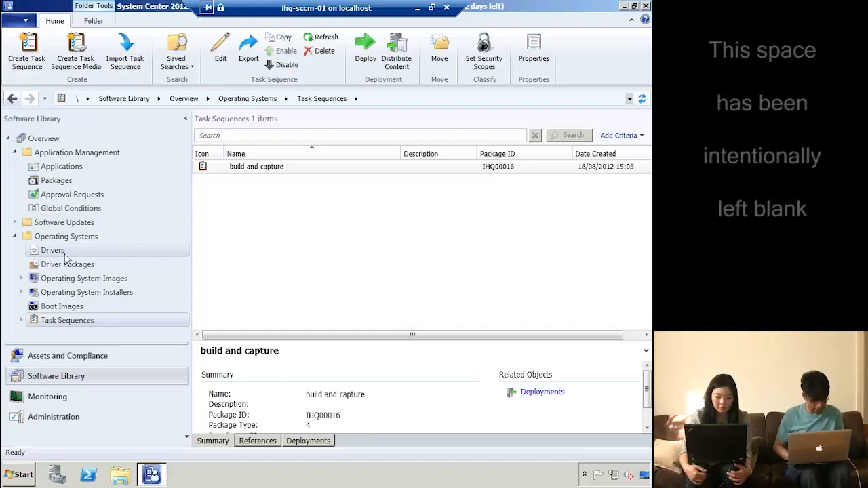
click(120, 280)
right_click(120, 280)
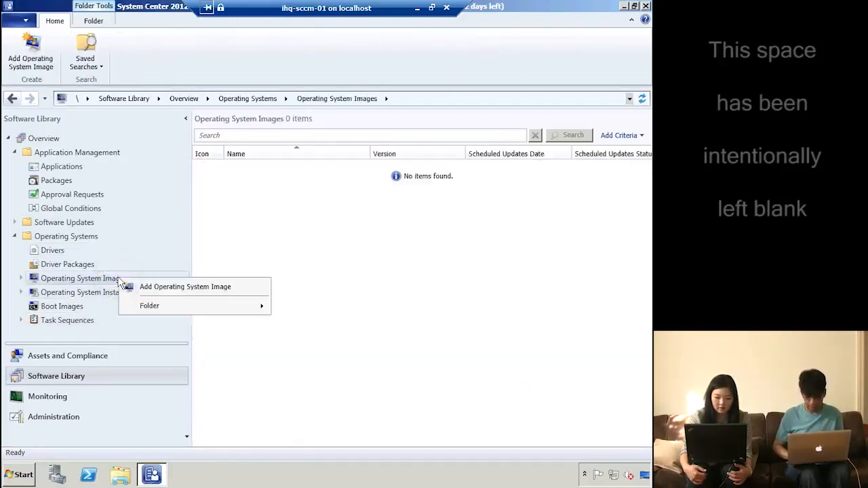
click(172, 290)
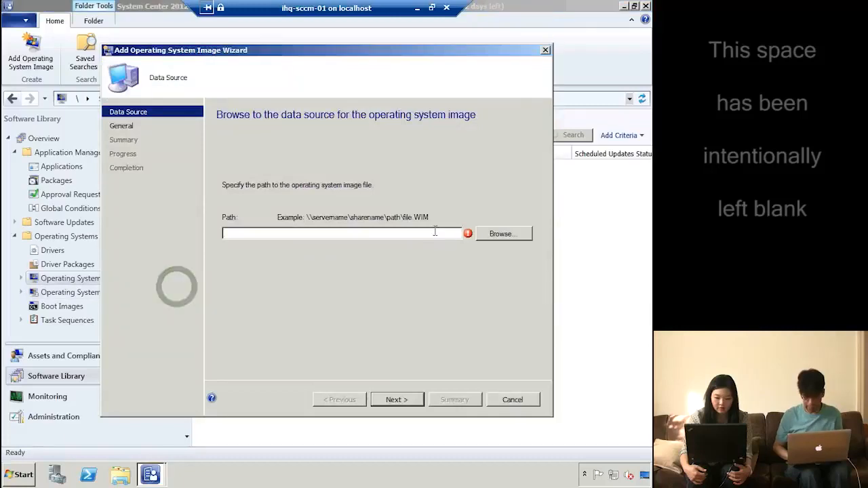
click(495, 235)
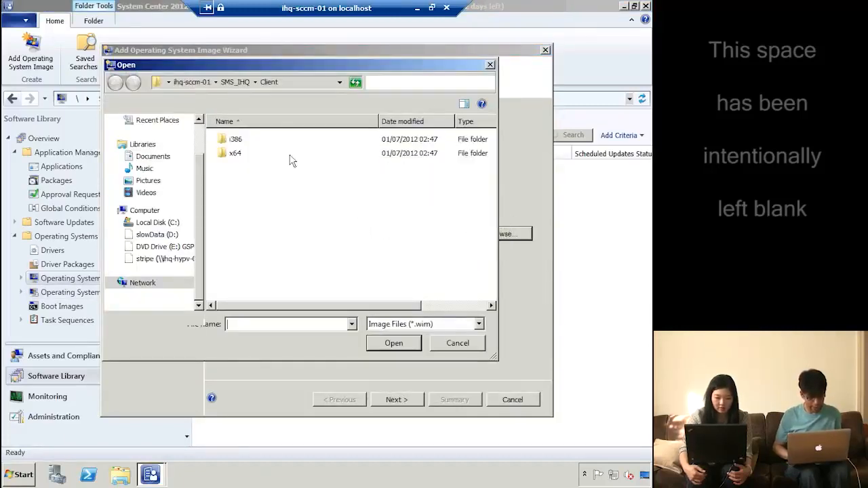
click(192, 82)
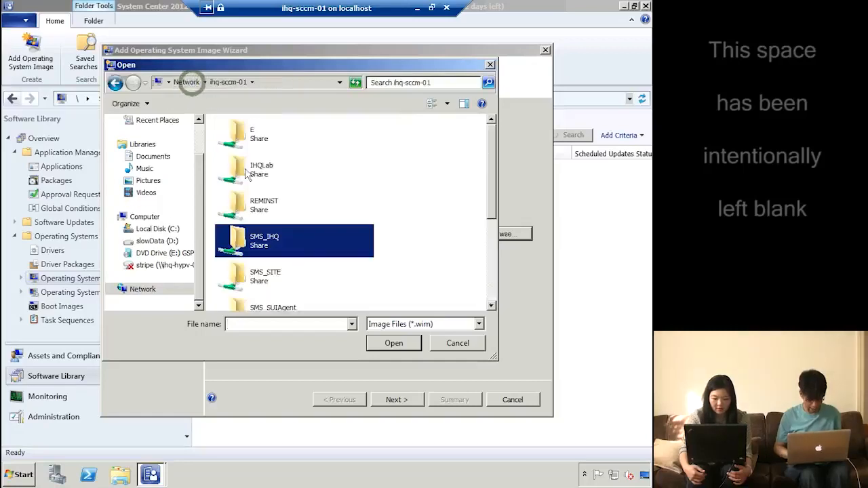
click(256, 218)
text(sourc)
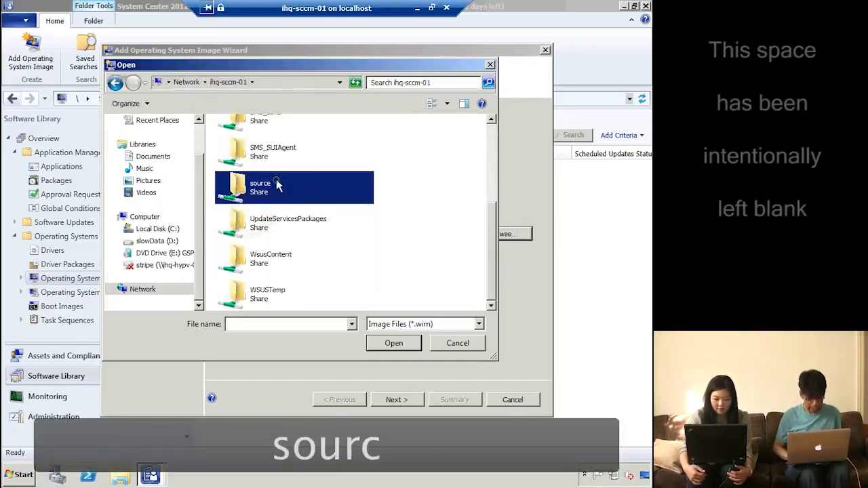
double_click(276, 182)
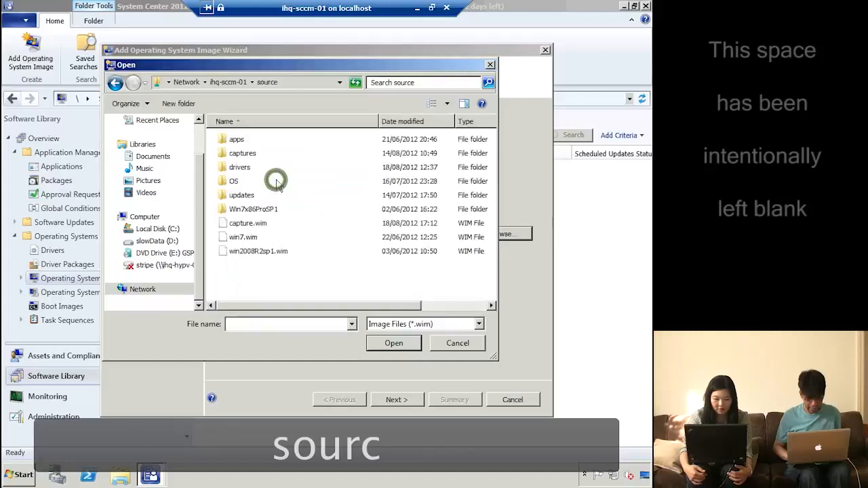
Import capture.wim as the operating system image and finish the wizard
double_click(247, 223)
click(397, 400)
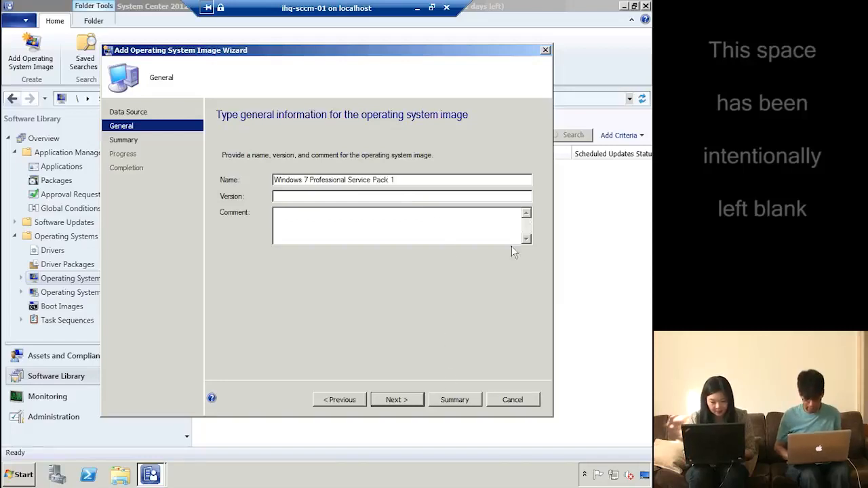
click(406, 401)
click(406, 400)
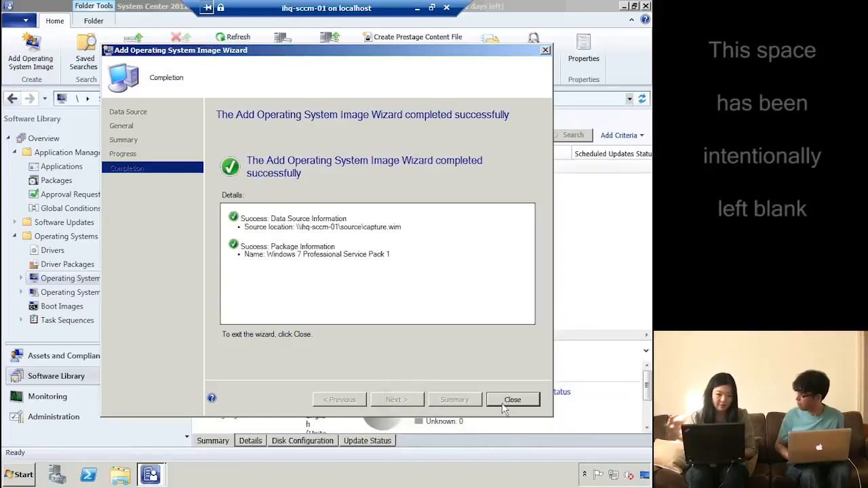
click(514, 400)
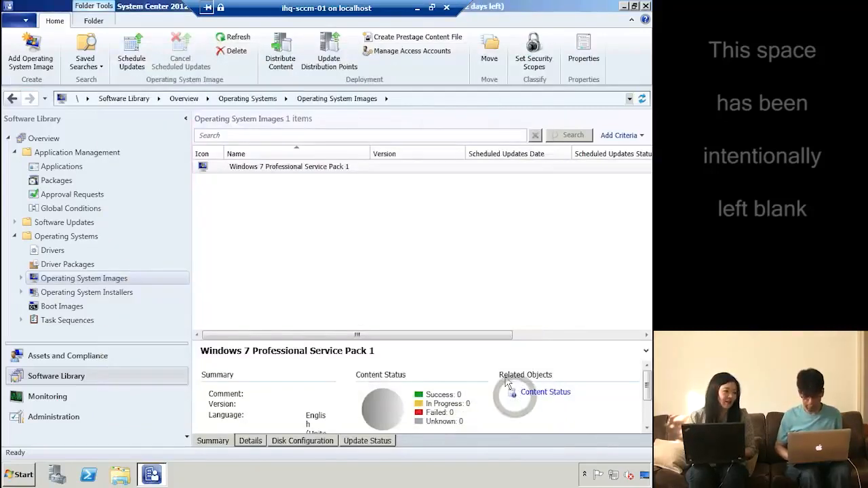
Start distributing the Windows 7 Professional Service Pack 1 image's content
click(352, 170)
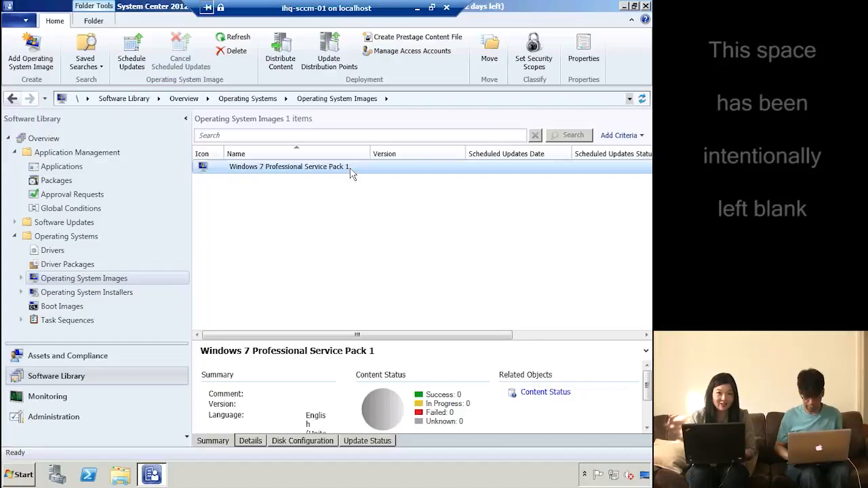
right_click(352, 173)
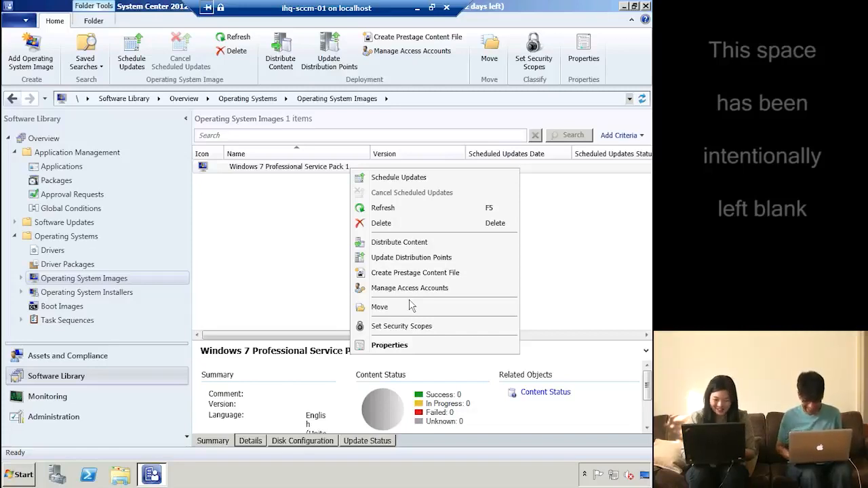
click(414, 243)
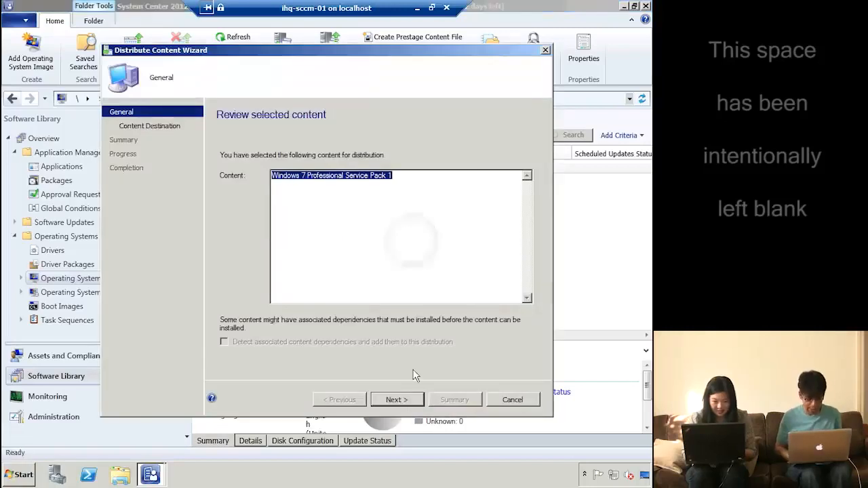
click(409, 401)
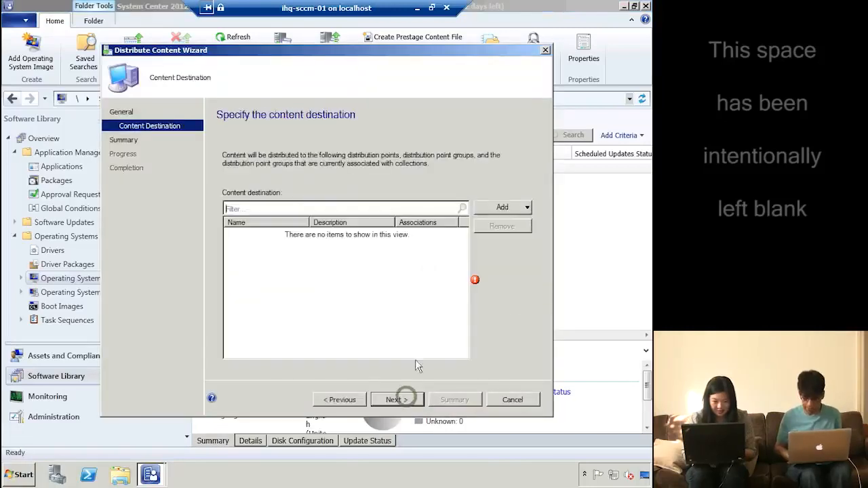
Send the image to distribution point ihq-sccm-01.ad.ihqlab.com and complete the wizard
click(492, 207)
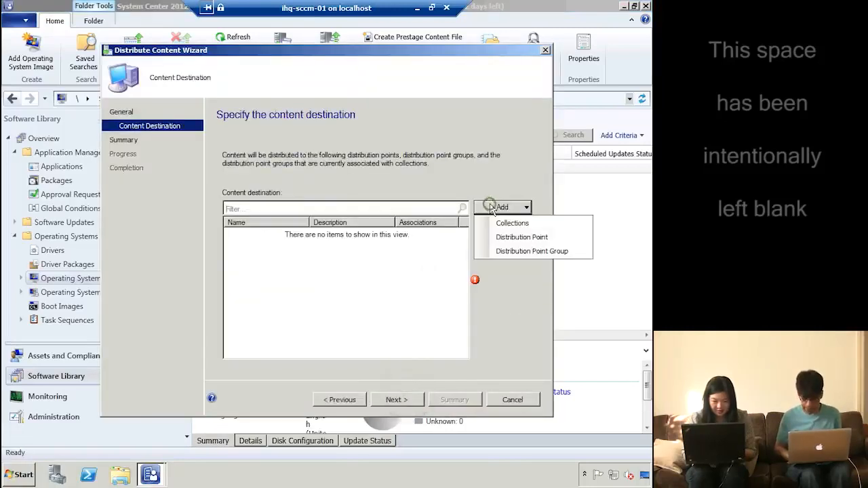
click(524, 237)
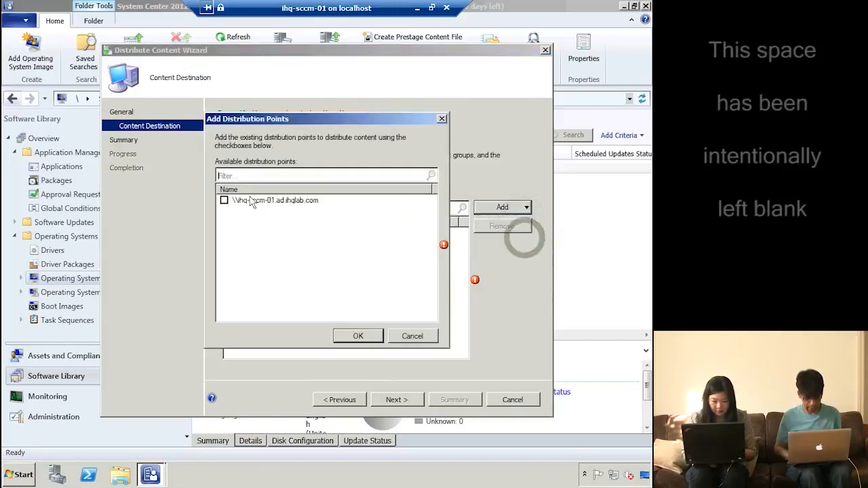
click(224, 201)
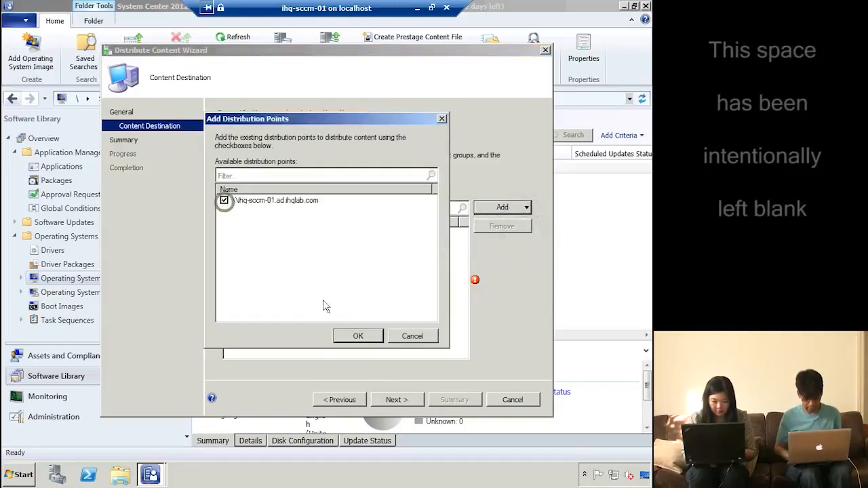
click(357, 336)
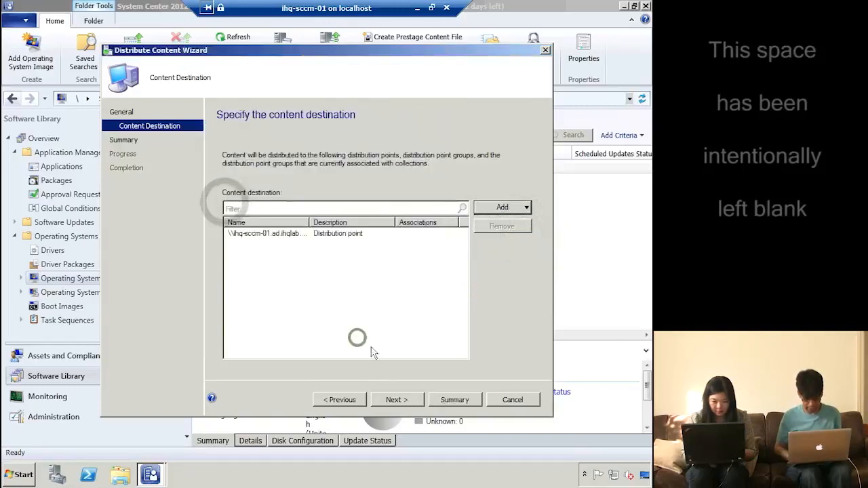
click(408, 403)
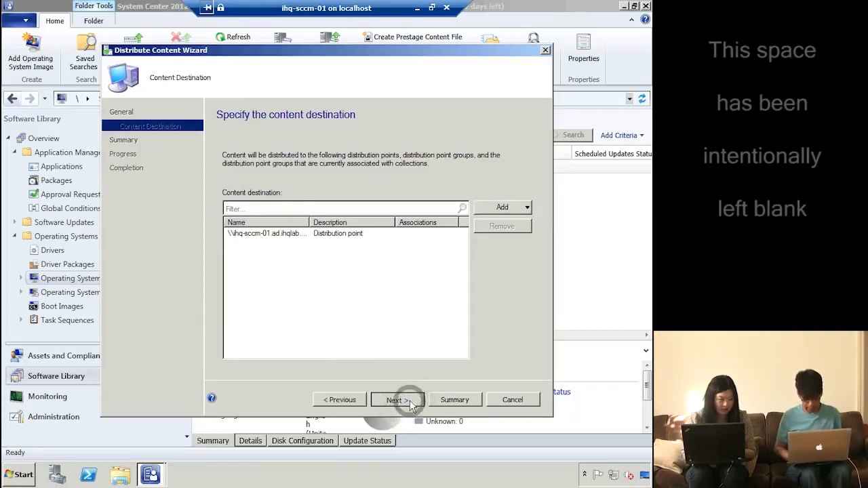
click(410, 403)
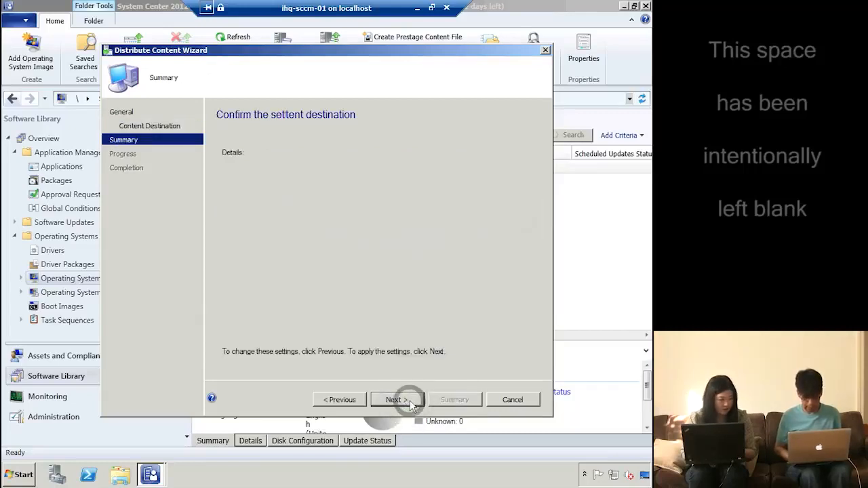
click(410, 403)
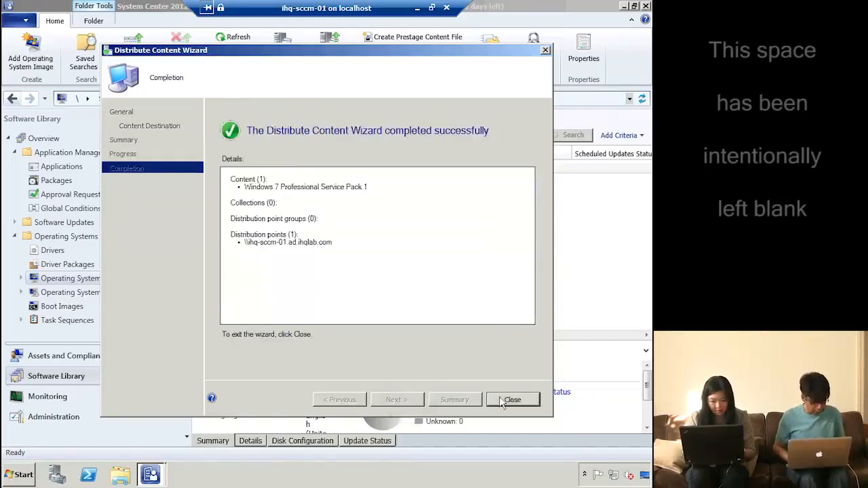
click(501, 400)
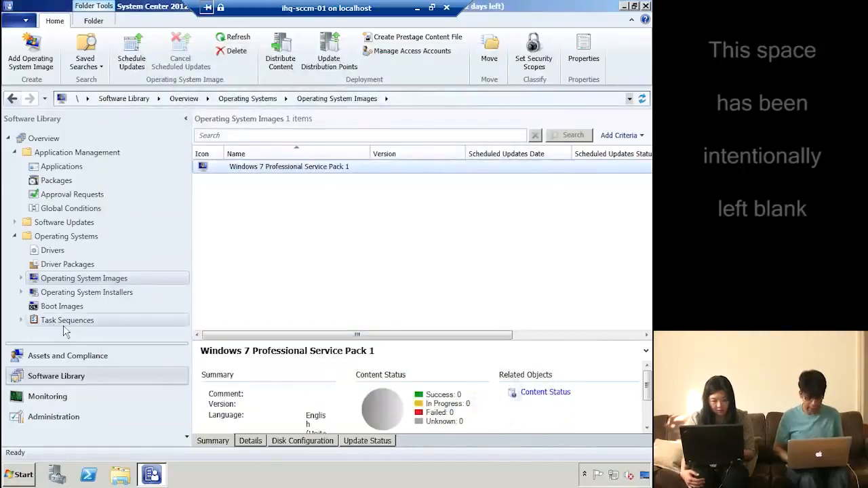
click(70, 322)
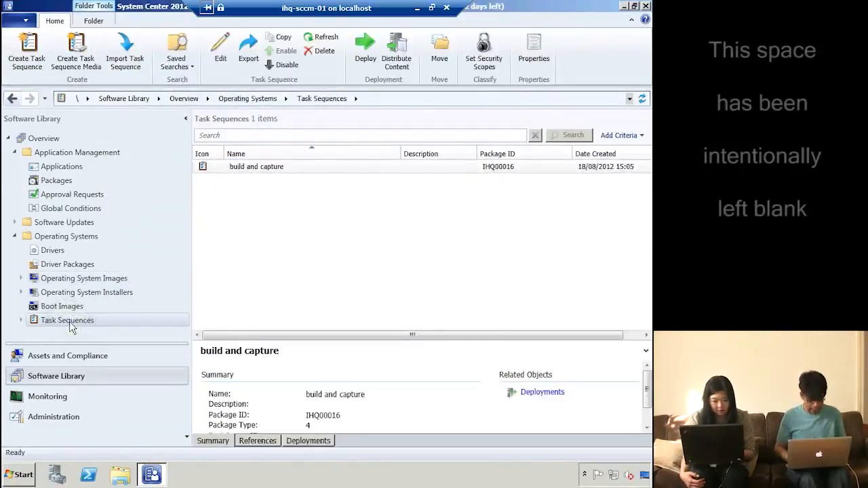
Create an image-install task sequence named 'install win7' using boot image (x64) 6.1.7600.16385
right_click(70, 324)
click(125, 332)
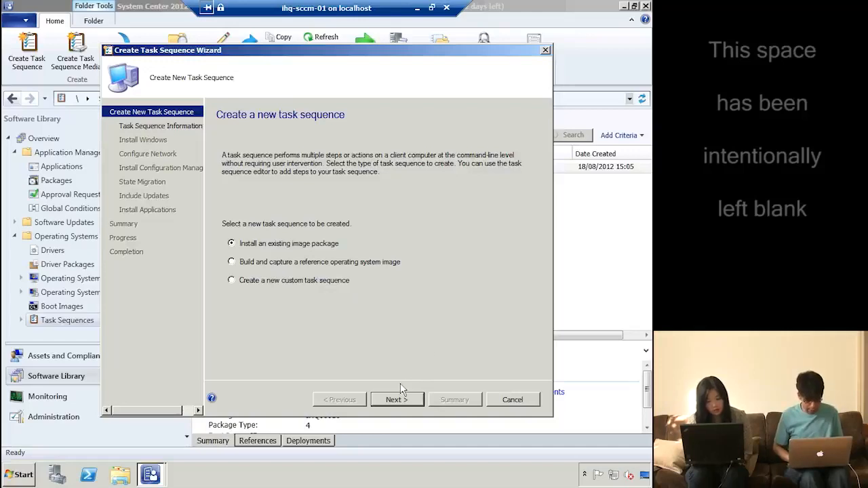
click(397, 401)
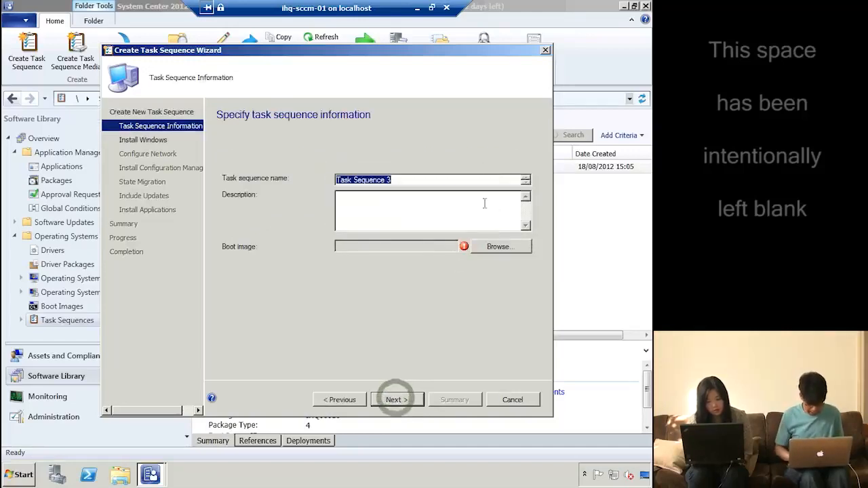
text(install)
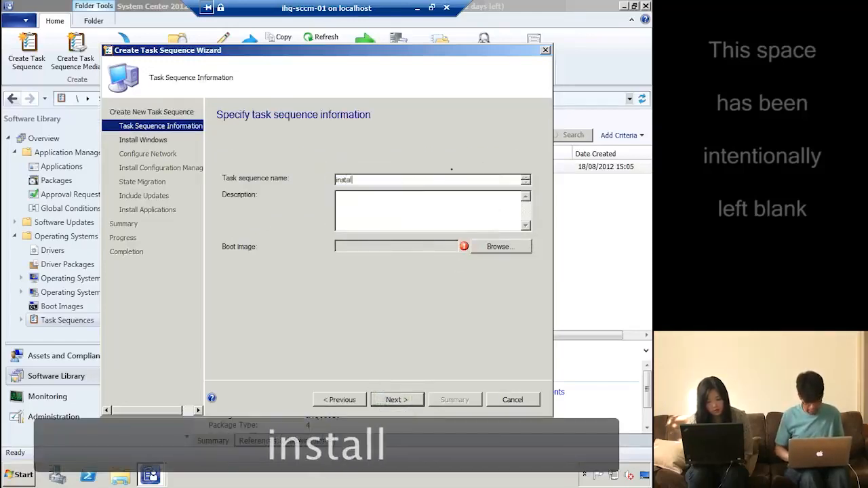
text( win7)
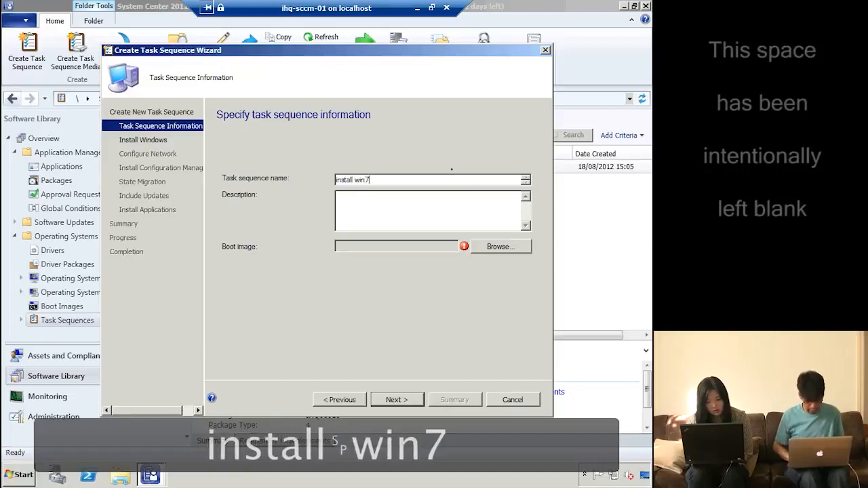
click(502, 248)
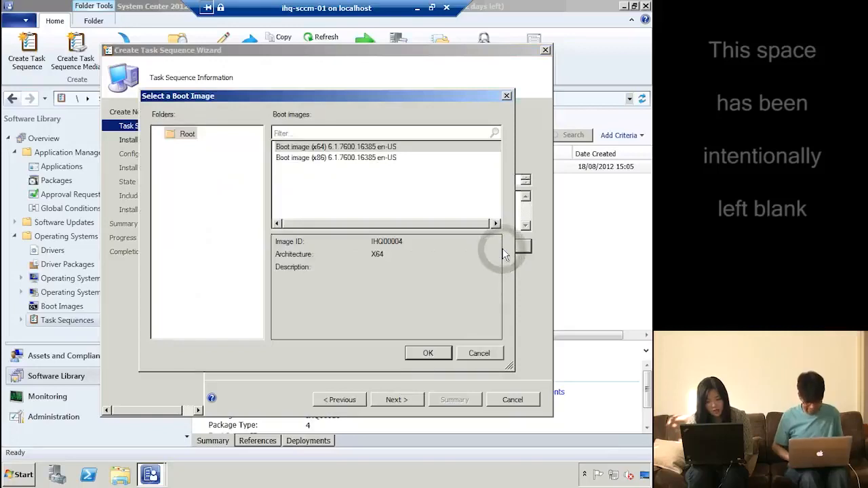
double_click(362, 148)
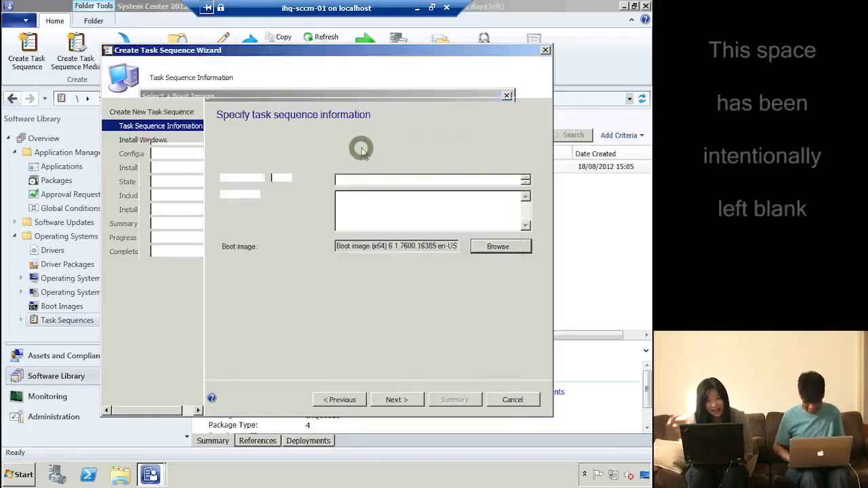
click(414, 400)
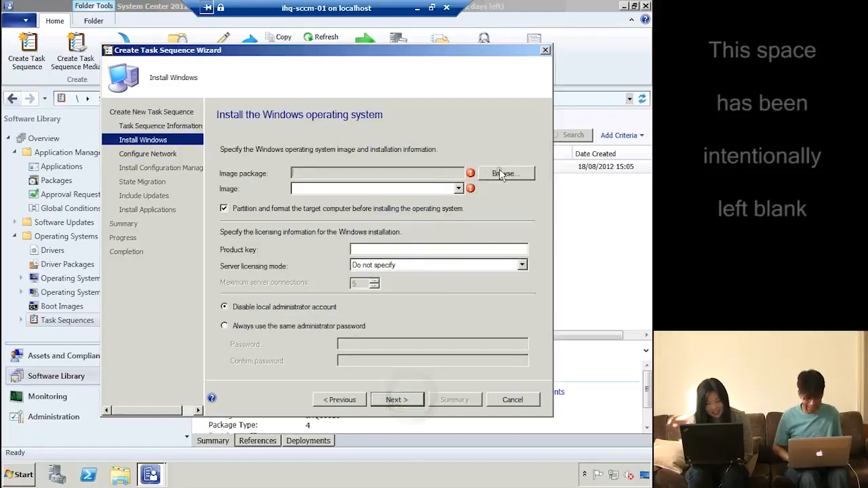
Use the Windows 7 Professional Service Pack 1 image package, image 1 - 1
click(504, 173)
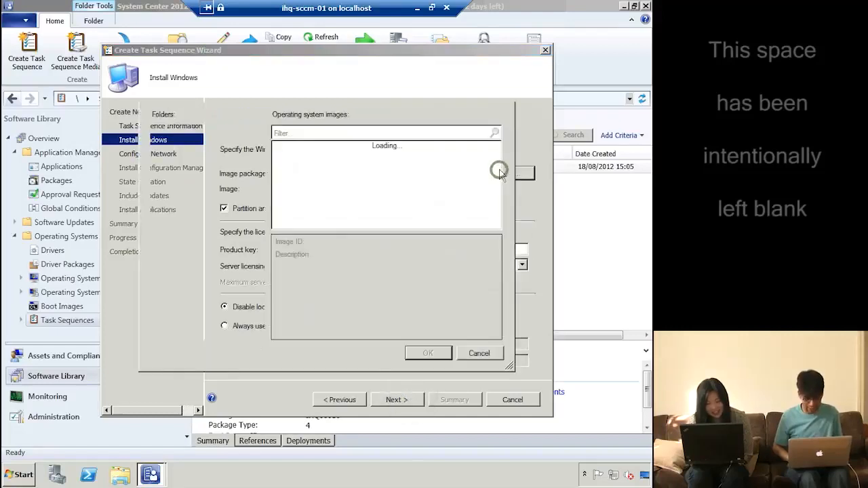
double_click(302, 153)
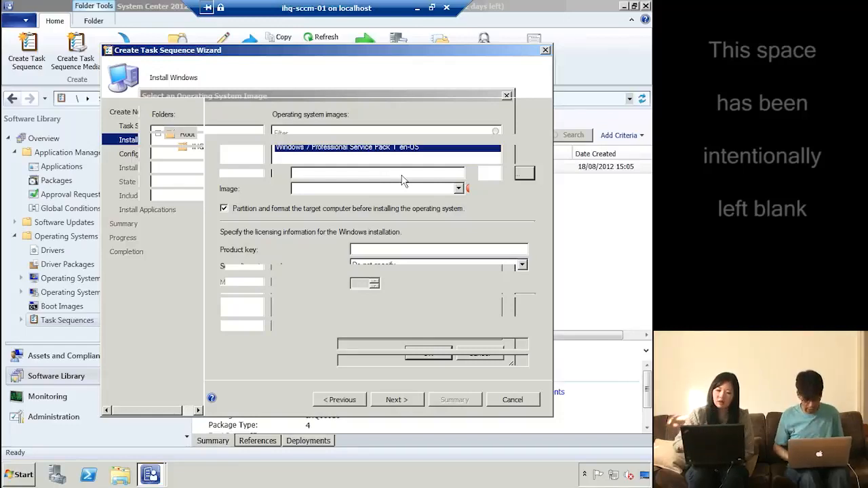
click(426, 189)
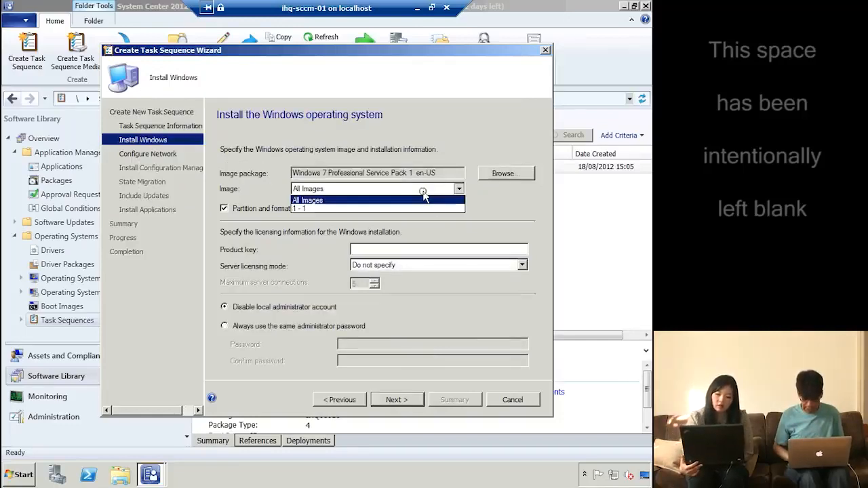
click(336, 210)
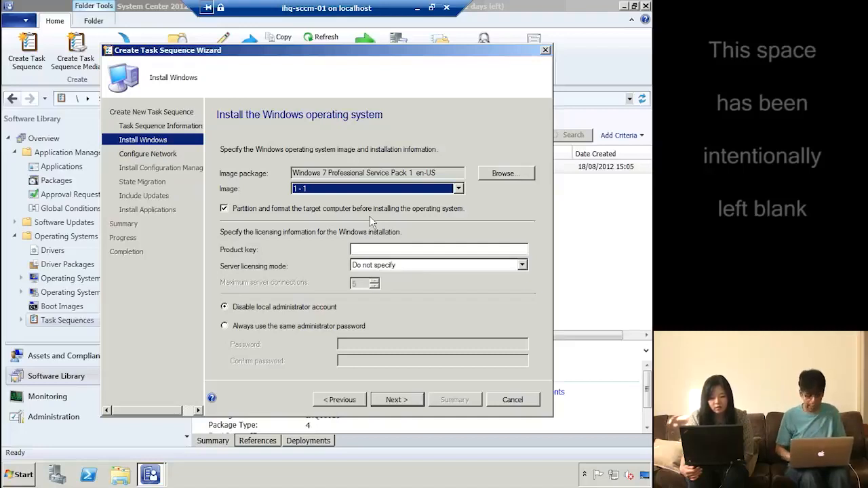
click(378, 251)
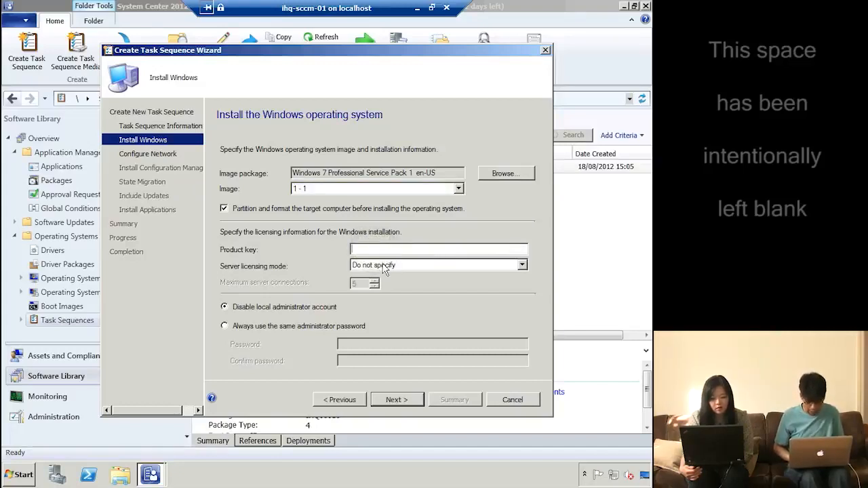
Always use the same local administrator password, entered and confirmed
click(290, 329)
click(355, 345)
text(••••••••)
key(Tab)
text(••••••••)
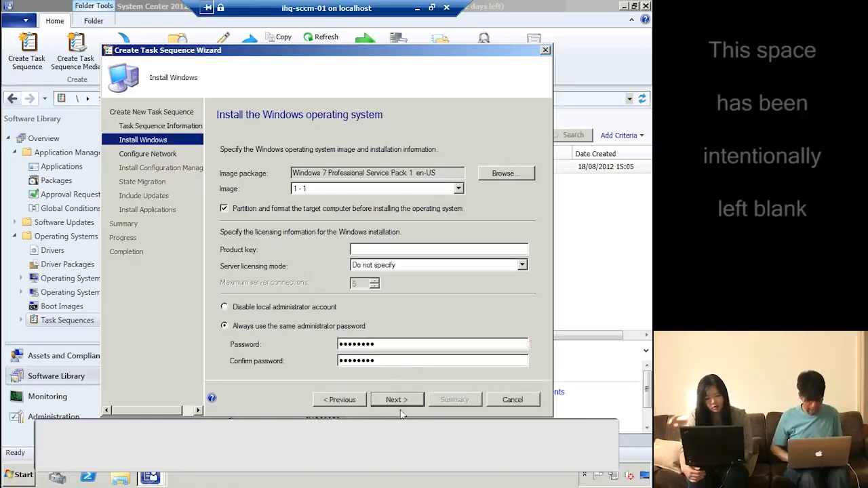
click(401, 404)
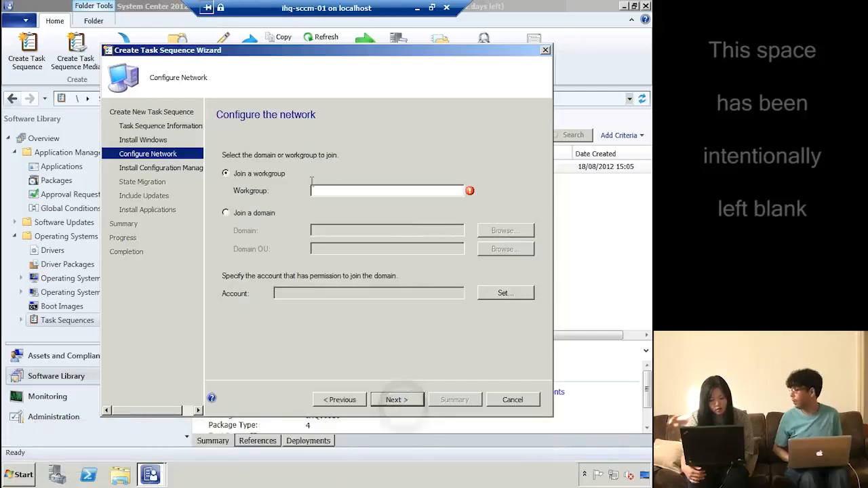
Join the computer to domain ad.ihqlab.com in the WORKSTATIONS OU
click(250, 214)
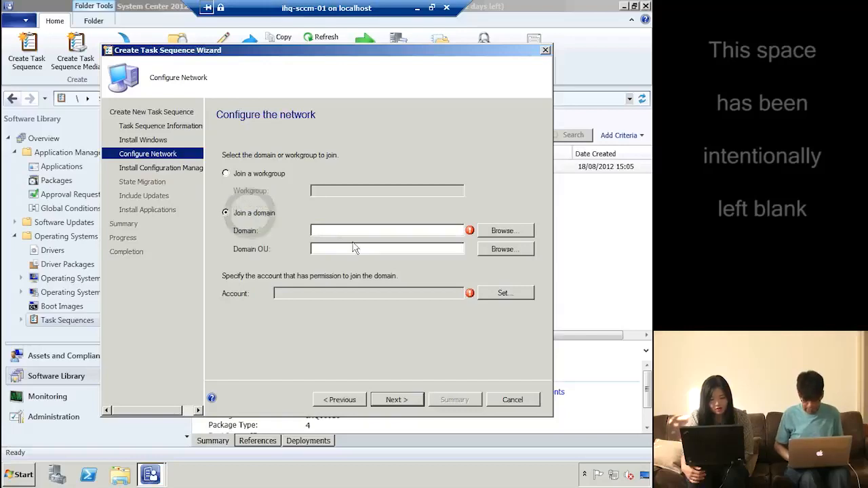
click(492, 233)
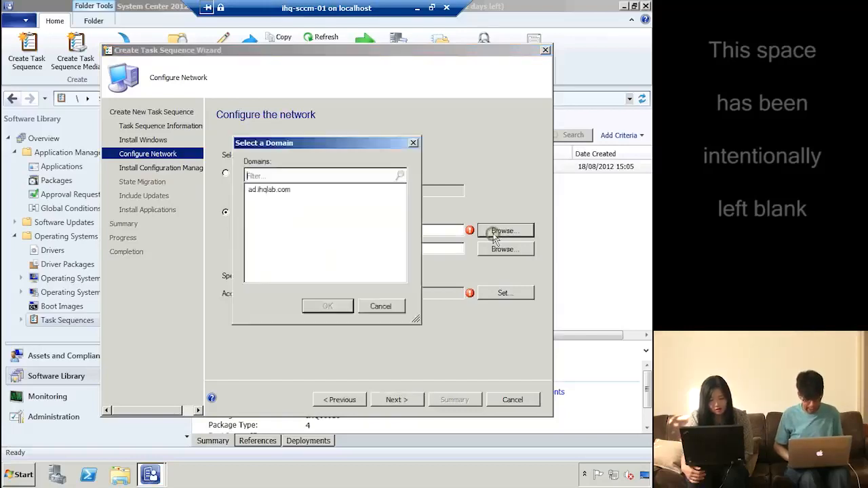
double_click(271, 191)
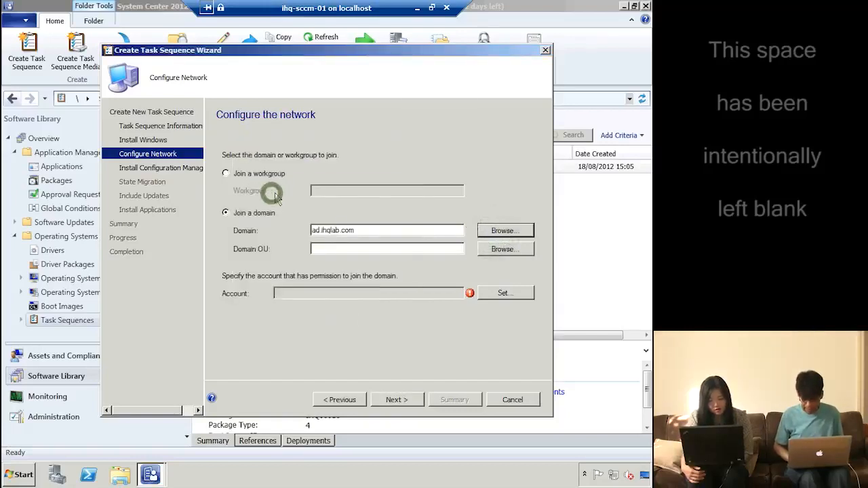
click(511, 250)
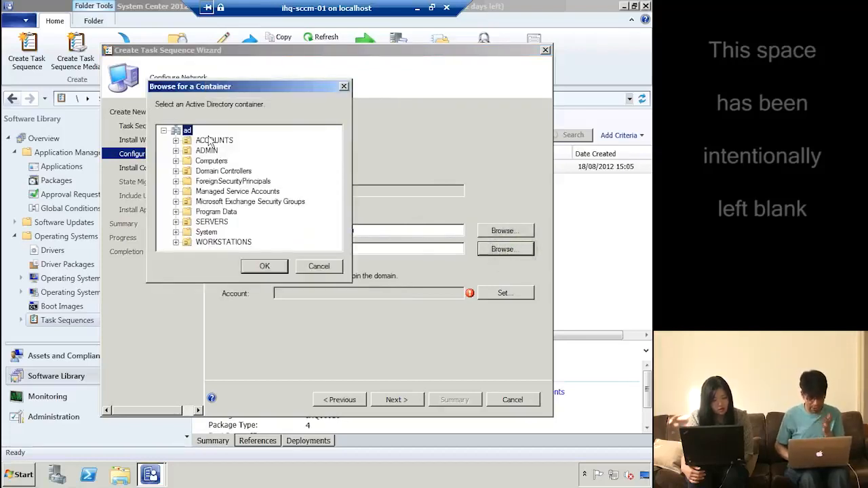
click(213, 161)
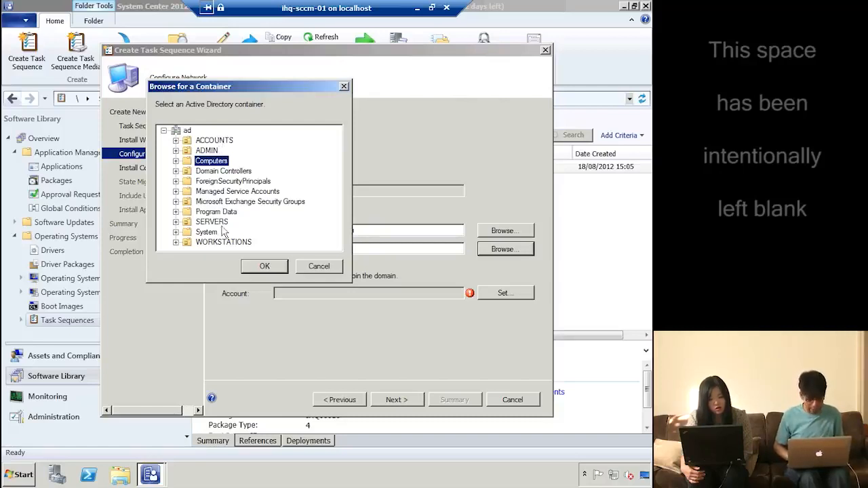
click(237, 244)
click(268, 267)
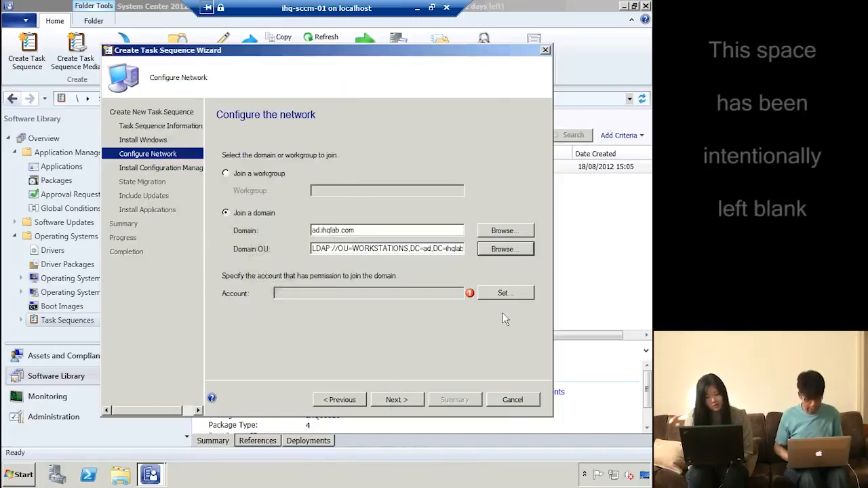
Set the domain-join account to Administrator with its password, then continue to client installation
click(517, 297)
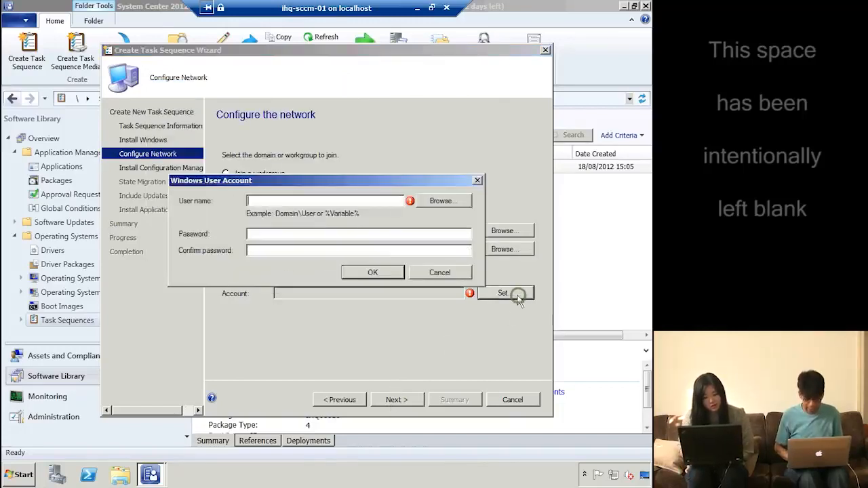
click(441, 201)
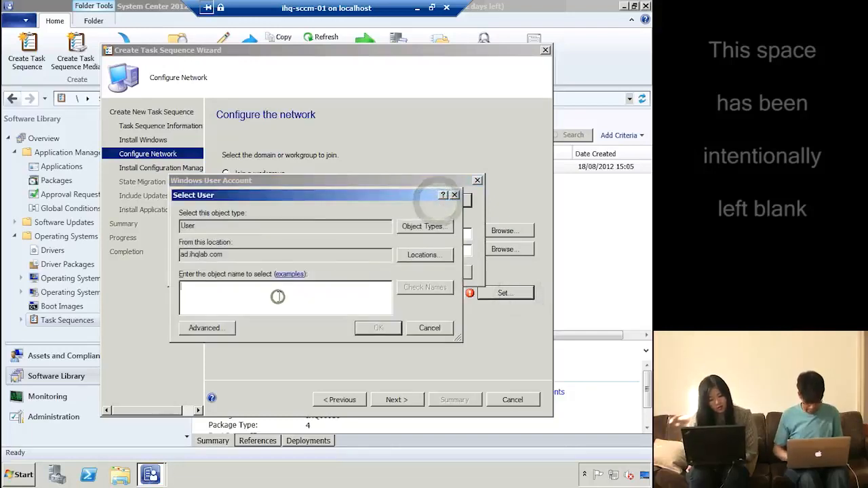
text(adm)
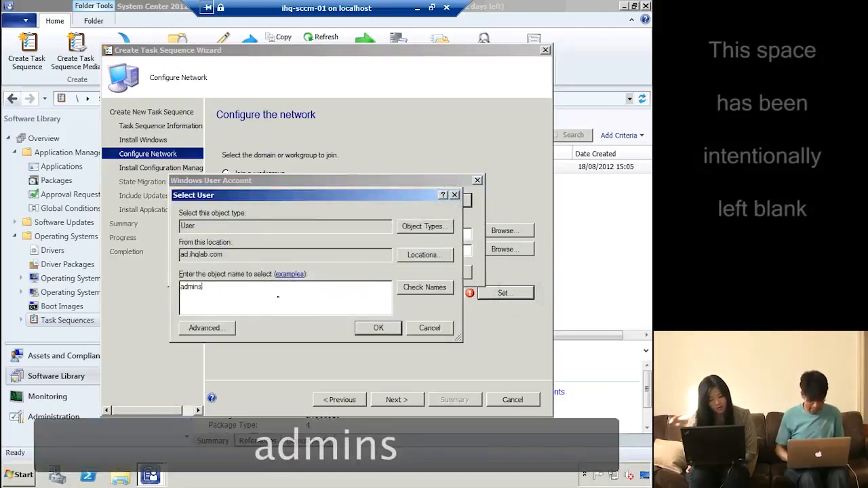
text(ins)
key(BackSpace)
key(BackSpace)
key(BackSpace)
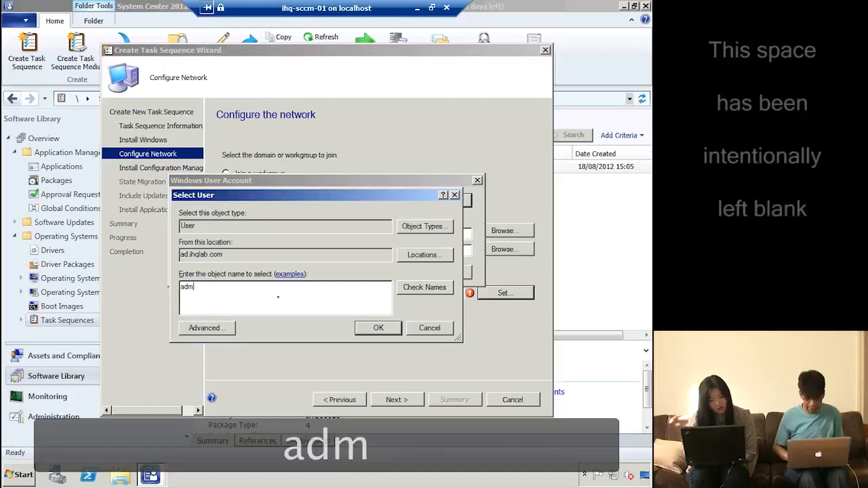
key(Return)
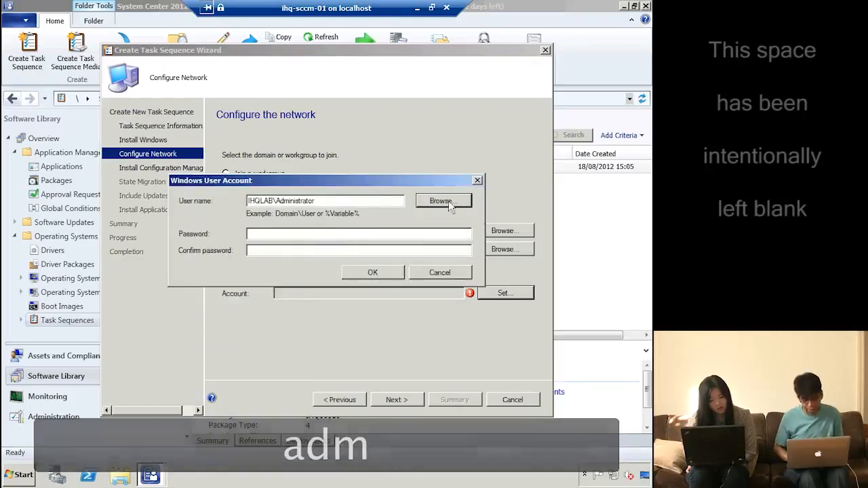
click(445, 202)
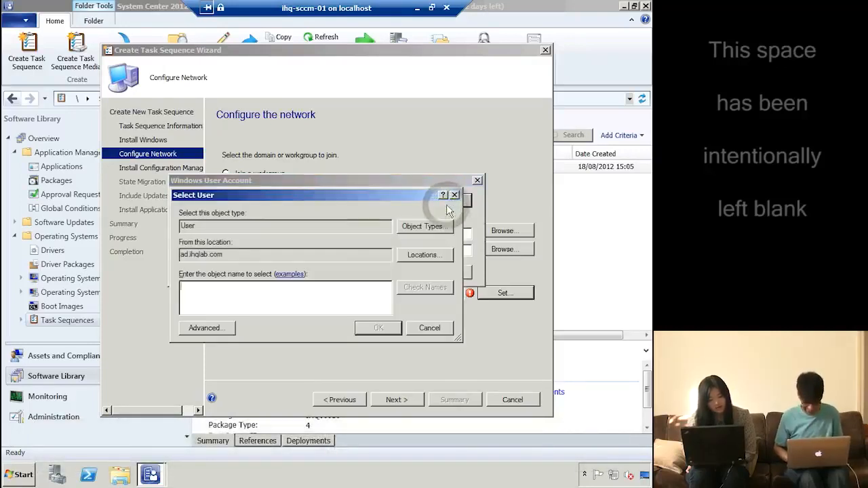
click(435, 328)
click(340, 234)
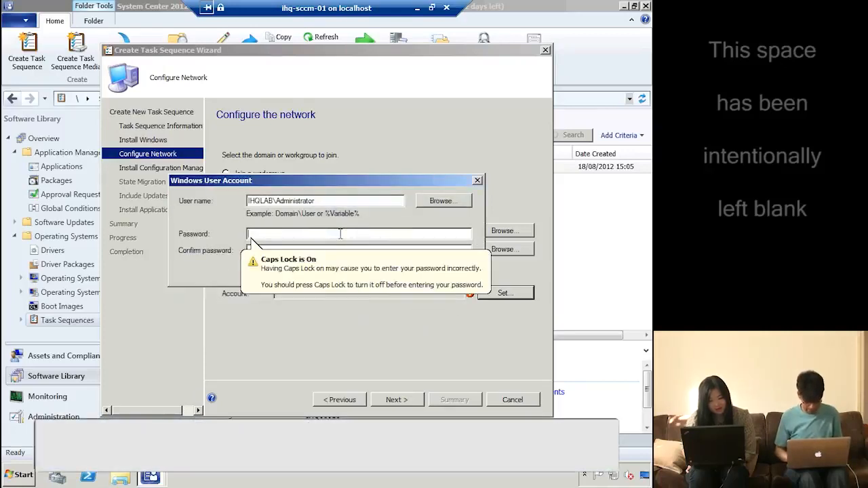
text(••)
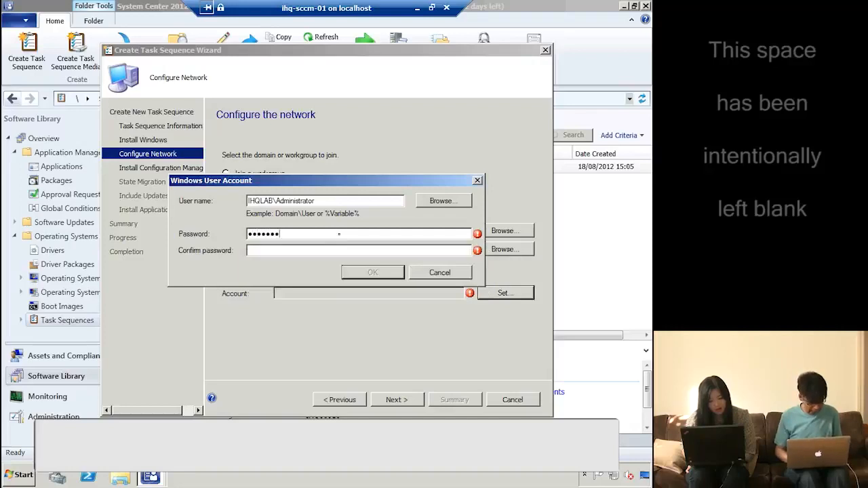
text(••••••••)
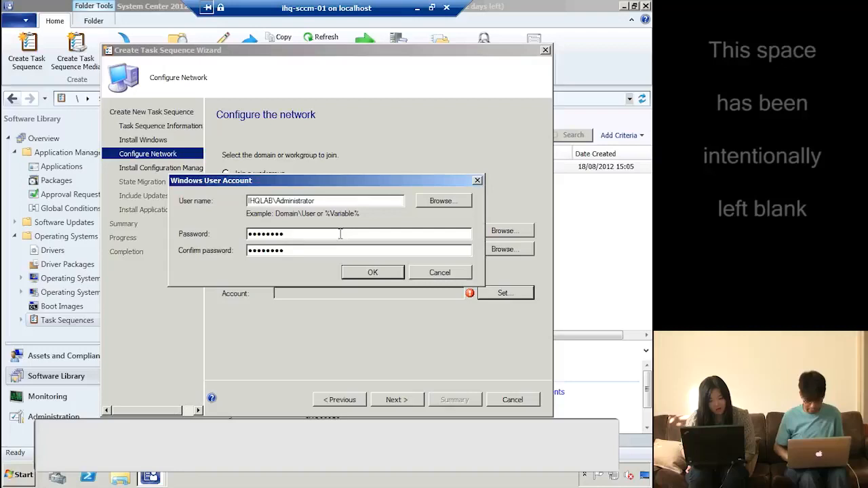
click(390, 272)
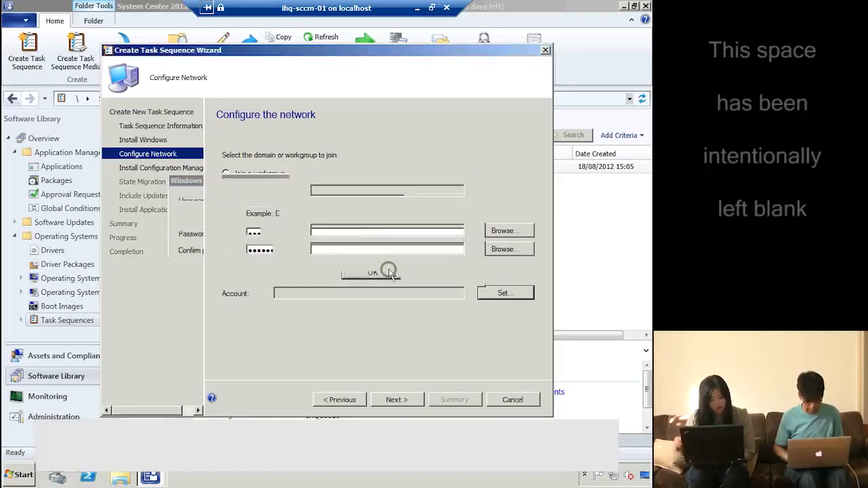
click(396, 399)
click(494, 219)
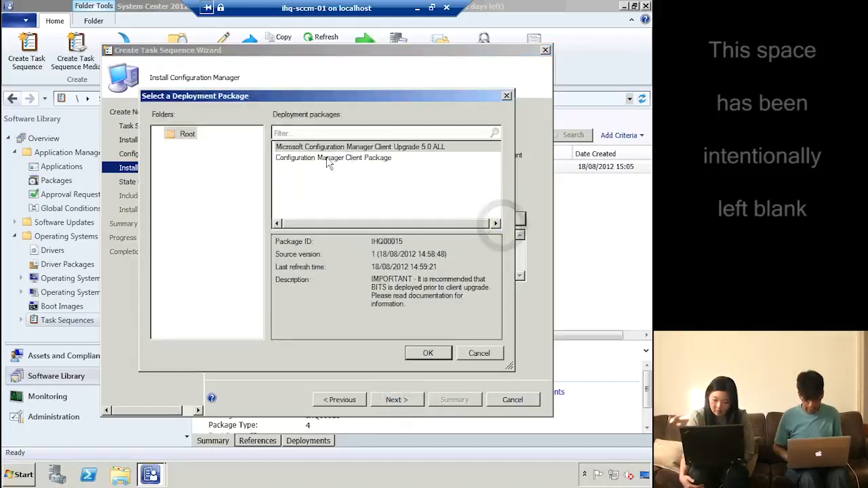
Use Configuration Manager Client Package with installation property SMSMP=IHQ-SCCM-01.AD.IHQLAB.COM
double_click(328, 159)
click(345, 239)
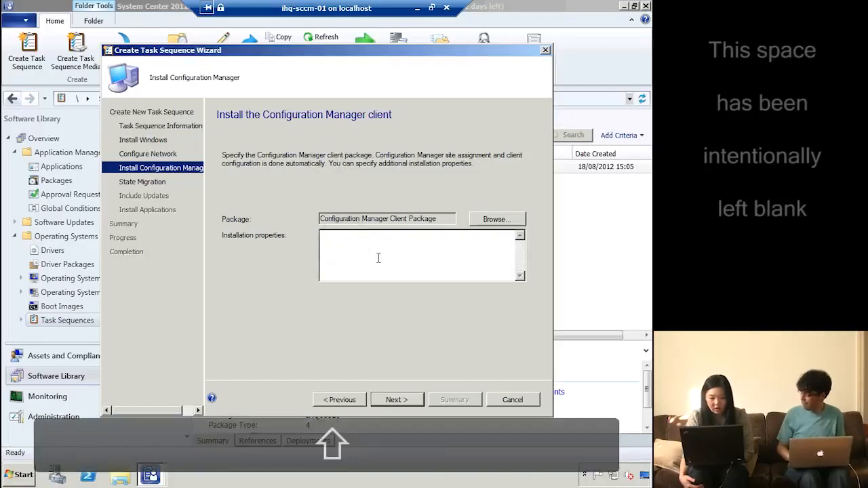
text(SM)
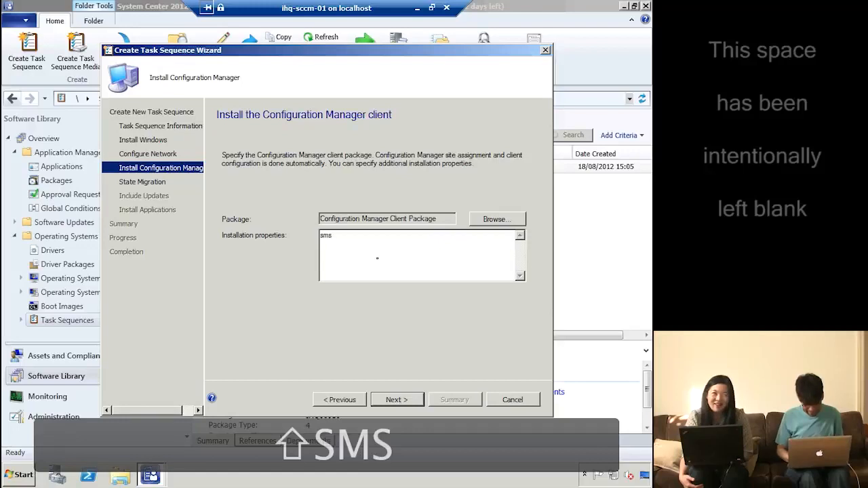
key(BackSpace)
text(SMS)
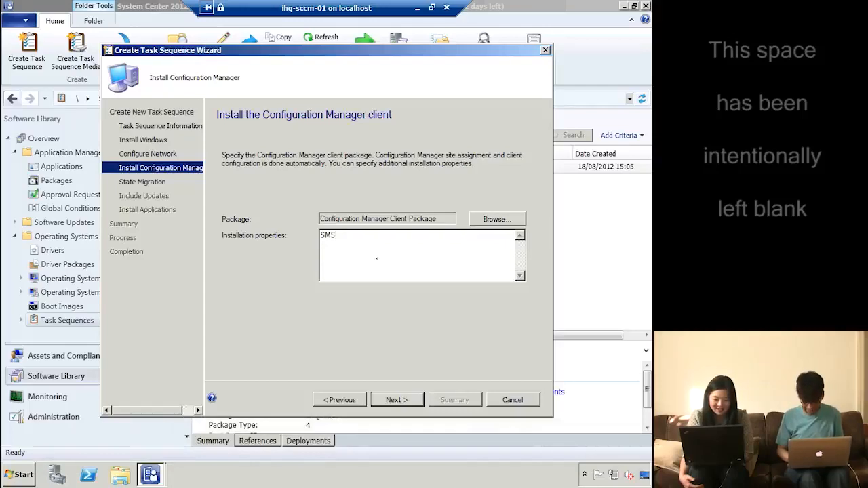
text(MP=)
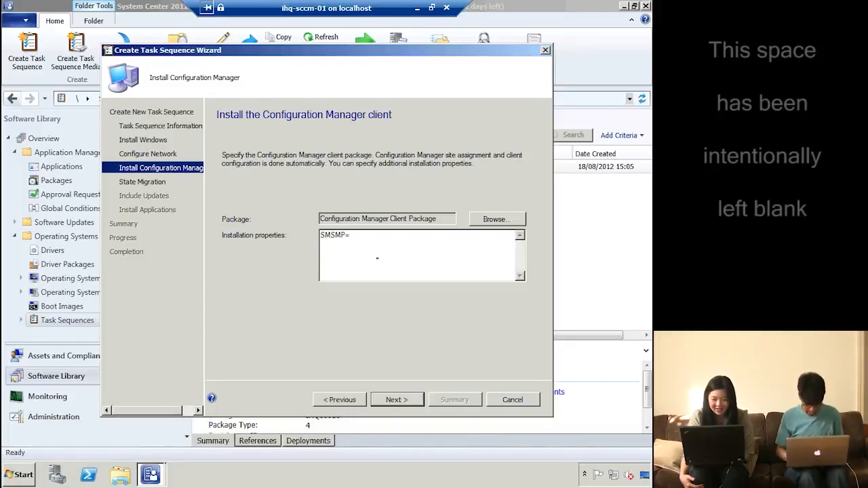
text(IHQ-SCCM-01.AD.IHQ)
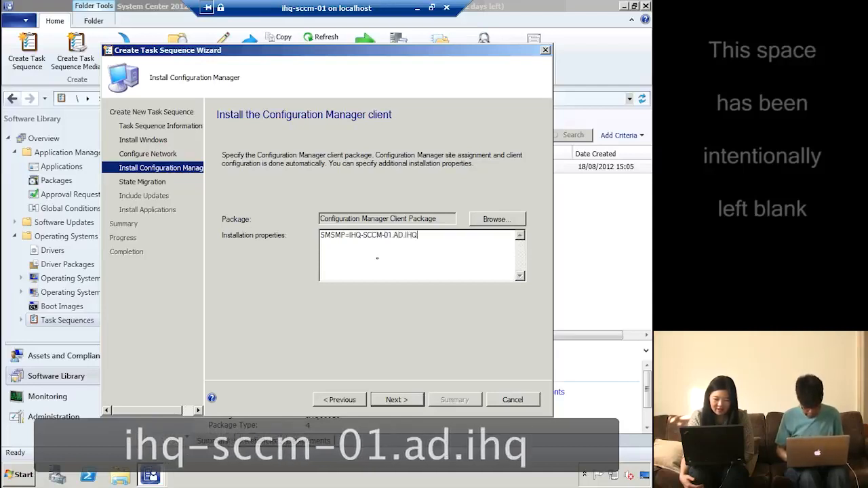
text(LAB)
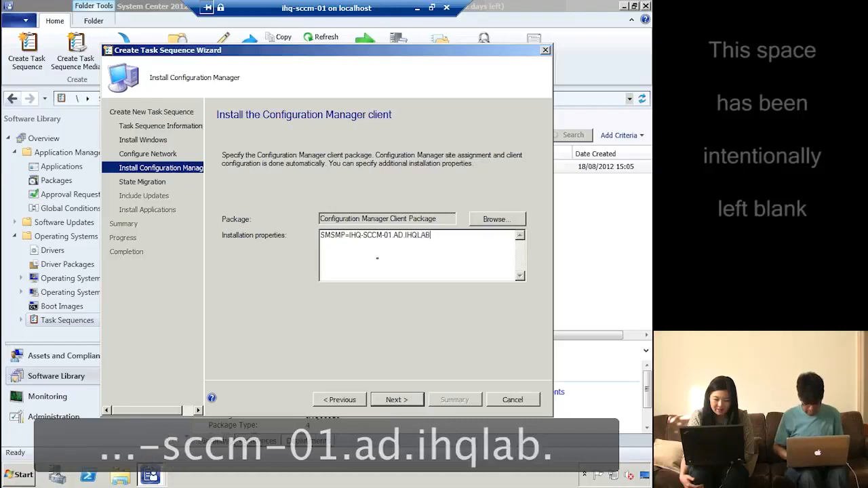
text(.COM)
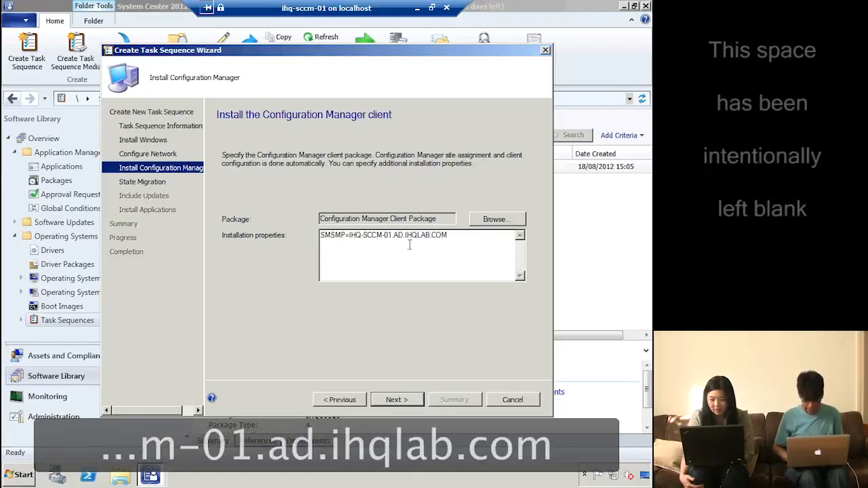
click(400, 402)
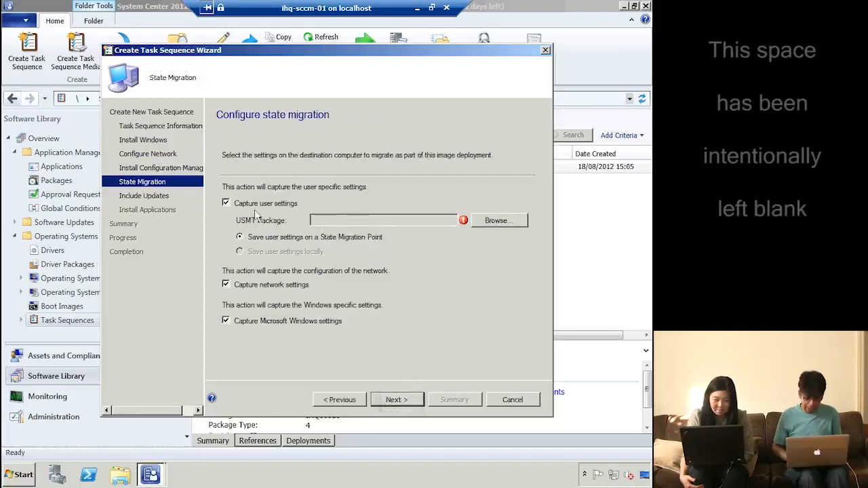
Uncheck capturing user, network and Windows settings, and leave software updates not installed
click(251, 205)
click(251, 284)
click(275, 321)
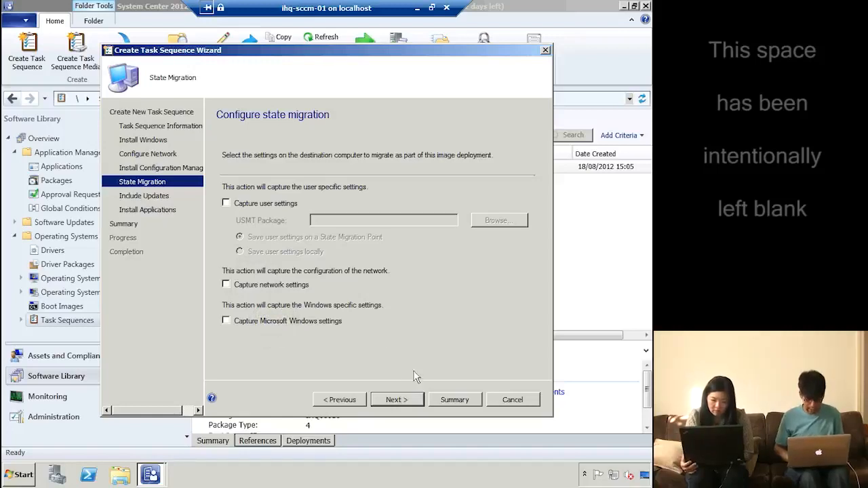
click(406, 398)
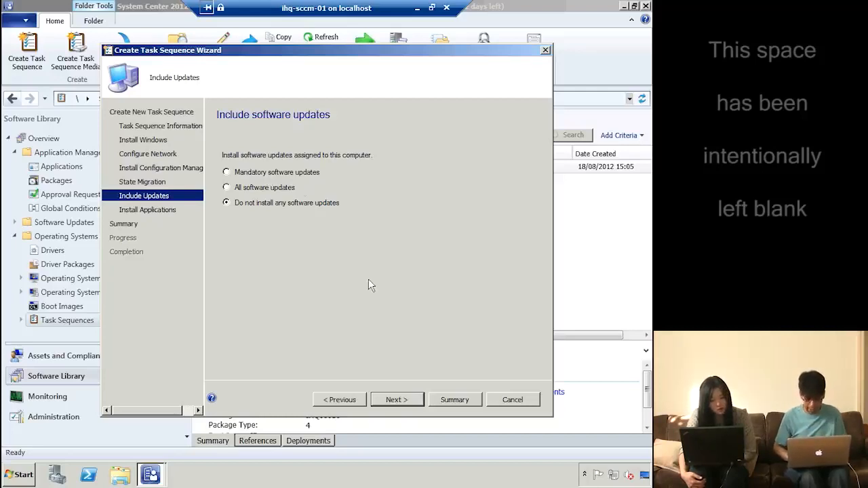
click(400, 400)
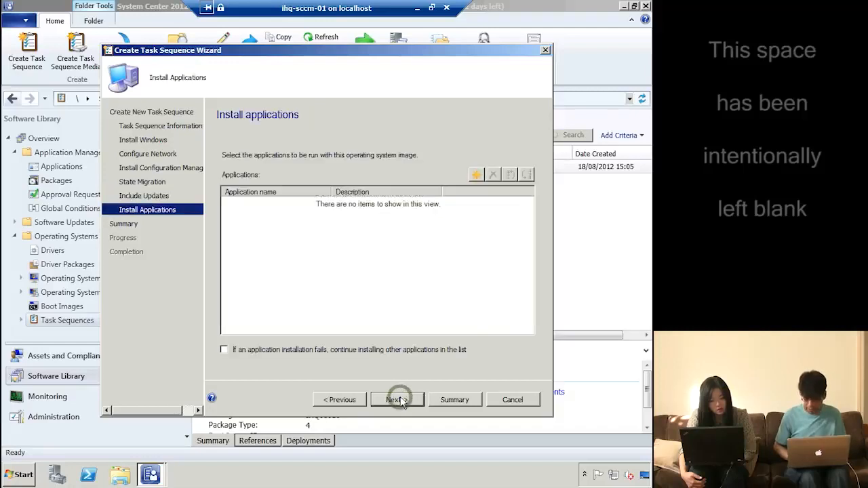
Add the 7-Zip 9.20 (x64 edition) application to the task sequence
click(477, 175)
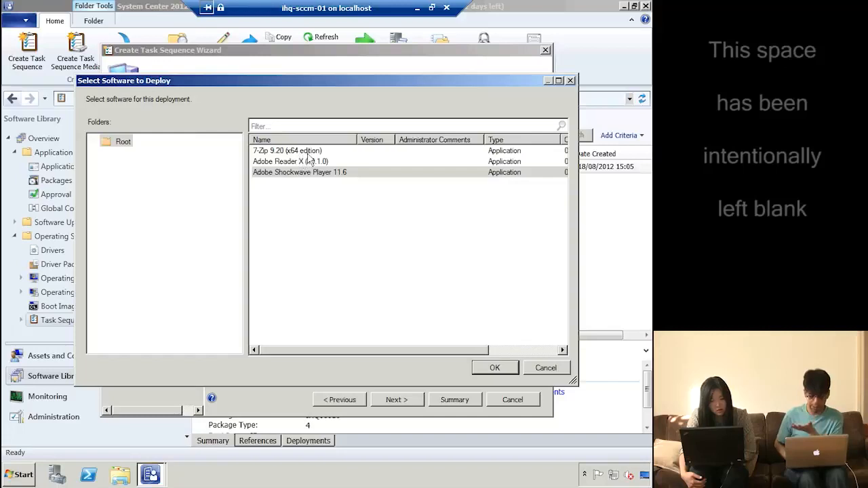
click(310, 151)
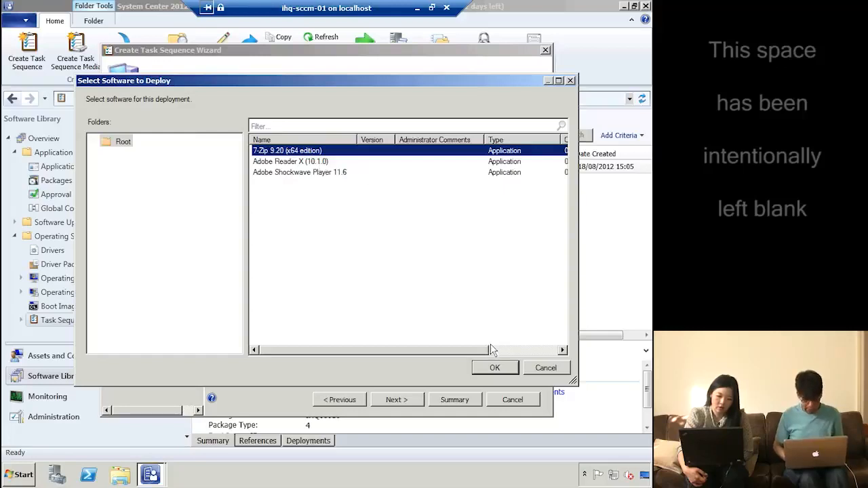
click(514, 366)
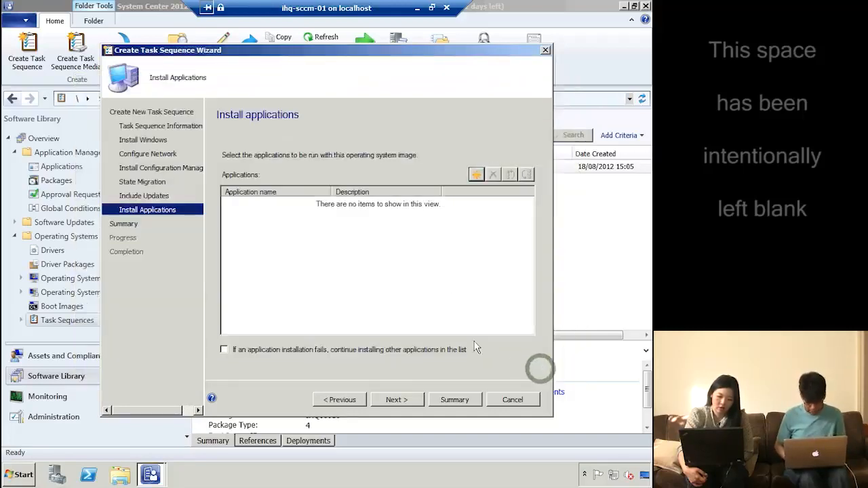
Finish the wizard to create install win7 and select it in Task Sequences
click(399, 401)
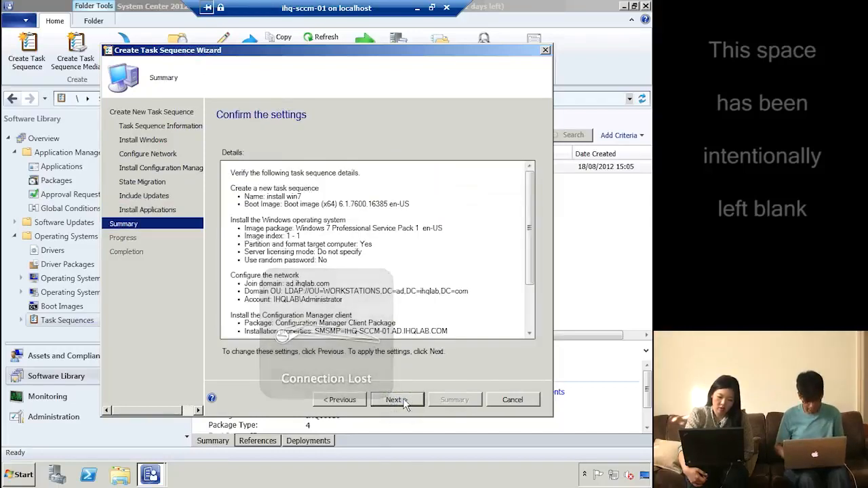
click(404, 403)
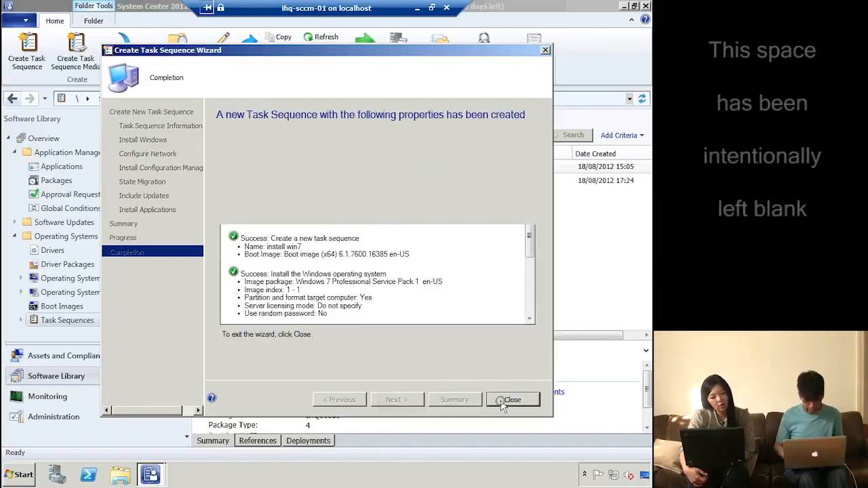
click(494, 403)
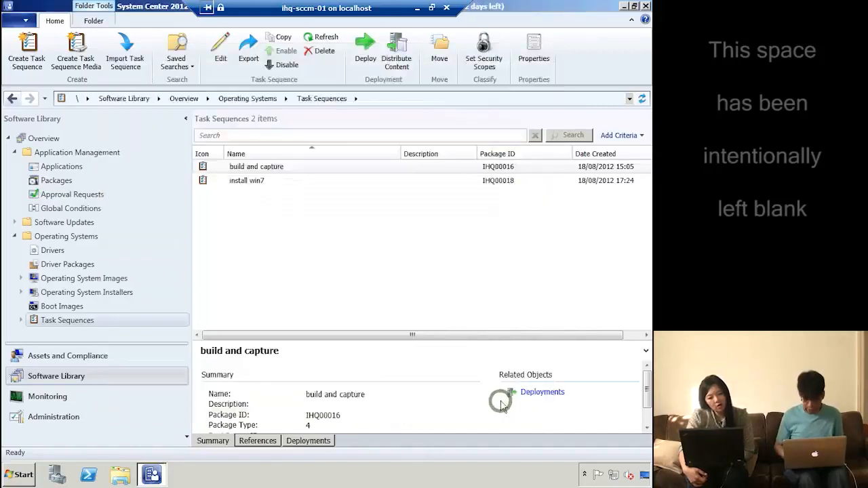
click(257, 182)
Deploy the install win7 task sequence to the All Unknown Computers collection
right_click(263, 183)
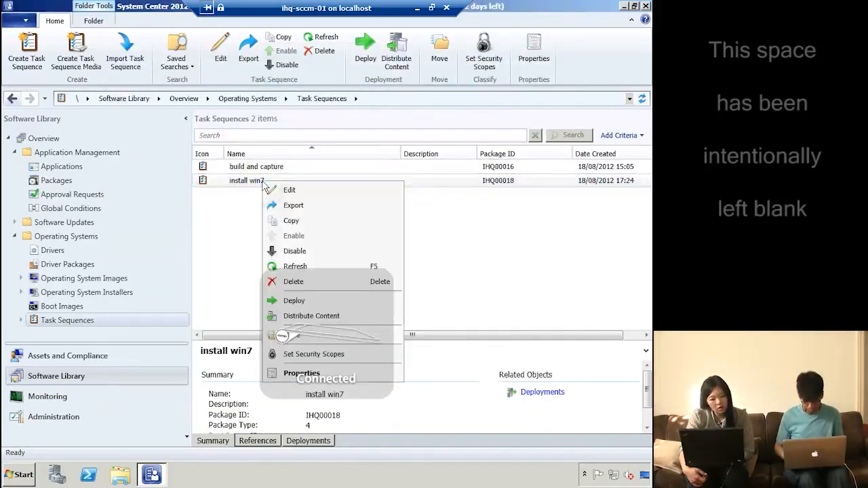
click(317, 300)
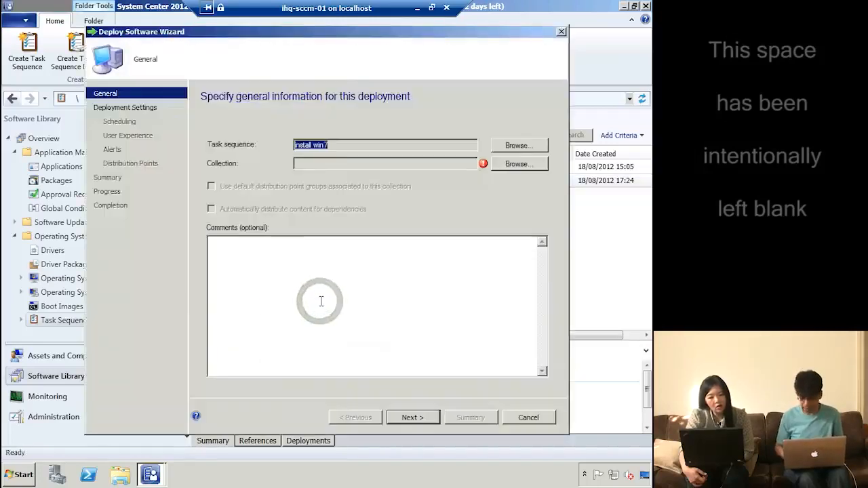
click(524, 168)
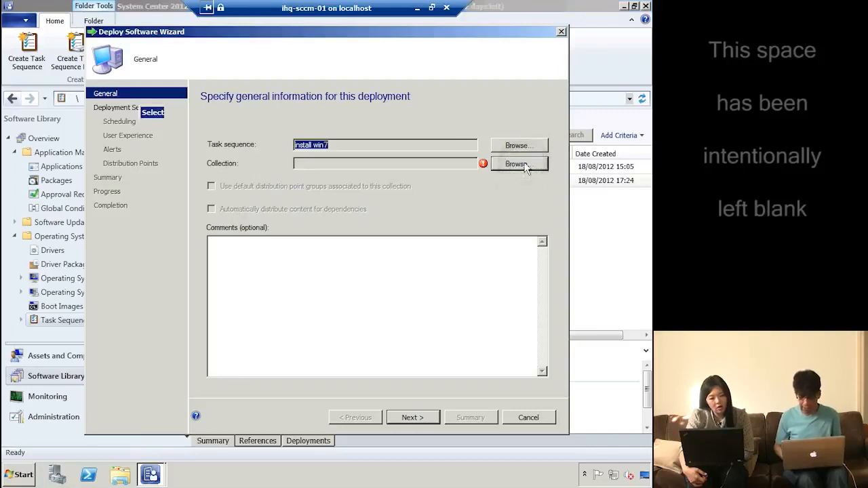
click(524, 168)
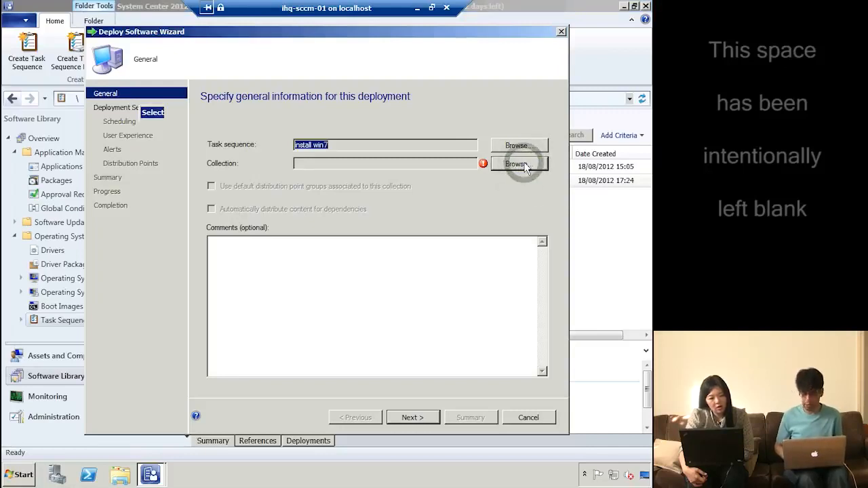
click(526, 165)
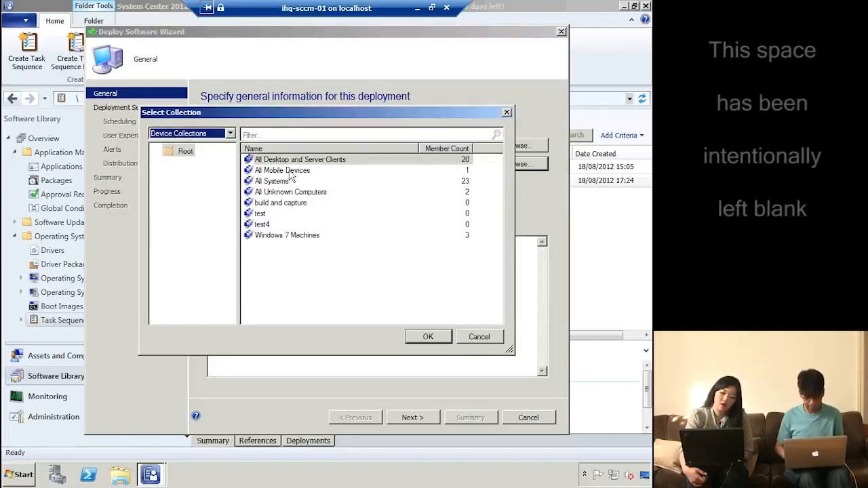
double_click(306, 192)
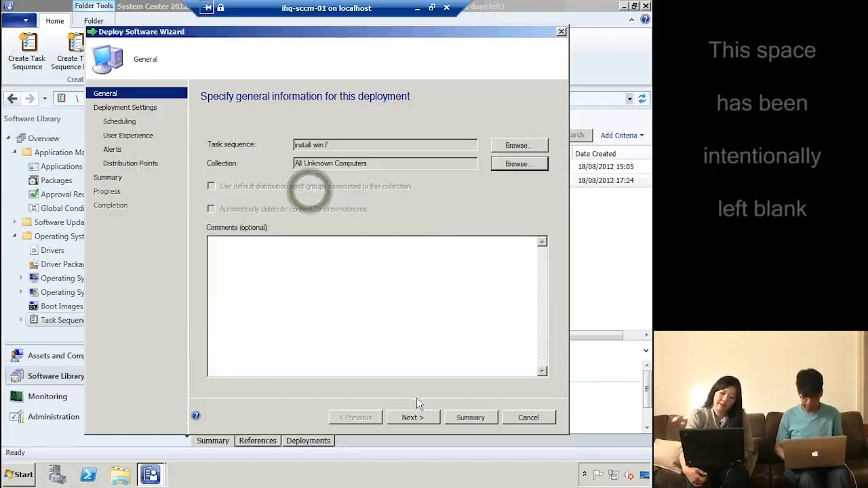
click(417, 415)
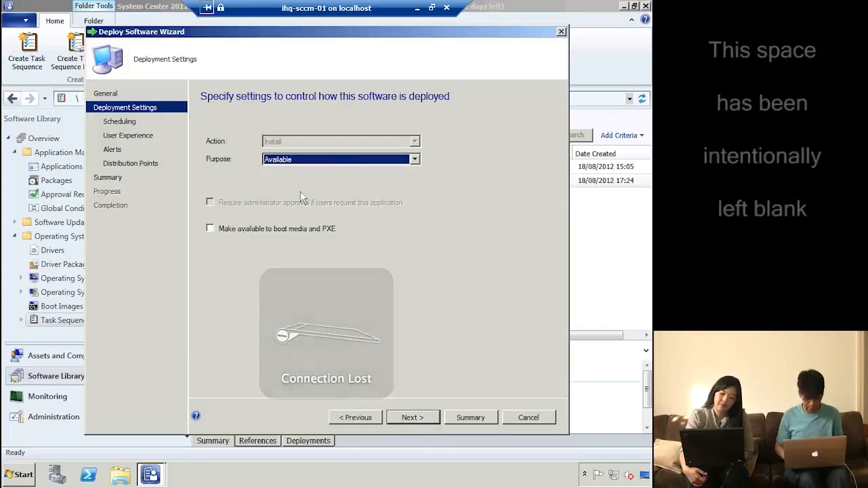
Make the deployment available to boot media and PXE, keeping default scheduling, user experience and alerts
click(284, 231)
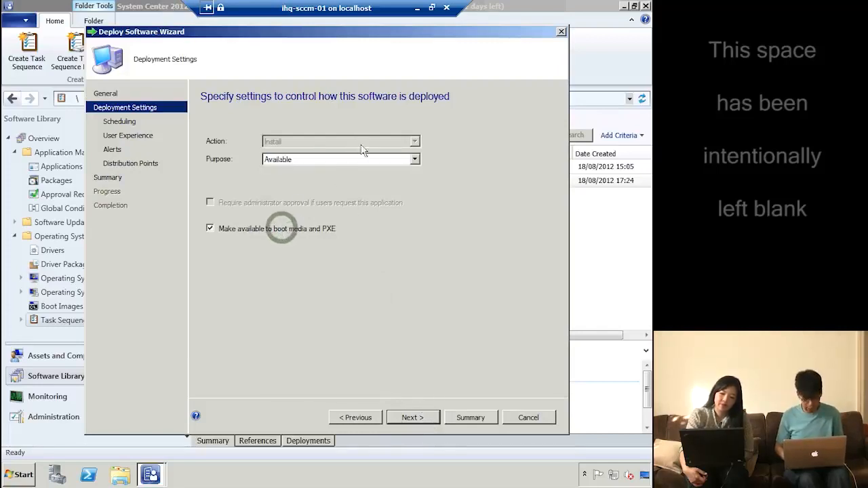
click(407, 418)
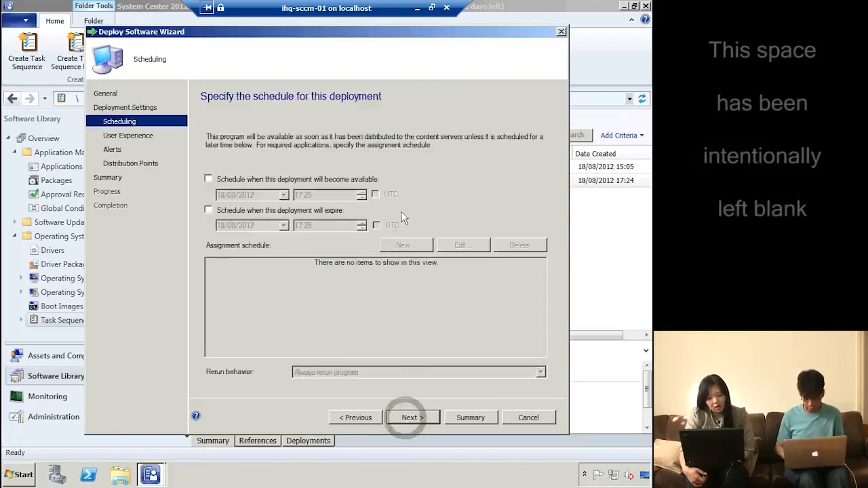
click(428, 419)
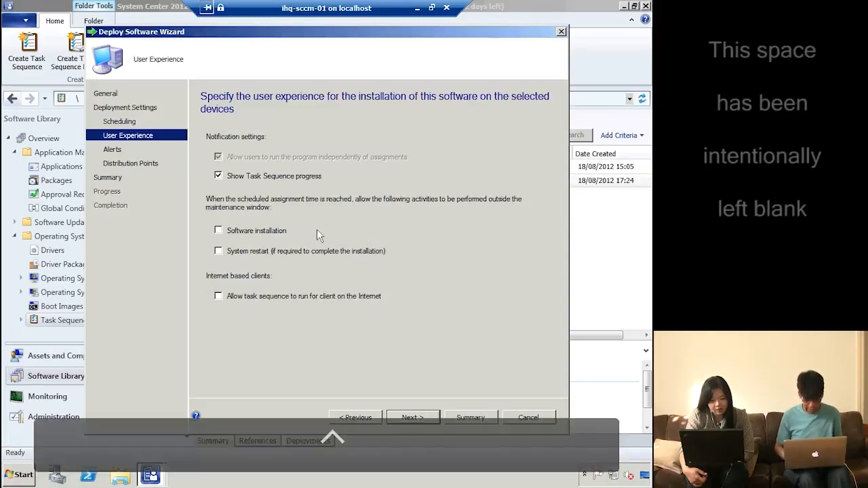
click(413, 418)
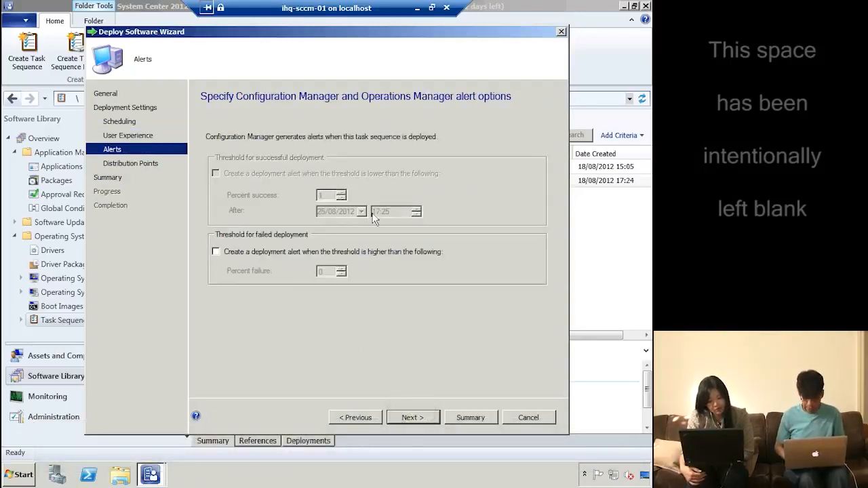
click(414, 418)
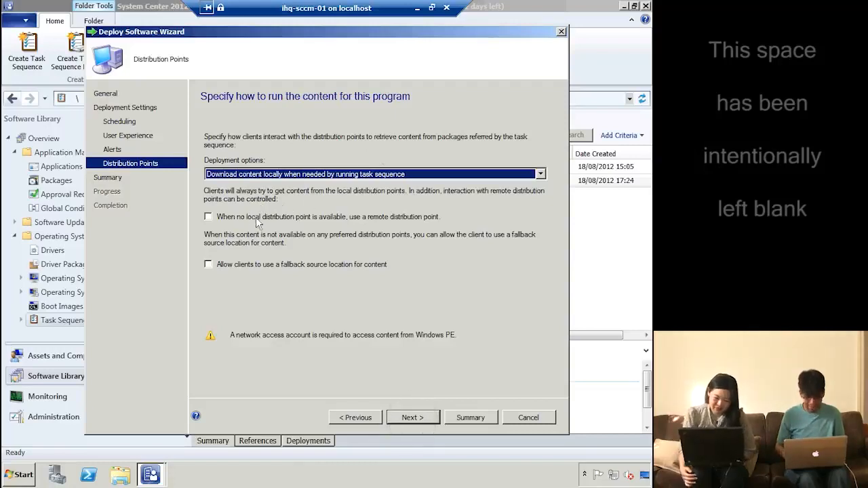
Keep the distribution point option to download content locally when needed, then complete the deployment
click(356, 175)
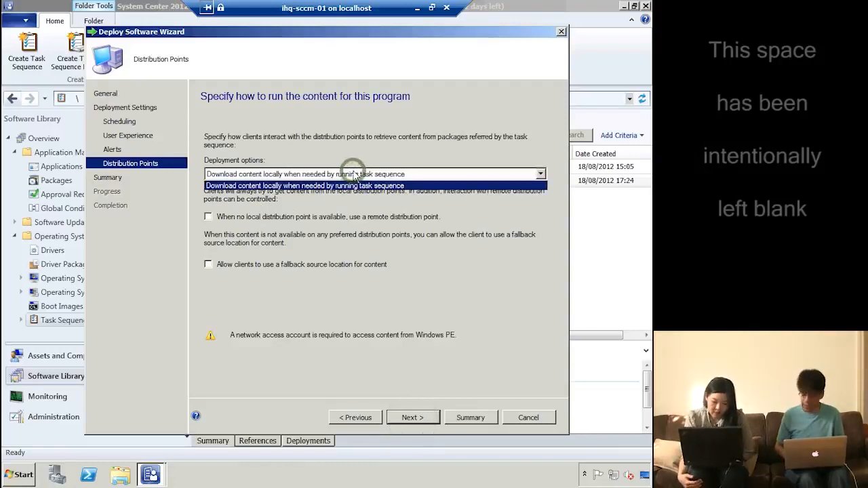
click(356, 178)
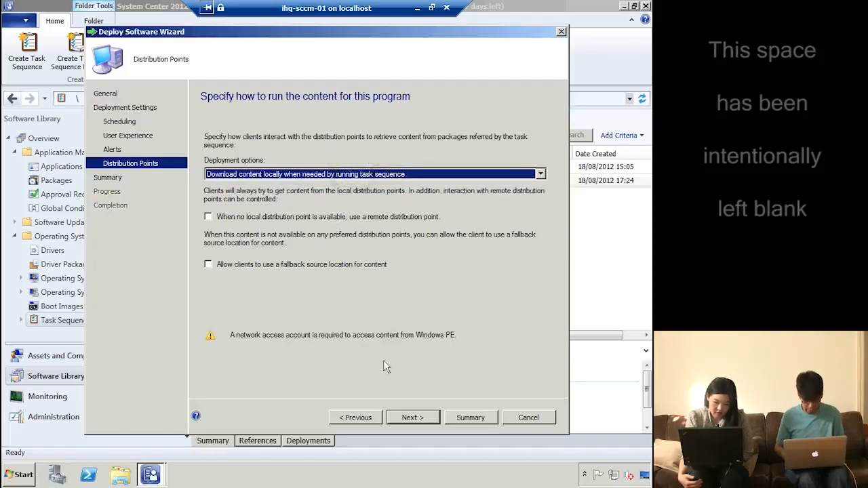
click(409, 418)
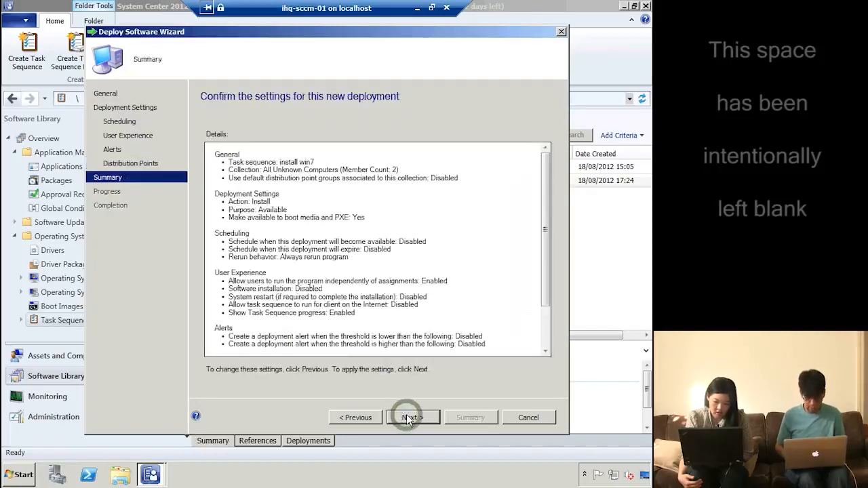
click(407, 418)
click(524, 417)
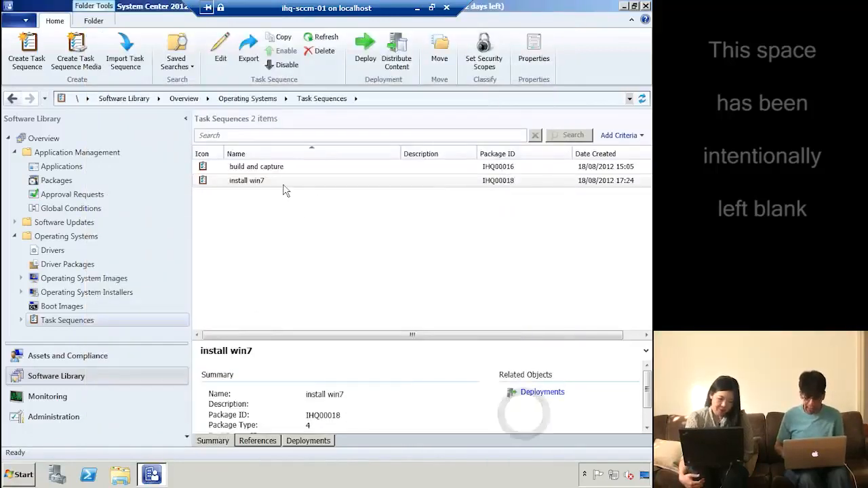
Open the install win7 task sequence in the Task Sequence Editor
click(256, 184)
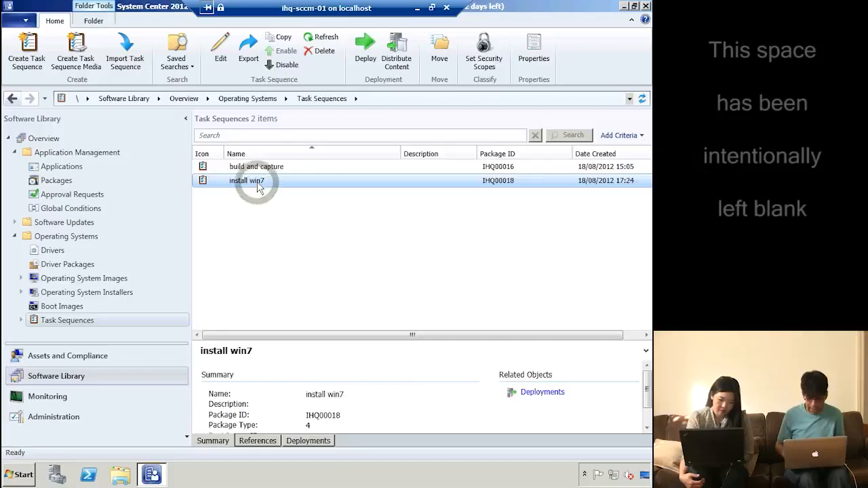
right_click(258, 186)
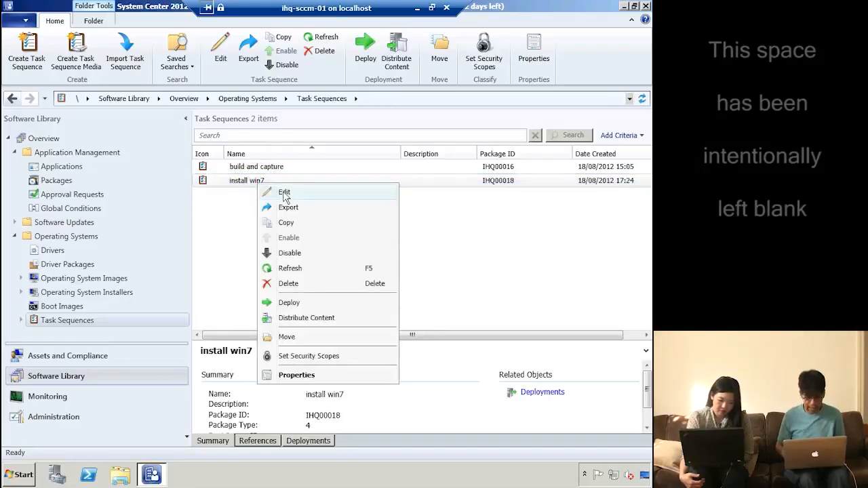
click(284, 195)
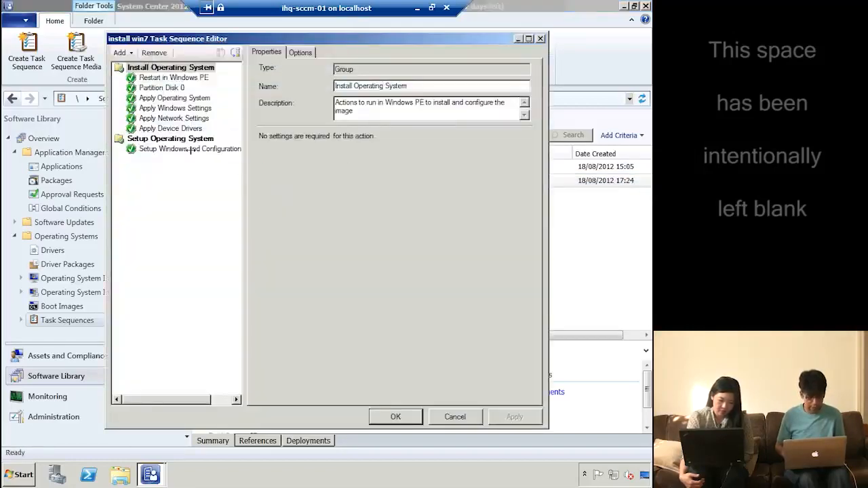
click(191, 154)
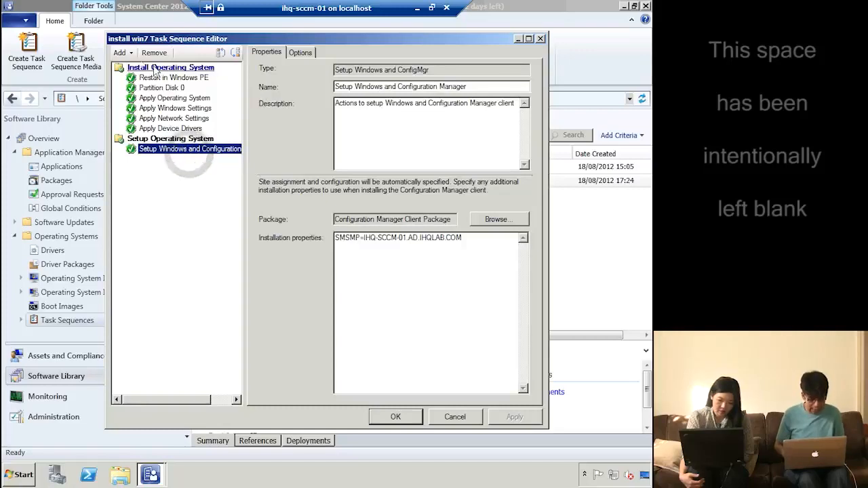
Add a trial Install Package step without choosing a package, then remove it again
click(130, 54)
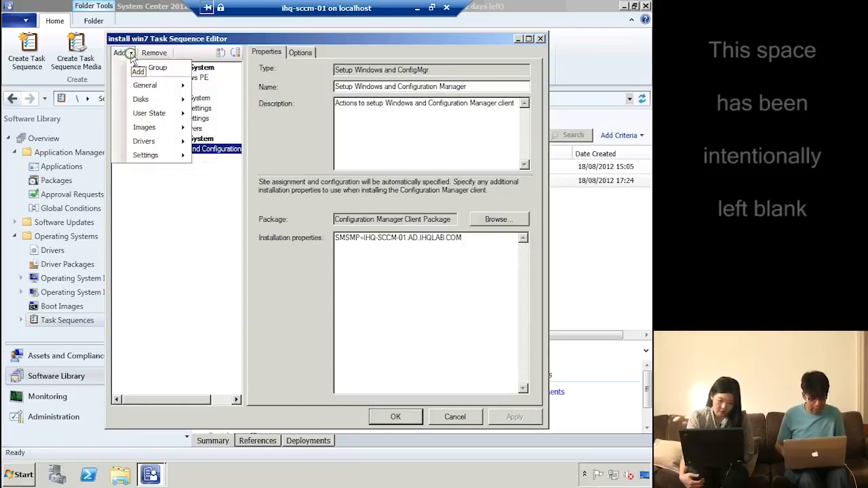
click(172, 84)
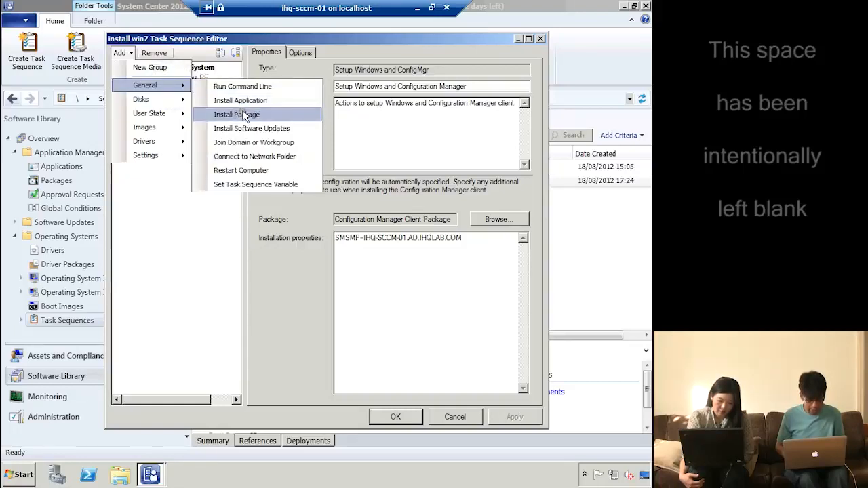
click(244, 115)
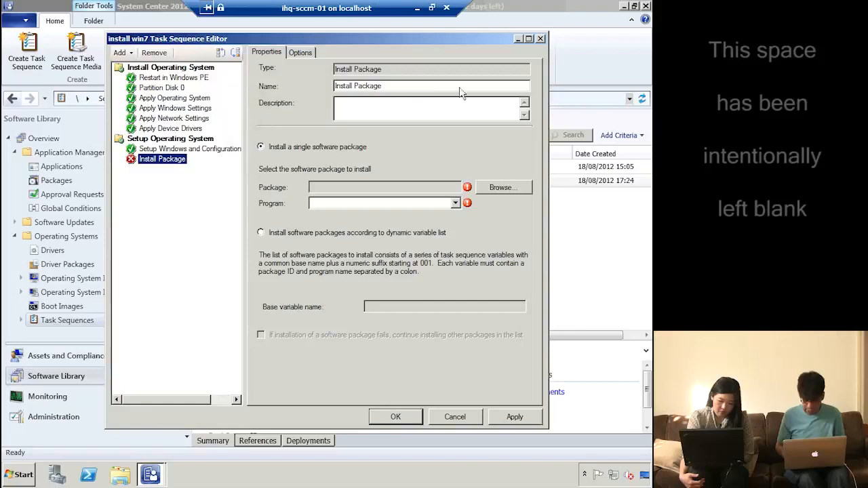
click(499, 186)
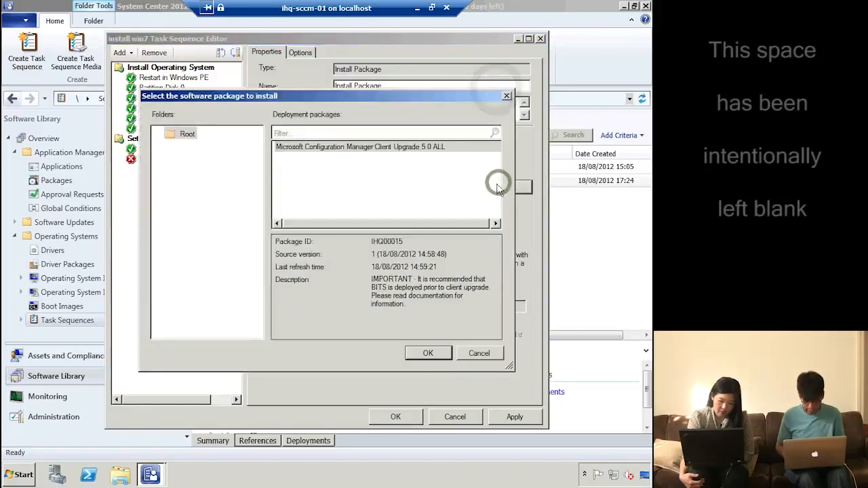
click(480, 354)
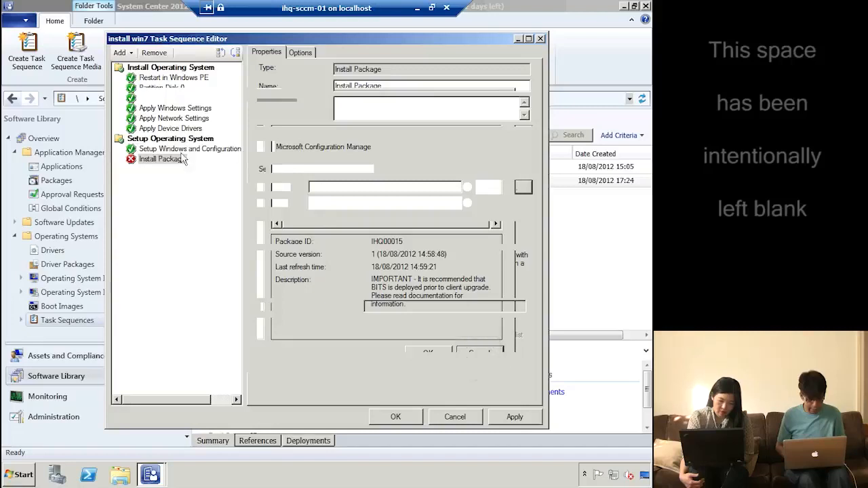
click(155, 54)
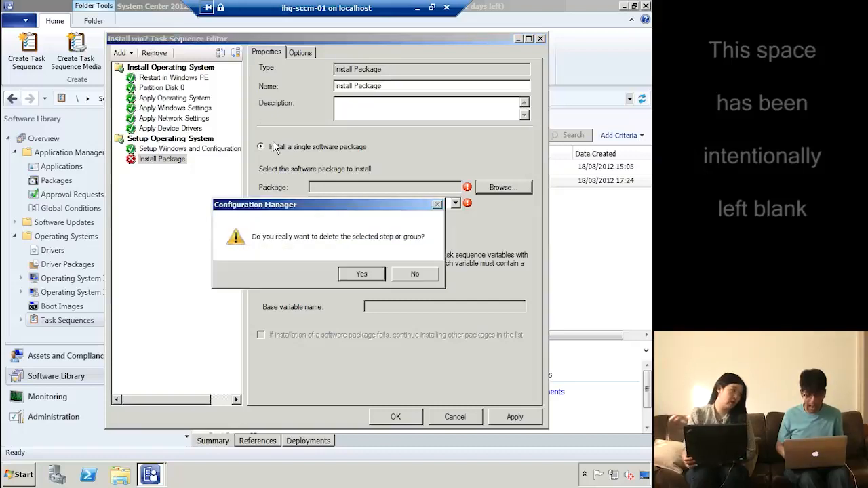
click(360, 276)
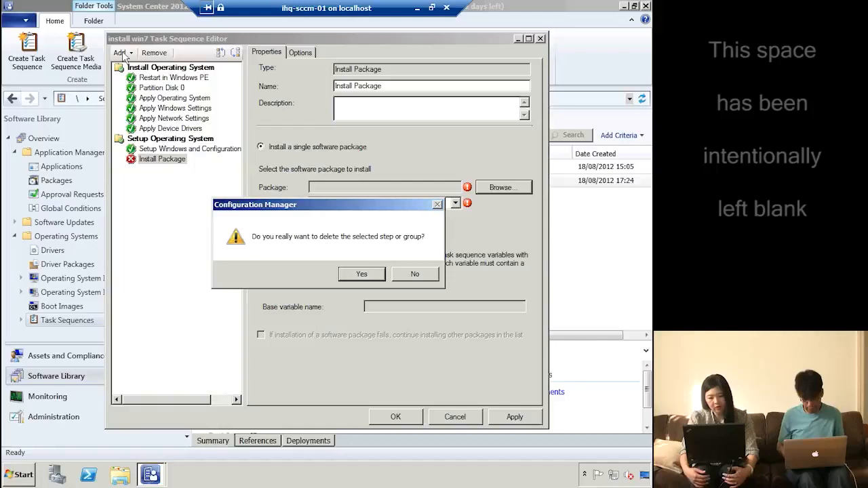
click(362, 275)
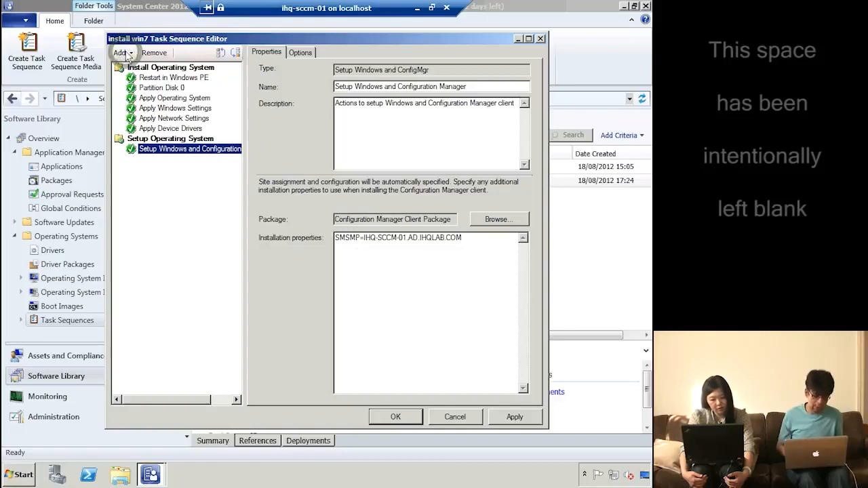
Add an Install Application step installing 7-Zip 9.20 (x64 edition) and save the task sequence
click(126, 55)
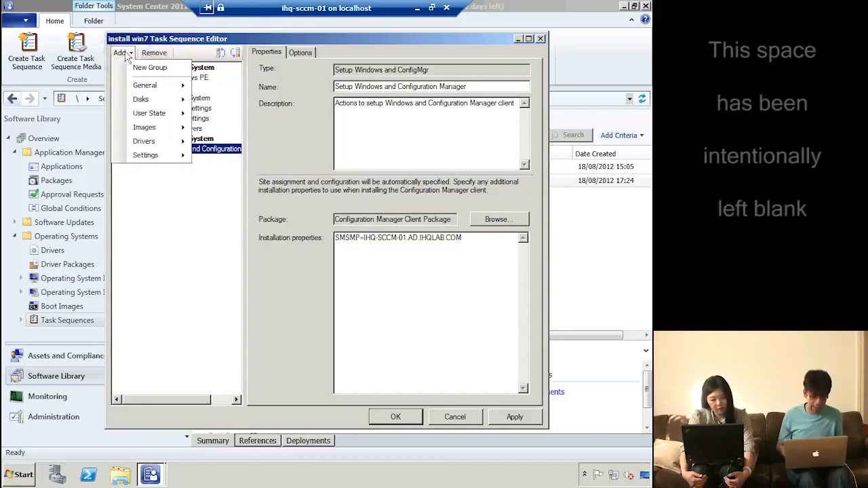
click(149, 86)
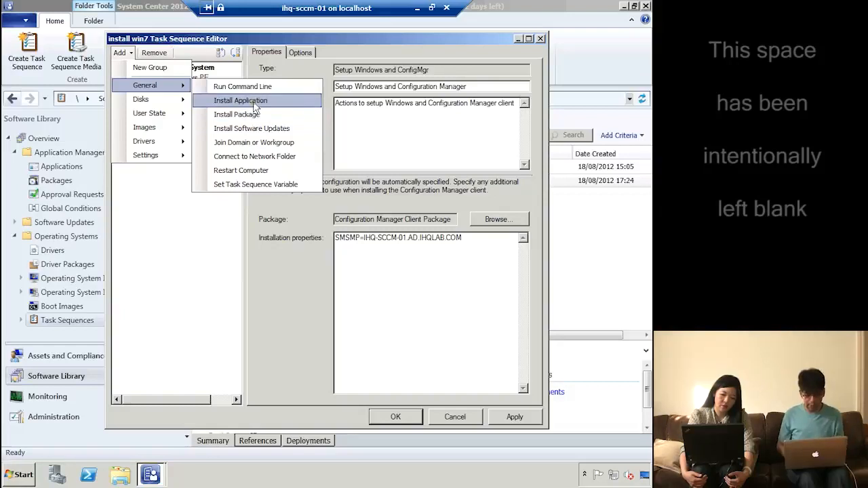
click(251, 101)
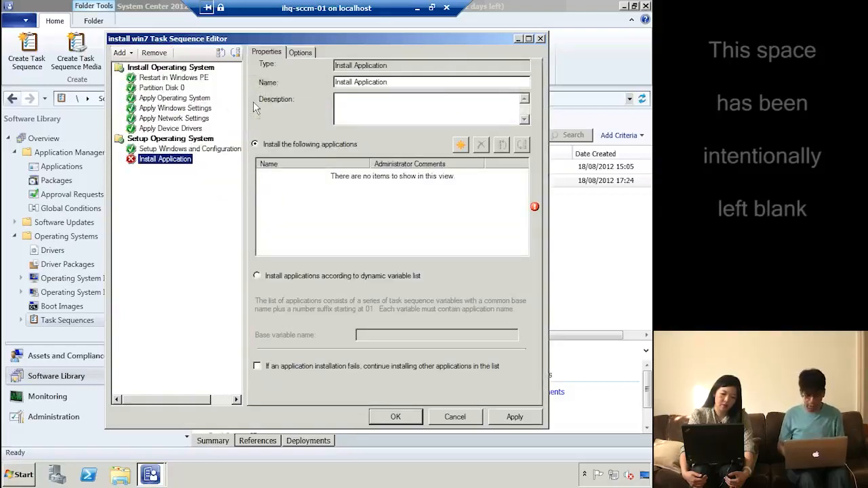
click(363, 205)
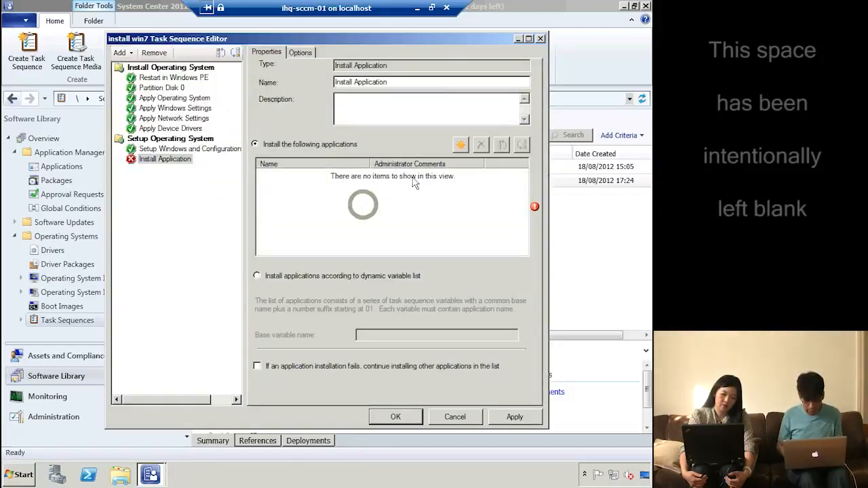
click(460, 145)
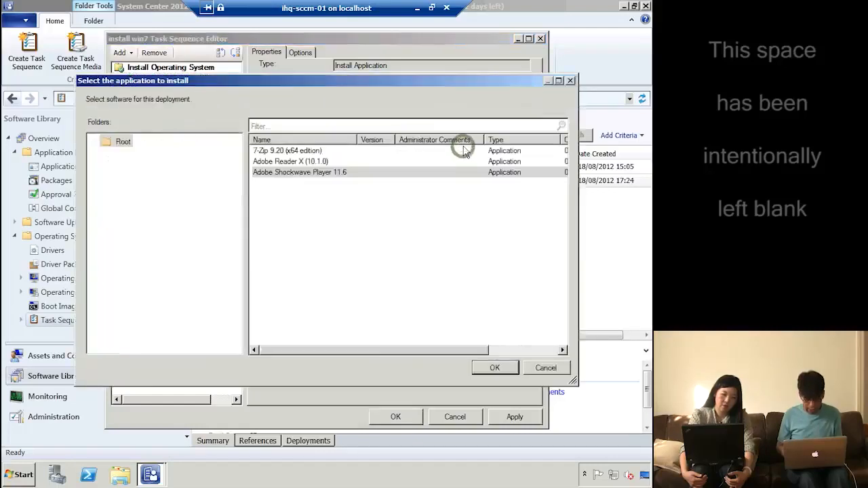
double_click(296, 151)
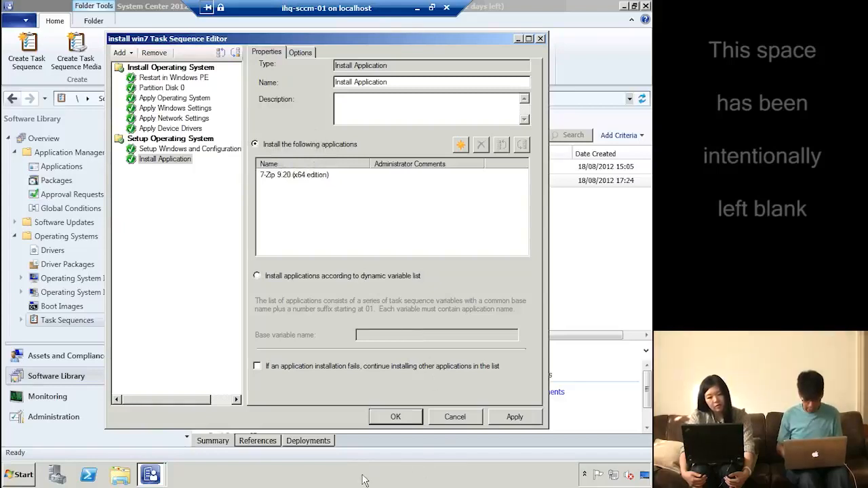
click(394, 417)
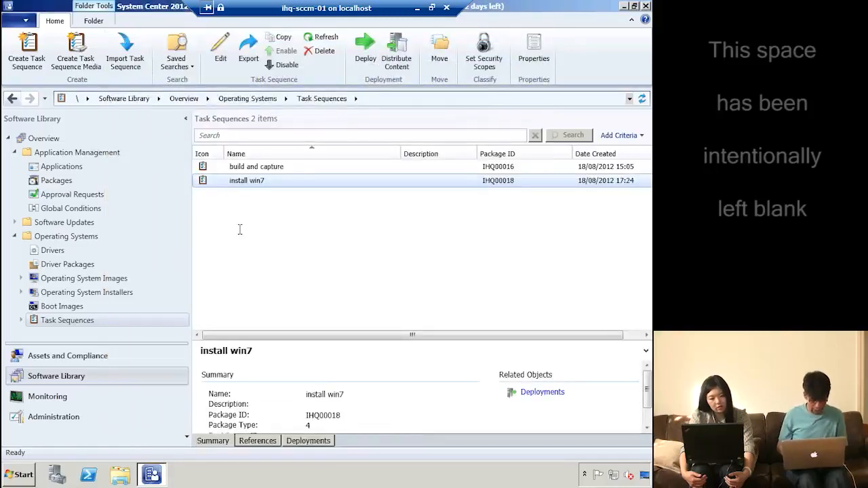
Schedule the selected software updates for the Windows 7 Professional SP1 image as soon as possible
click(112, 280)
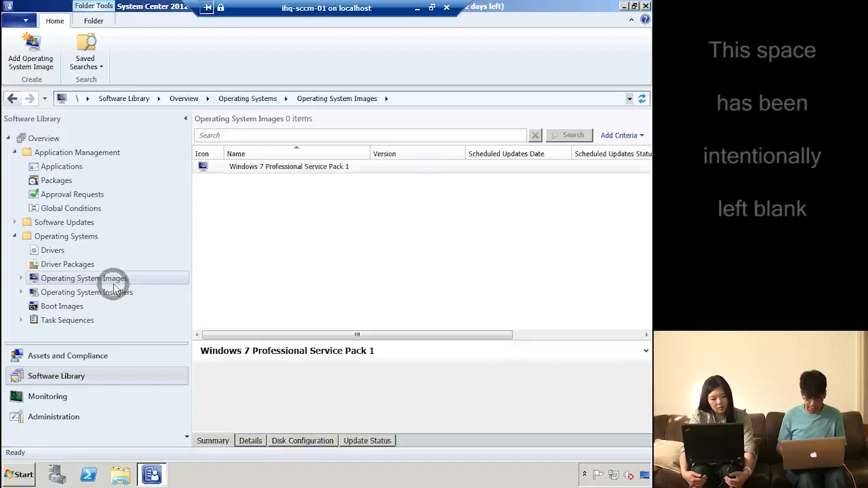
right_click(309, 172)
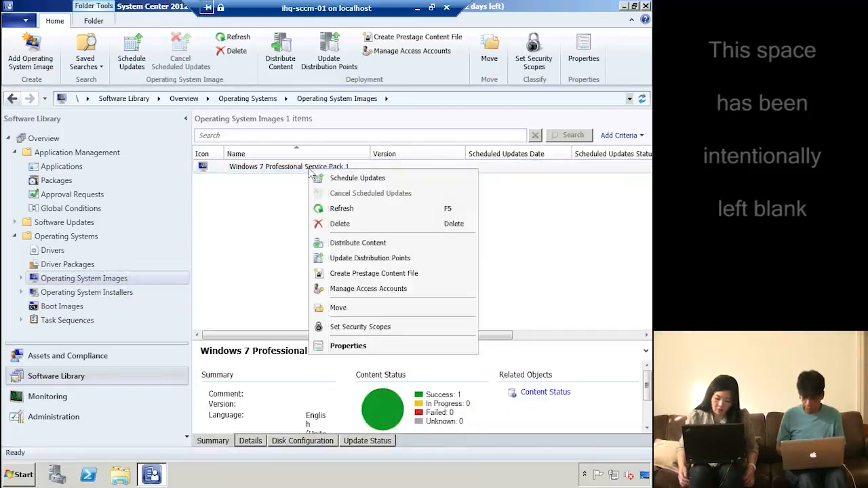
click(347, 181)
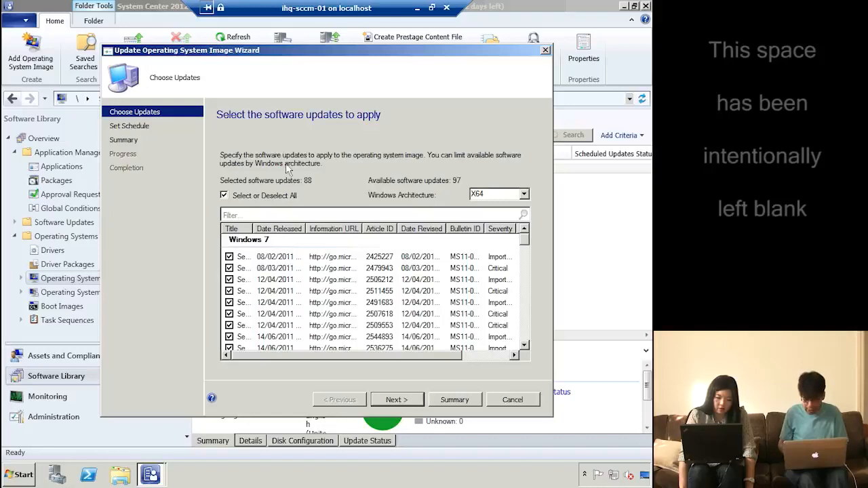
click(399, 400)
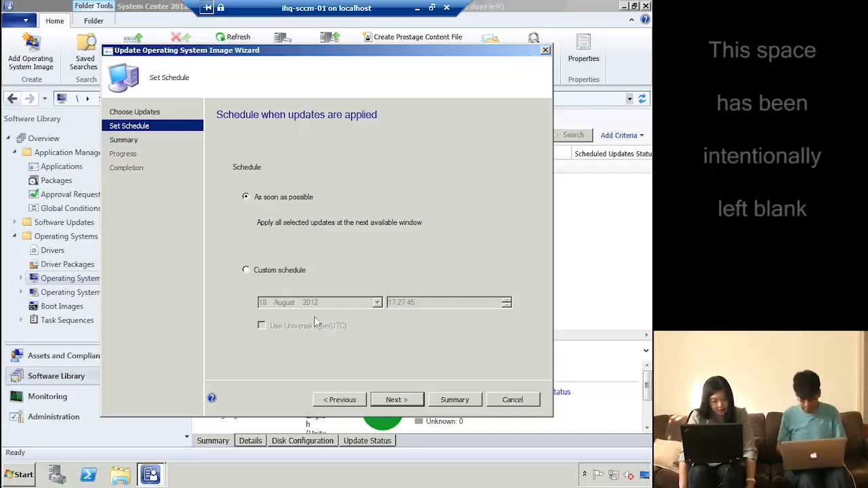
click(392, 401)
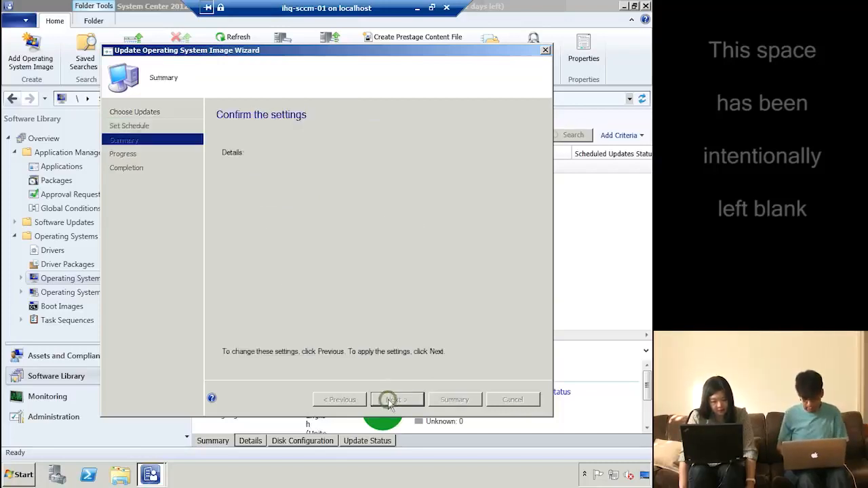
click(398, 400)
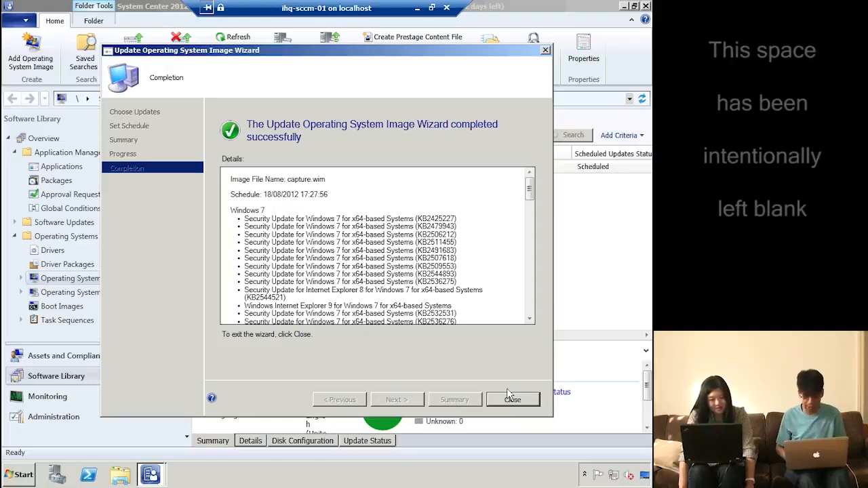
click(511, 398)
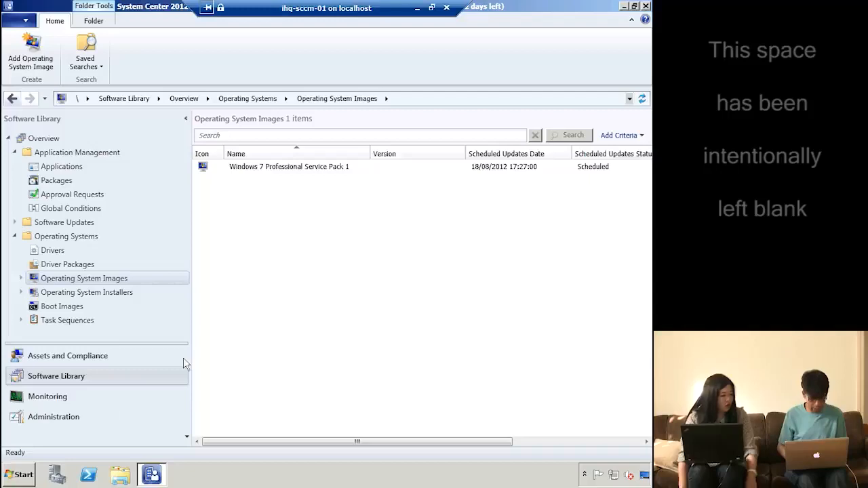
Browse in Windows Explorer to the empty slowData (D:)\source\drivers folder
click(15, 473)
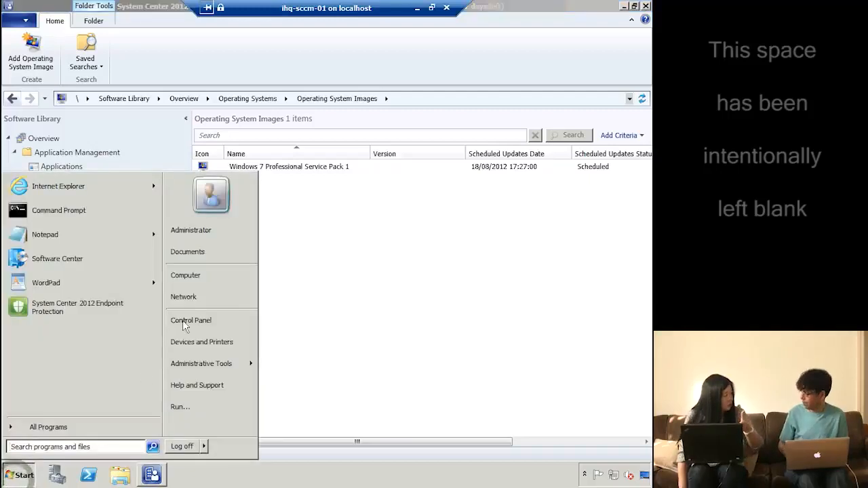
click(209, 277)
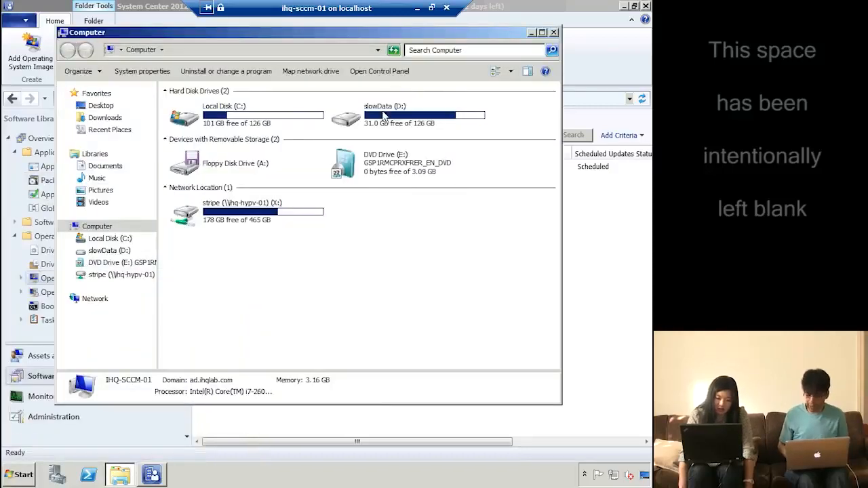
double_click(383, 120)
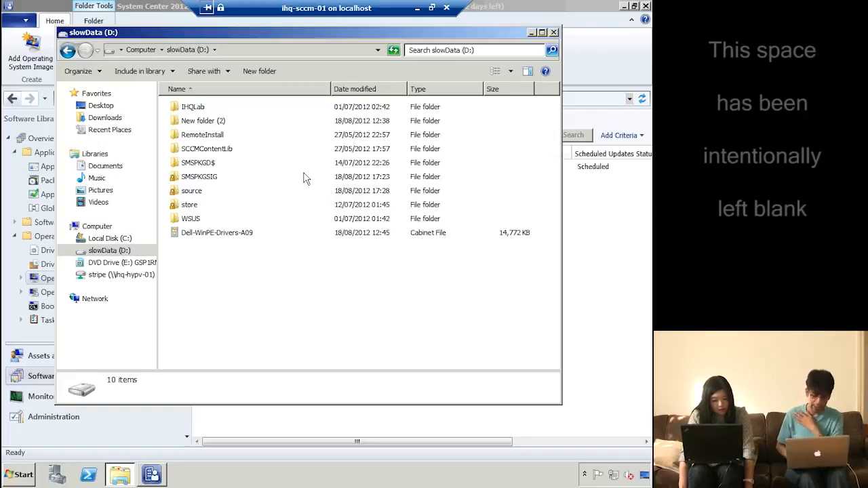
click(194, 194)
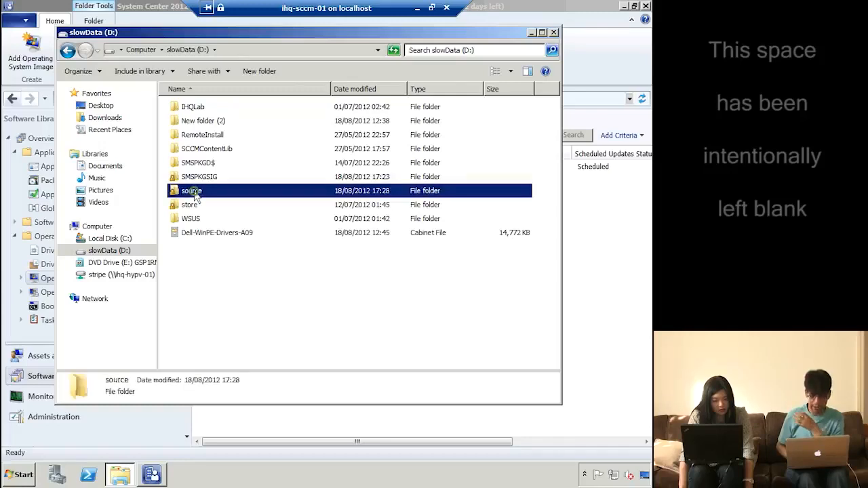
double_click(195, 194)
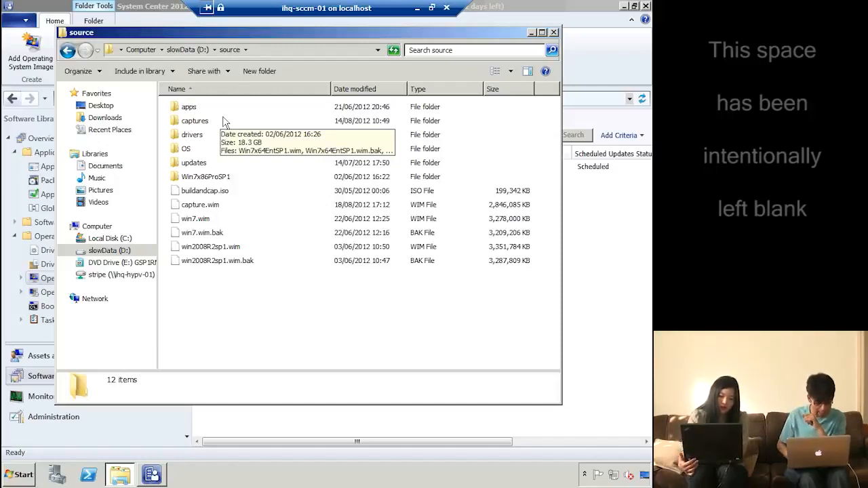
click(198, 137)
click(198, 136)
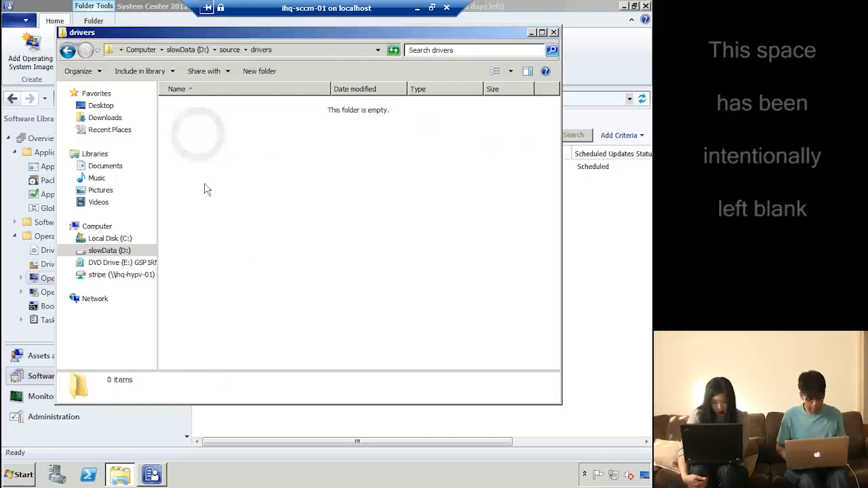
Create a new folder named alldrivers inside the drivers folder
right_click(205, 184)
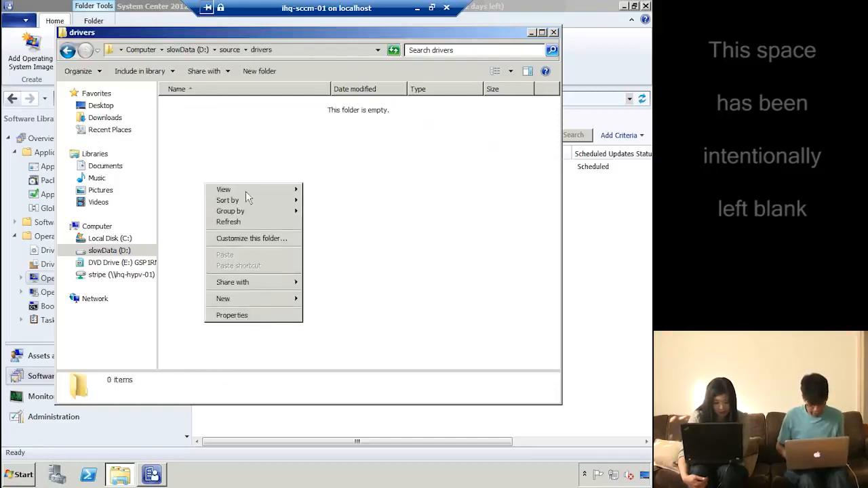
mouse_move(248, 195)
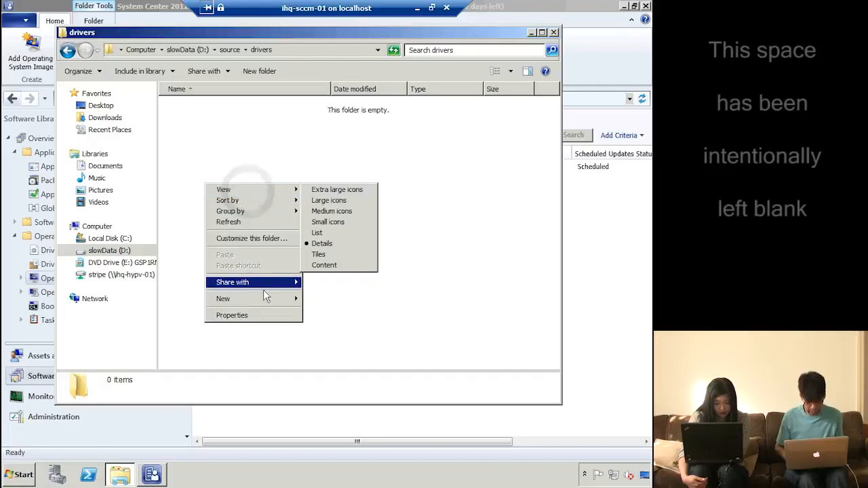
mouse_move(269, 303)
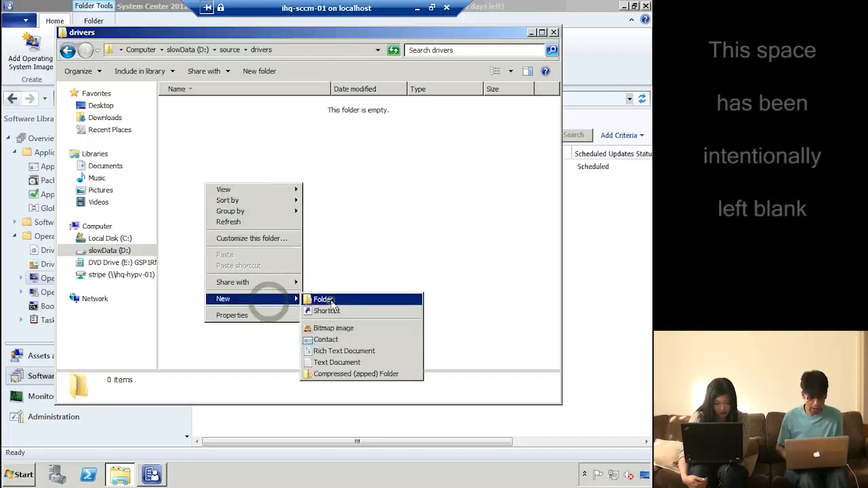
click(325, 300)
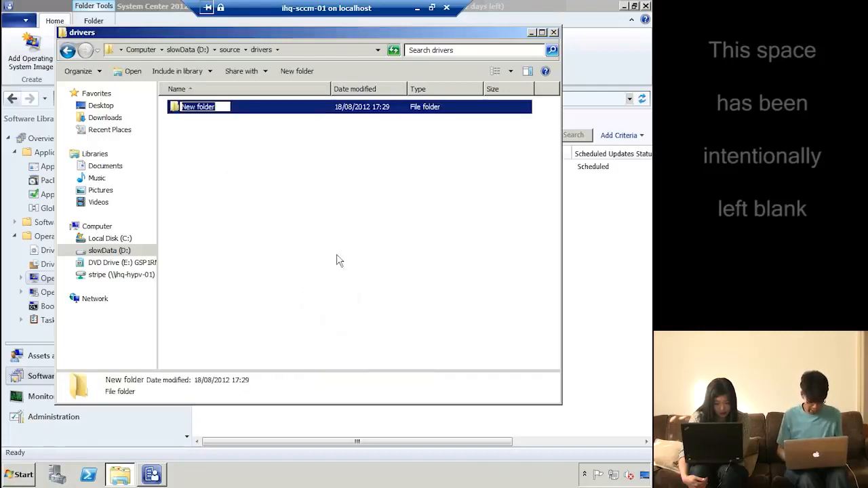
text(alldri)
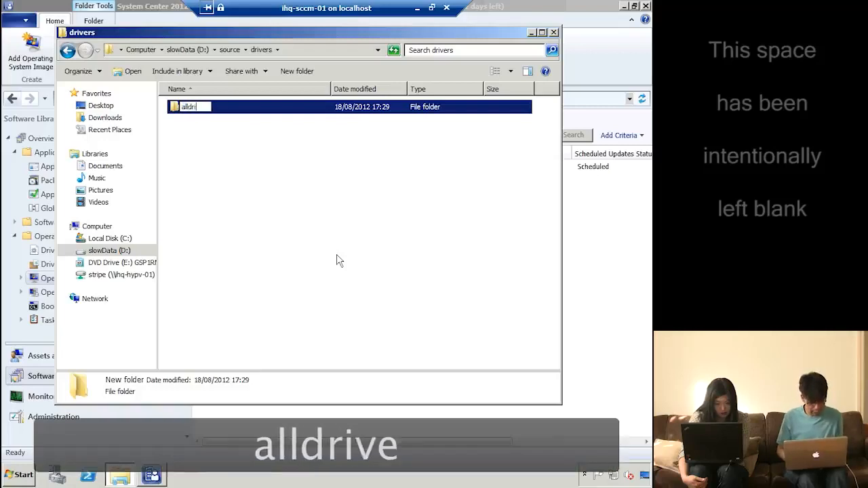
text(vers)
key(Return)
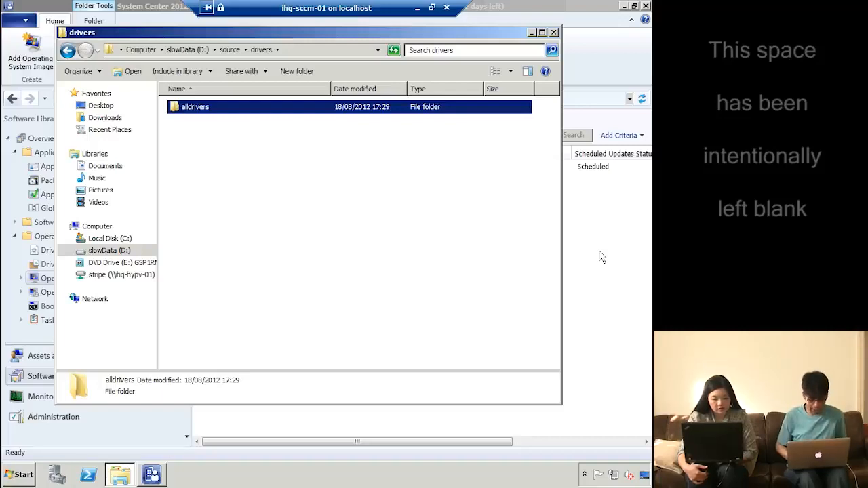
Start a new driver package named Aldrivers and browse for its source folder
click(603, 230)
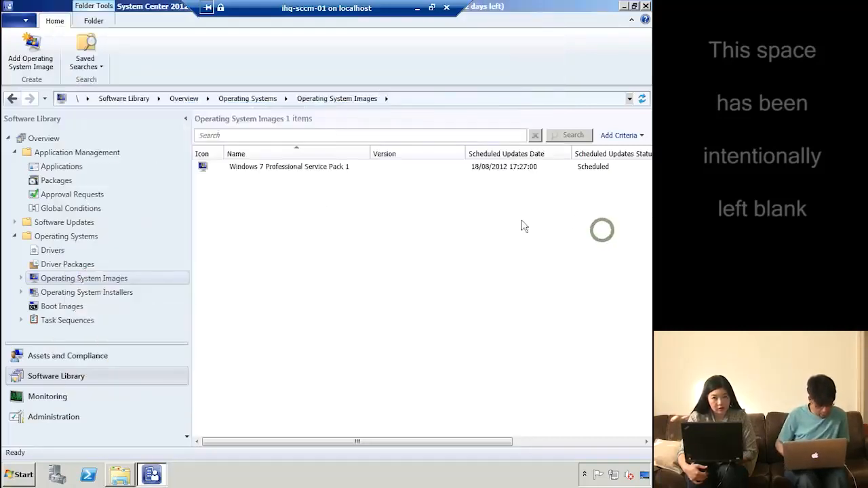
click(66, 264)
right_click(63, 265)
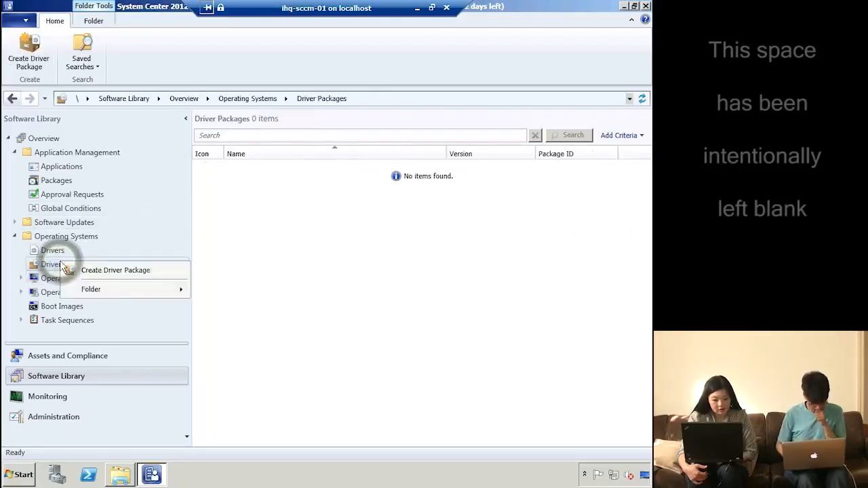
click(131, 270)
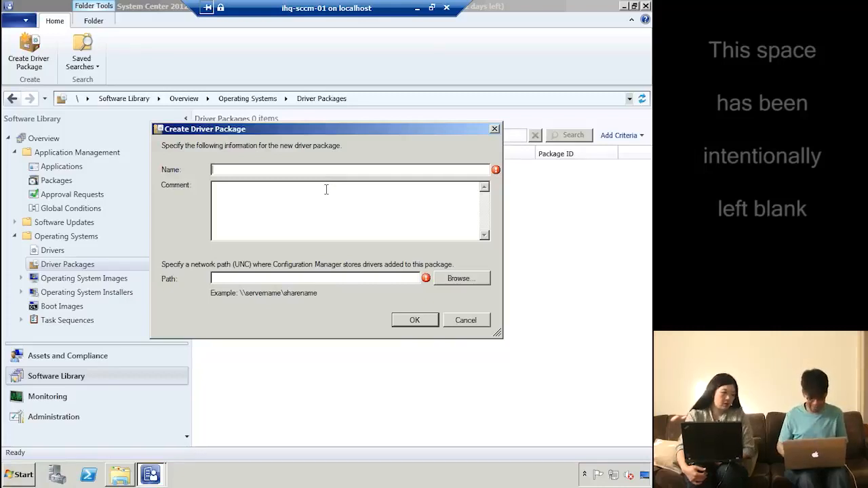
text(Aldrivers)
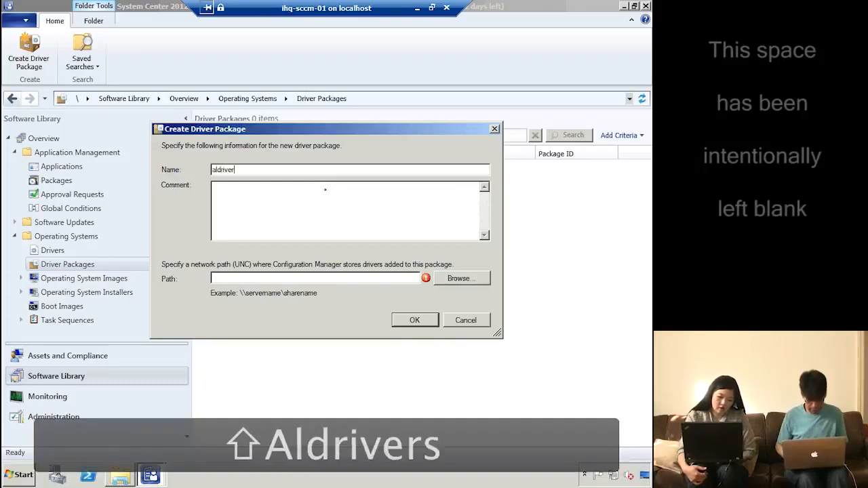
click(458, 278)
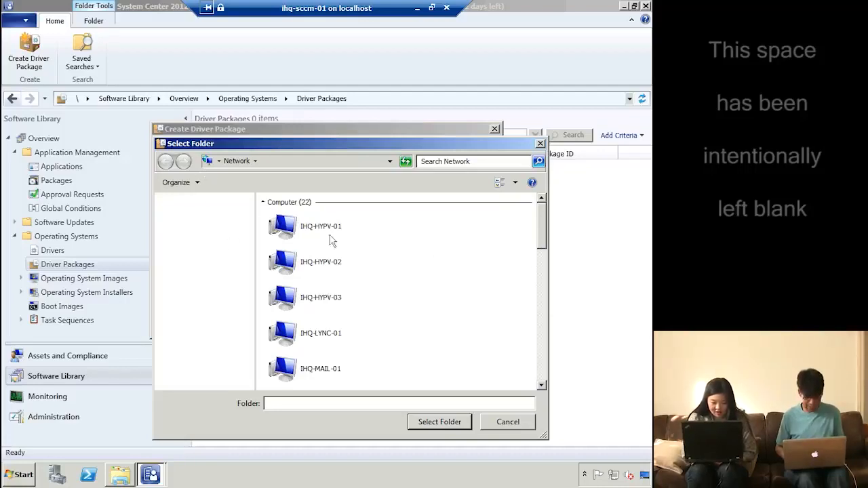
Navigate the folder picker to the \\IHQ-SCCM-01\source share, browsing its subfolders
click(274, 162)
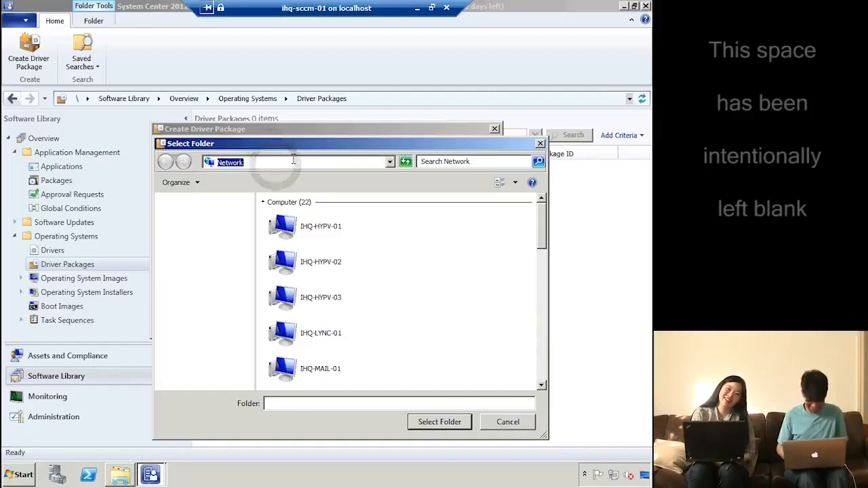
text(\\ihq-sc)
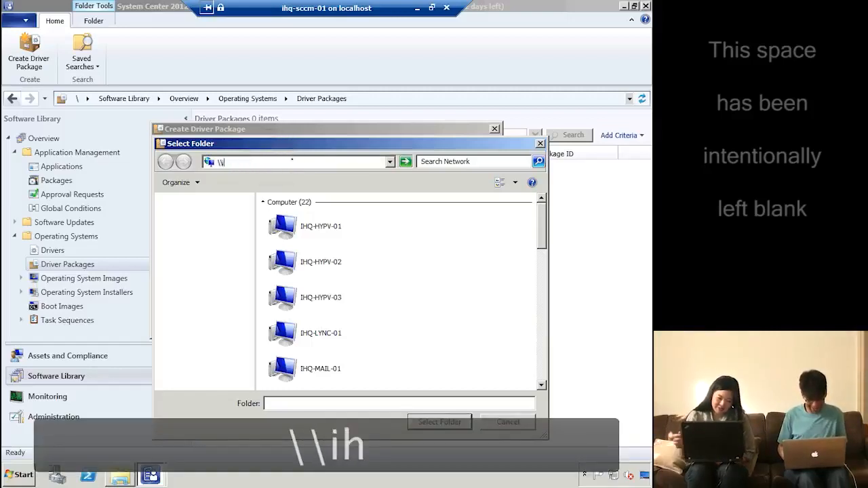
text(c)
key(Down)
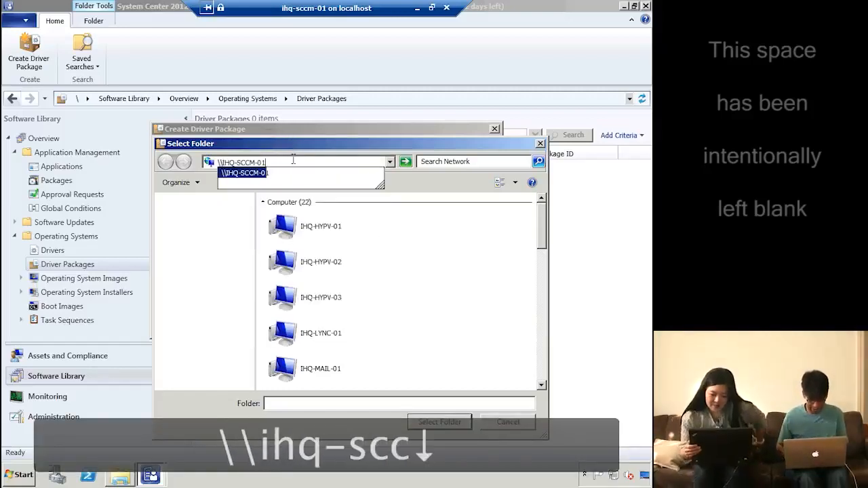
key(Return)
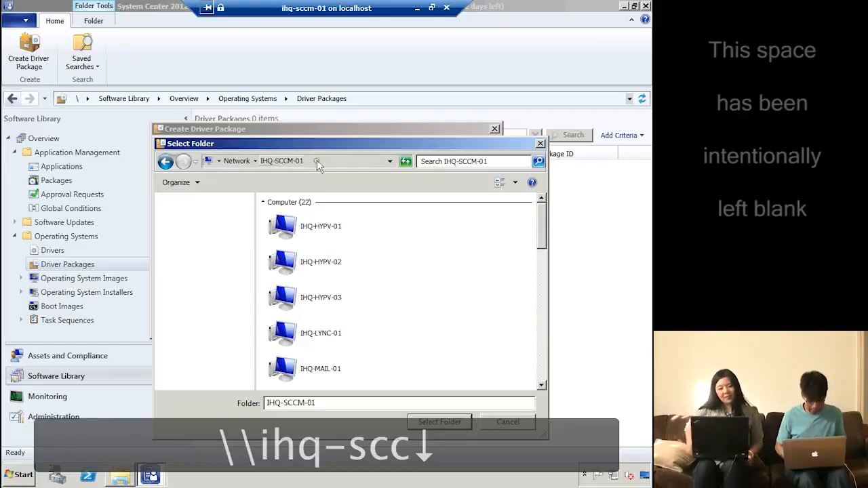
click(317, 160)
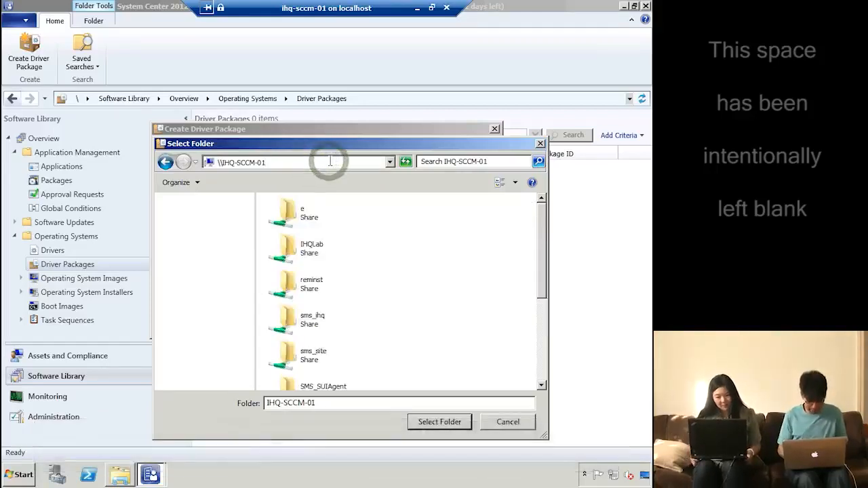
text(\sour)
key(Down)
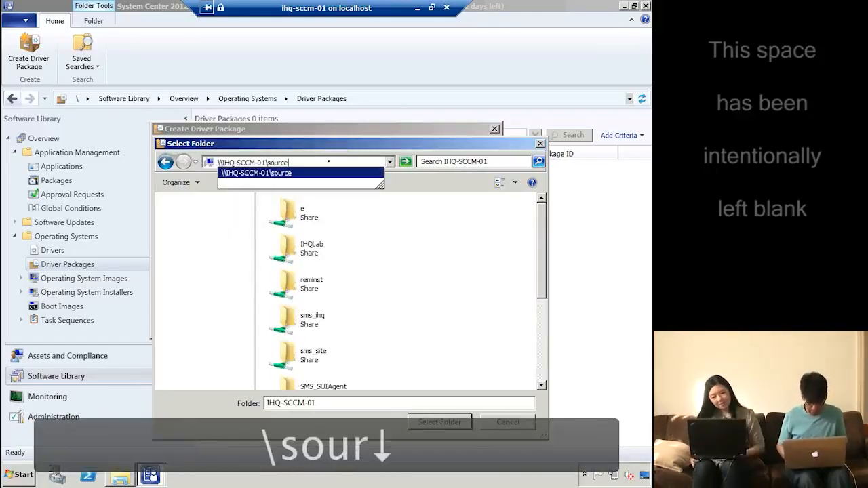
text(\)
key(Down)
key(Down)
key(Down)
key(Down)
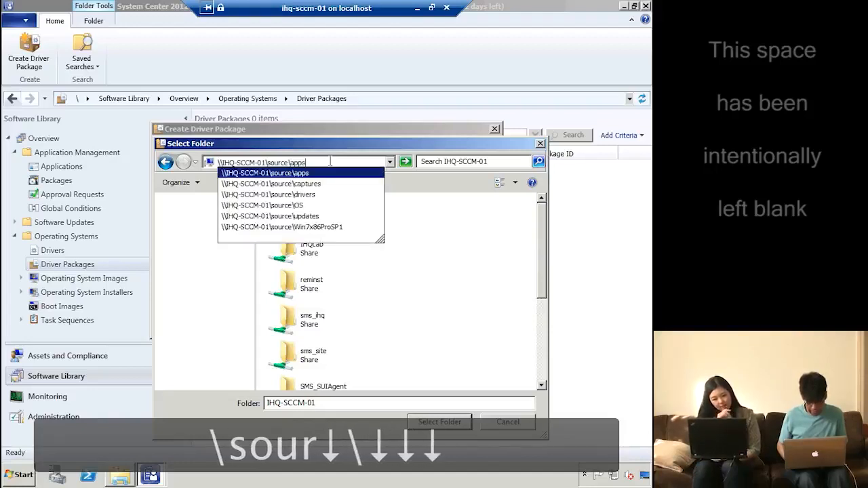
key(Down)
key(Down)
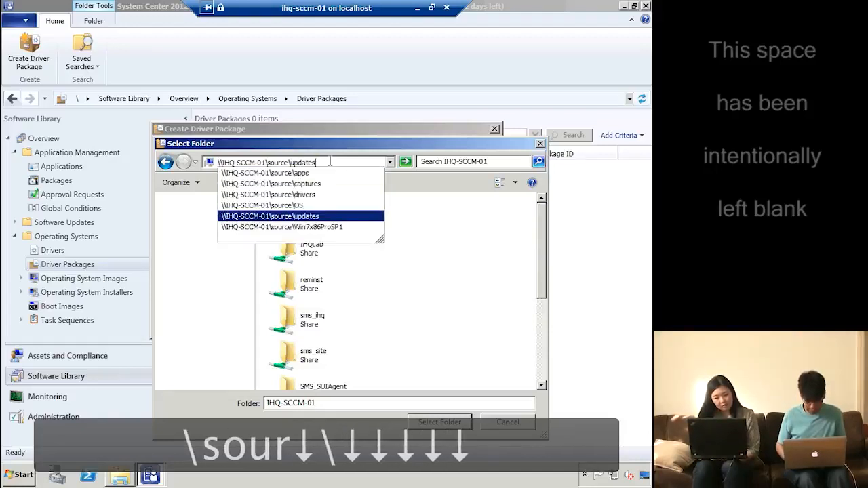
text(\)
key(Down)
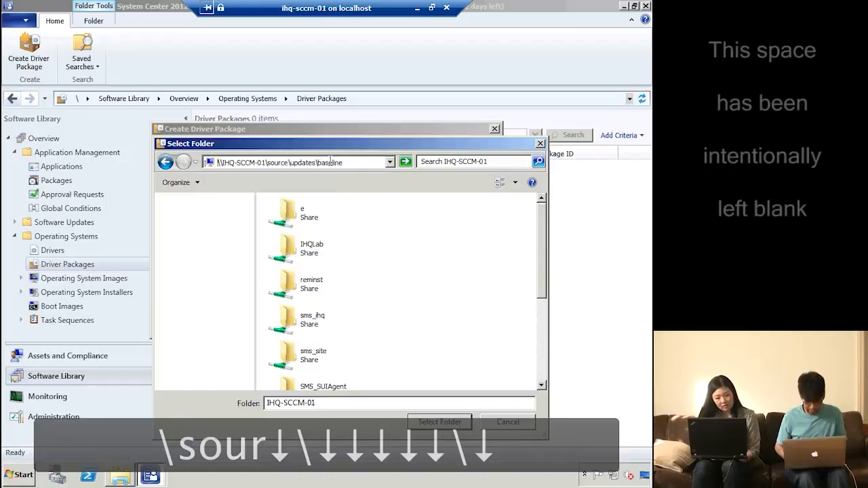
key(Return)
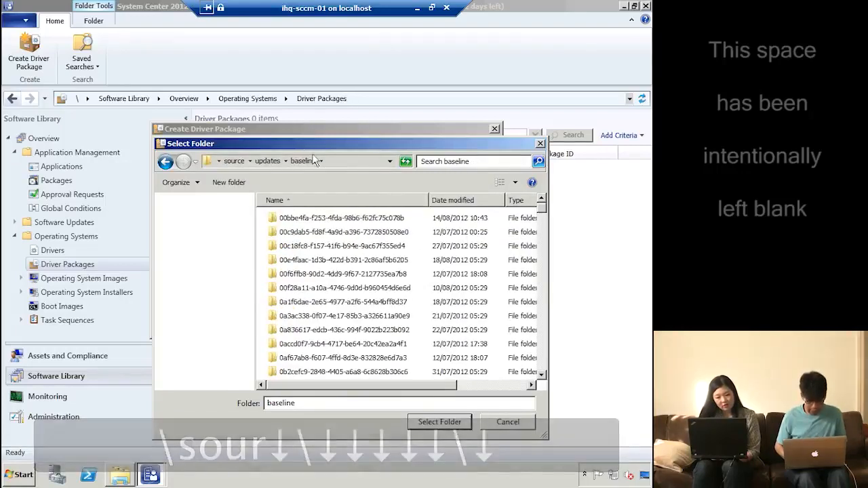
click(250, 160)
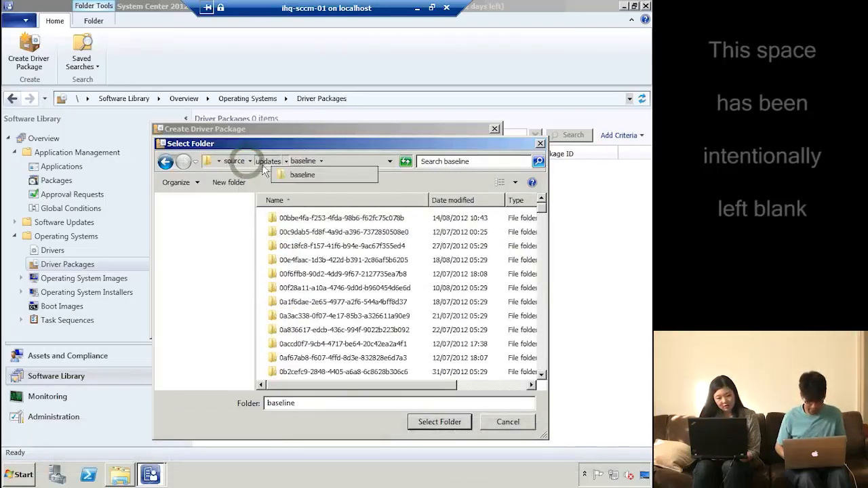
click(287, 163)
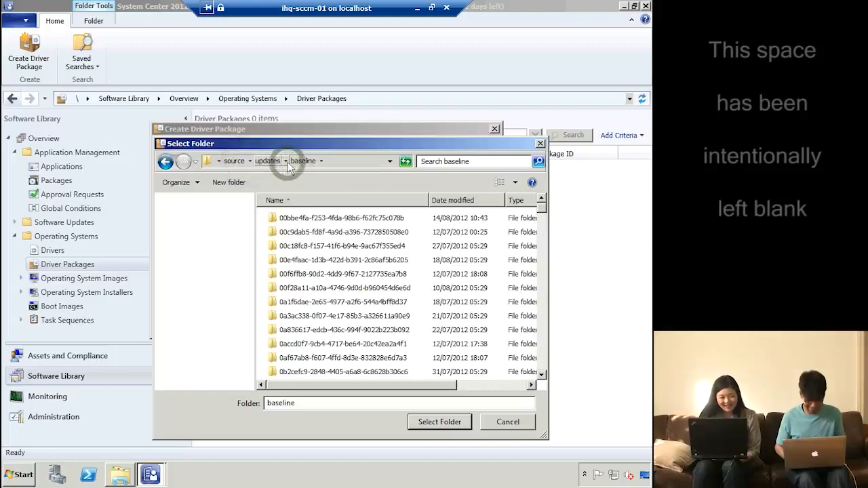
click(286, 162)
click(272, 161)
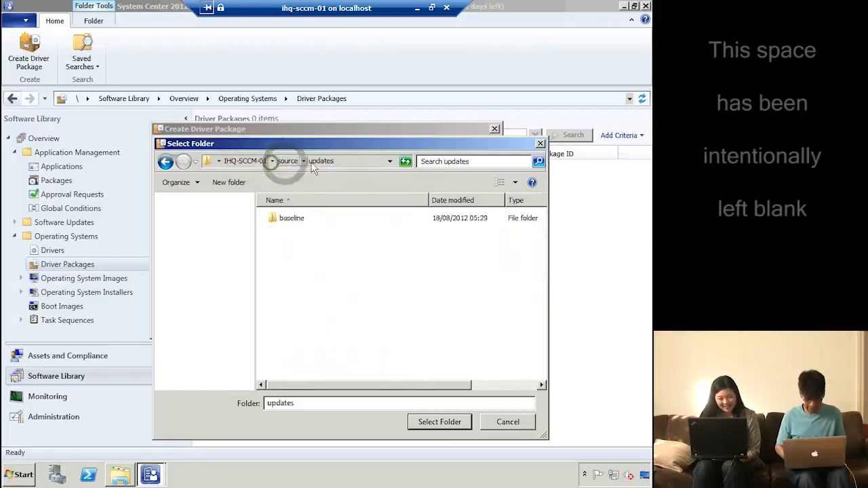
Set the package folder to \\IHQ-SCCM-01\source\drivers\alldrivers and create the driver package
click(360, 163)
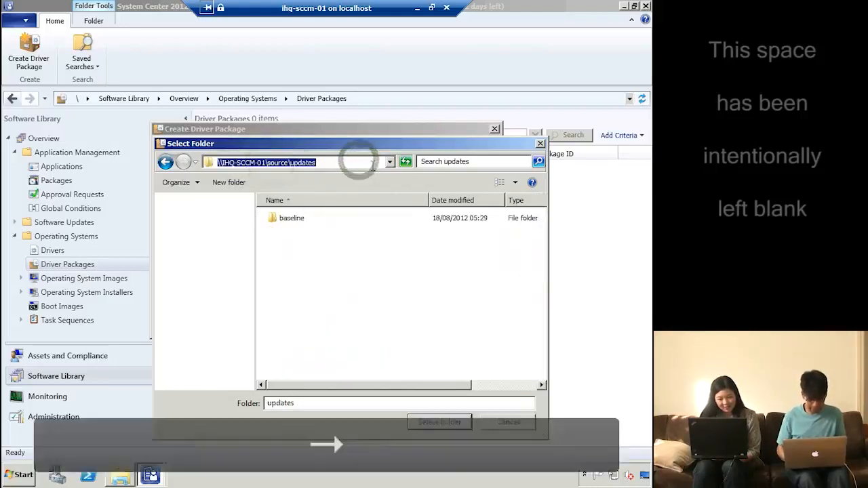
click(373, 163)
key(BackSpace)
key(BackSpace)
key(BackSpace)
key(BackSpace)
key(BackSpace)
key(BackSpace)
key(BackSpace)
key(BackSpace)
key(BackSpace)
key(BackSpace)
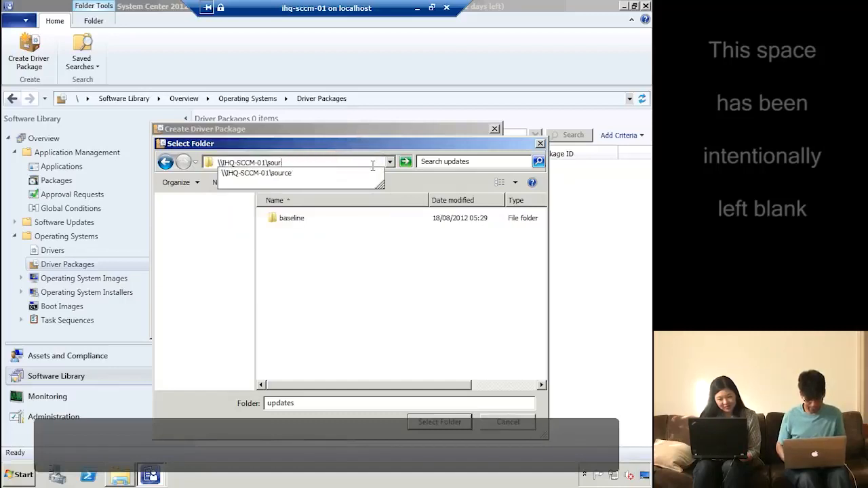
key(Down)
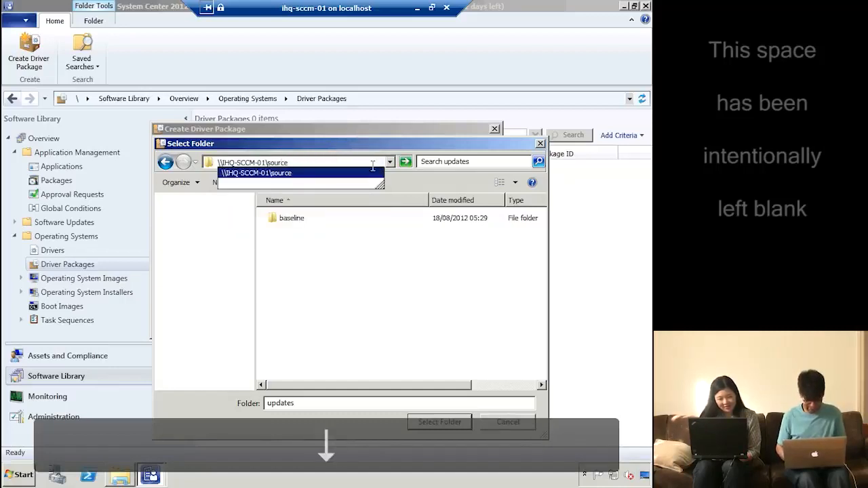
text(\dr)
key(Down)
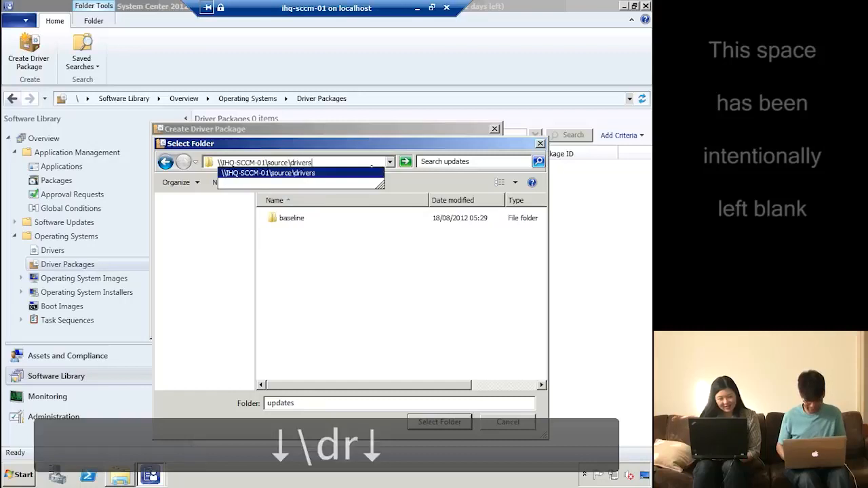
text(\)
key(Down)
key(Return)
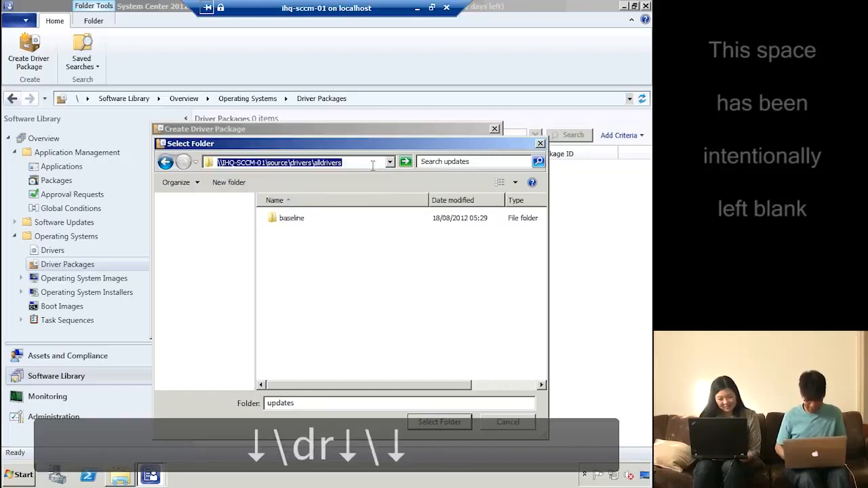
click(440, 422)
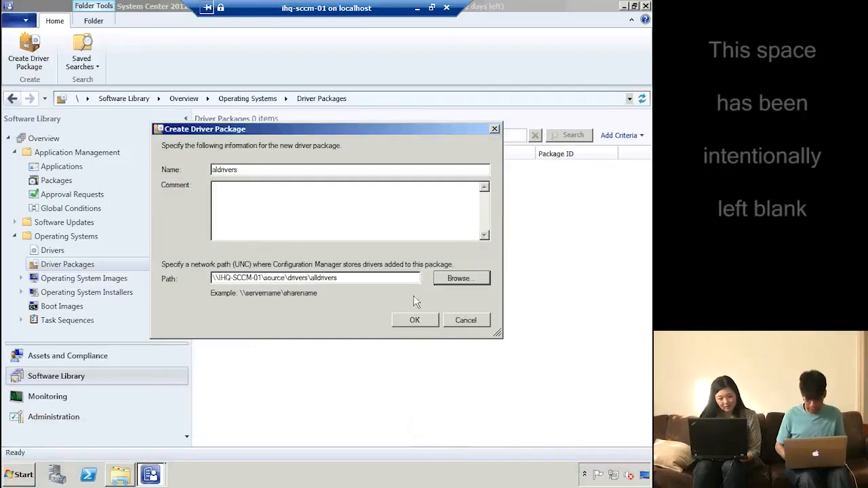
click(417, 320)
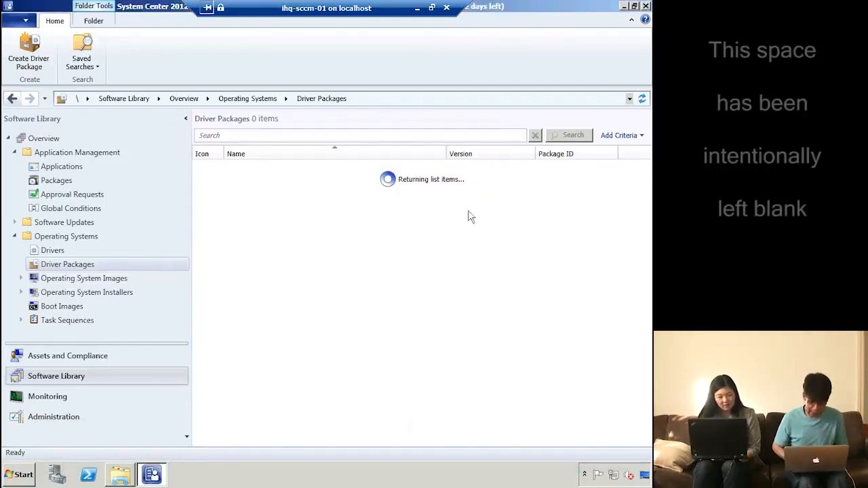
Select the new aldrivers (IHQ00019) package in the Driver Packages list
click(311, 171)
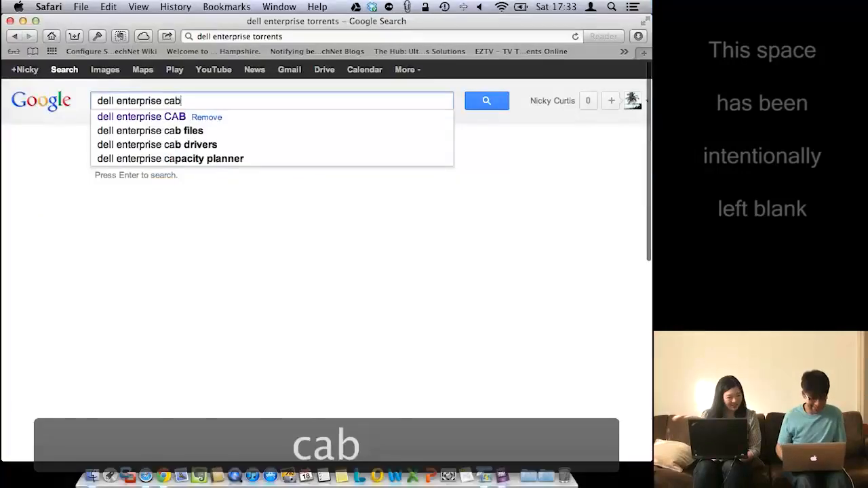
Search Google for 'dell enterprise cab drivers' and open the Dell Driver CAB files wiki result
text(s)
key(Down)
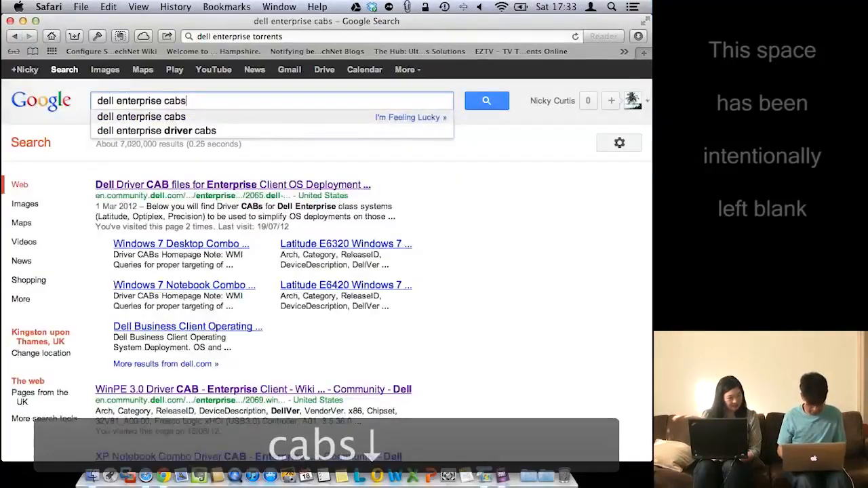
key(BackSpace)
text(drivers)
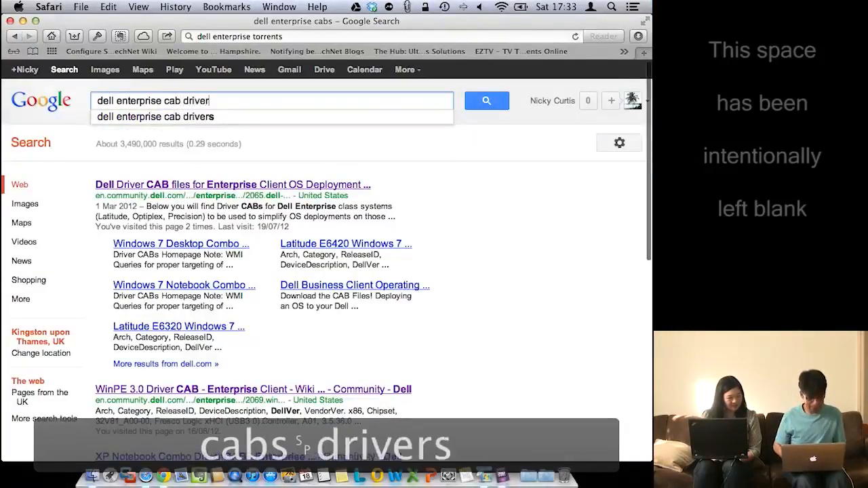
click(234, 184)
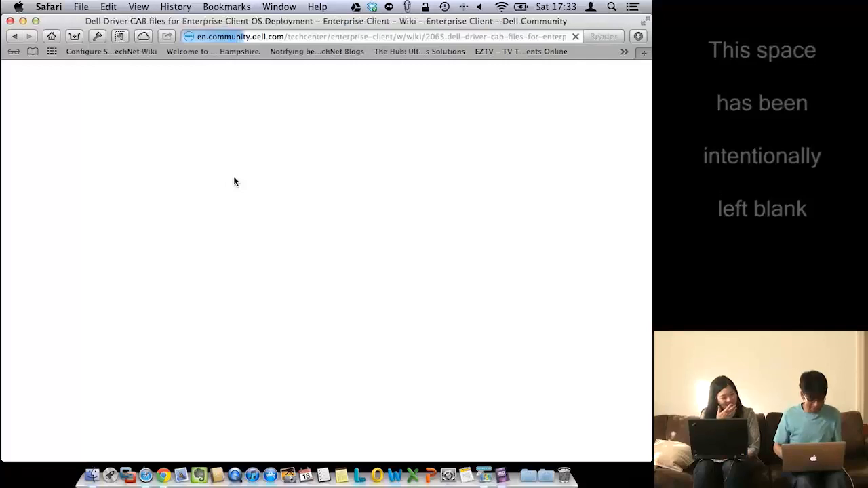
Scroll through the wiki's CAB availability tables down to the Optiplex listings
scroll(202, 334, down, 15)
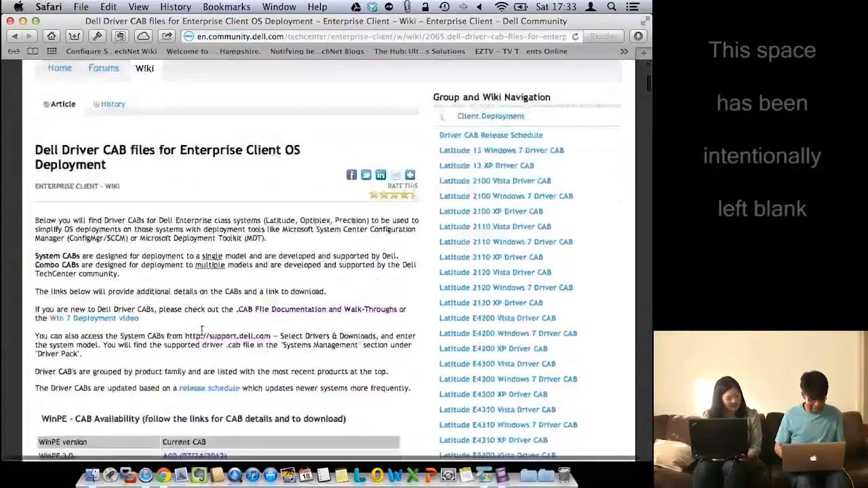
scroll(202, 335, down, 3)
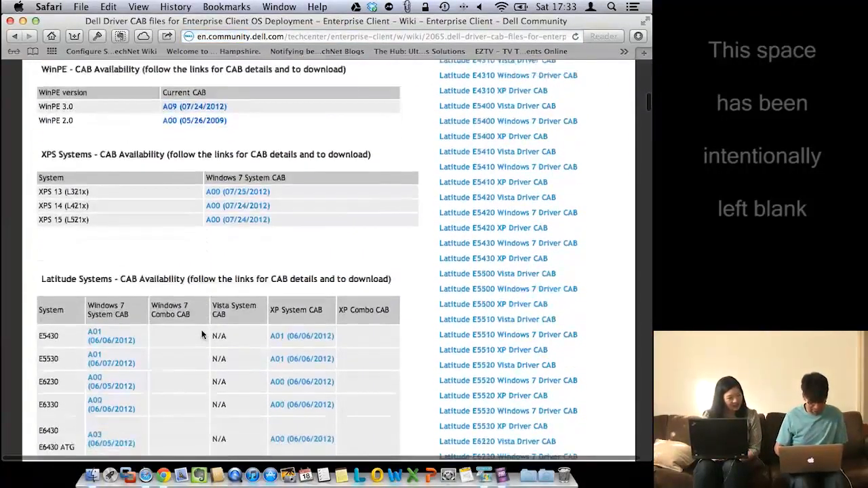
scroll(202, 335, down, 7)
click(197, 332)
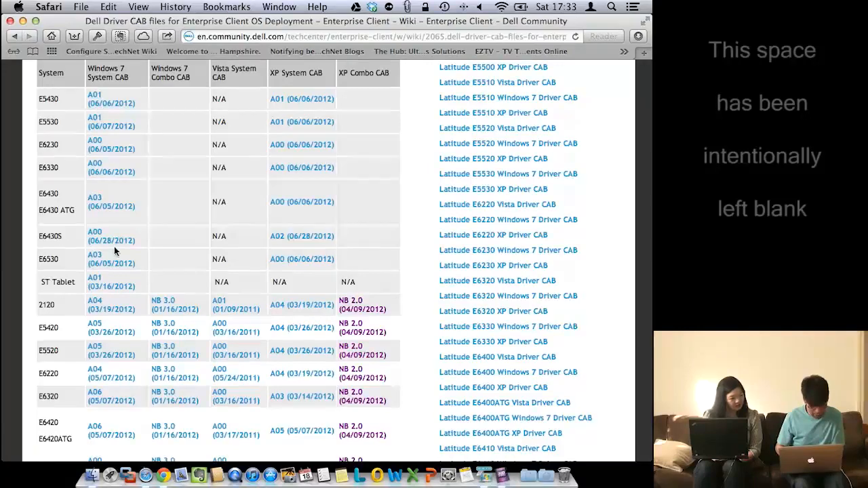
scroll(112, 277, down, 8)
scroll(110, 277, down, 2)
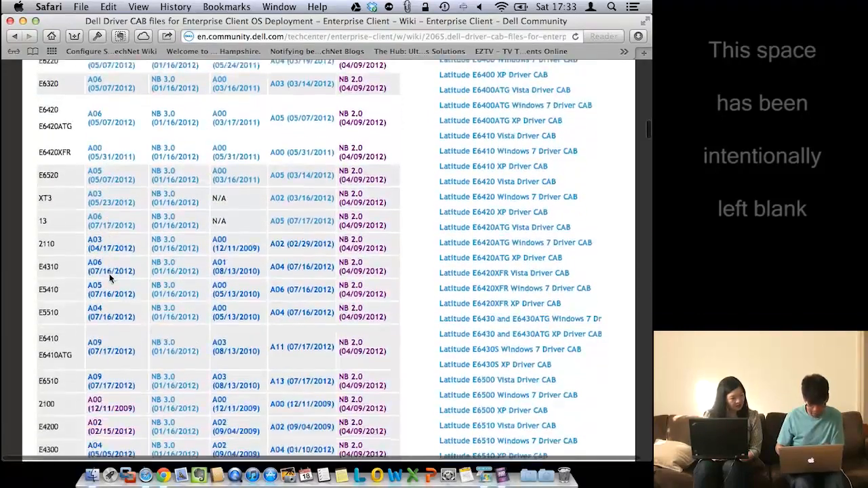
scroll(126, 273, down, 20)
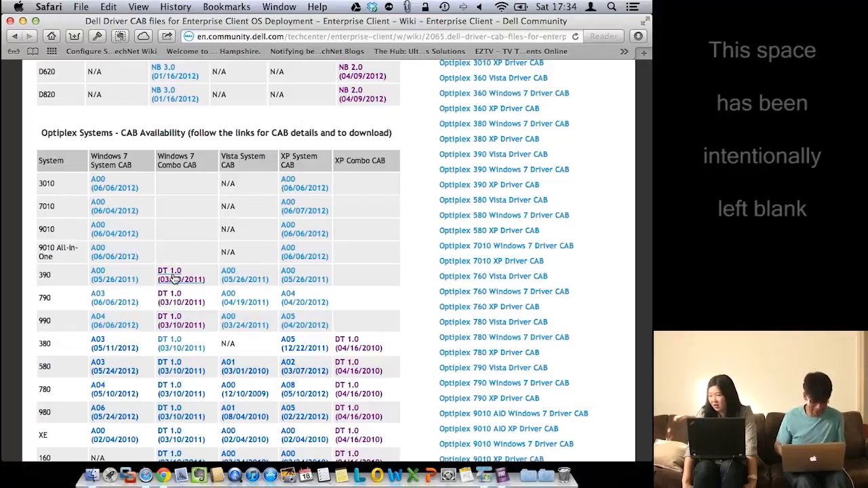
Check the Windows 7 Desktop Combo Driver Cab page, then return to the Dell Driver CAB files list
click(173, 276)
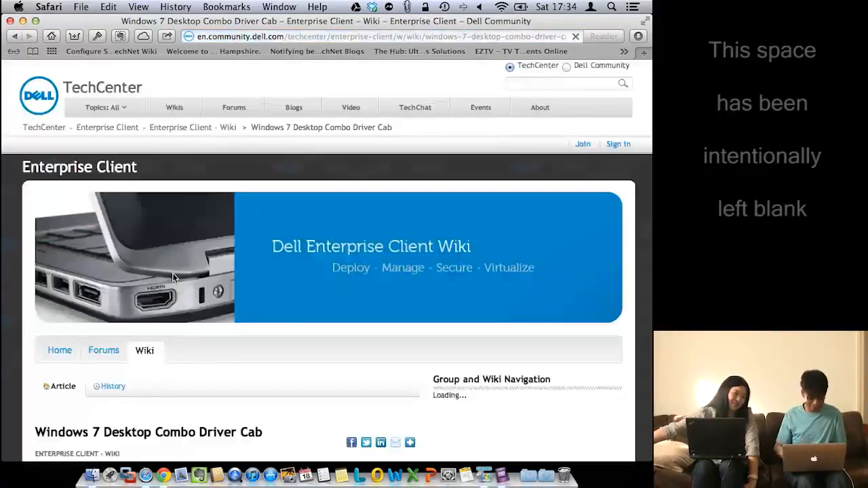
scroll(260, 283, down, 10)
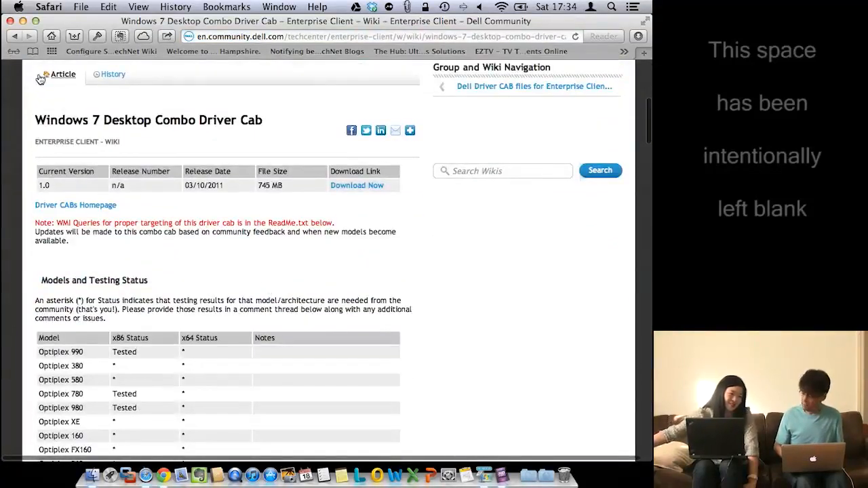
click(15, 37)
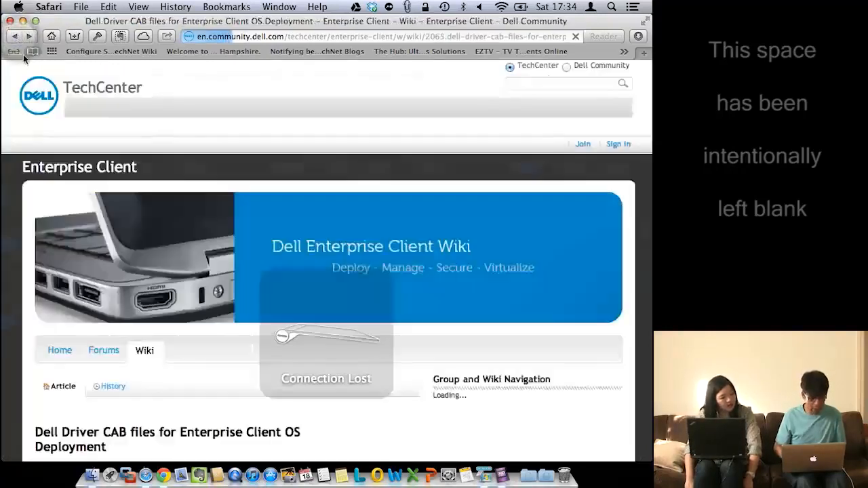
scroll(132, 287, up, 10)
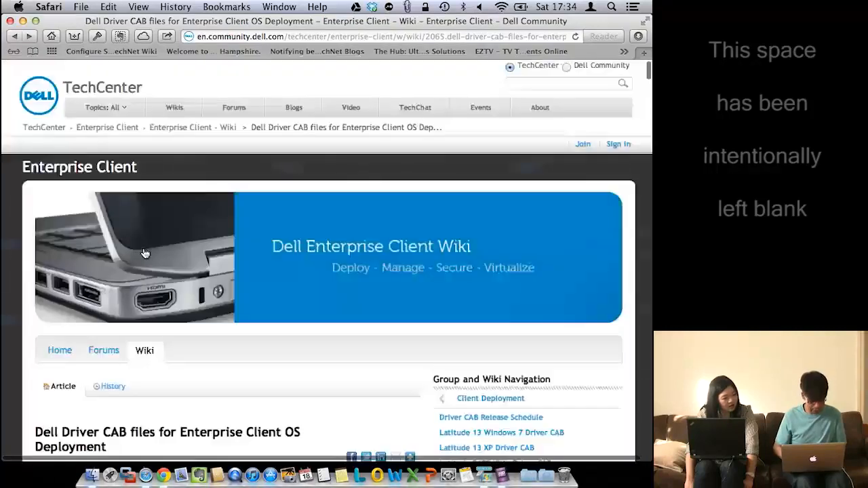
scroll(158, 288, down, 10)
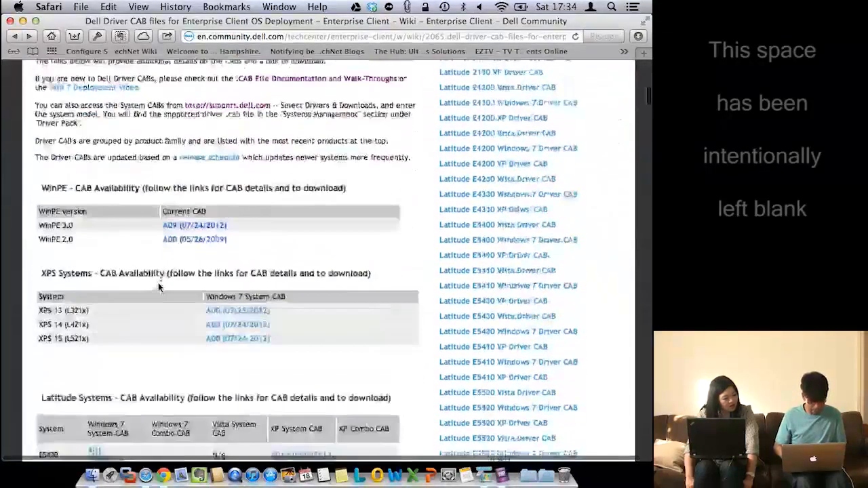
View the WinPE 2.0 Driver CAB page's Included Drivers, then switch to the remote server desktop
click(187, 241)
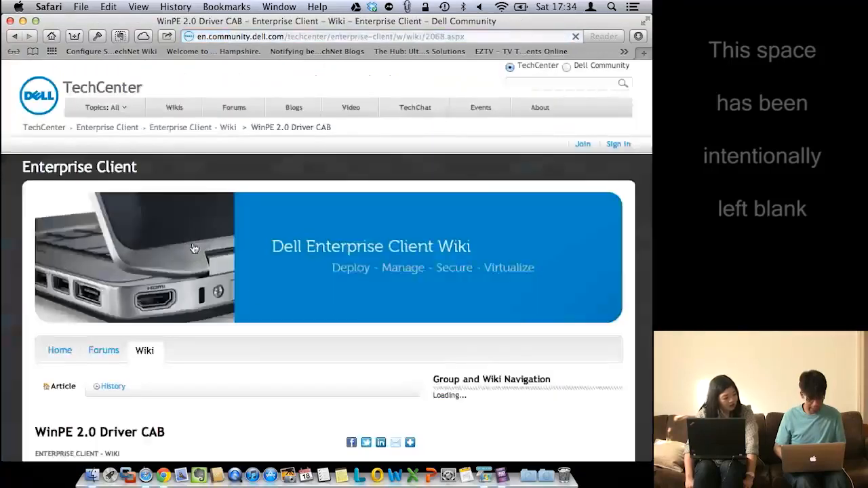
scroll(279, 302, down, 10)
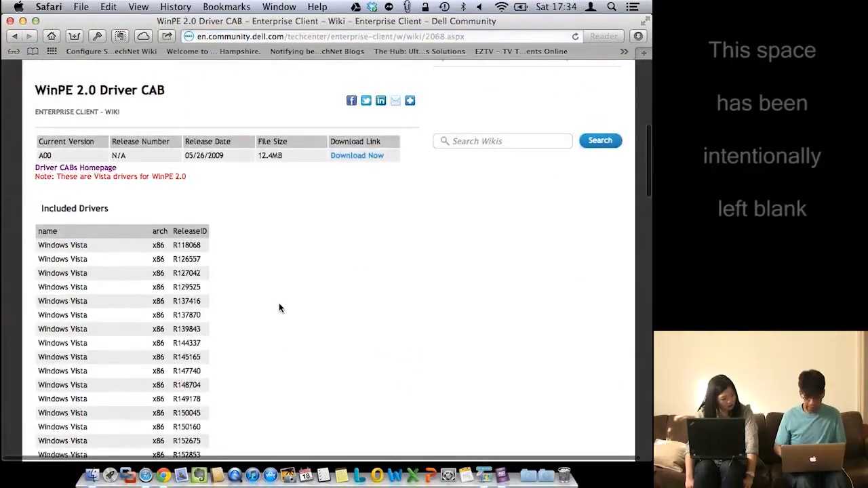
key(ctrl+Right)
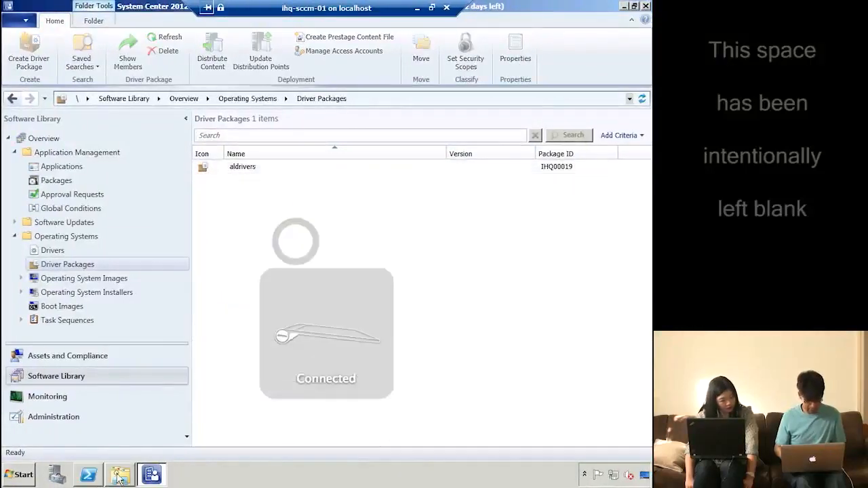
Extract the Dell-WinPE-Drivers-A09 cabinet on slowData (D:) with 7-Zip into its own Dell-WinPE-Drivers-A09 folder
click(120, 476)
click(118, 479)
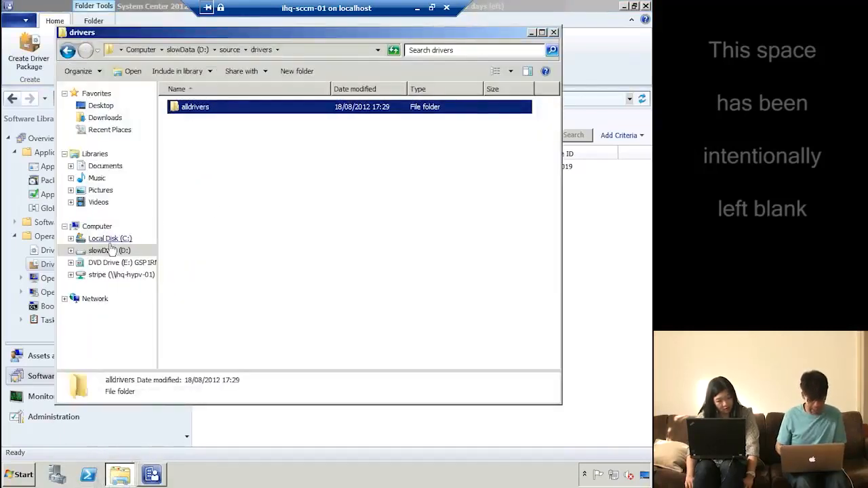
click(109, 250)
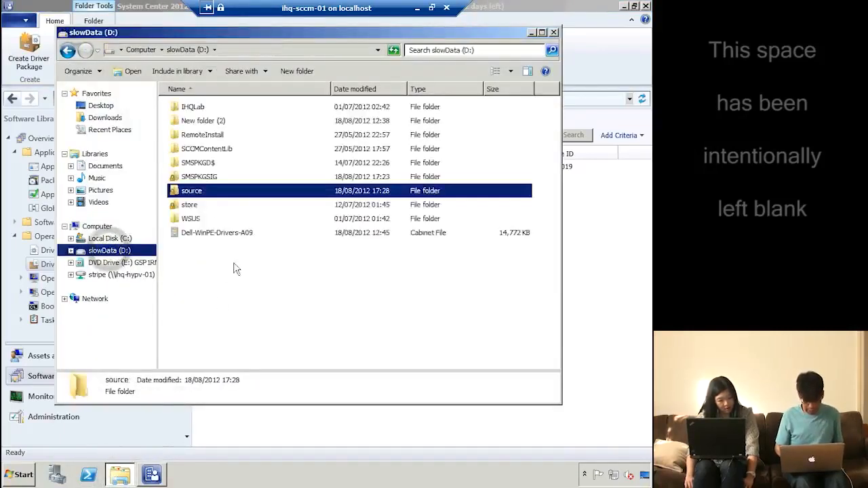
click(239, 234)
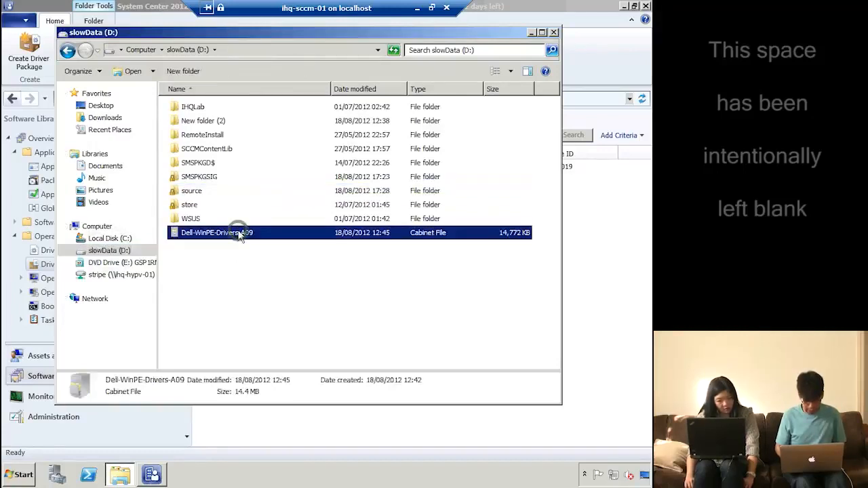
right_click(238, 234)
click(295, 259)
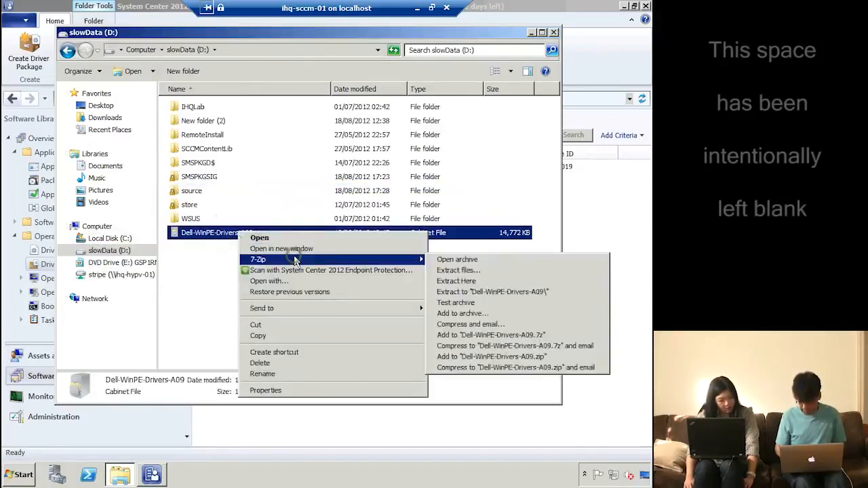
click(490, 291)
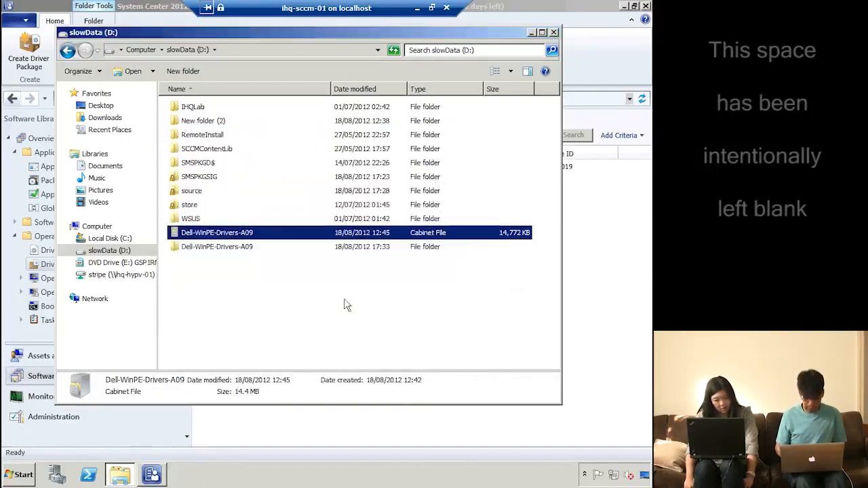
click(307, 302)
Start the Import Driver wizard from the Drivers node
click(613, 254)
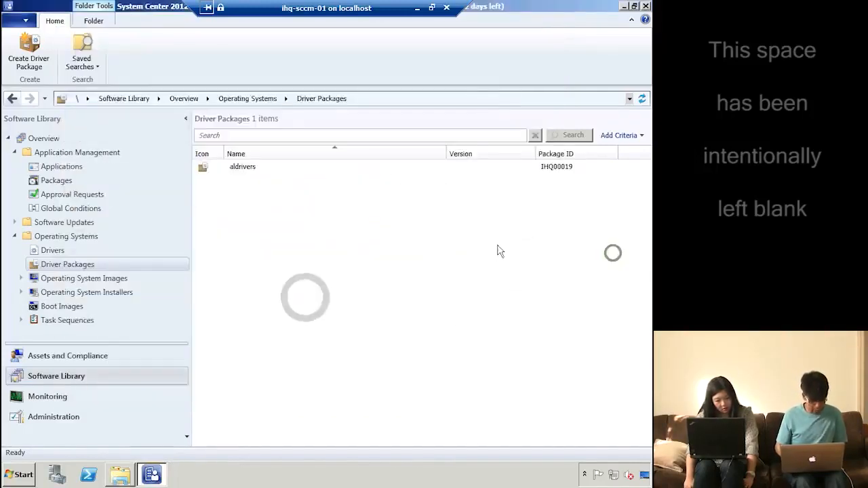
click(59, 253)
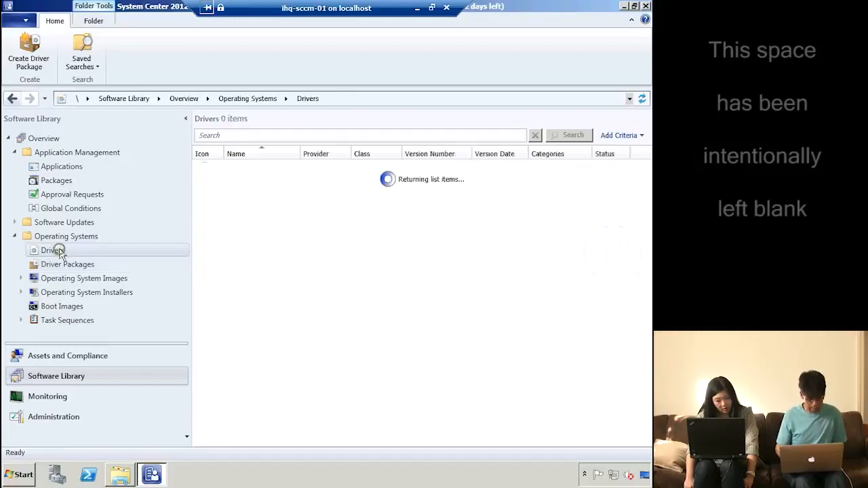
right_click(62, 253)
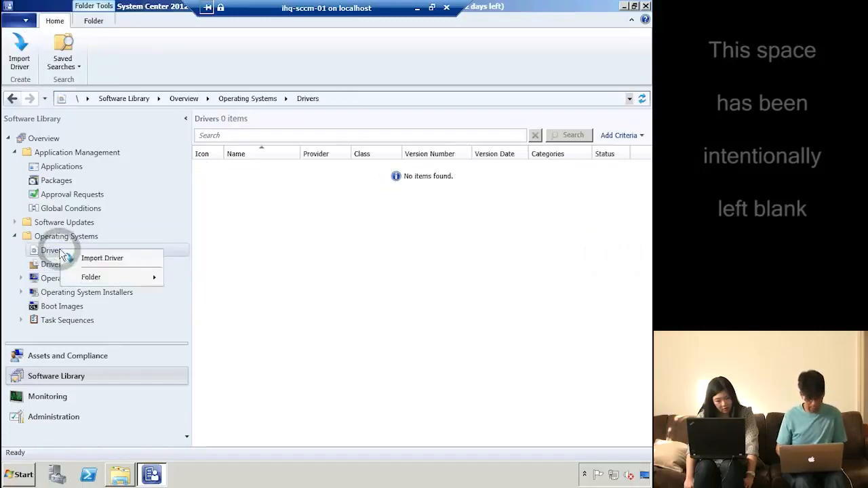
click(95, 259)
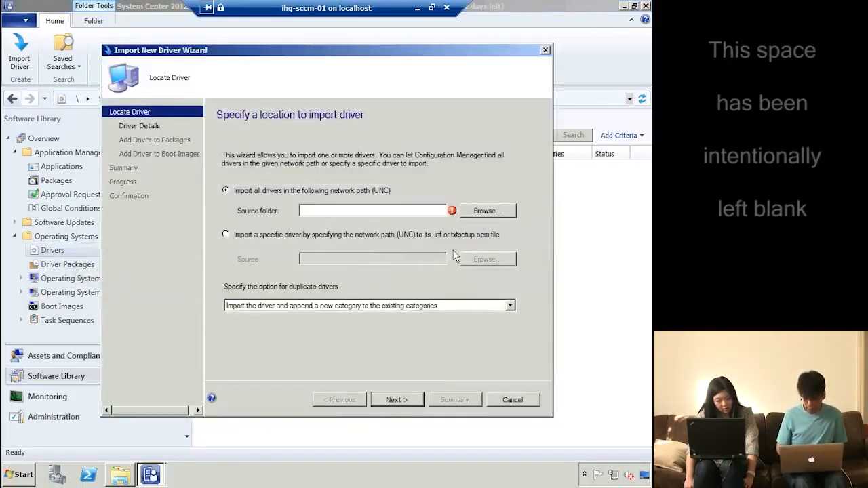
Browse for the driver source at the \\IHQ-SCCM-01\d$ share
click(488, 212)
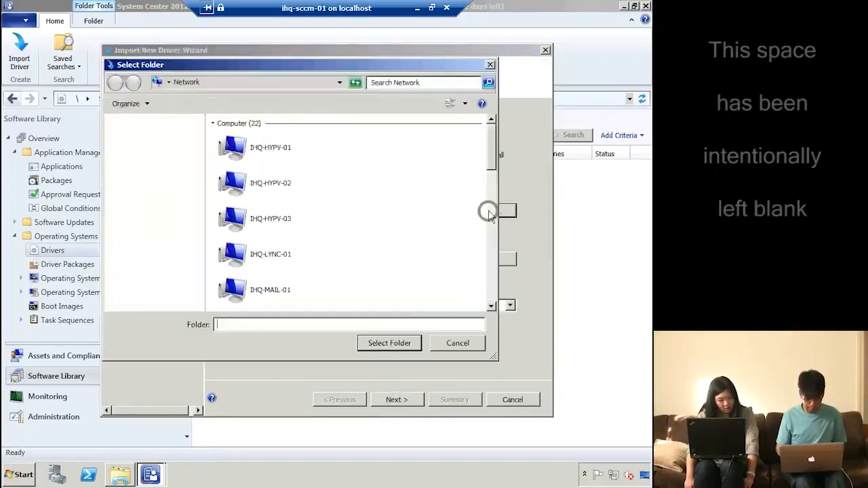
click(268, 319)
text(\ihq)
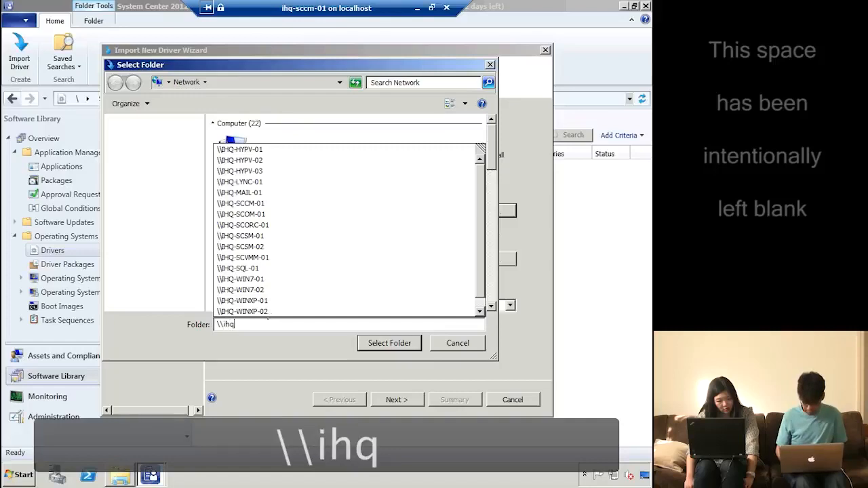
text(-scc)
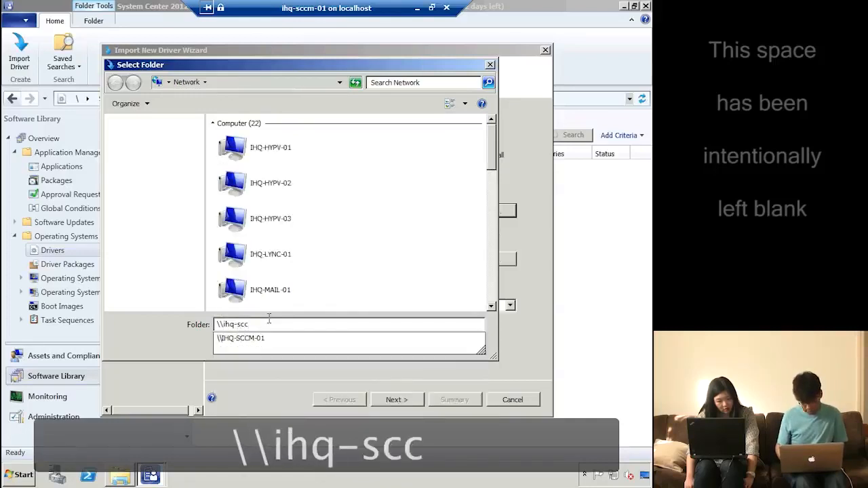
key(Down)
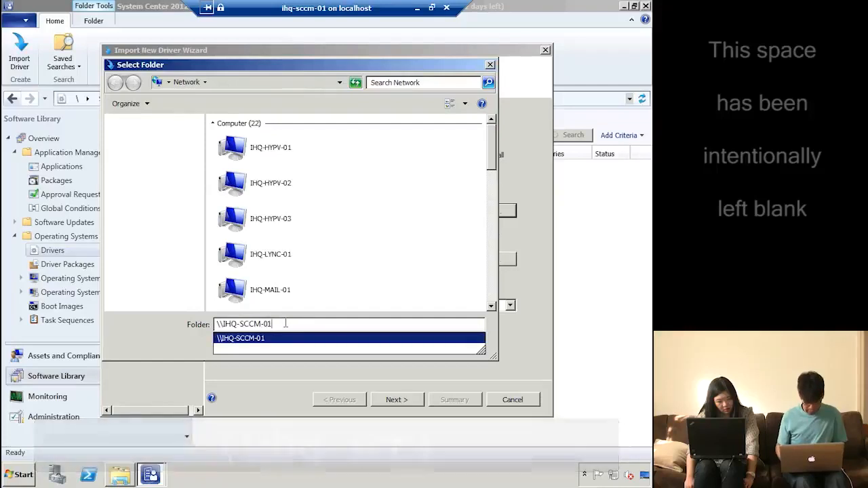
text(\)
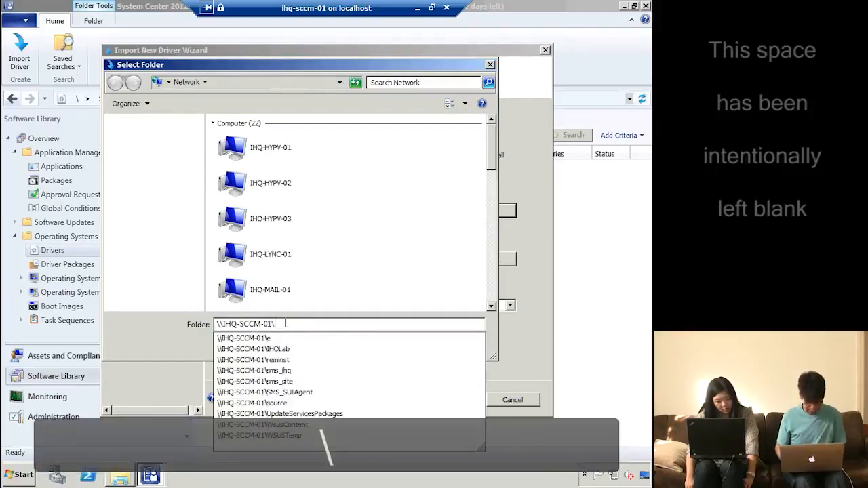
text(d$)
key(Down)
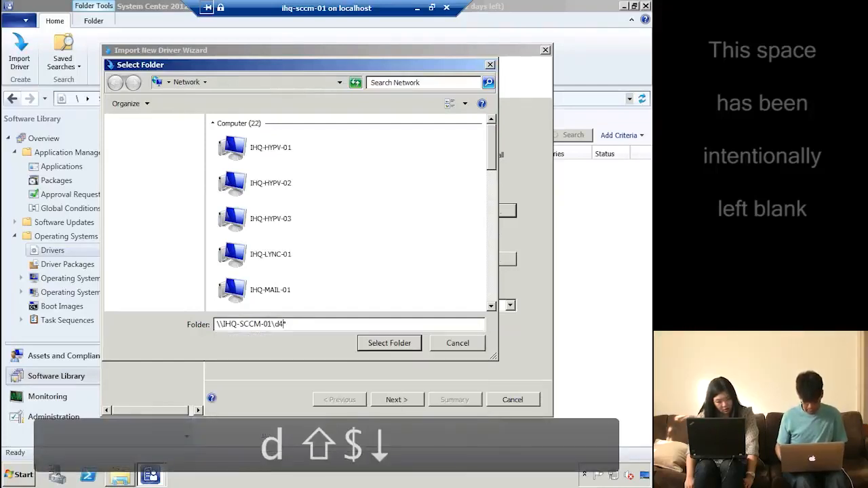
key(Right)
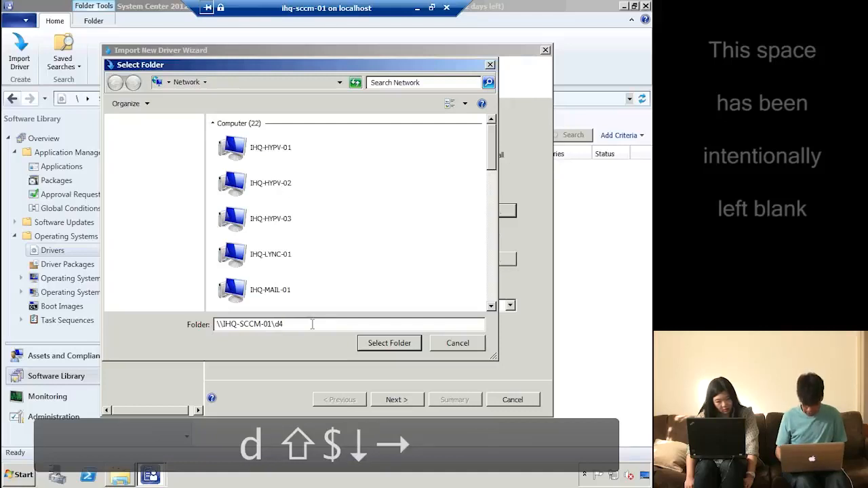
key(BackSpace)
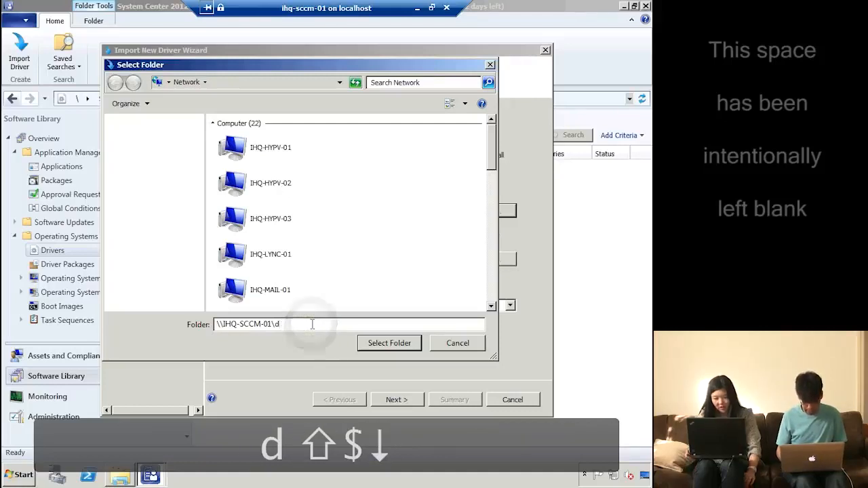
key(BackSpace)
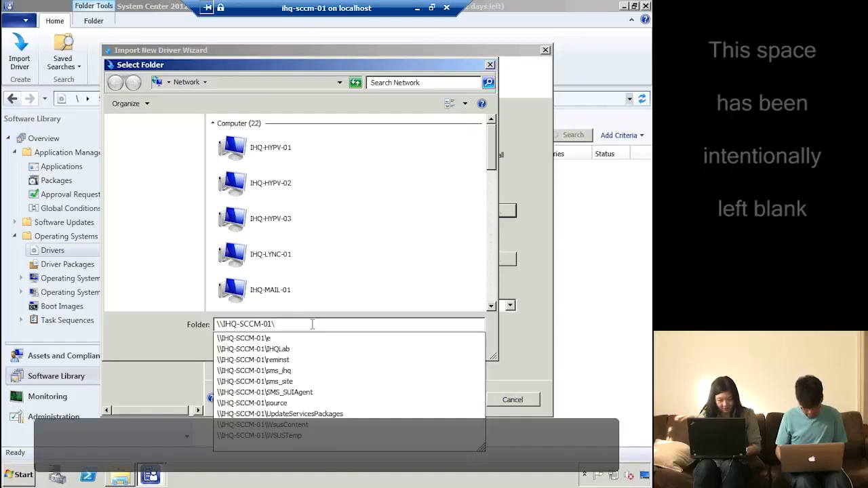
text(d)
key(BackSpace)
text($)
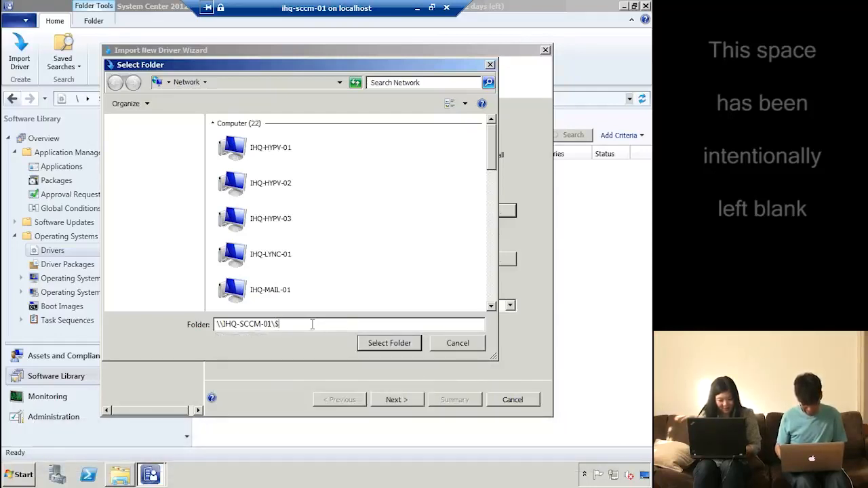
key(Left)
text(d)
key(Right)
key(Return)
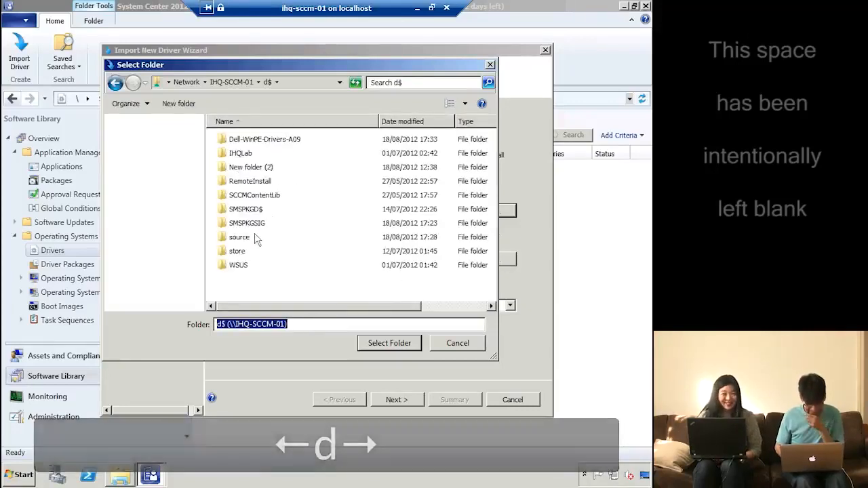
Use Dell-WinPE-Drivers-A09 as the driver source folder and continue to the driver list
click(276, 141)
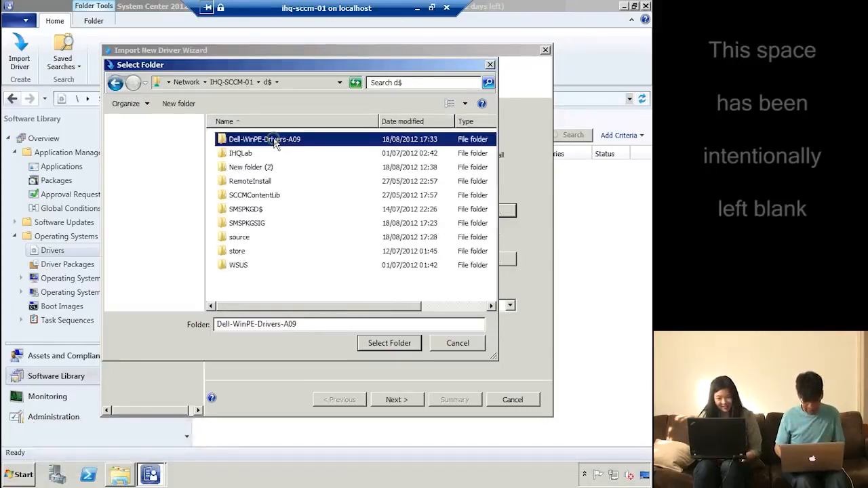
click(389, 343)
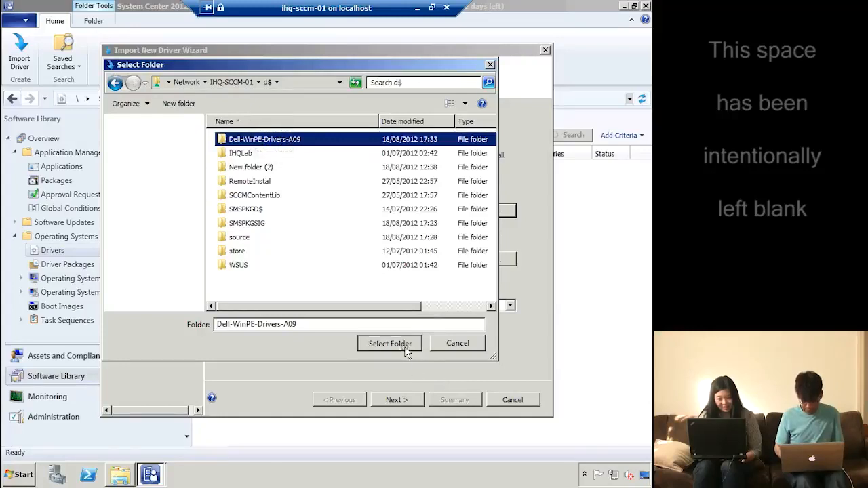
click(396, 400)
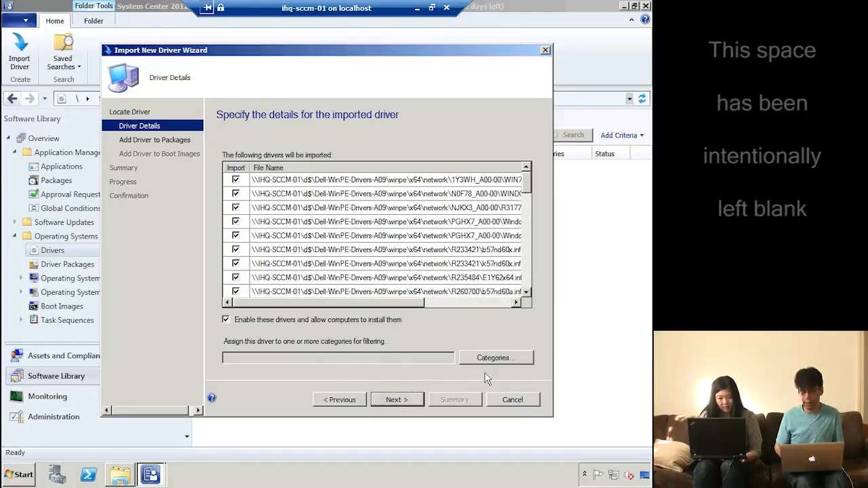
Create a new 'winPe' administrative category and assign it to the imported drivers
click(502, 359)
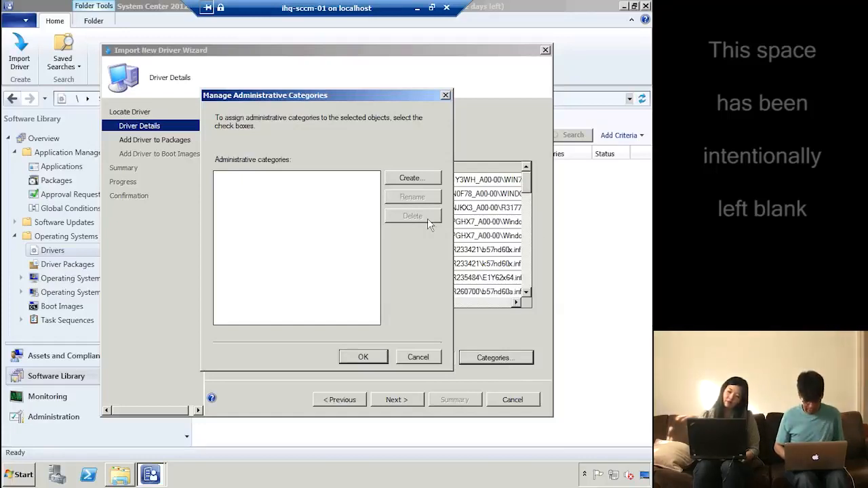
click(409, 178)
text(wind)
key(BackSpace)
text(Pe)
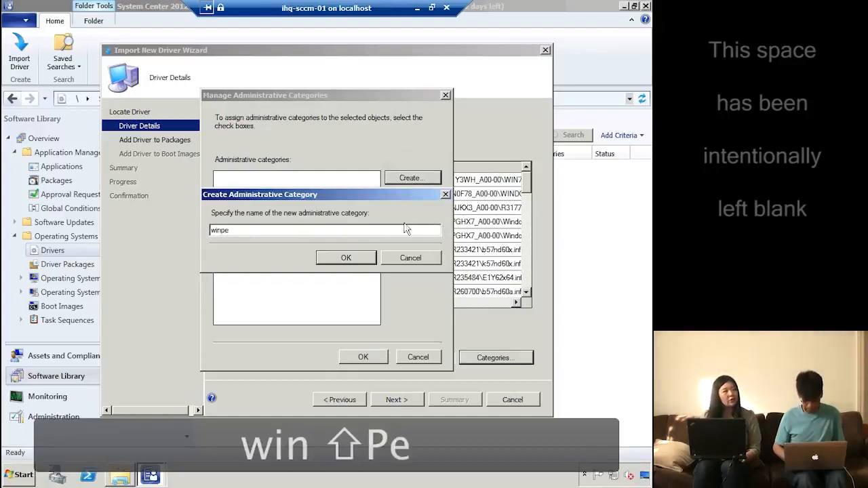
click(354, 256)
click(364, 357)
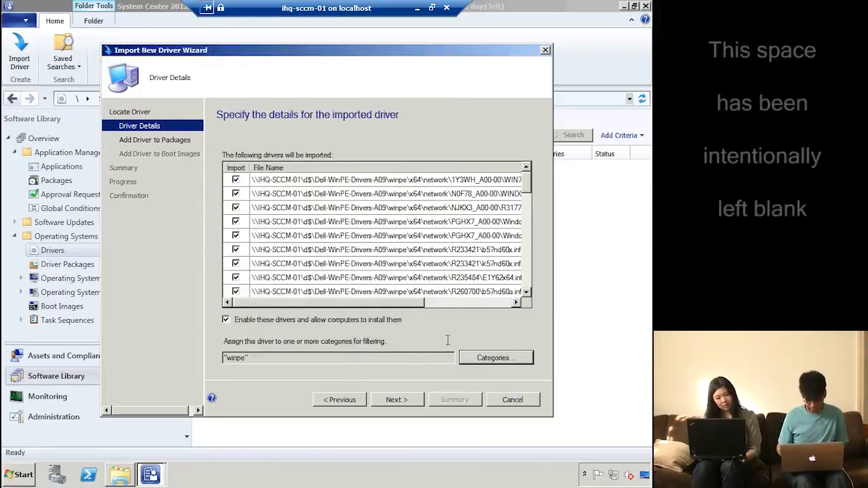
Add the drivers to the aldrivers package and continue to the boot image page
click(390, 402)
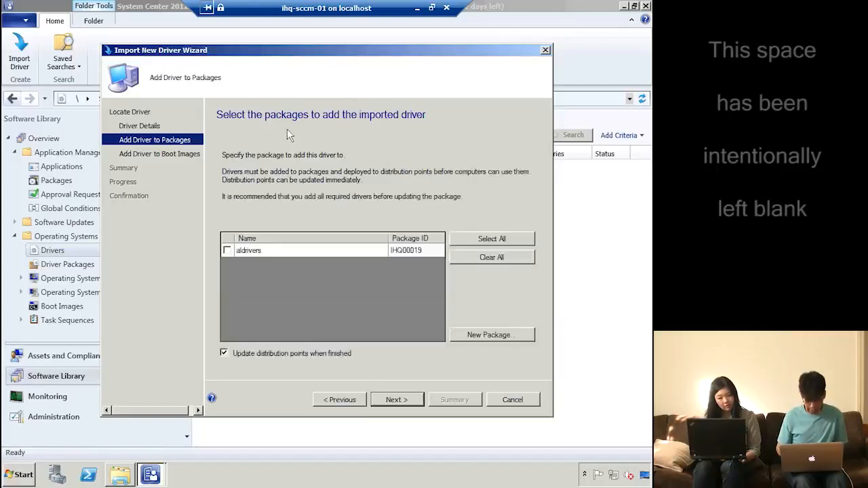
click(228, 252)
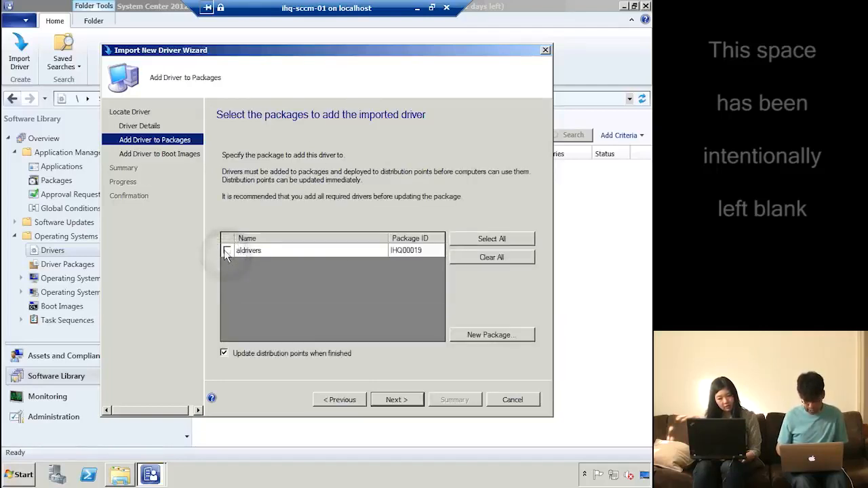
click(227, 250)
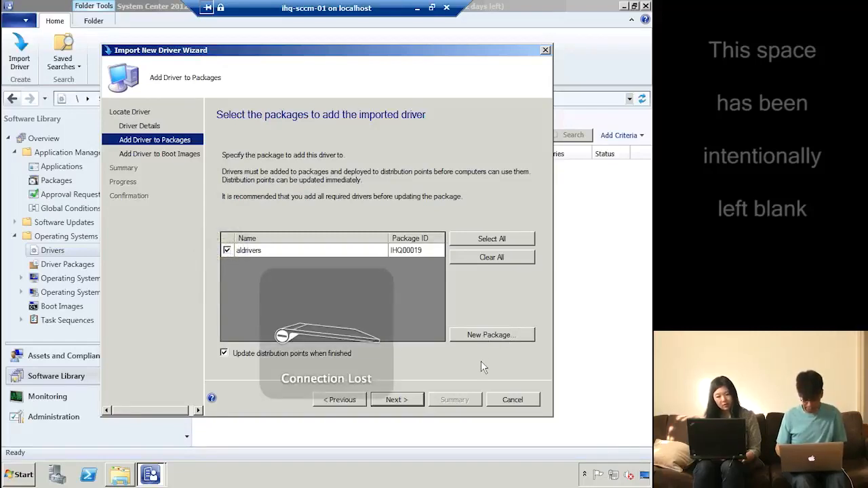
click(395, 399)
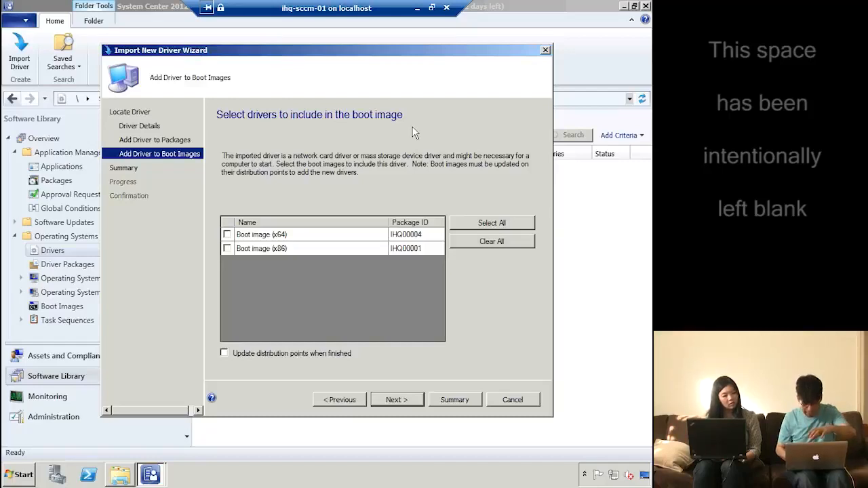
Choose the x64 and x86 boot images for the drivers and enable 'Update distribution points when finished'
click(227, 249)
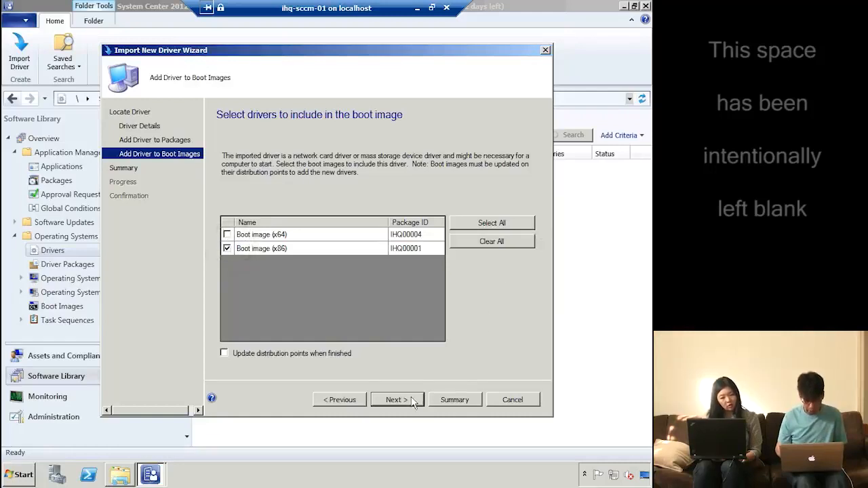
click(231, 239)
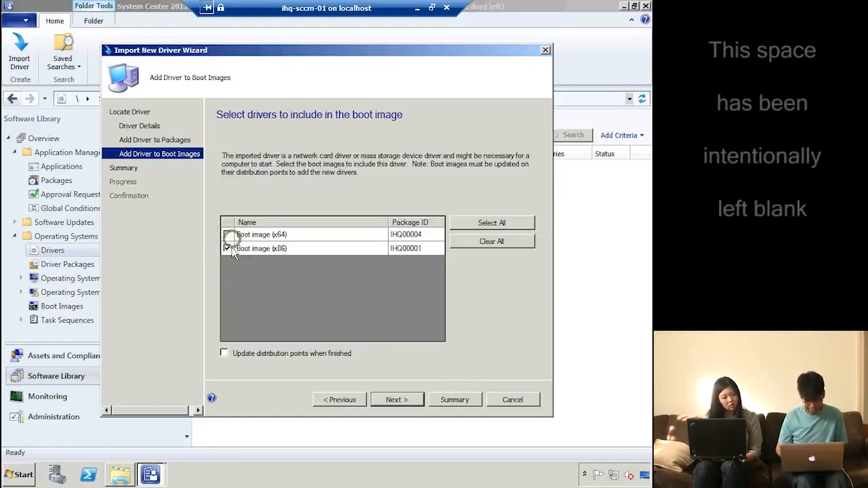
click(227, 231)
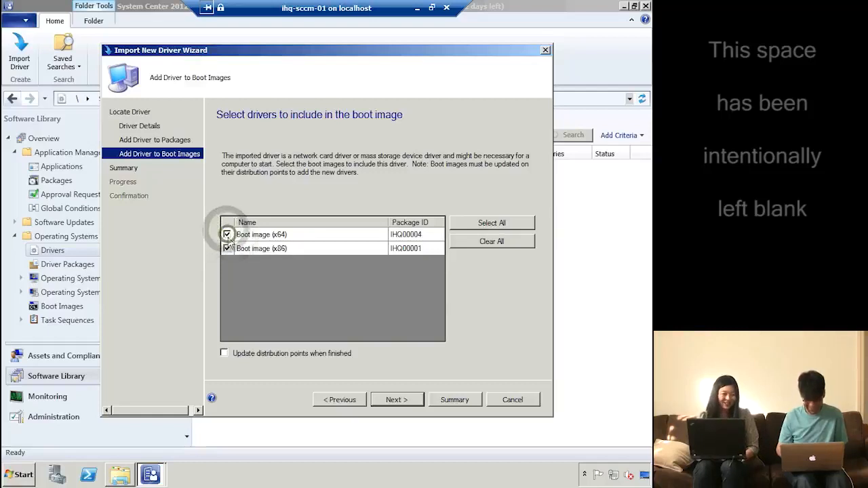
click(227, 248)
click(395, 398)
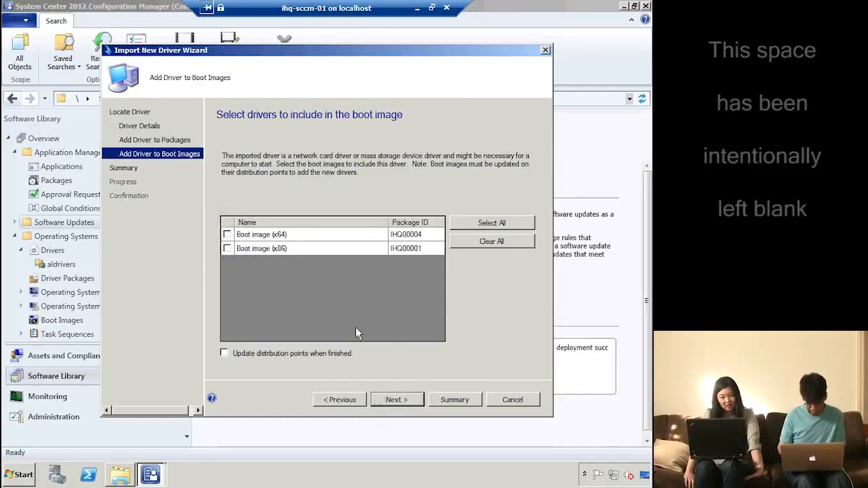
click(332, 354)
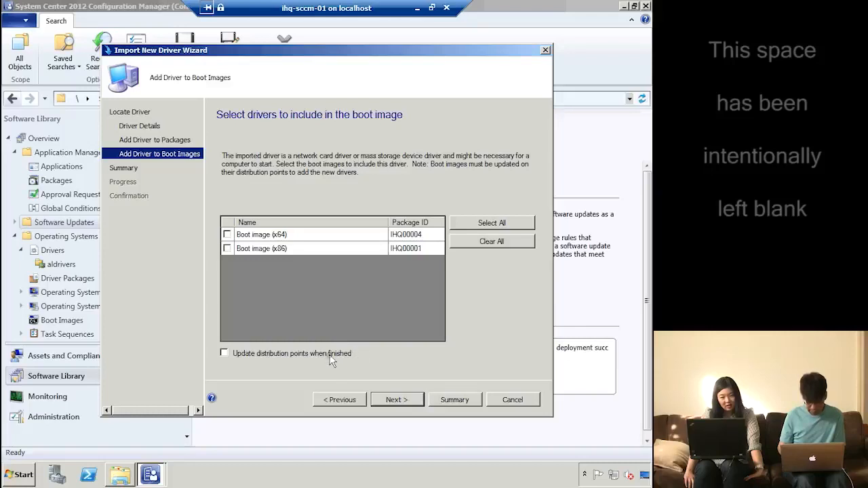
click(397, 400)
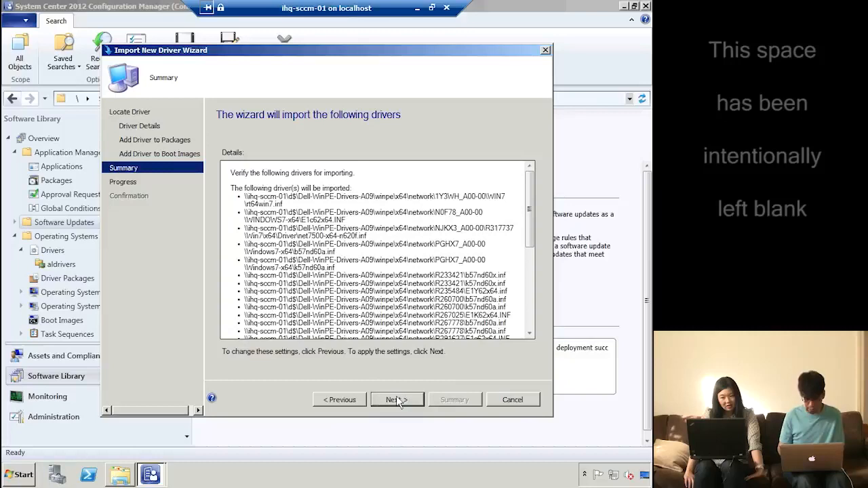
Run the Dell WinPE driver import and close the wizard after it succeeds
click(398, 400)
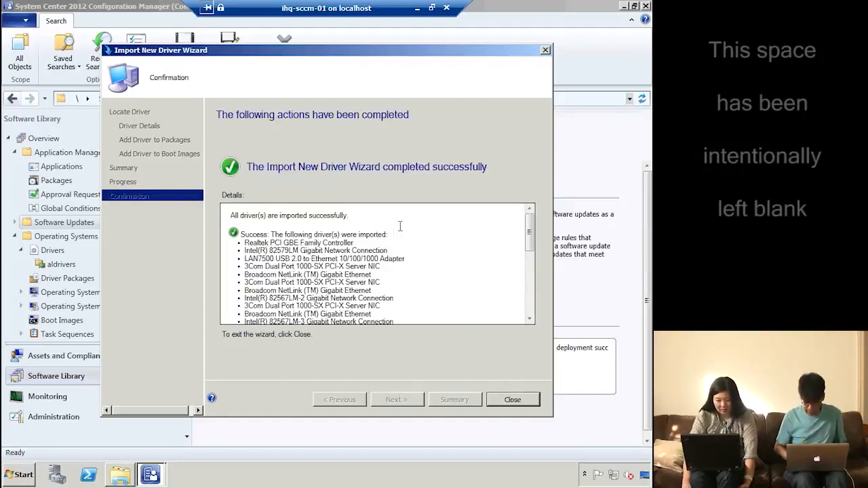
click(509, 400)
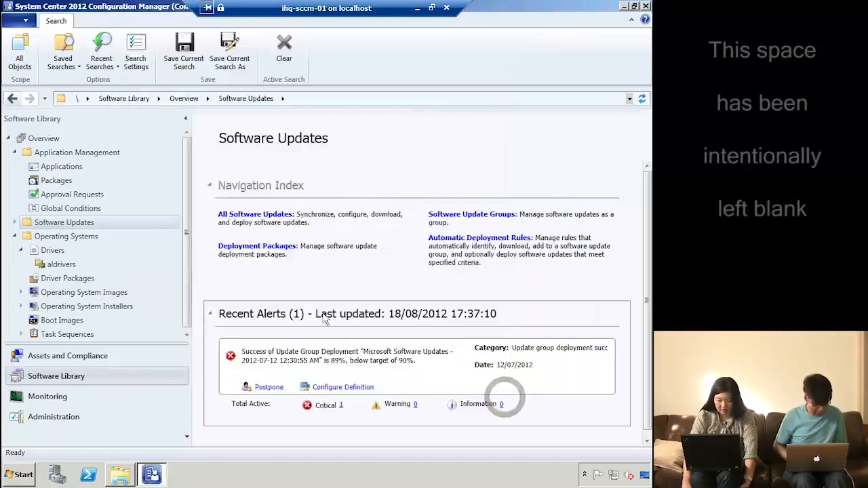
Browse the aldrivers folder, then Driver Packages, and select the aldrivers package (IHQ00019)
click(68, 264)
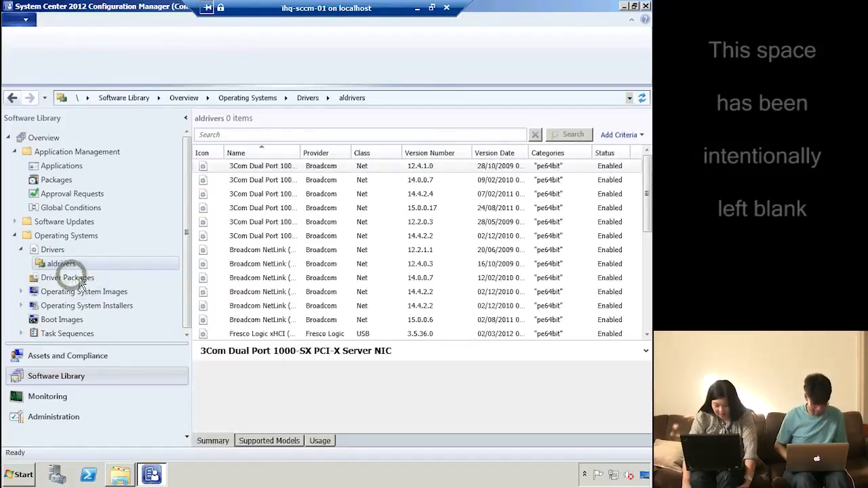
click(80, 279)
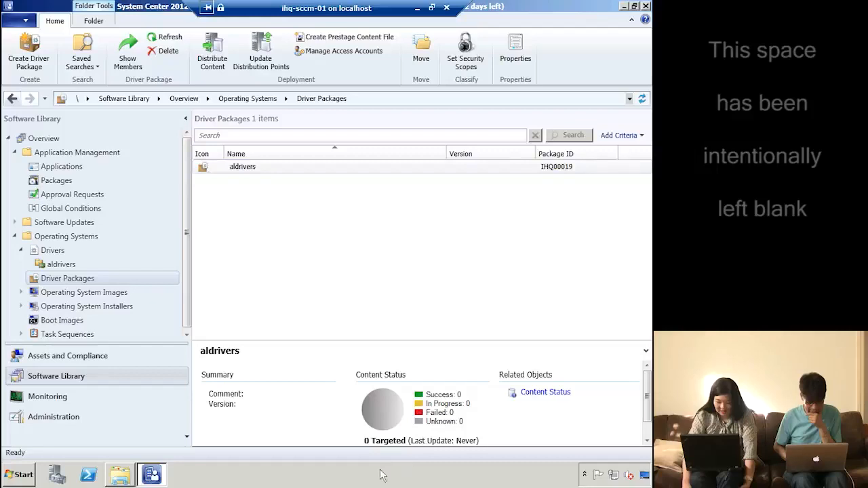
click(246, 168)
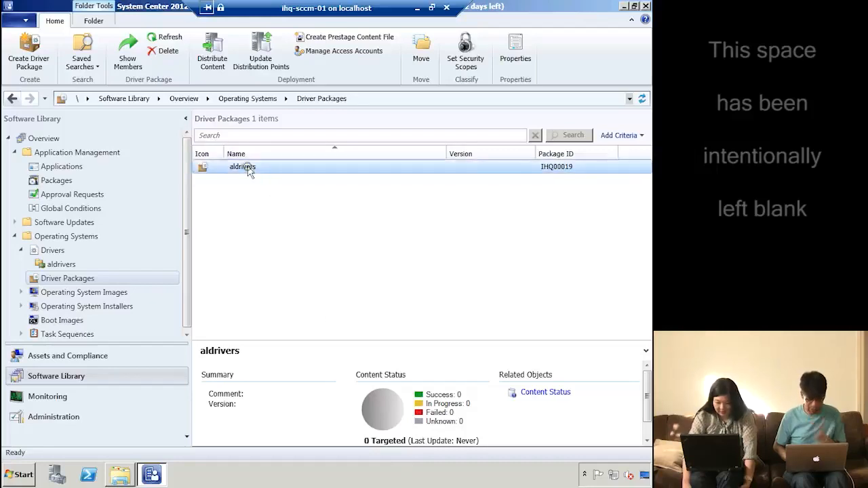
Distribute the aldrivers package content to the ihq-sccm-01.ad.ihqlab.com distribution point
right_click(248, 171)
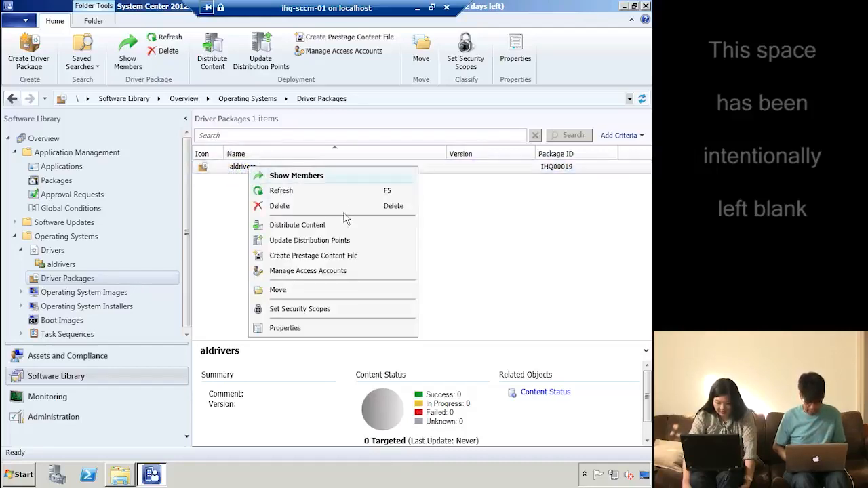
click(319, 227)
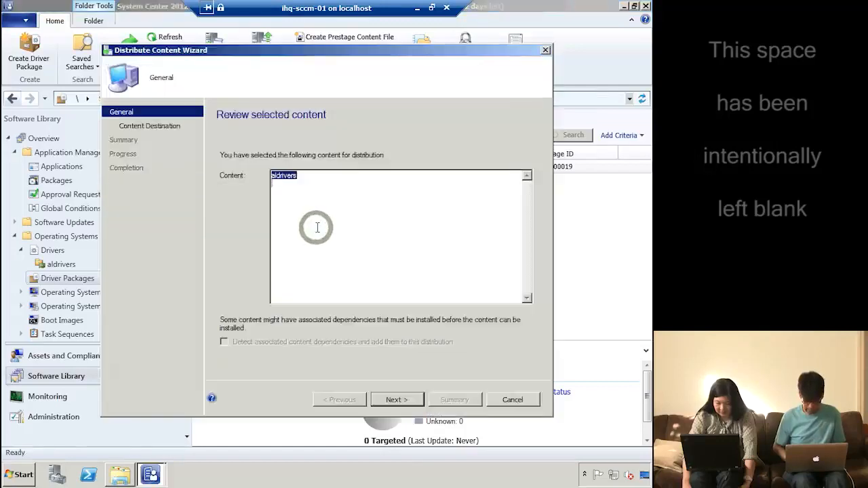
click(398, 400)
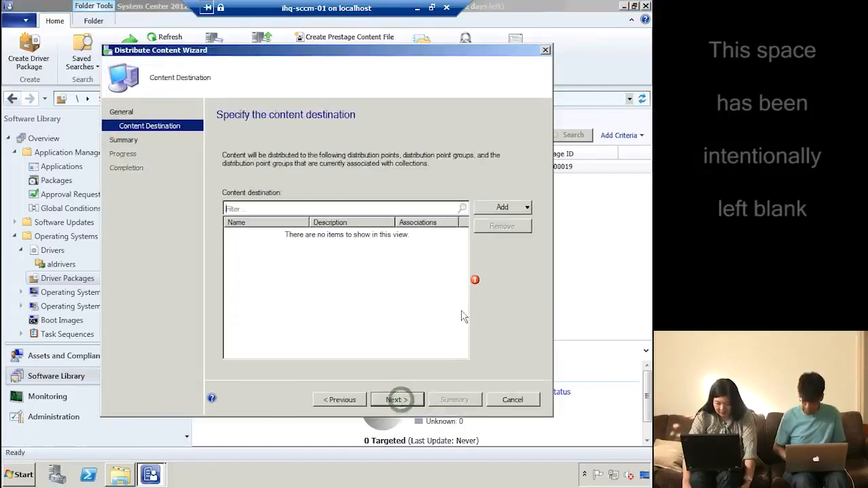
click(510, 209)
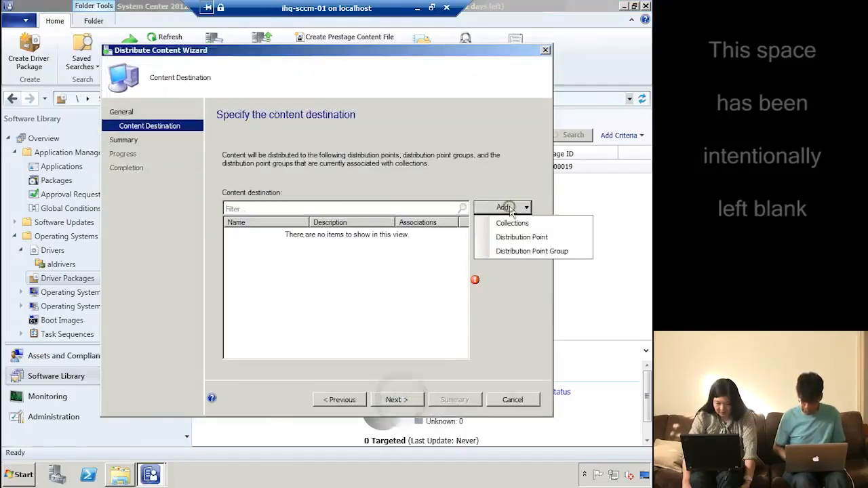
click(545, 237)
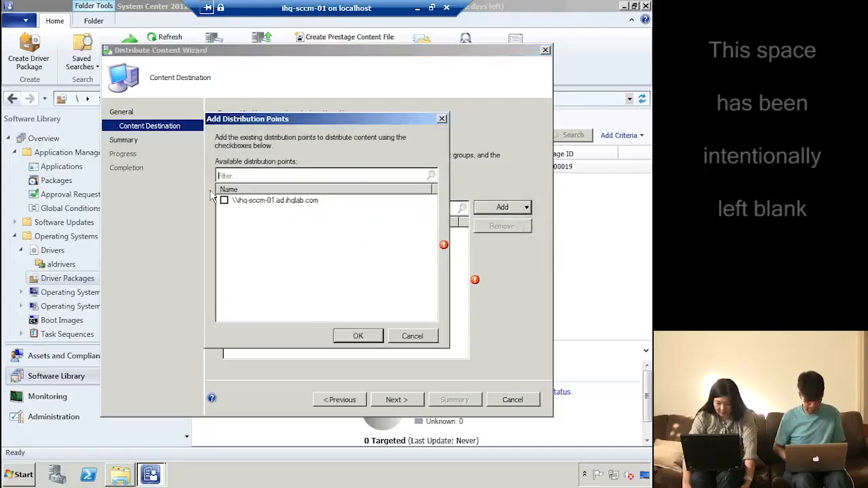
click(224, 202)
click(358, 336)
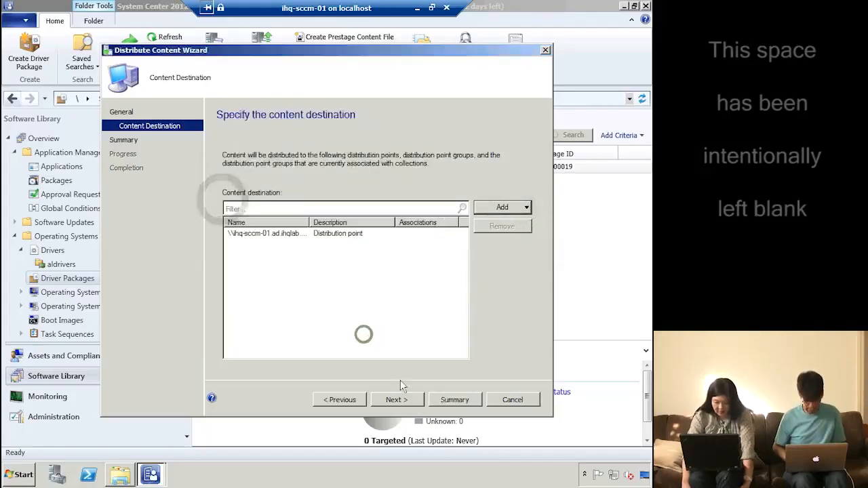
click(405, 400)
click(405, 400)
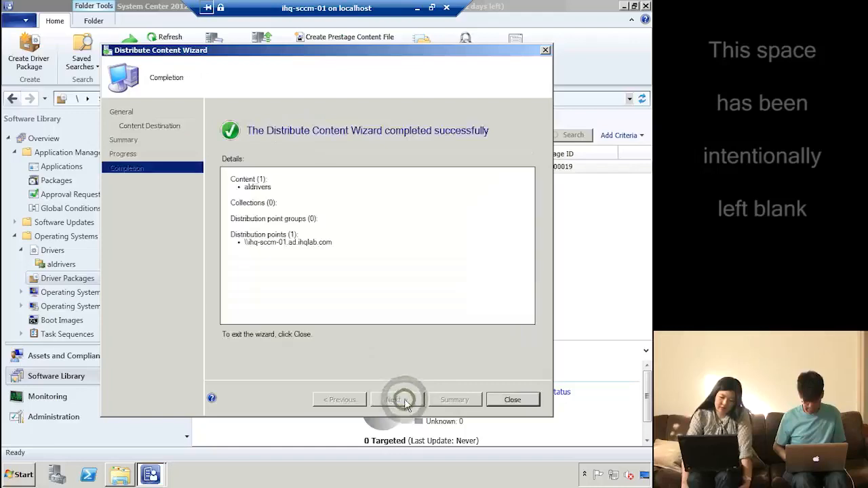
click(513, 400)
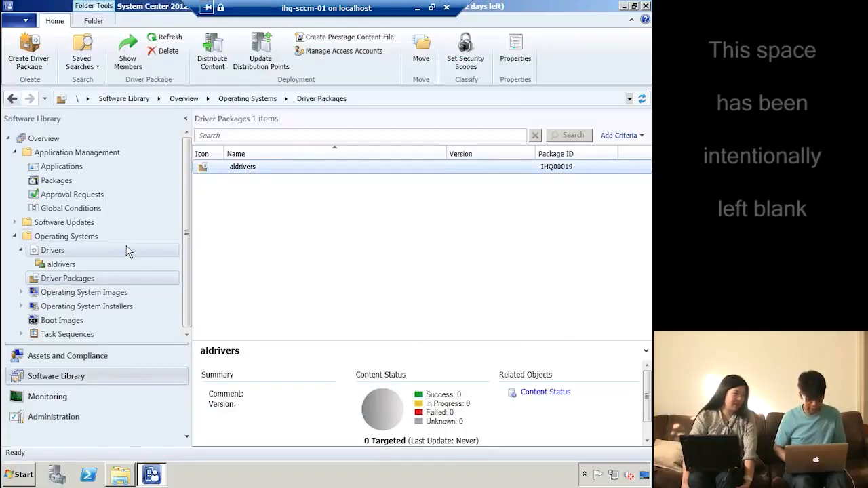
Switch between the aldrivers folder and the full Drivers list to review the imported drivers
click(54, 266)
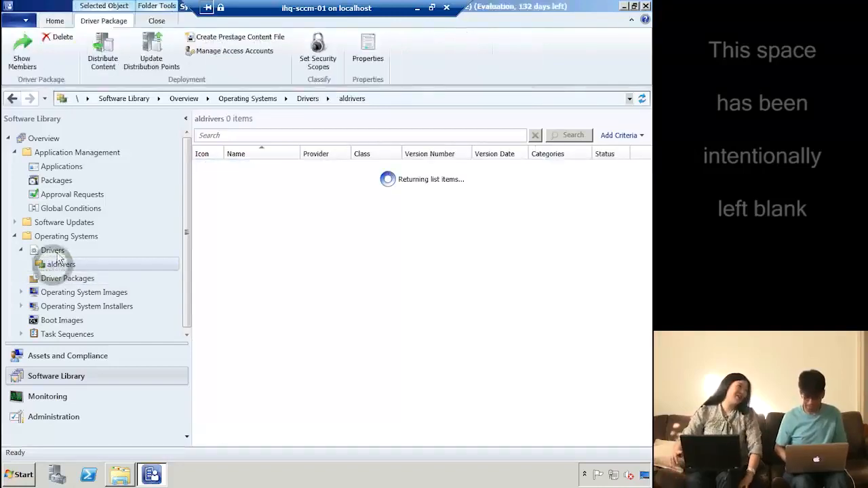
click(55, 253)
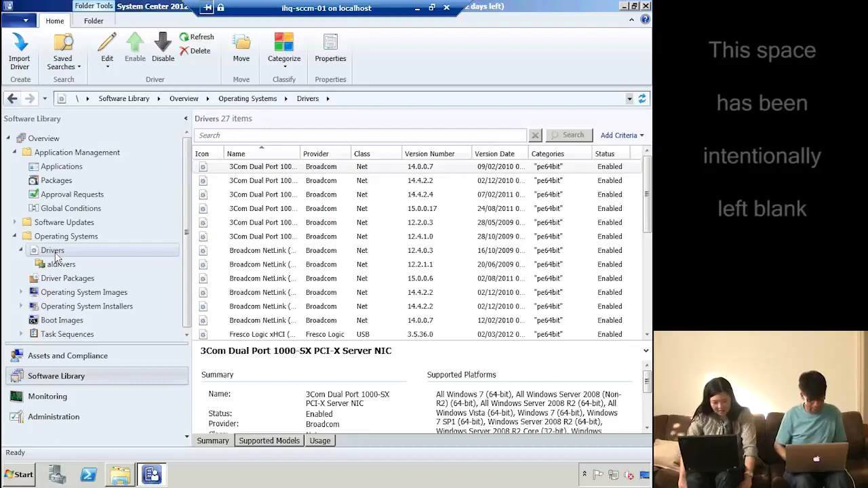
click(63, 264)
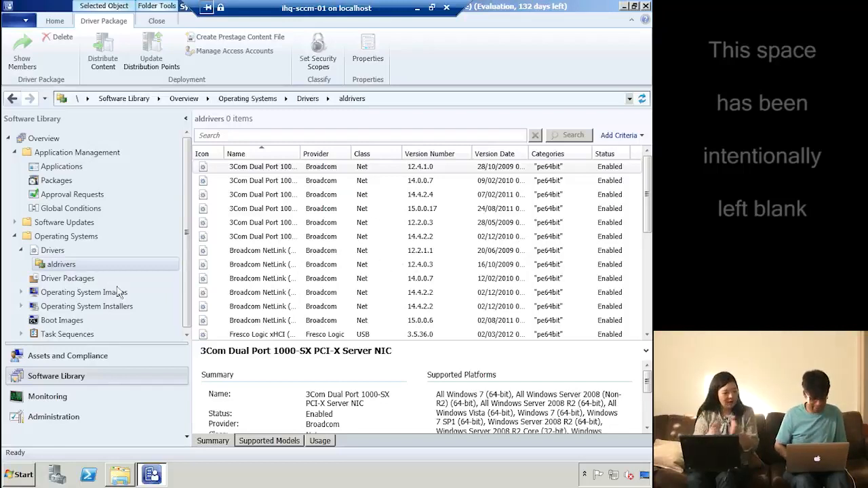
click(53, 252)
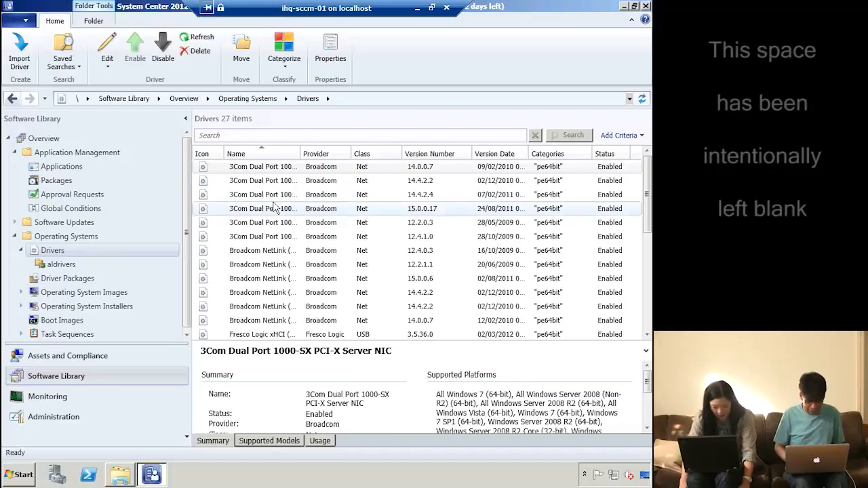
Select all drivers, inspect the 3Com 12.2.0.3 driver, then go to Task Sequences
key(ctrl+a)
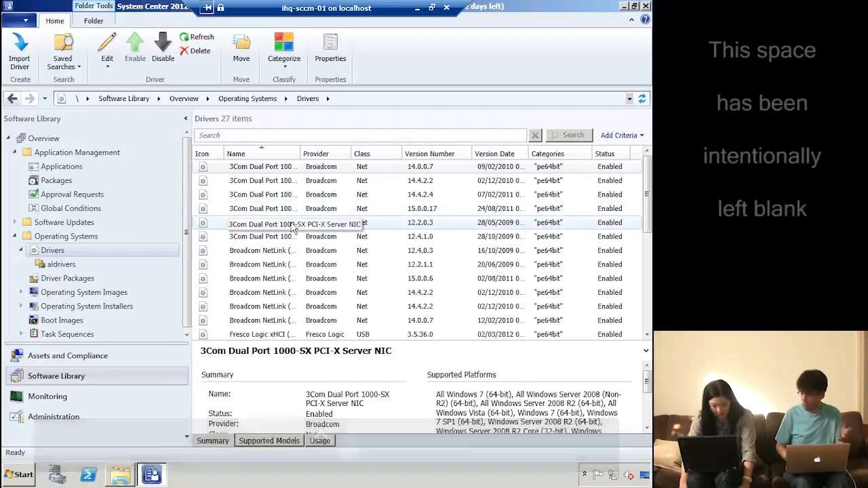
right_click(293, 226)
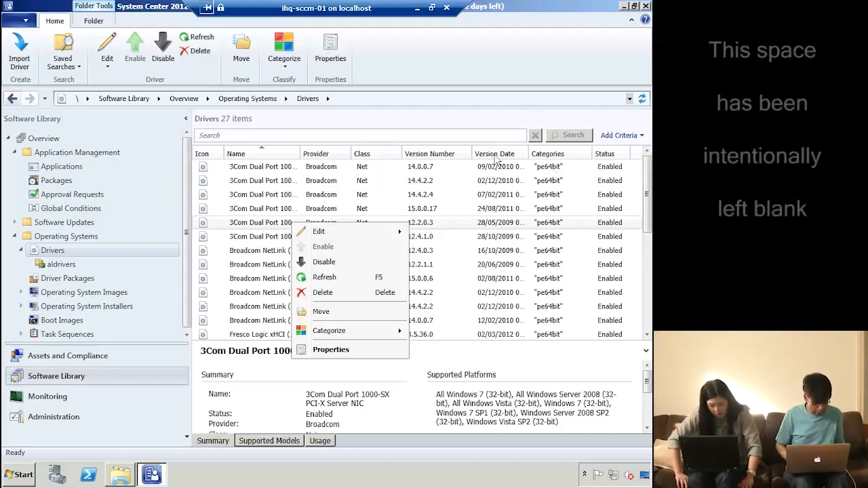
click(509, 221)
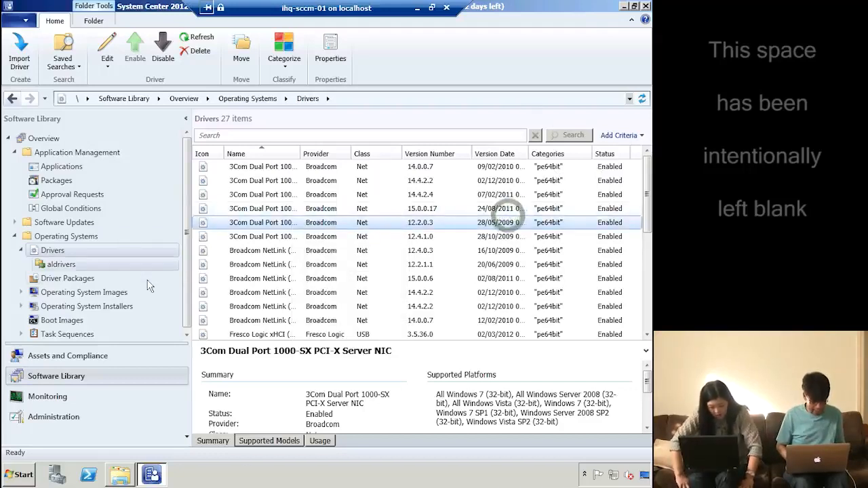
click(185, 331)
click(68, 332)
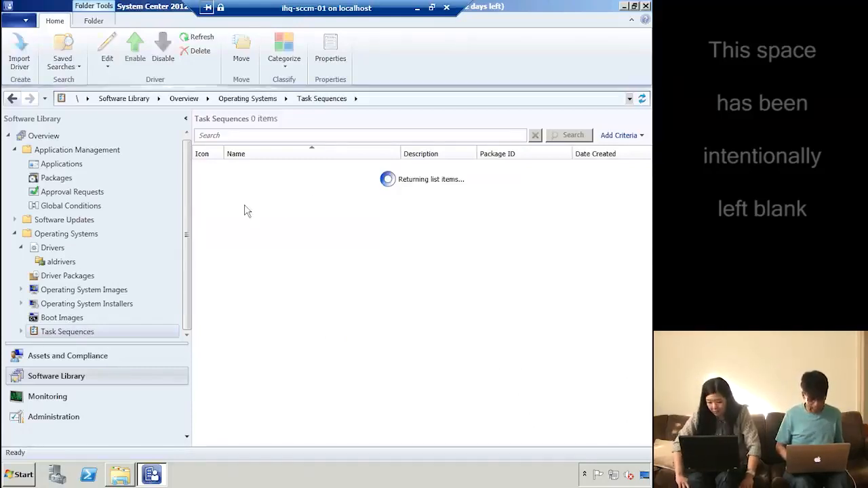
Open install win7 for editing and review its Apply Device Drivers step, keeping drivers from all categories
right_click(255, 182)
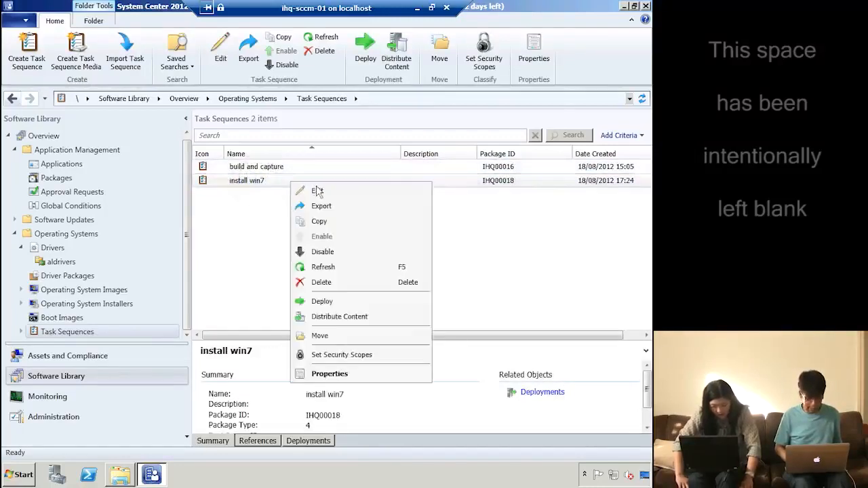
click(316, 191)
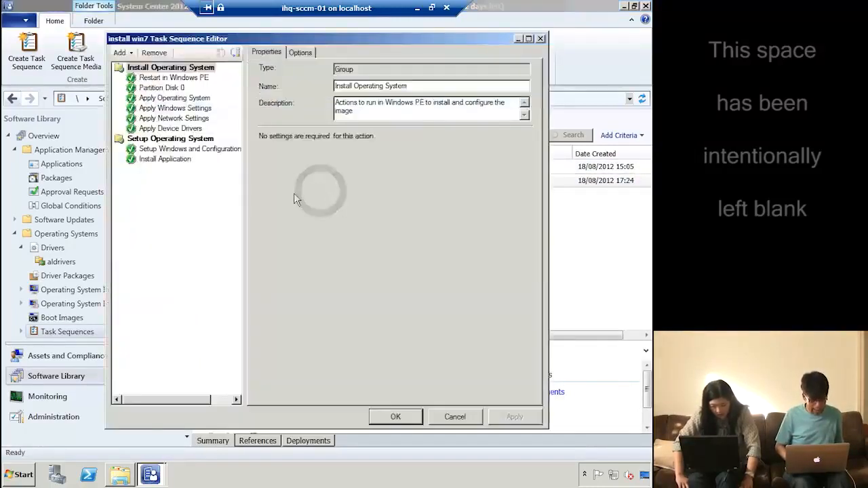
click(192, 129)
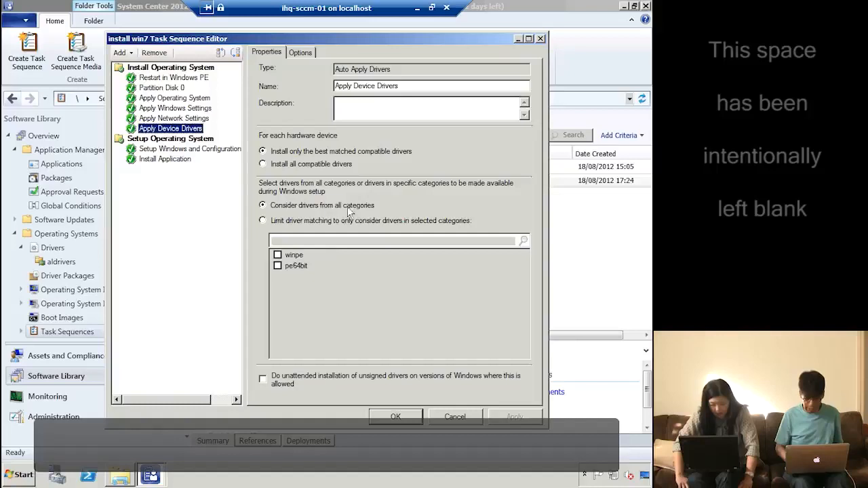
click(361, 221)
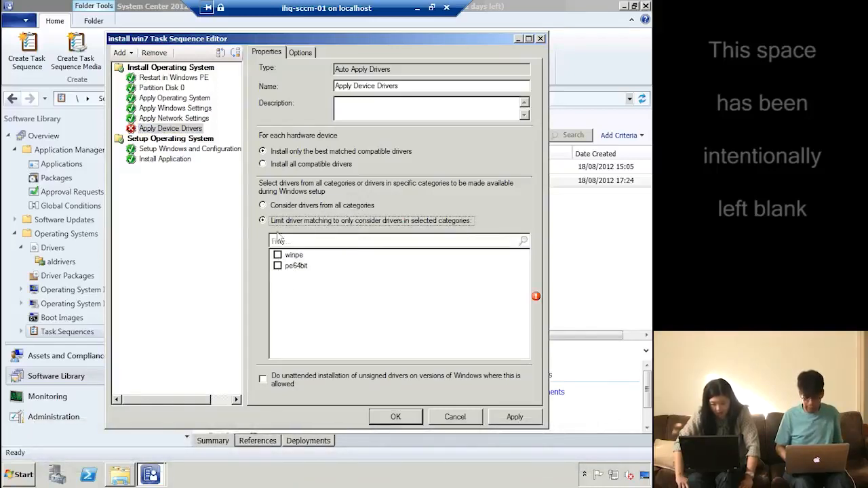
click(271, 209)
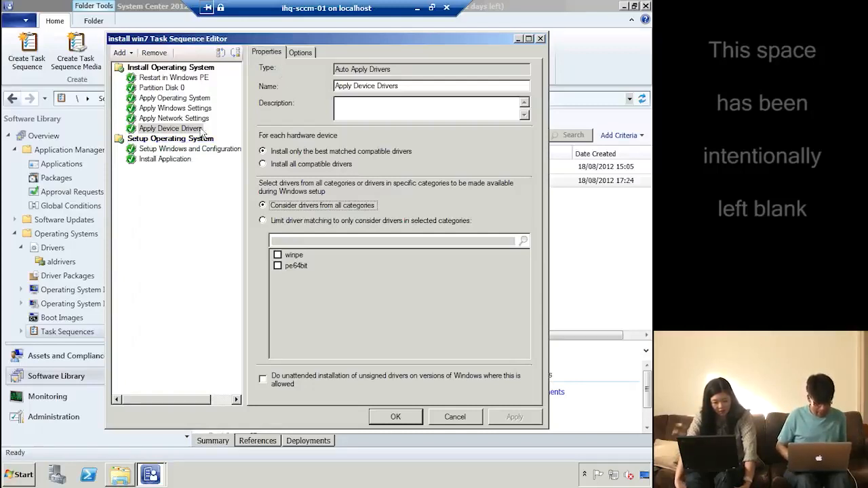
Inspect the Install Application step's Options tab and its Add Condition choices
right_click(188, 132)
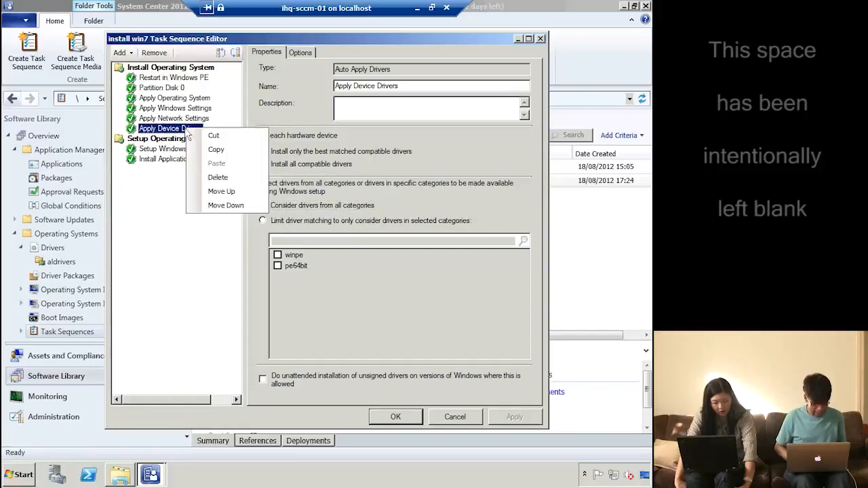
click(169, 162)
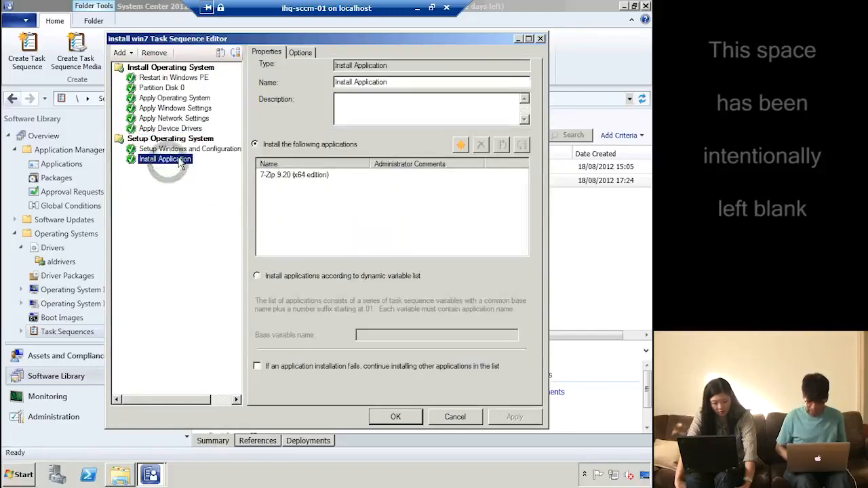
click(300, 51)
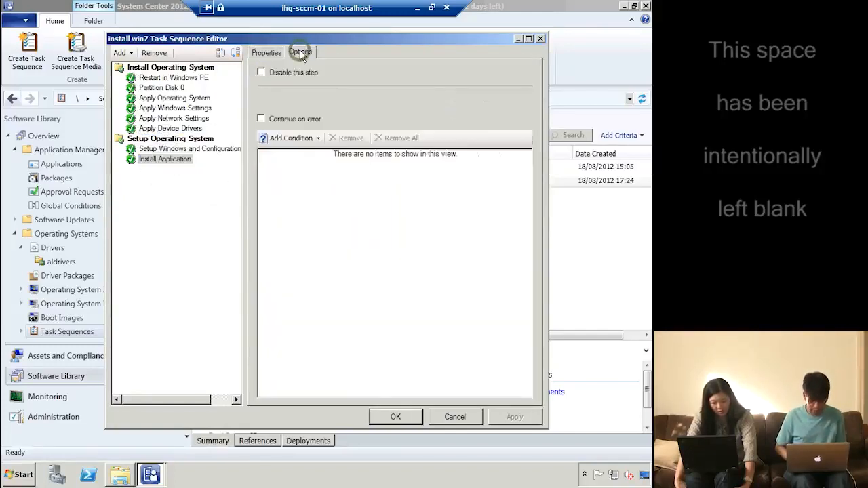
click(168, 160)
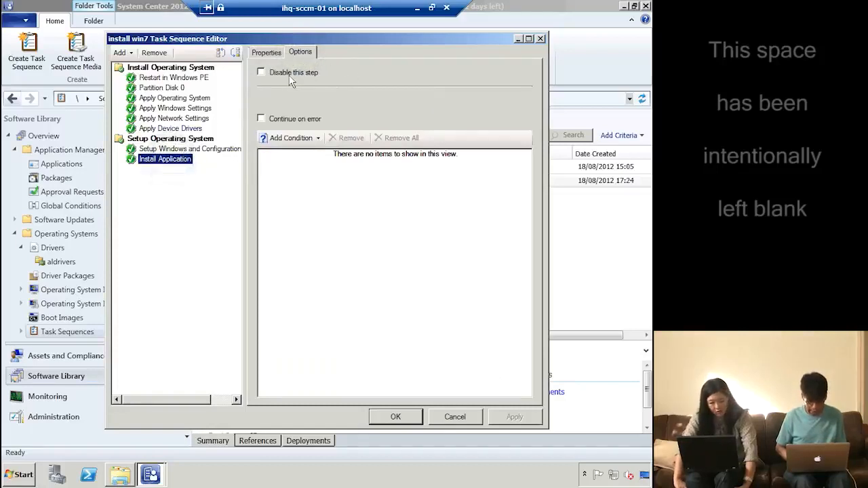
click(291, 138)
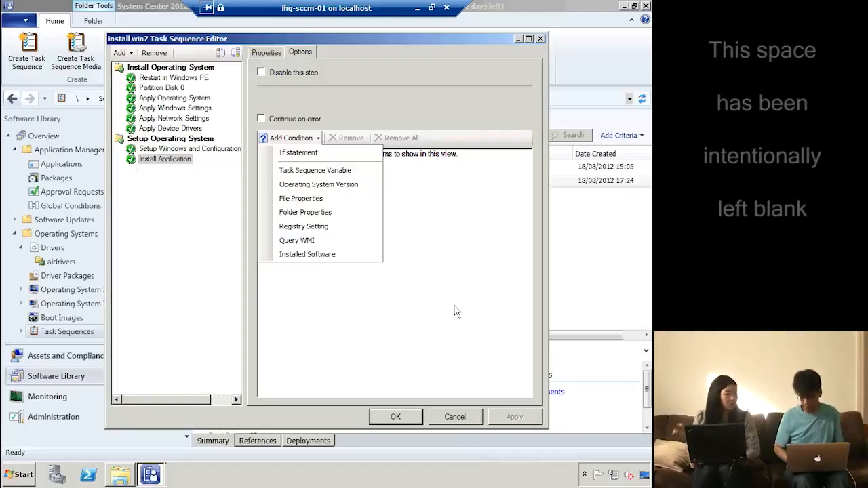
Close the editor without saving and view install win7's References and Deployments tabs
click(446, 416)
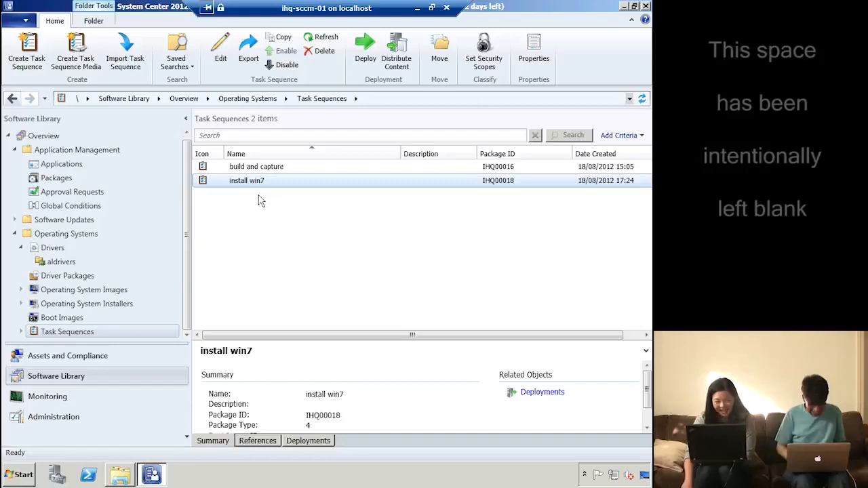
click(264, 441)
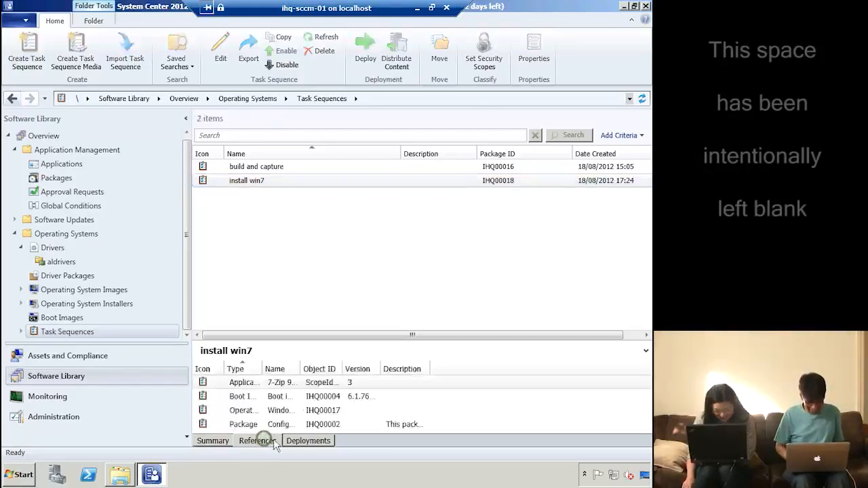
click(314, 441)
click(84, 289)
Review the Windows 7 Professional SP1 image, then select install win7 under Task Sequences
click(114, 290)
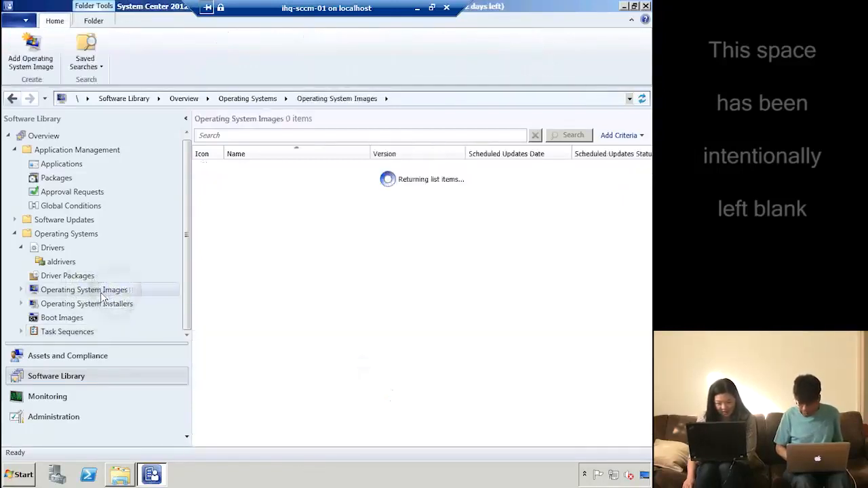
click(601, 171)
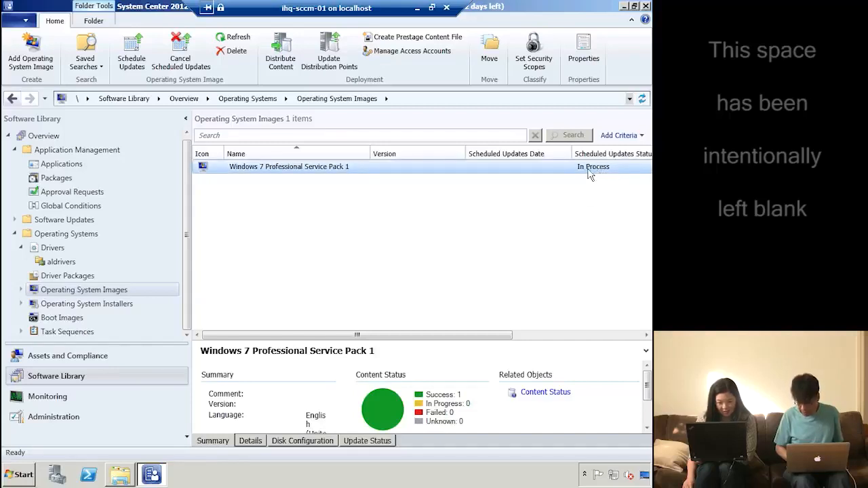
click(556, 335)
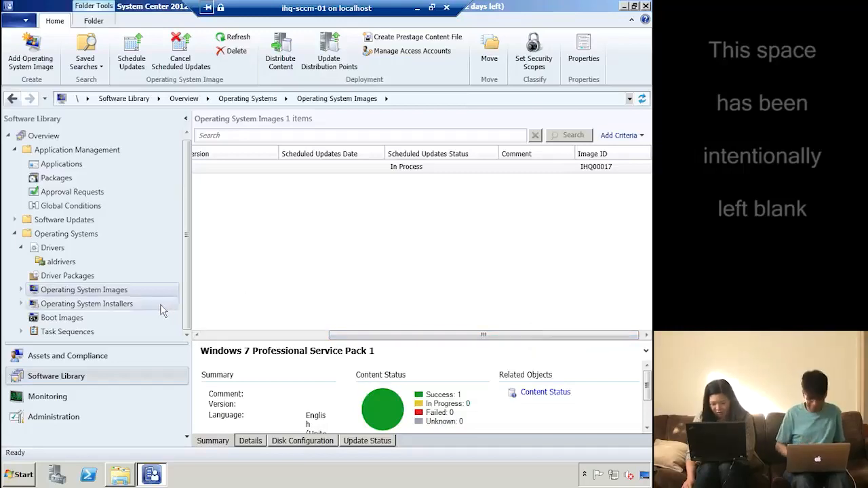
click(56, 333)
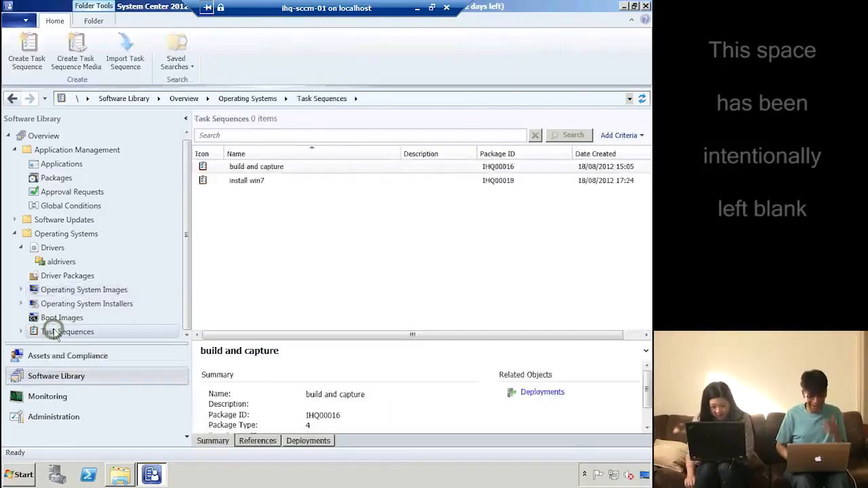
click(322, 169)
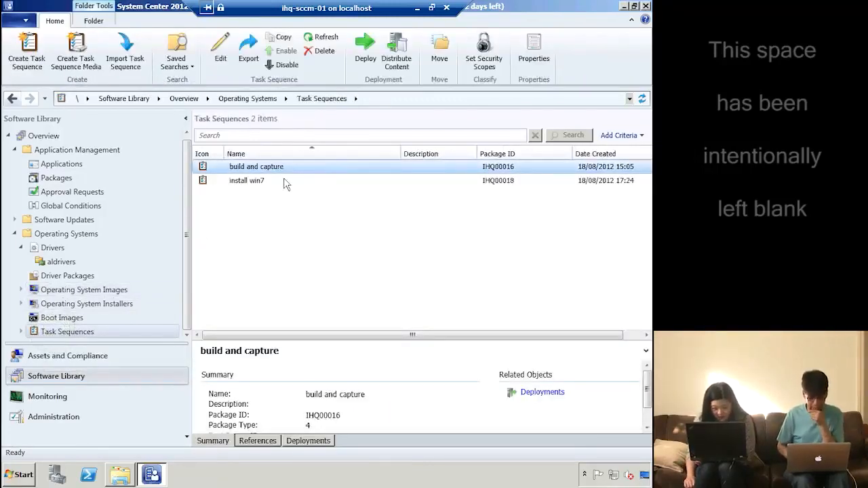
click(257, 181)
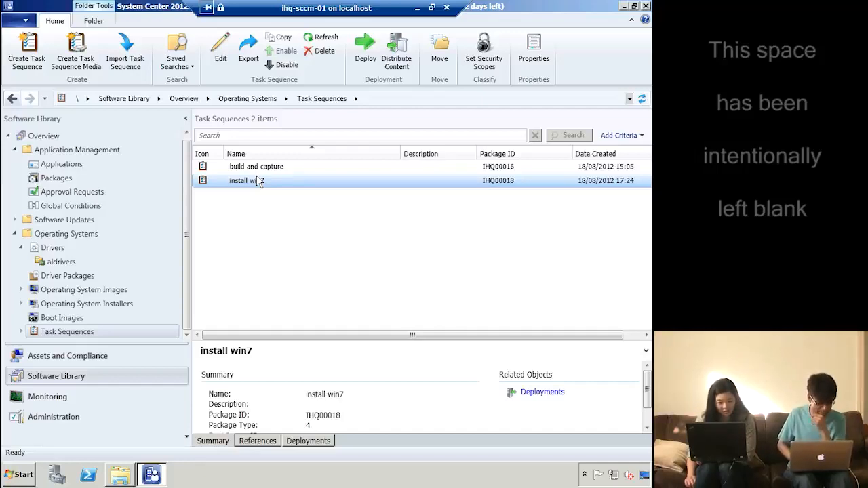
Recheck the Windows 7 image's update status, return to Task Sequences, and window the server connection
click(63, 264)
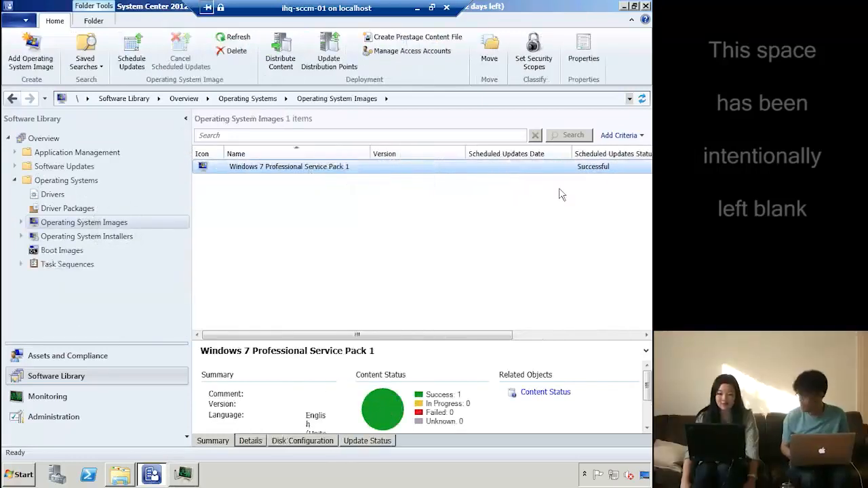
click(603, 172)
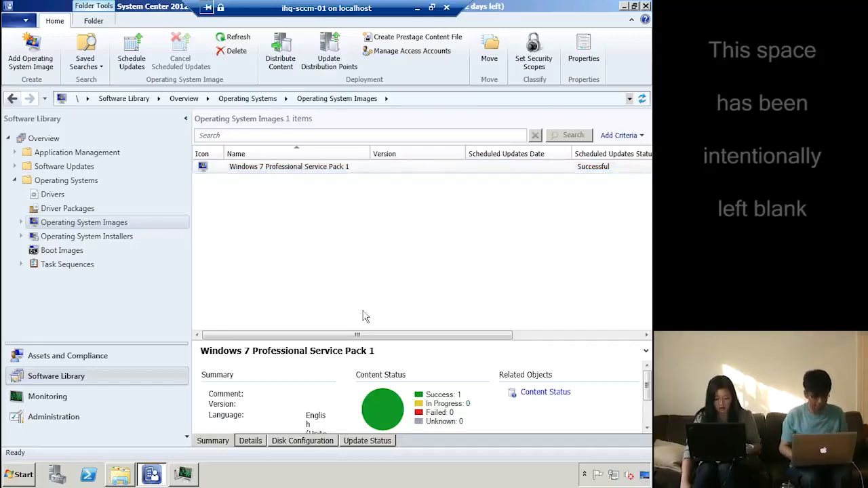
click(83, 266)
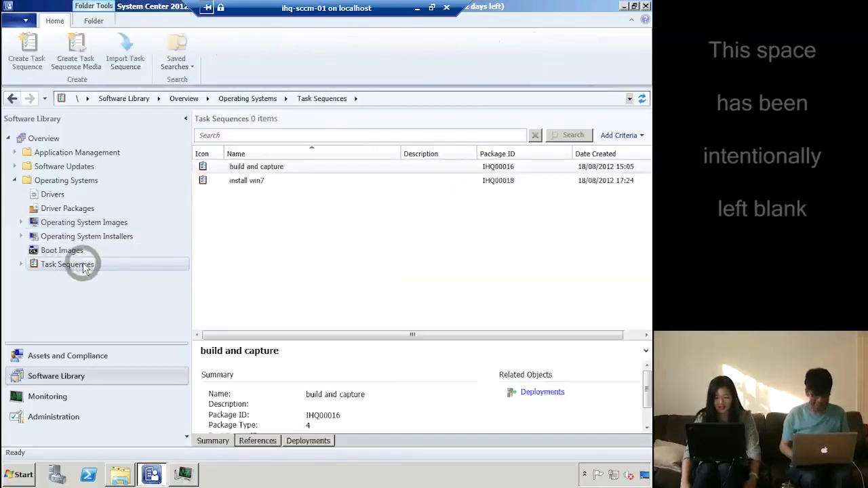
click(431, 8)
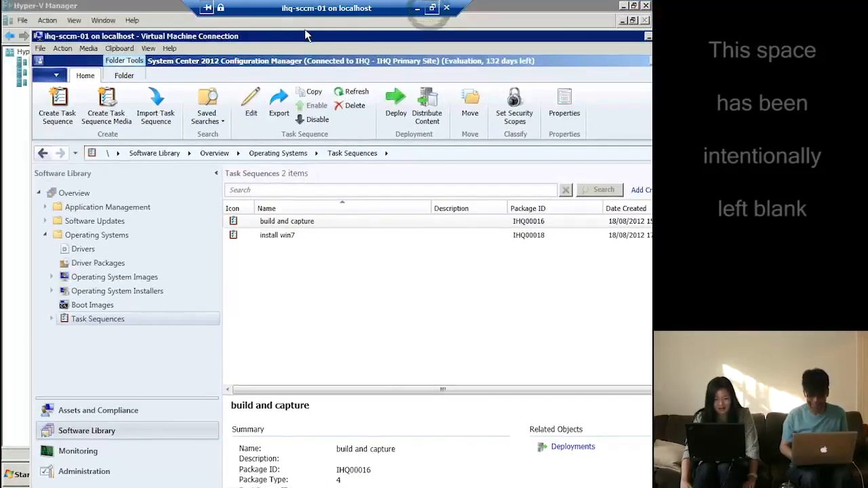
drag(550, 41, 473, 46)
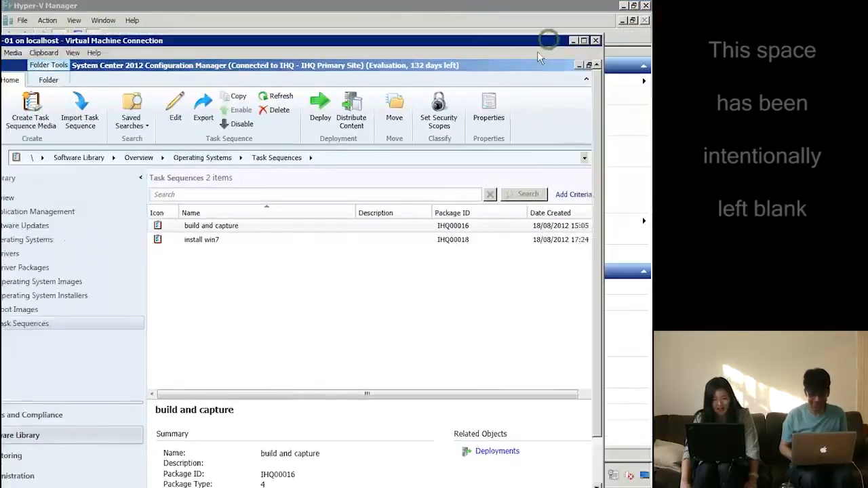
Close the server connection and bring up the actions for host IHQ-HYPV-01 in Hyper-V Manager
click(595, 41)
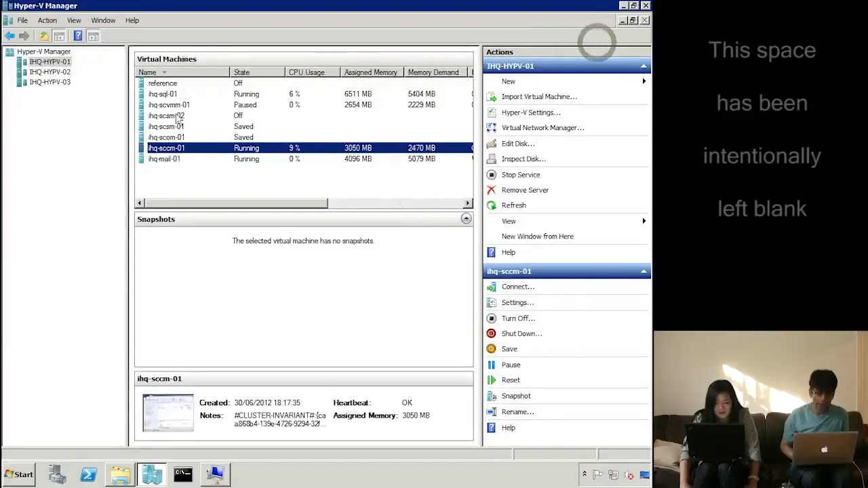
click(163, 83)
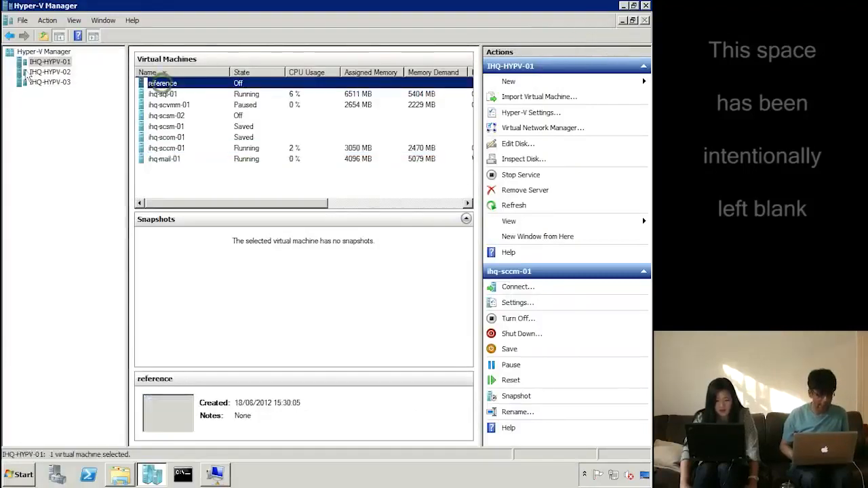
click(50, 71)
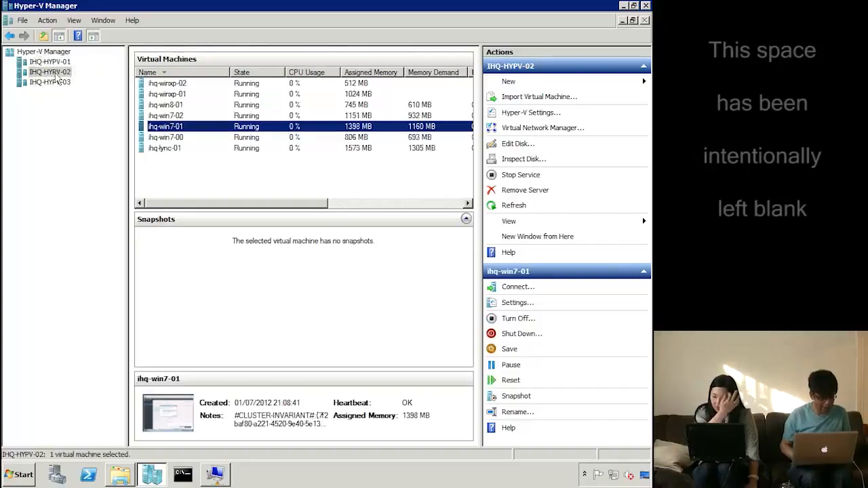
right_click(58, 79)
mouse_move(90, 82)
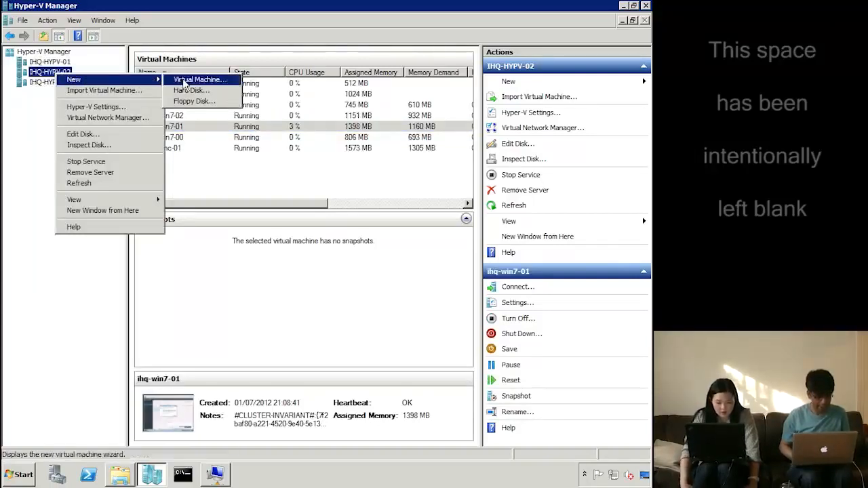
click(62, 63)
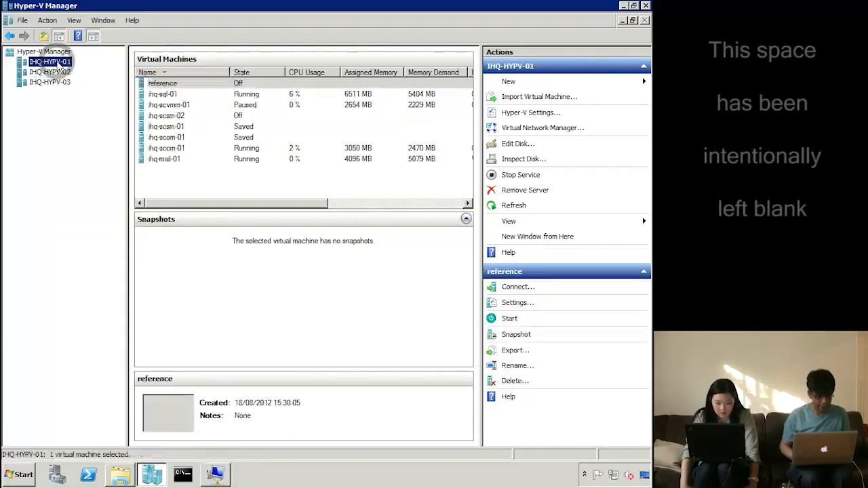
right_click(60, 63)
Start a new virtual machine named ihq-win7-10, stored under D:\VMs\
mouse_move(76, 68)
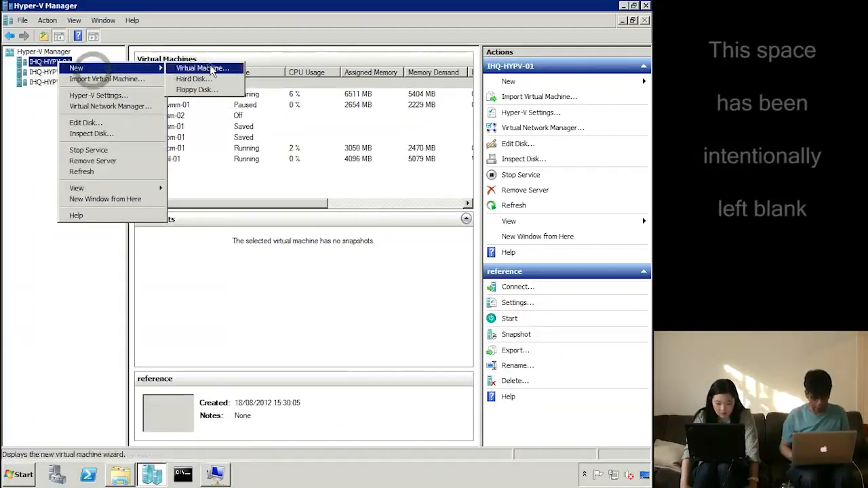
click(207, 68)
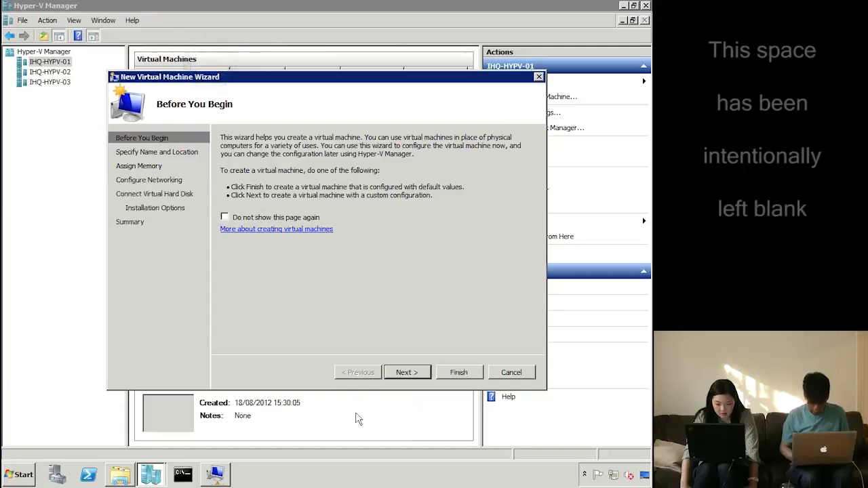
click(405, 373)
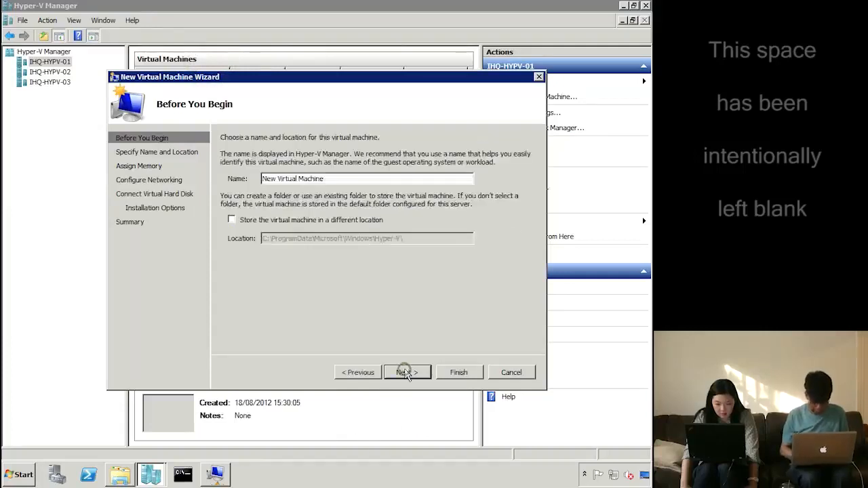
text(ihq)
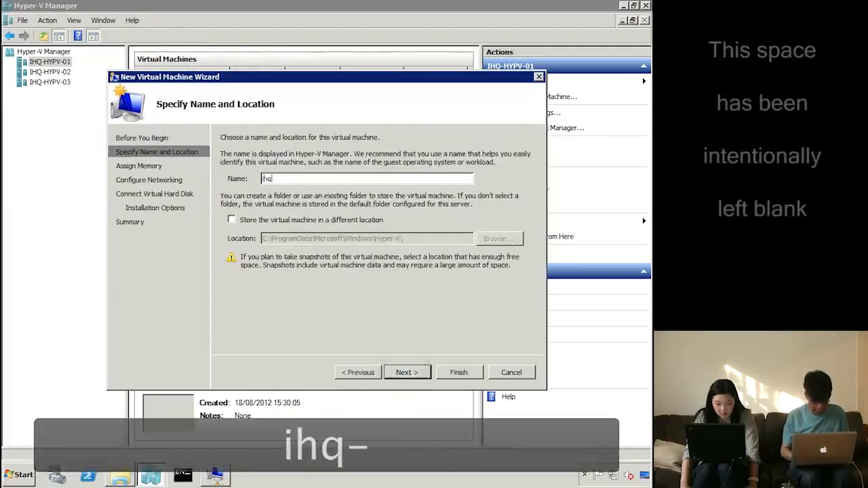
text(-win)
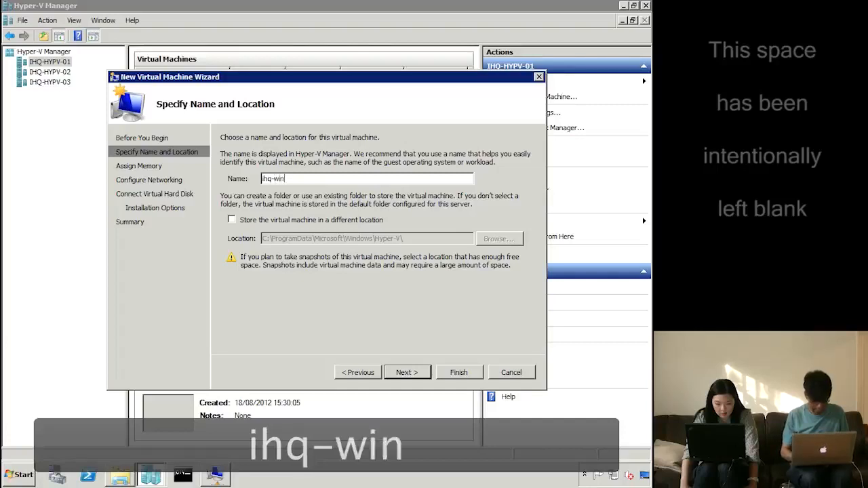
text(7-10)
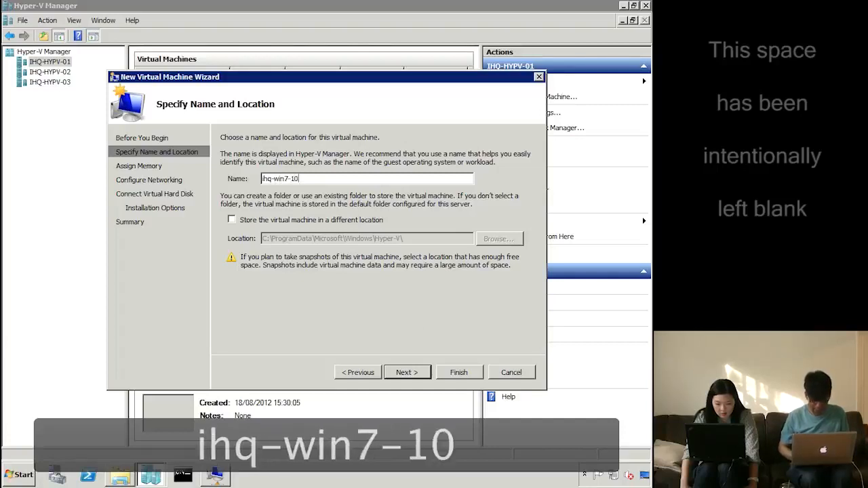
click(300, 221)
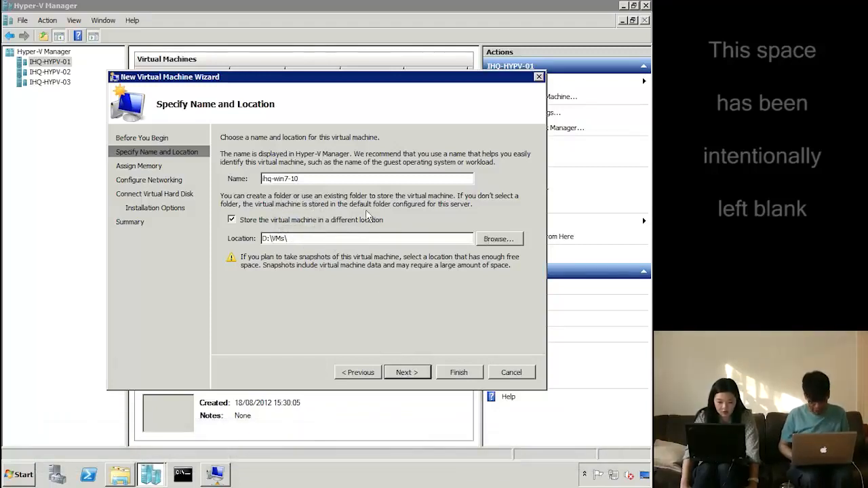
click(407, 373)
Give it 2048 MB memory, the Local Area Connection - Virtual Network, a new 127 GB disk and network install
text(2048)
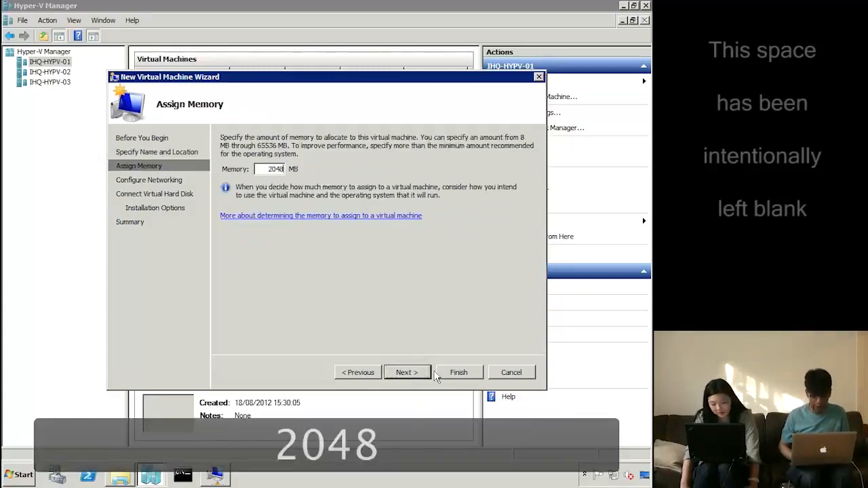
click(419, 374)
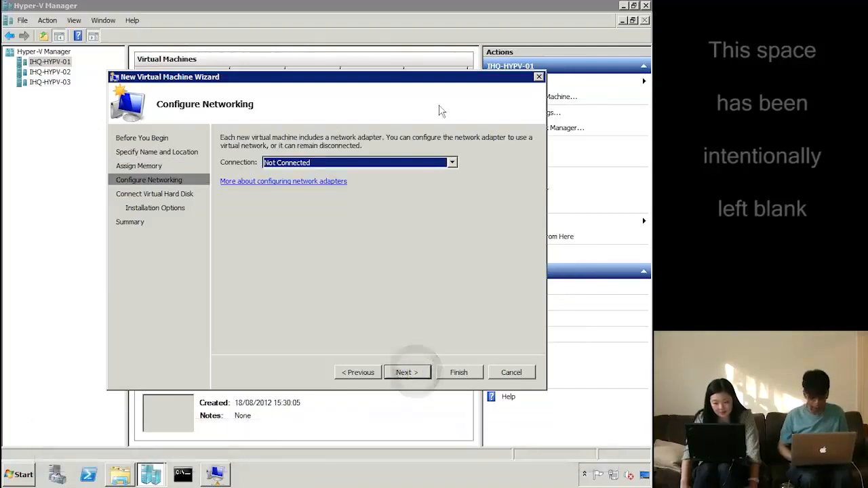
click(404, 167)
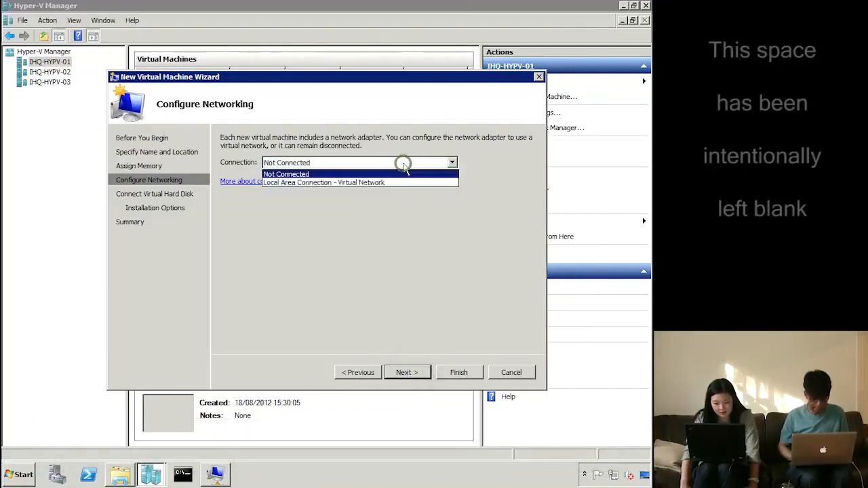
click(371, 181)
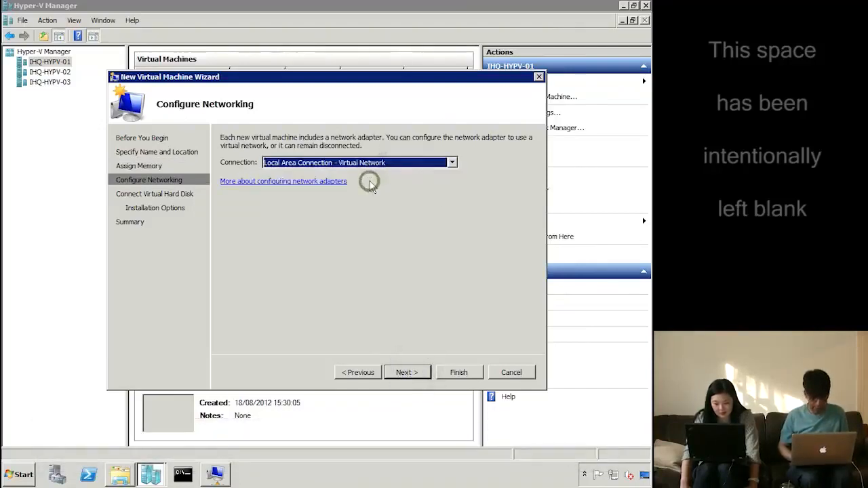
click(405, 373)
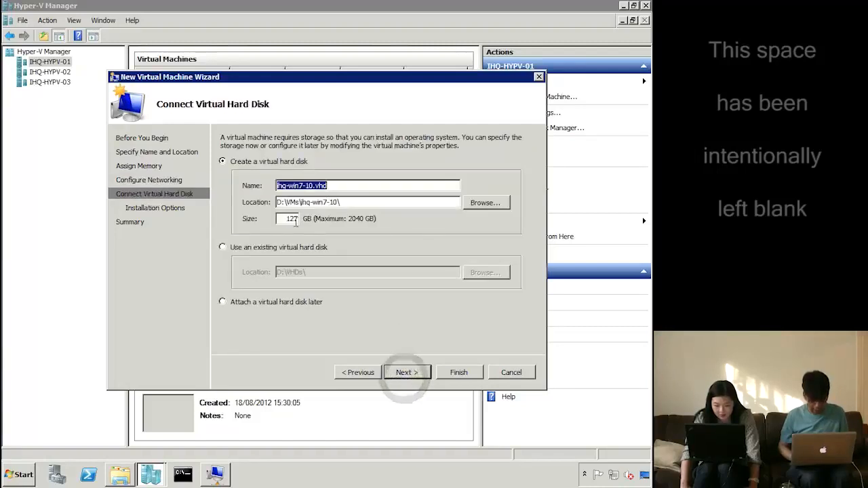
click(412, 370)
click(325, 317)
click(407, 372)
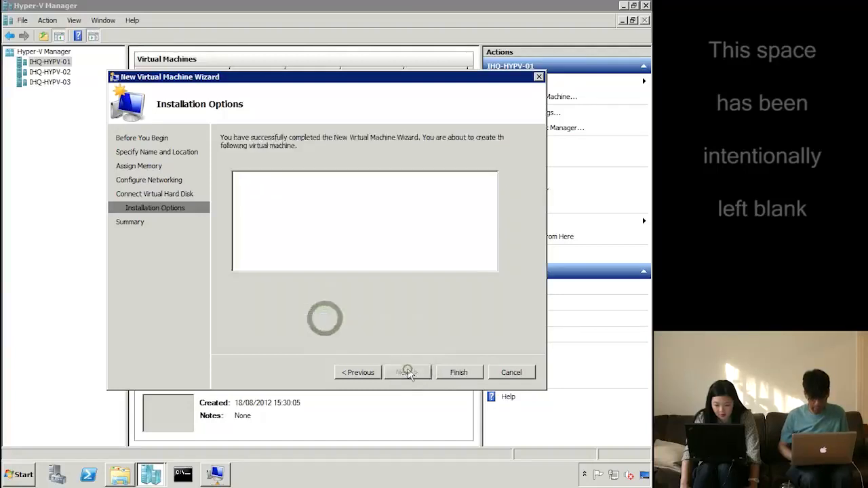
click(460, 372)
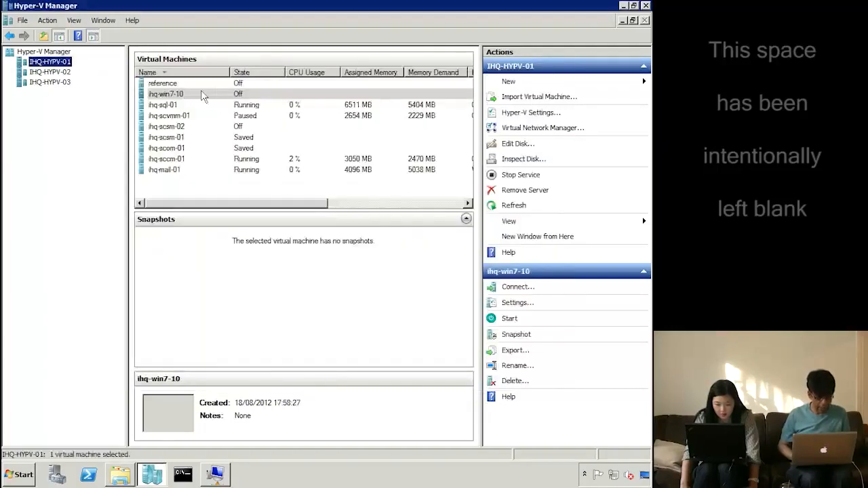
Power on ihq-win7-10 and connect to its console
right_click(193, 94)
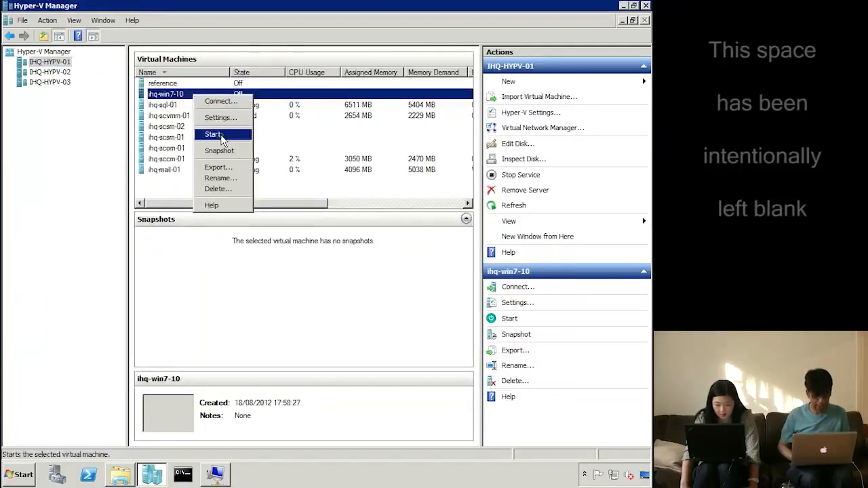
click(212, 134)
right_click(186, 93)
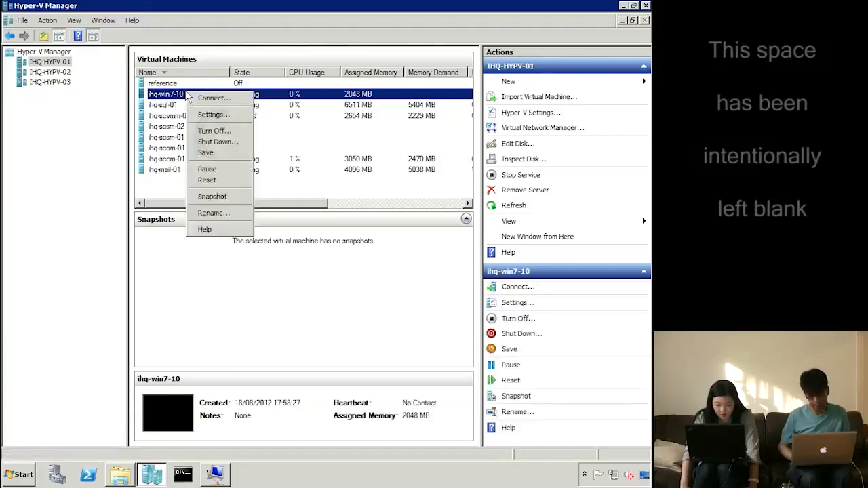
click(203, 99)
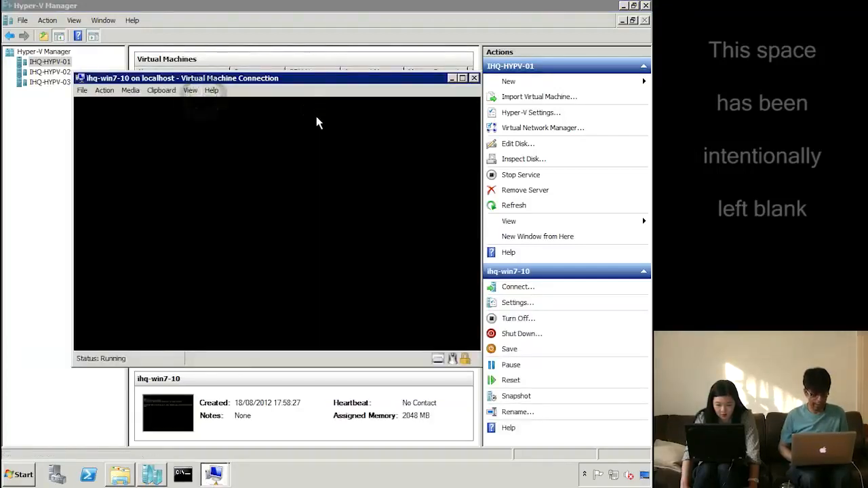
Press F12 at the PXE prompt to network-boot ihq-win7-10 into the Task Sequence Wizard
click(268, 177)
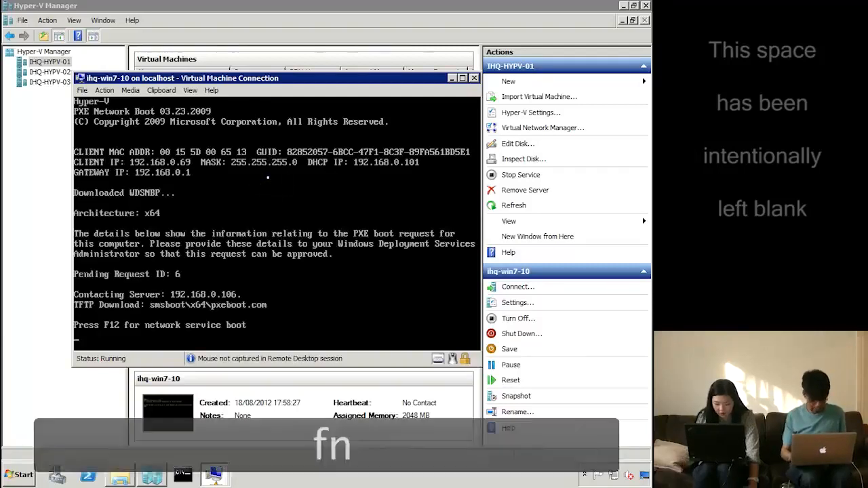
key(F12)
key(F12)
key(F12)
key(F12)
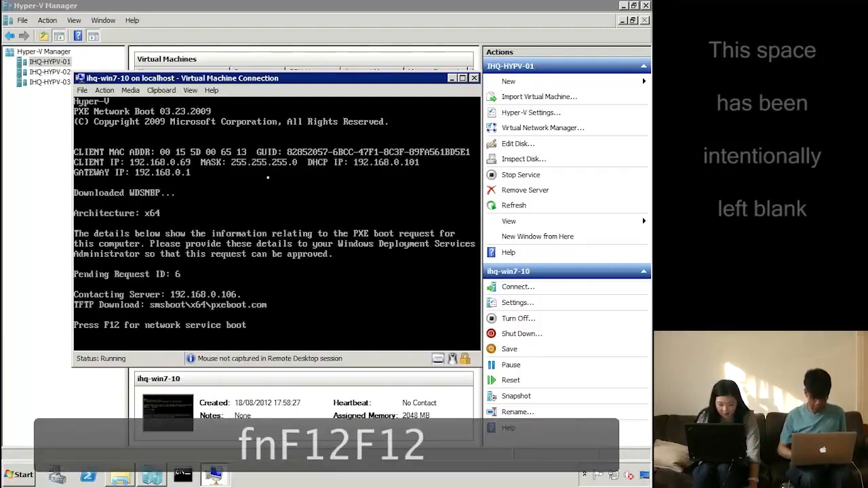
key(F12)
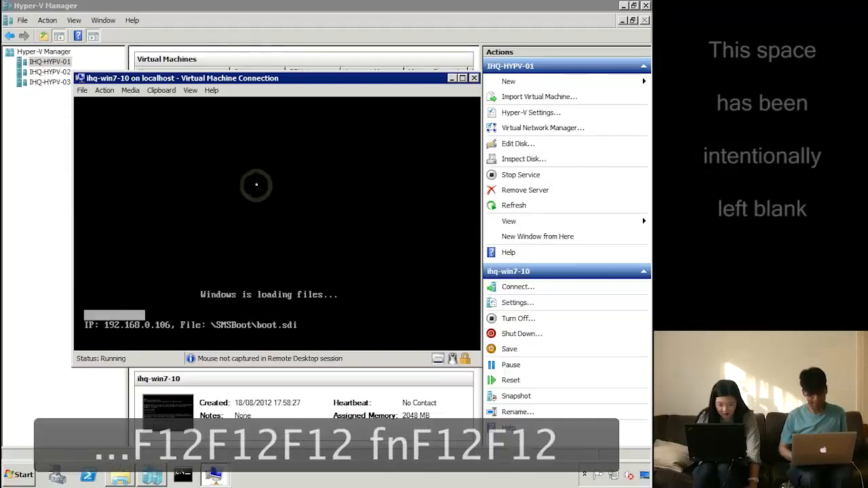
key(XF86AudioLowerVolume)
drag(304, 83, 303, 71)
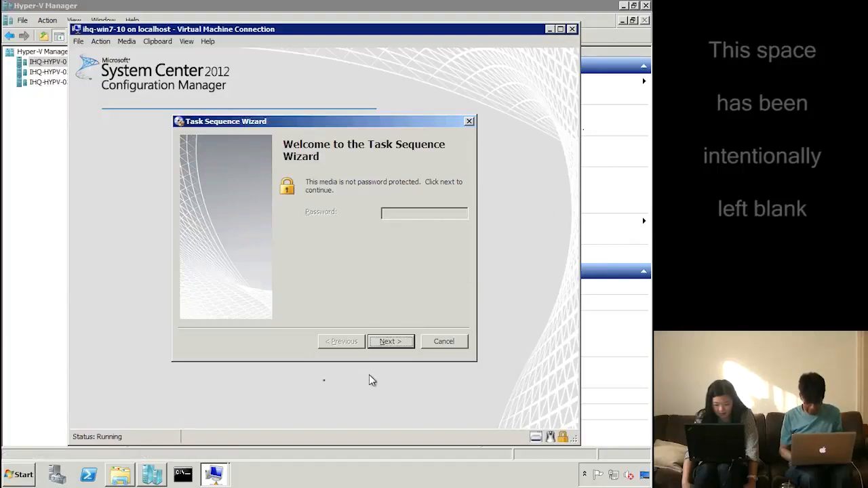
Move past the wizard's welcome page and choose the install win7 task sequence
click(394, 348)
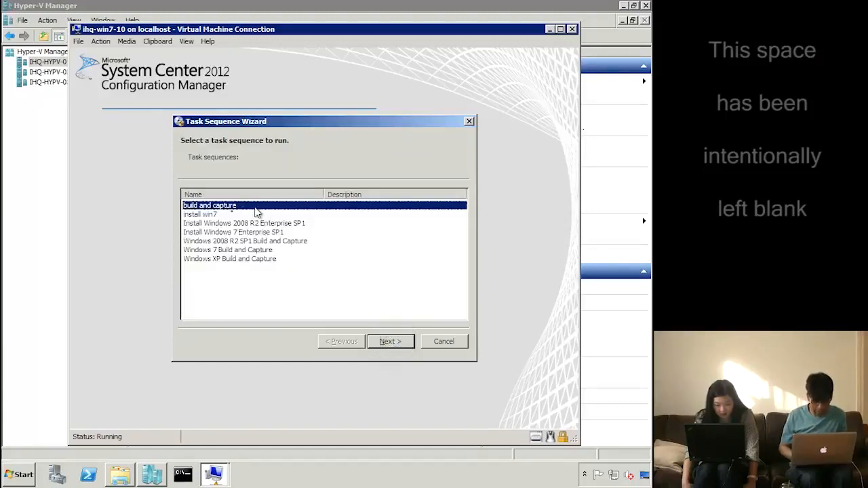
click(216, 215)
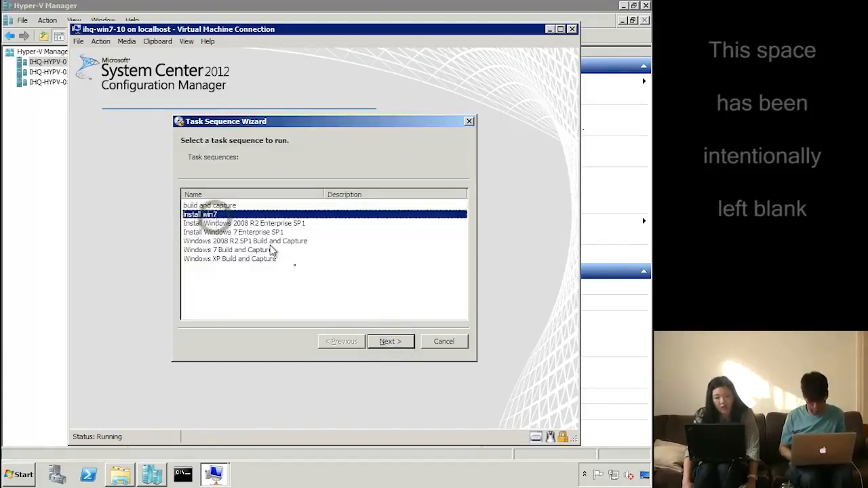
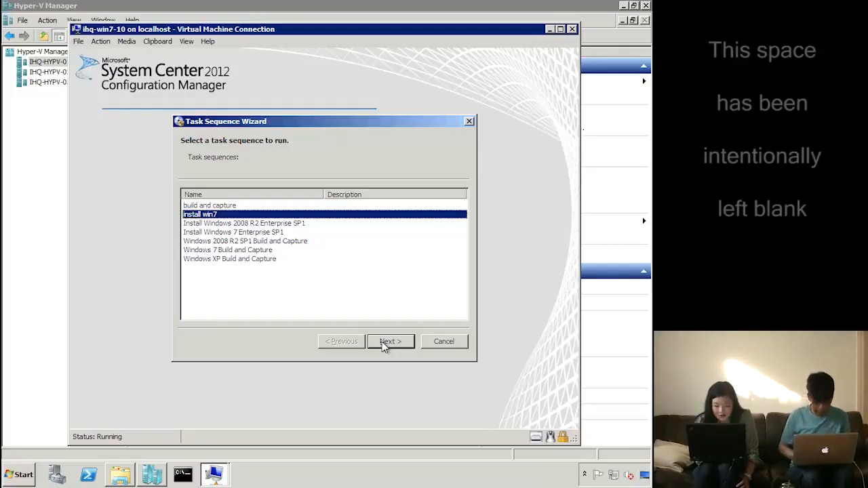
Advance the wizard from the install win7 selection to the Edit Task Sequence Variables page
click(384, 343)
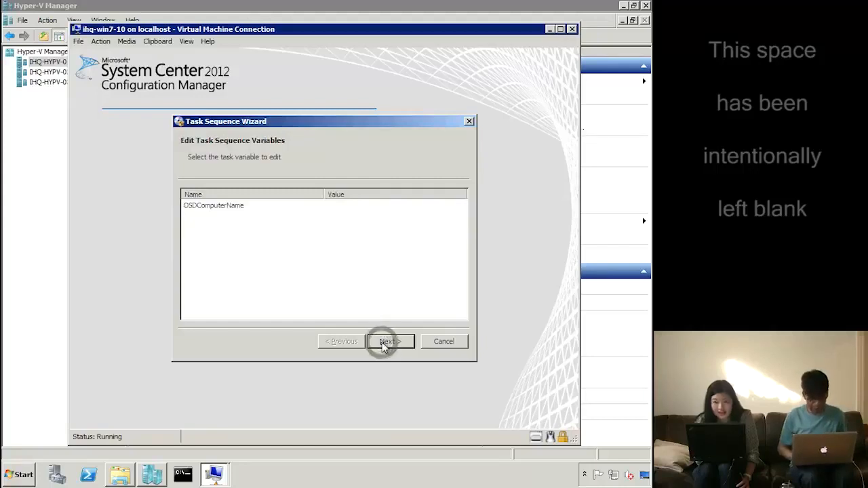
Set the OSDComputerName variable's value to ihq-win7-10
double_click(346, 212)
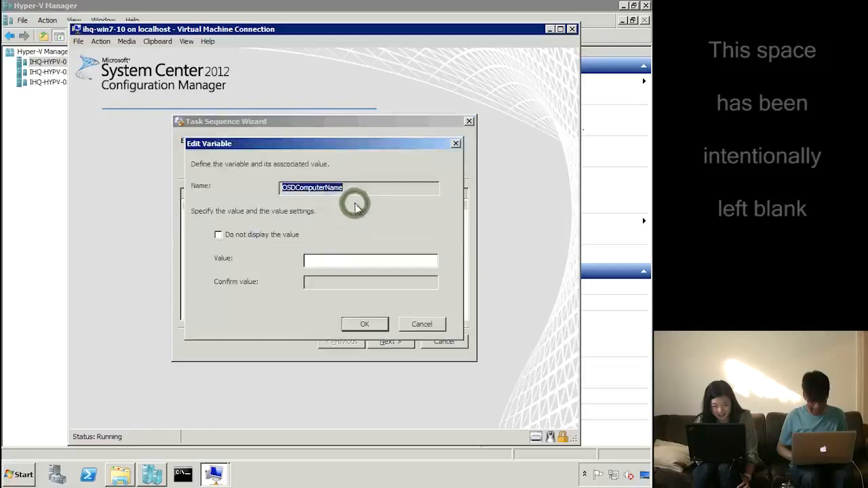
click(337, 261)
text(ihq-)
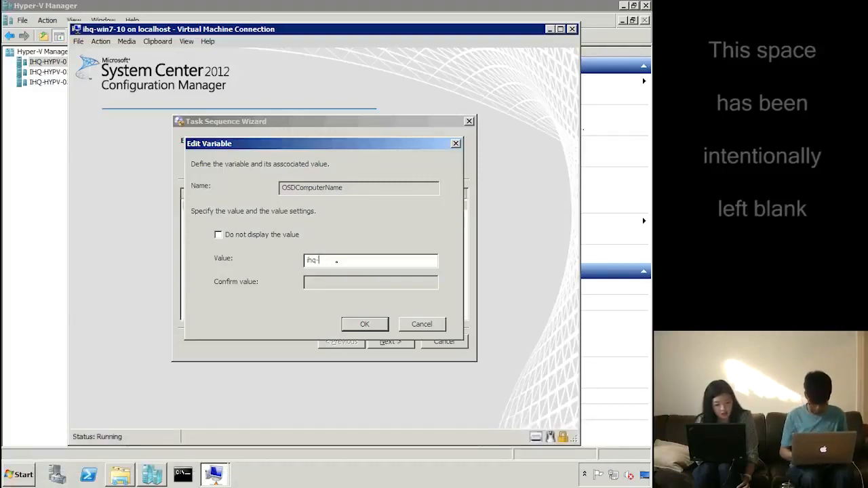
text(W)
text(in7)
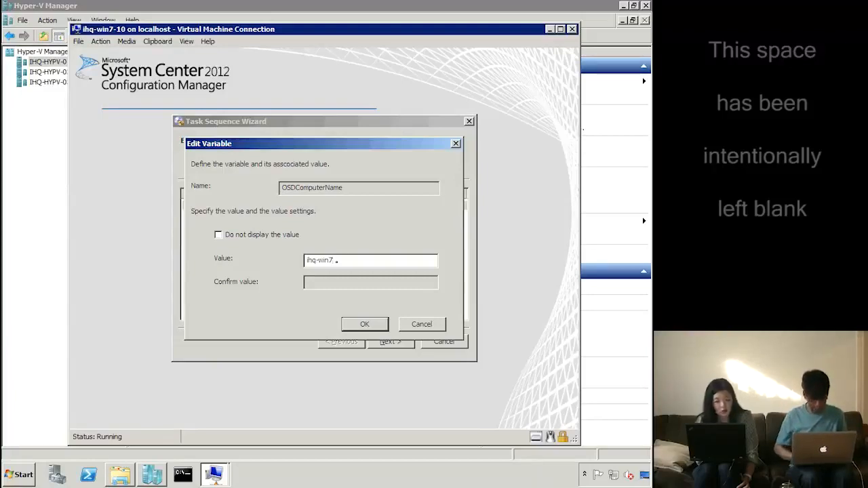
key(ctrl)
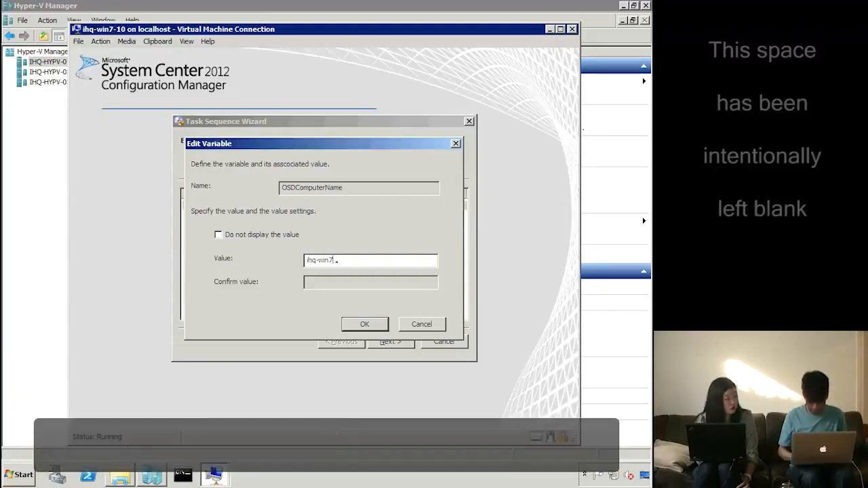
text(-10)
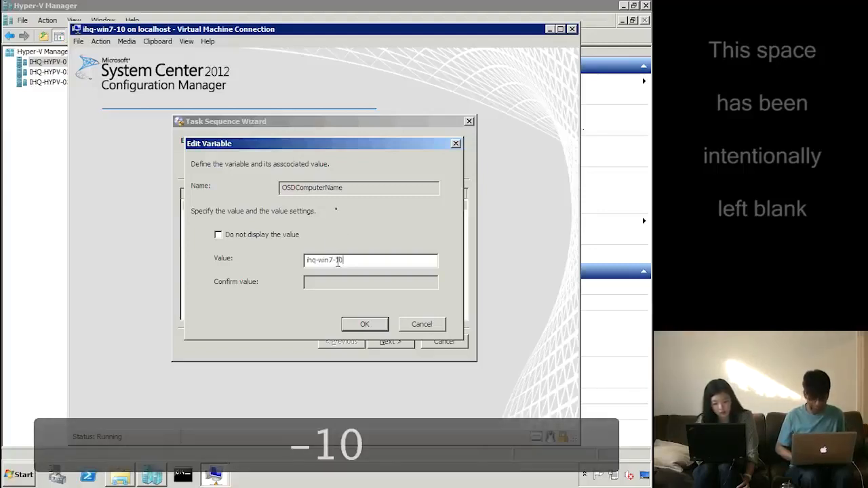
click(364, 330)
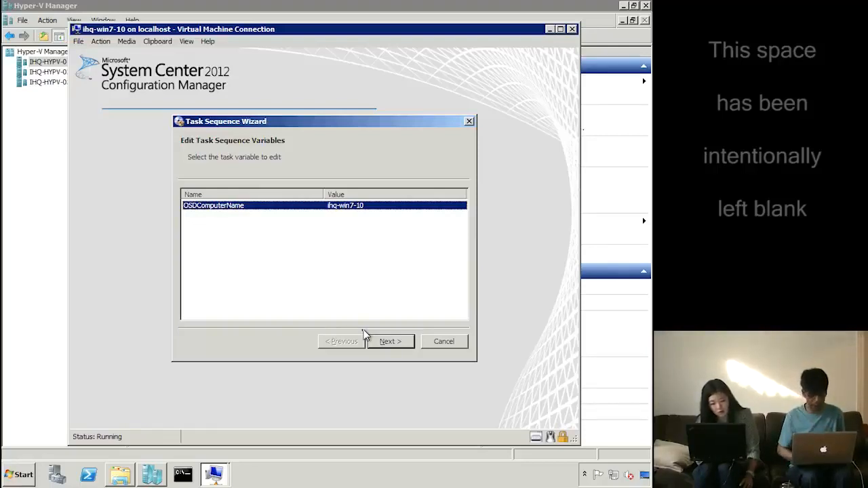
Start the install win7 task sequence and bring Hyper-V Manager to the front
click(389, 342)
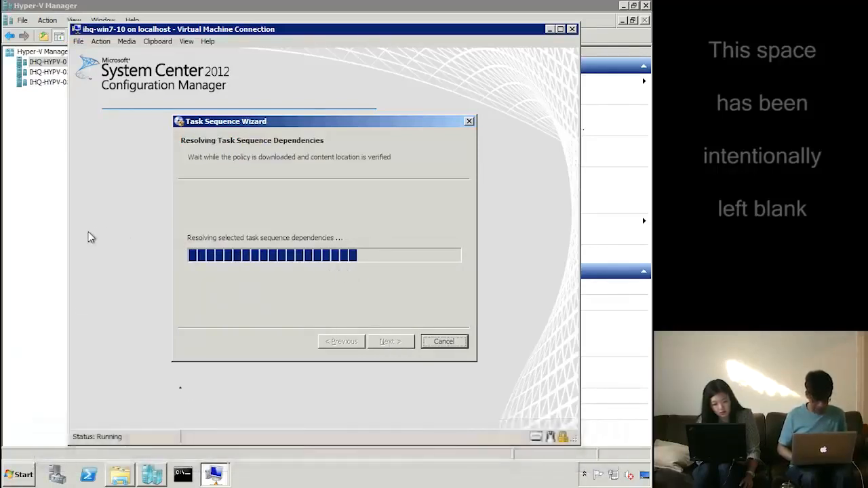
mouse_move(151, 480)
mouse_move(213, 474)
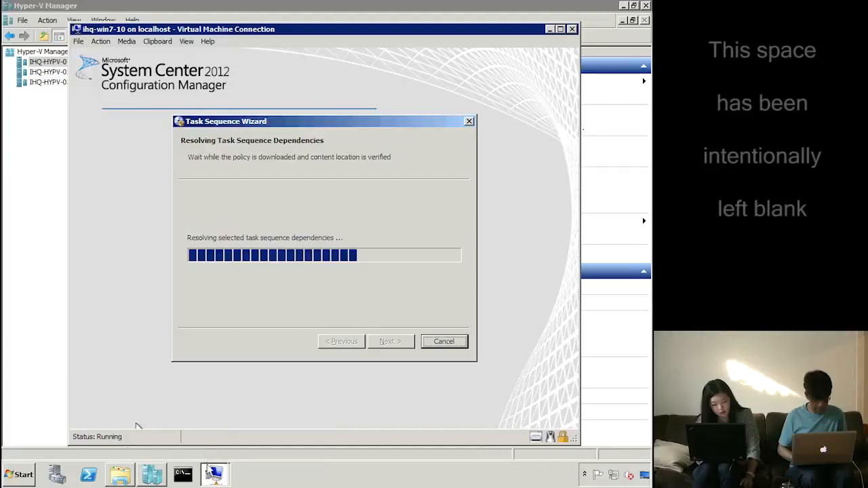
click(152, 477)
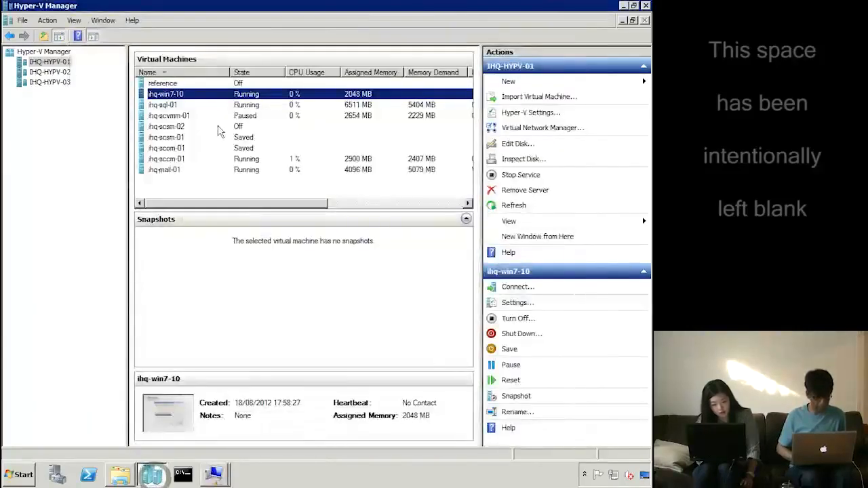
Select the ihq-sccm-01 virtual machine in Hyper-V Manager and connect to it
click(164, 128)
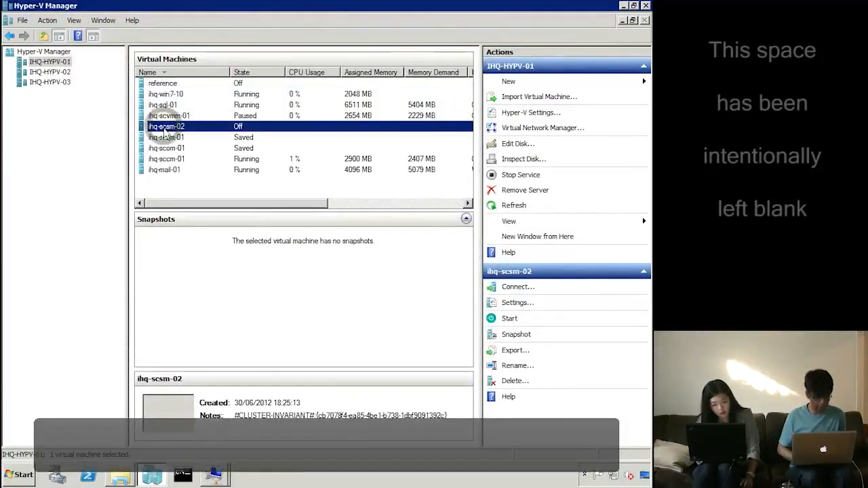
click(171, 148)
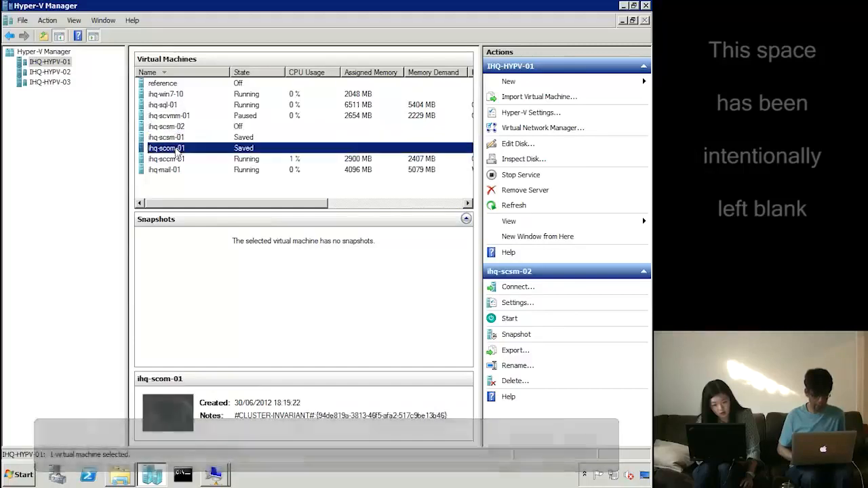
click(175, 159)
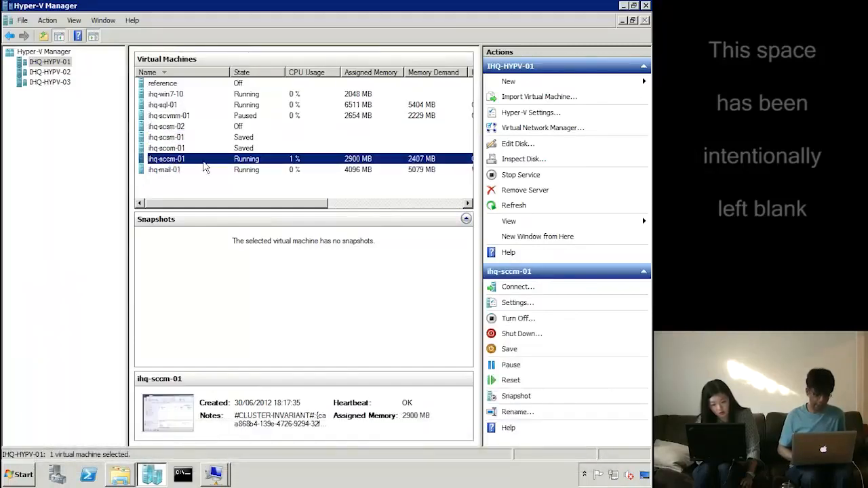
right_click(205, 165)
click(224, 169)
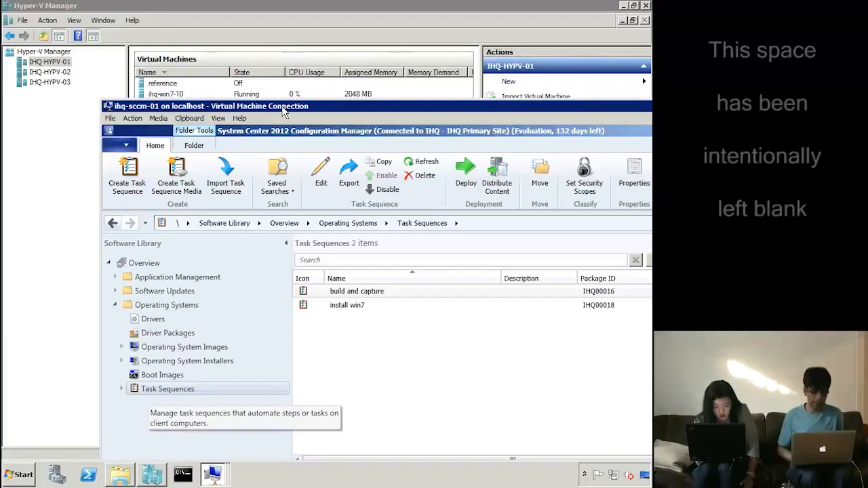
Make the ihq-sccm-01 console full screen and open All Unknown Computers properties under Device Collections
double_click(284, 112)
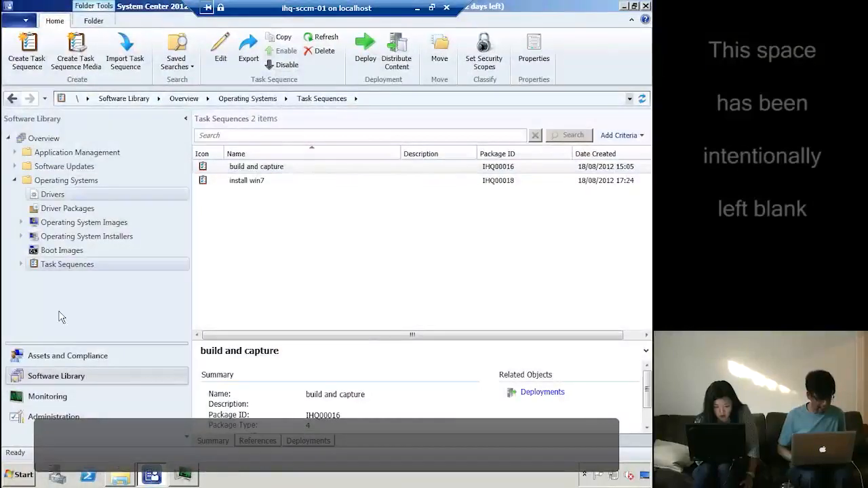
click(93, 359)
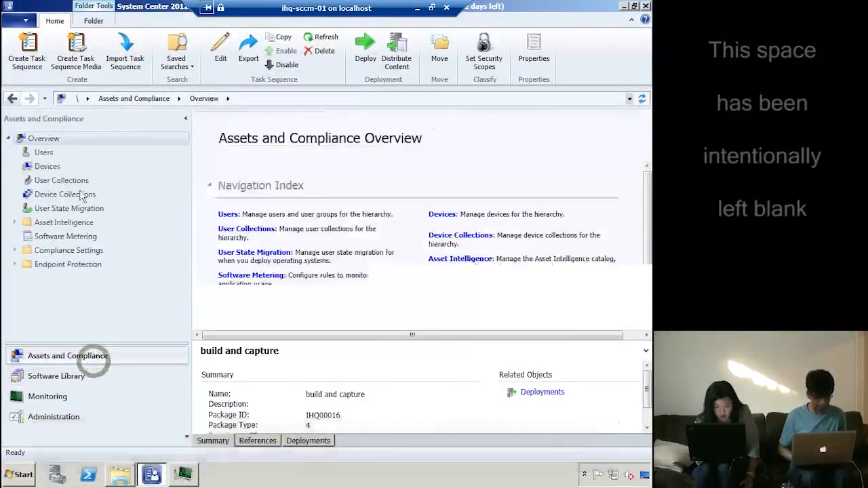
click(74, 196)
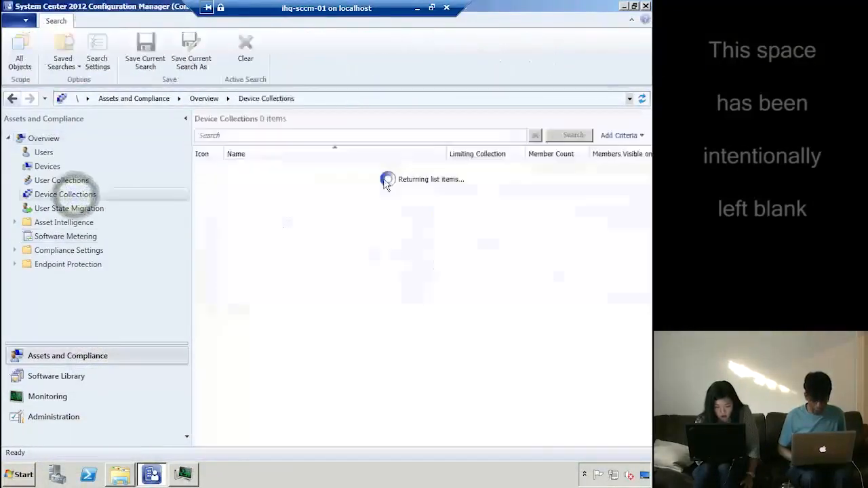
click(289, 210)
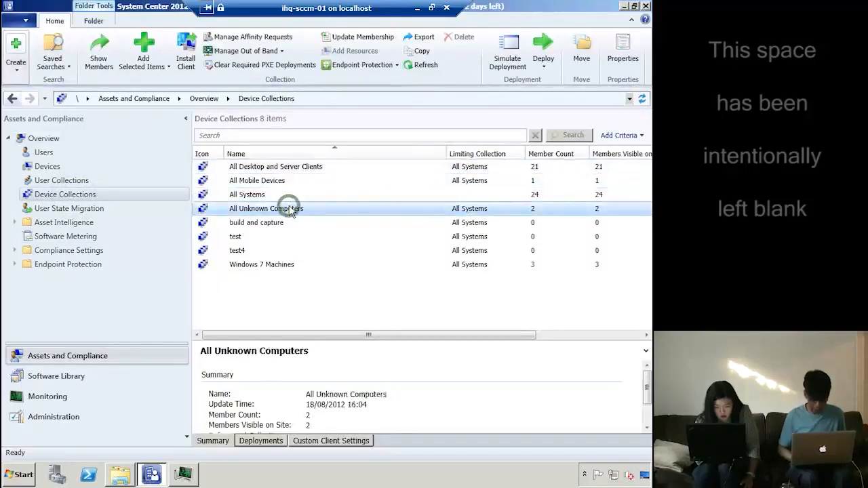
right_click(290, 210)
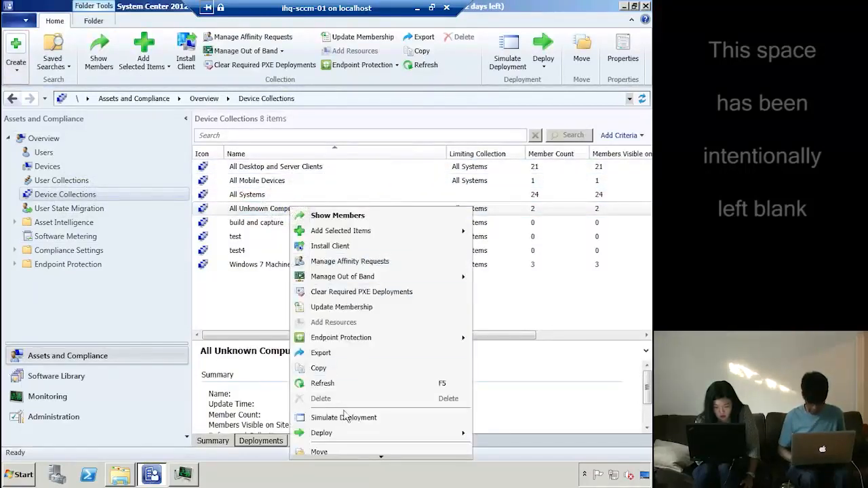
mouse_move(384, 457)
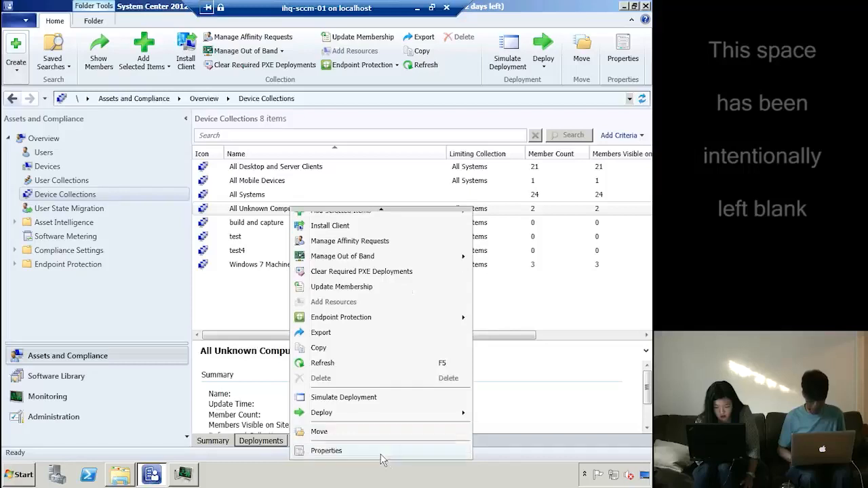
click(343, 451)
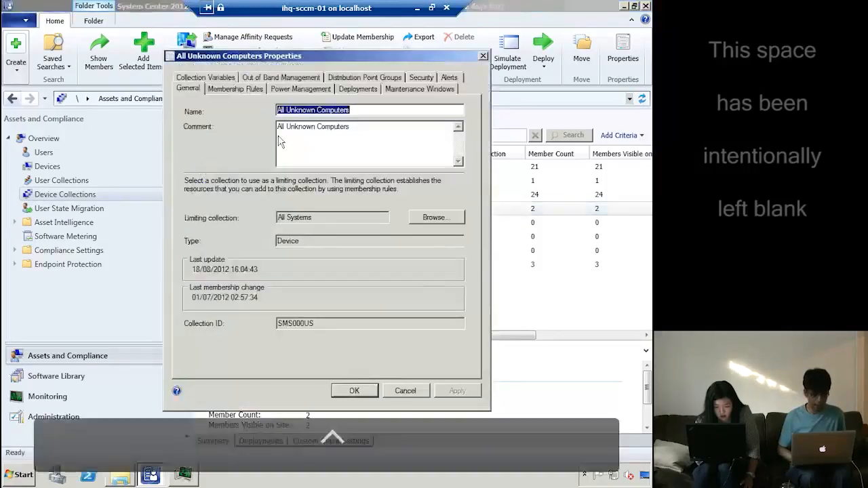
click(210, 78)
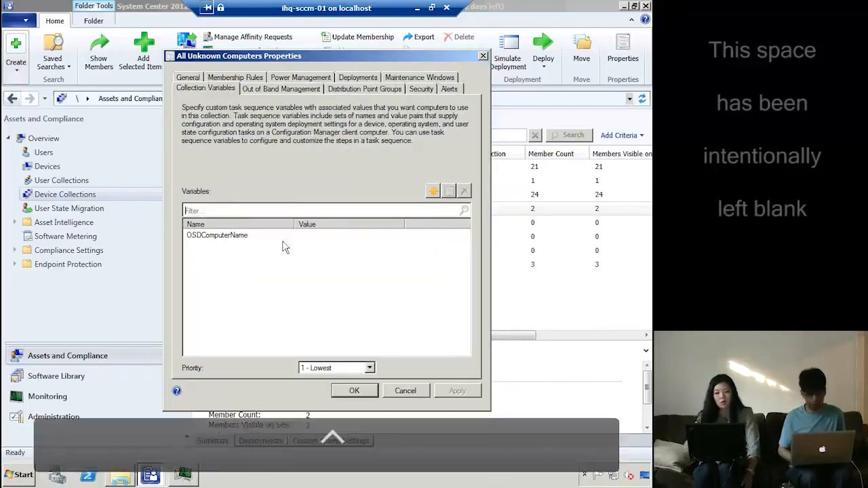
click(433, 191)
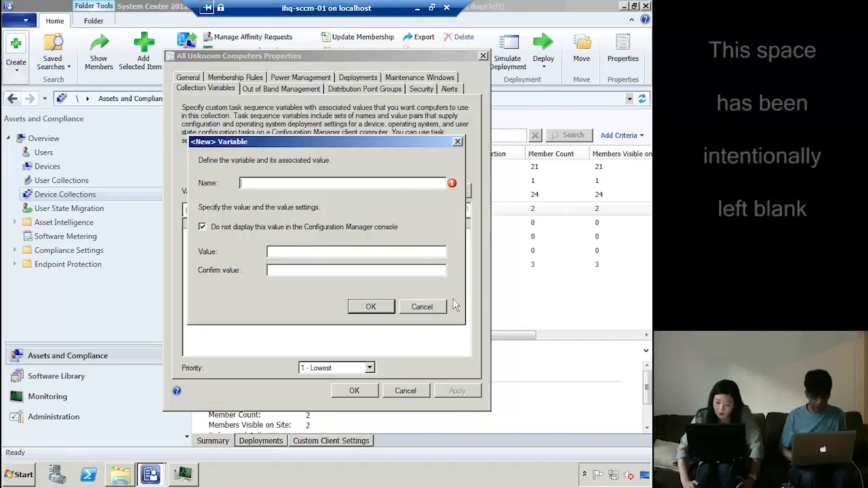
click(436, 313)
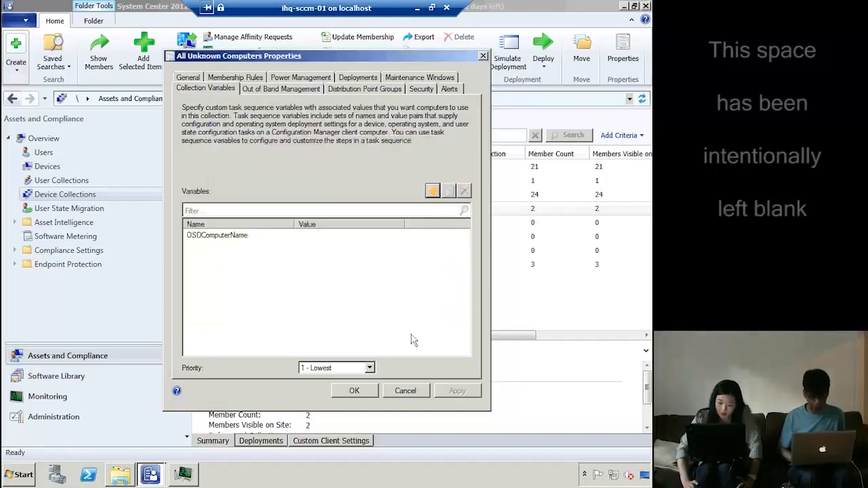
click(405, 391)
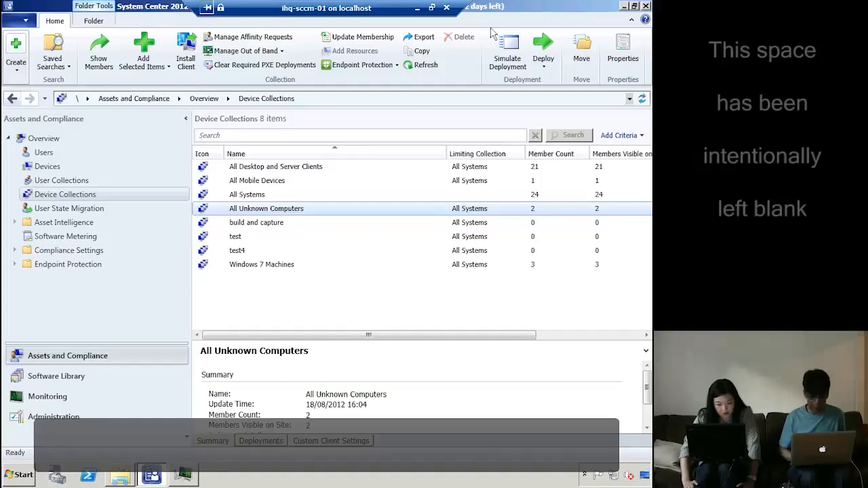
click(416, 8)
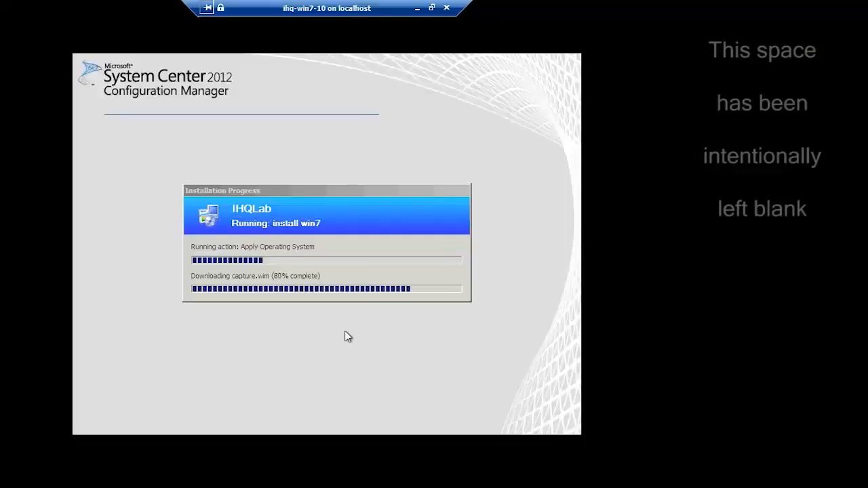
Connect to the ihq-win7-10 virtual machine console and watch the installation finish
double_click(184, 94)
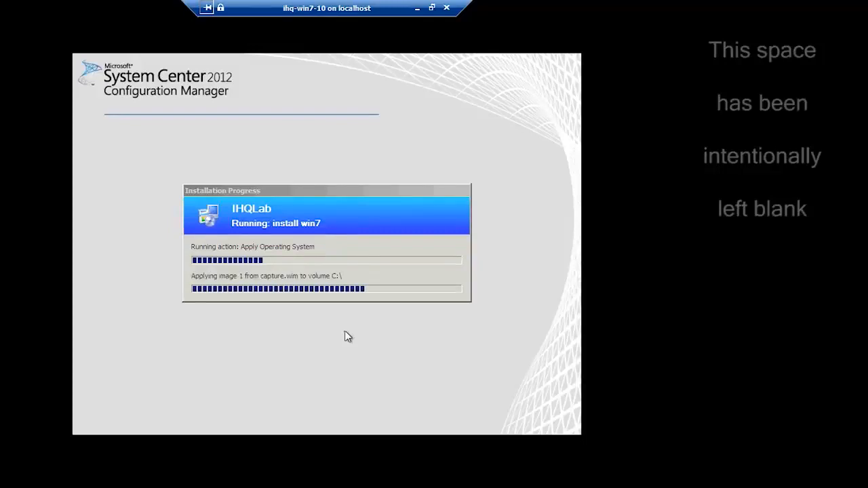
click(355, 202)
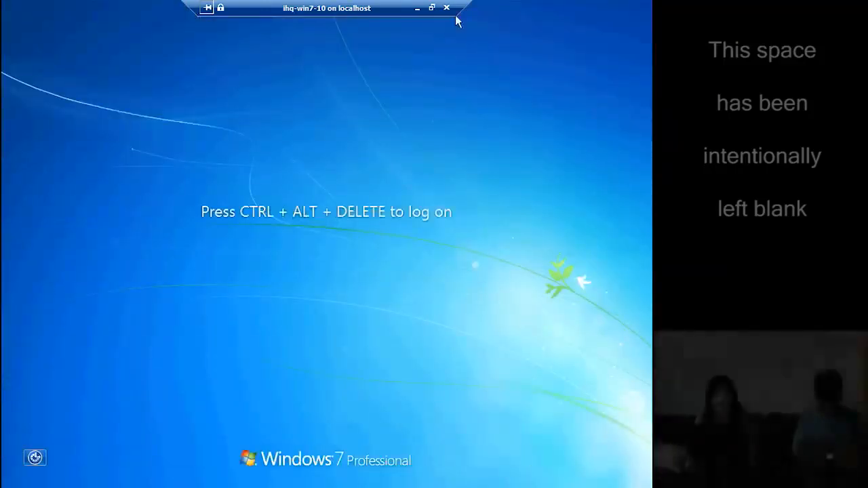
Send Ctrl+Alt+Delete to the ihq-win7-10 VM and return its console to full screen
click(433, 8)
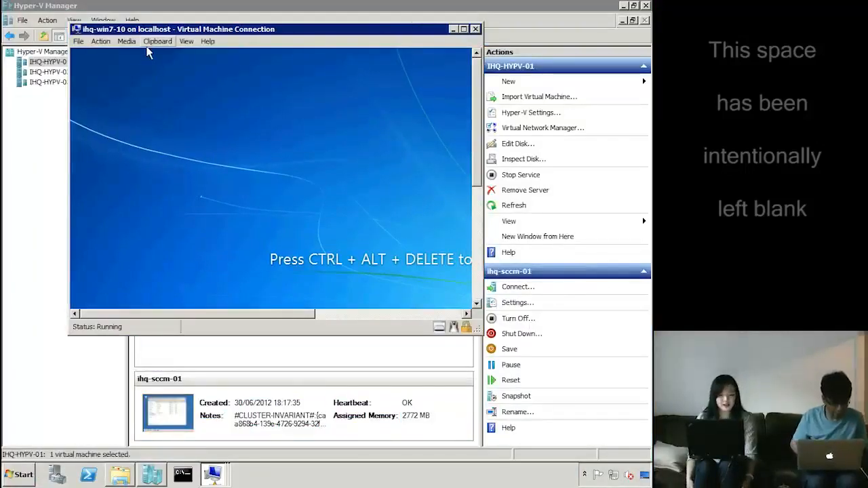
click(101, 42)
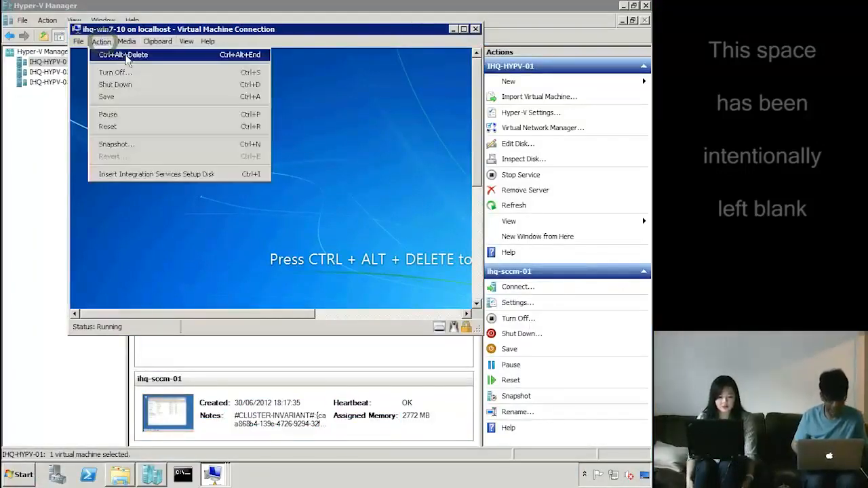
click(121, 54)
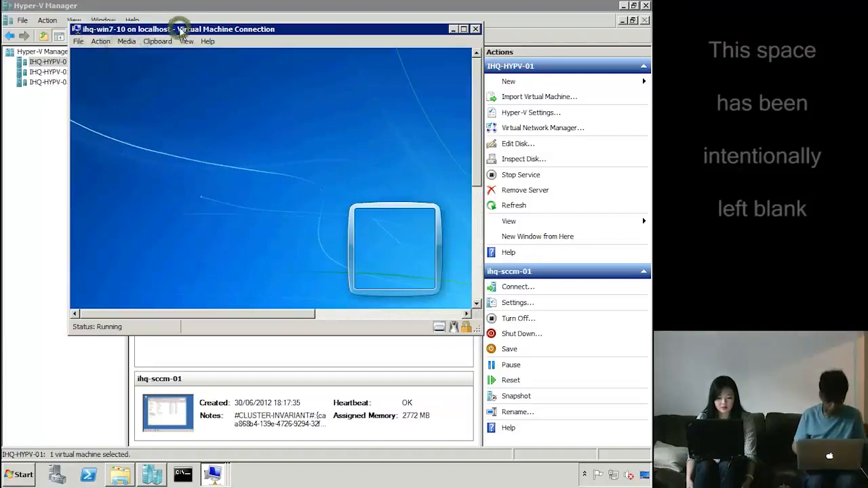
double_click(181, 29)
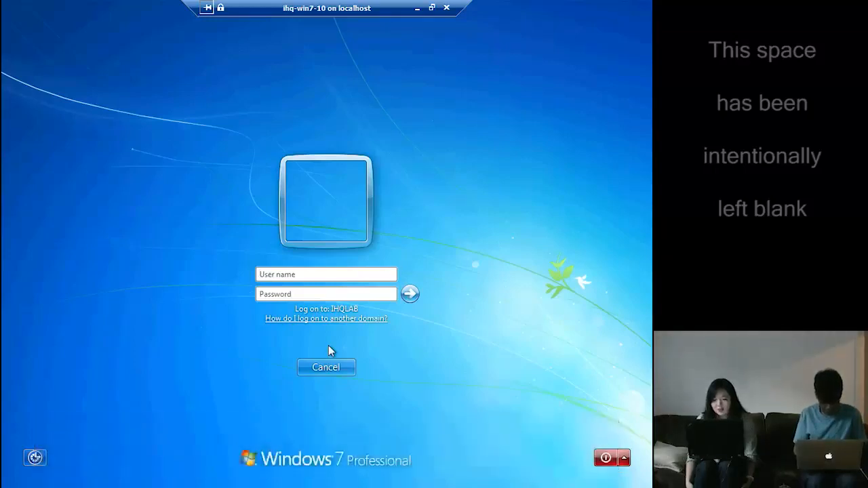
Log on as the ihqlab domain administrator, entering the account password
text(administrator)
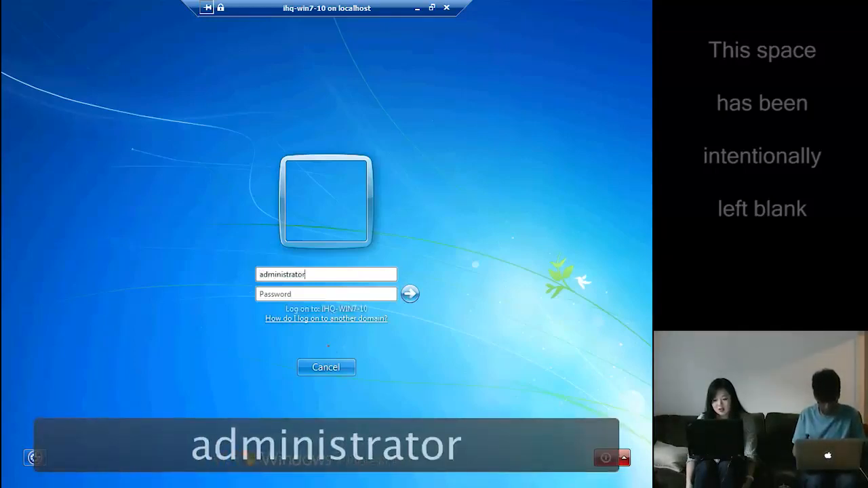
key(Tab)
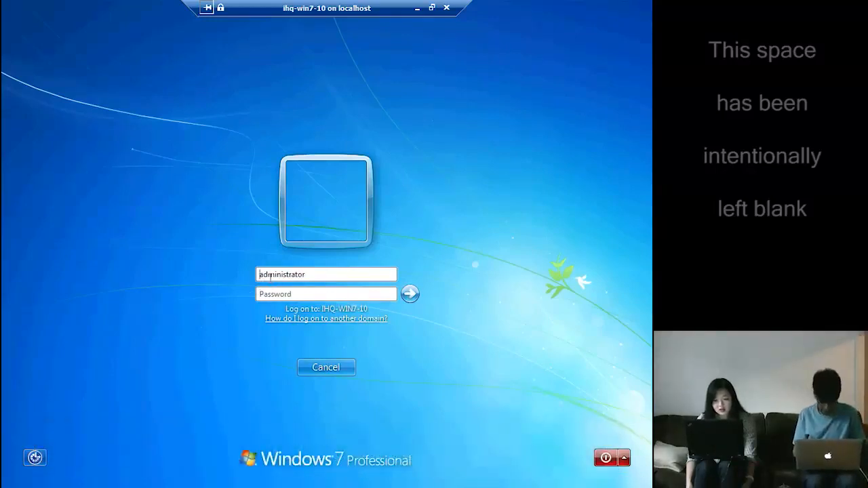
text(ihqlab\)
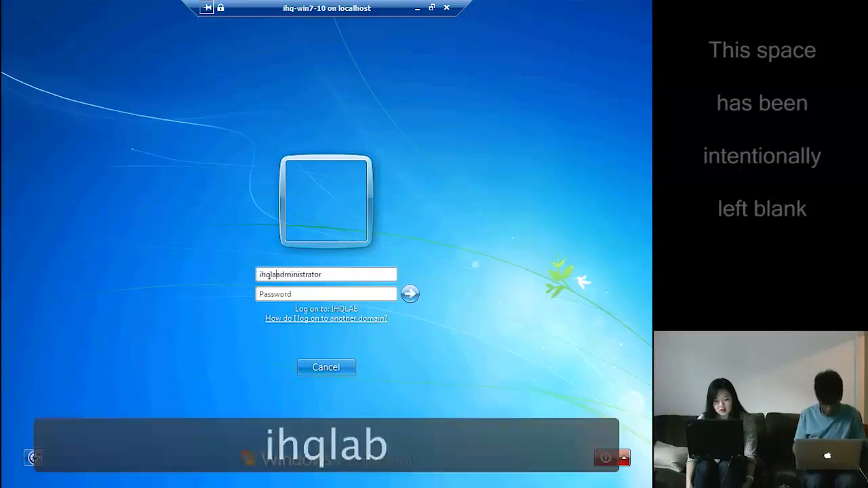
key(Tab)
text(P)
key(BackSpace)
key(Caps_Lock)
text(•)
key(Caps_Lock)
text(•••••••)
key(Return)
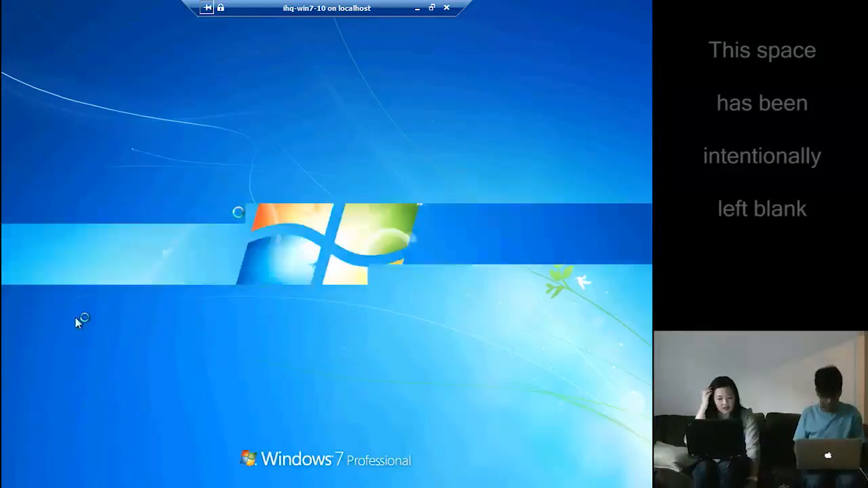
key(super)
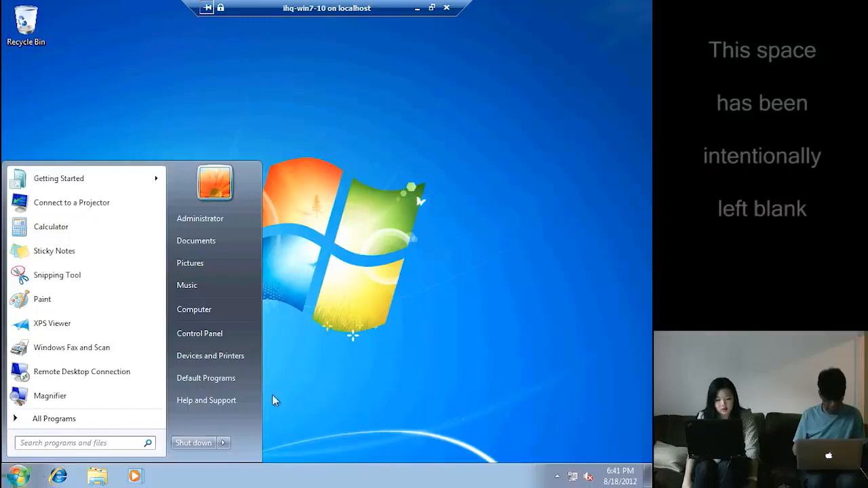
Check the computer's system properties and domain, then go to the Control Panel home
right_click(207, 312)
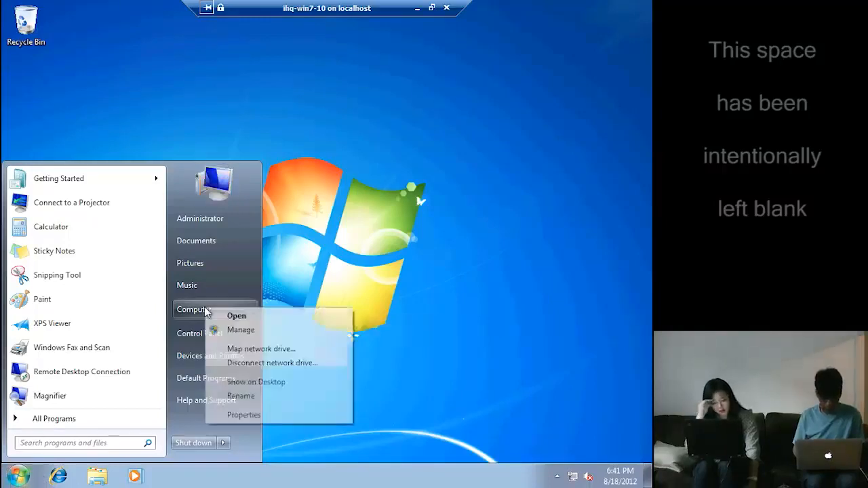
click(244, 415)
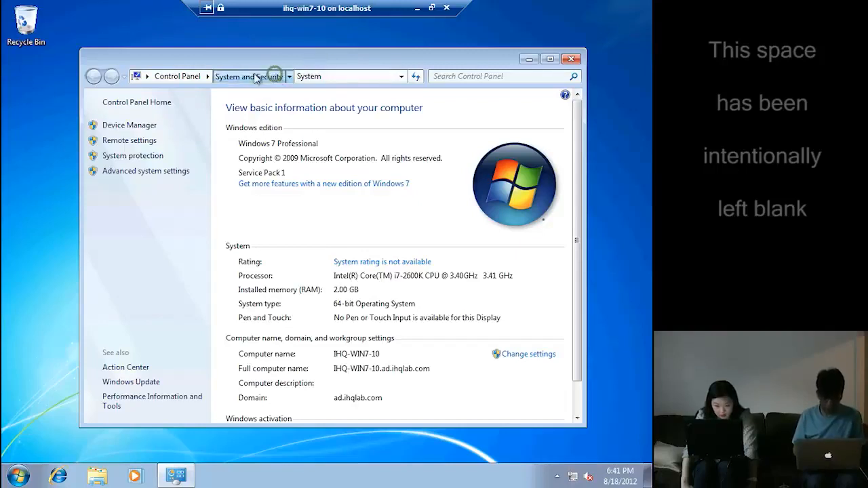
click(274, 76)
click(197, 76)
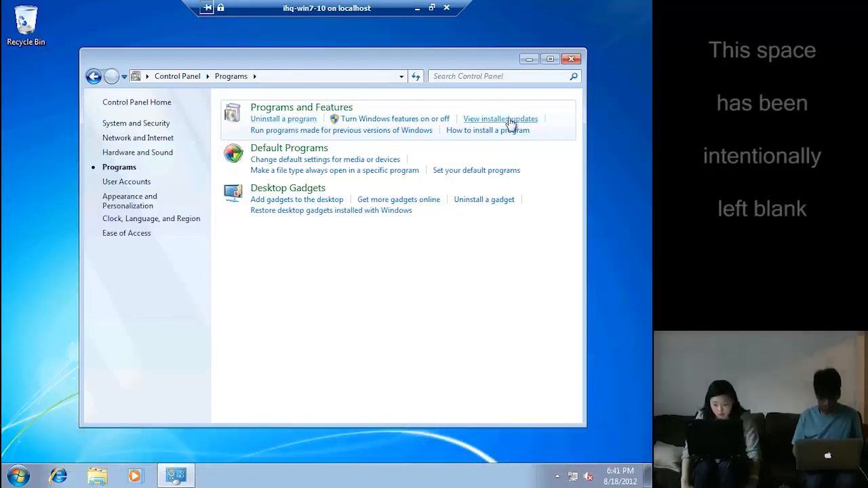
Open Installed Updates and inspect the list, selecting the KB2719985 security update
click(511, 119)
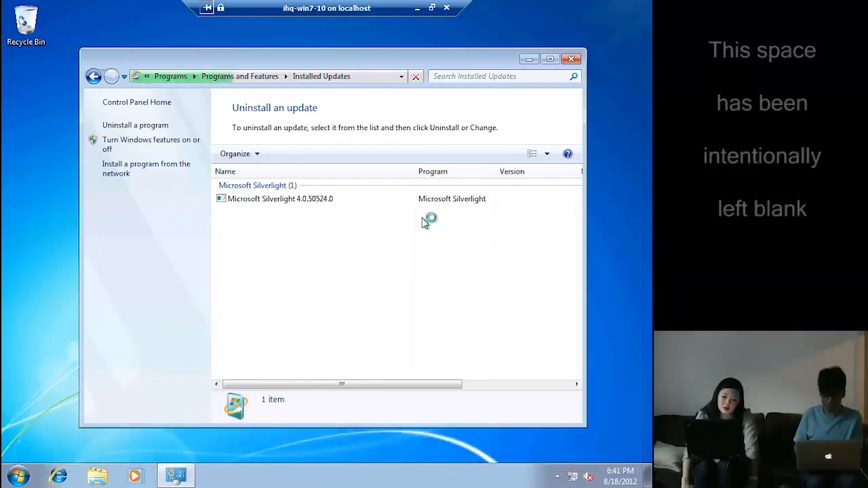
click(391, 251)
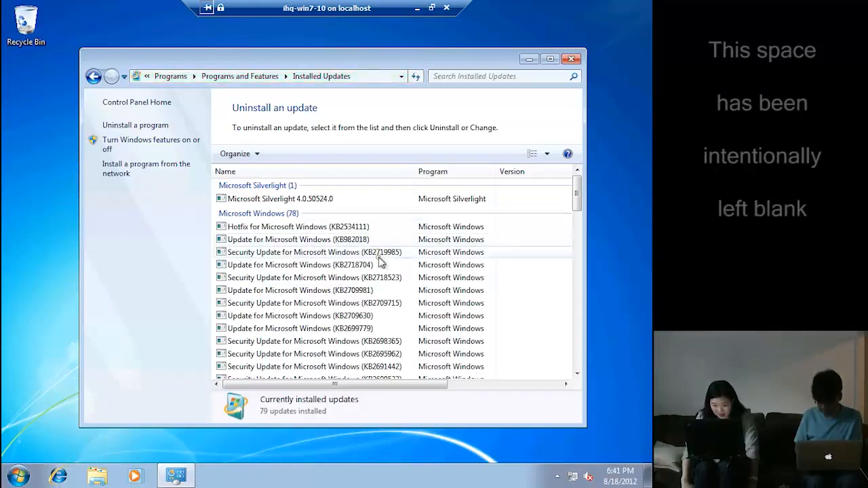
click(513, 386)
drag(518, 386, 325, 387)
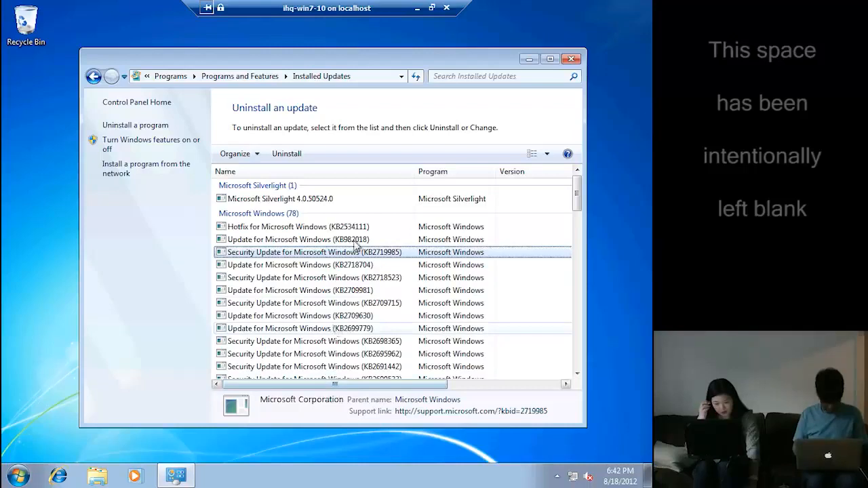
click(19, 475)
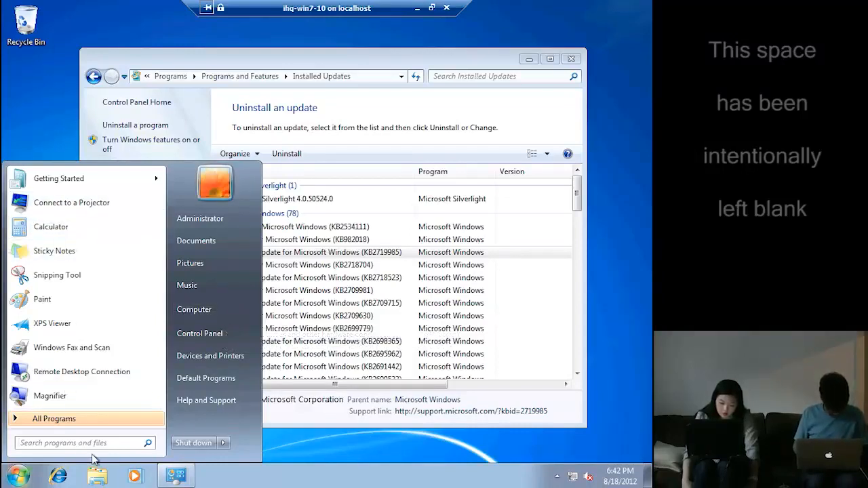
In Internet Explorer, open the ConfigMgr Application Portal favorite
click(42, 470)
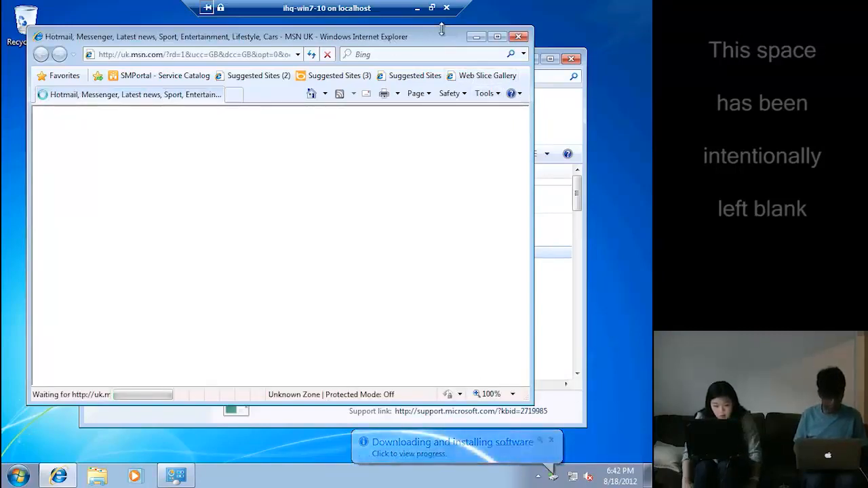
drag(428, 39, 428, 13)
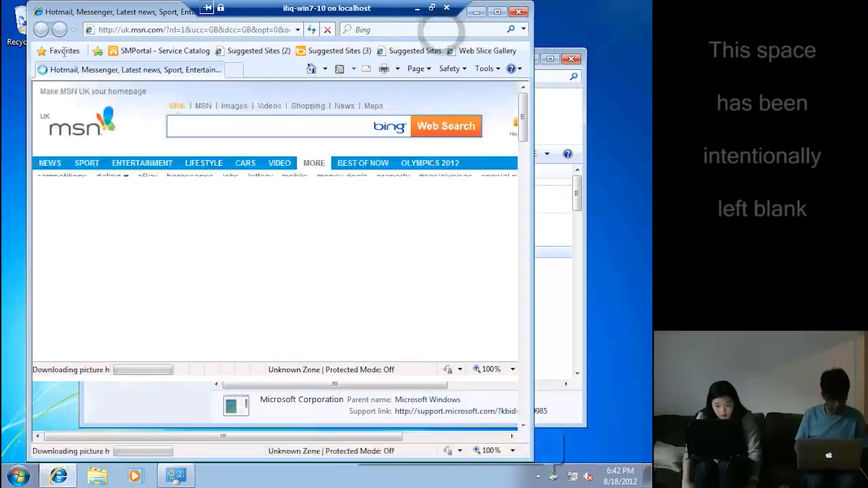
click(60, 53)
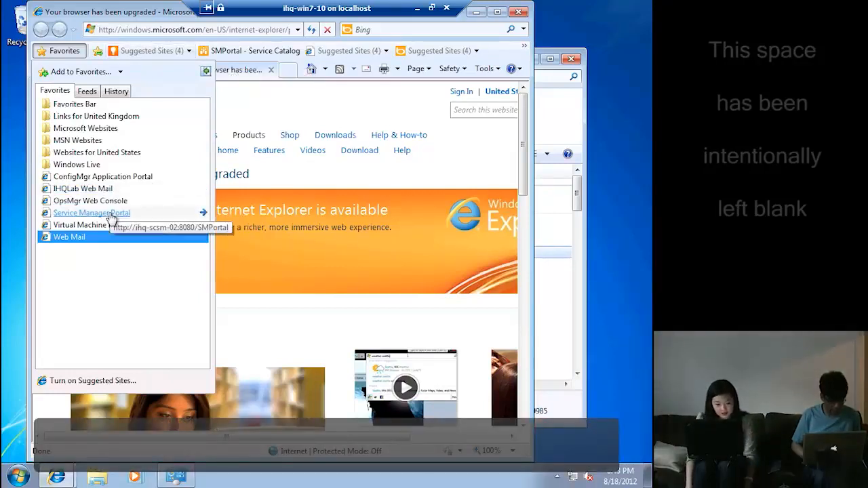
click(112, 174)
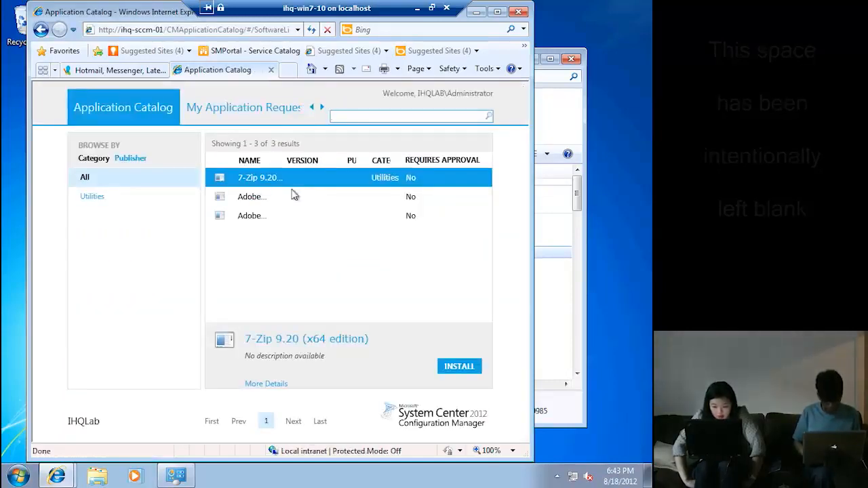
View the details of each catalog app, including Adobe Reader X and Adobe Shockwave Player 11.6
click(256, 197)
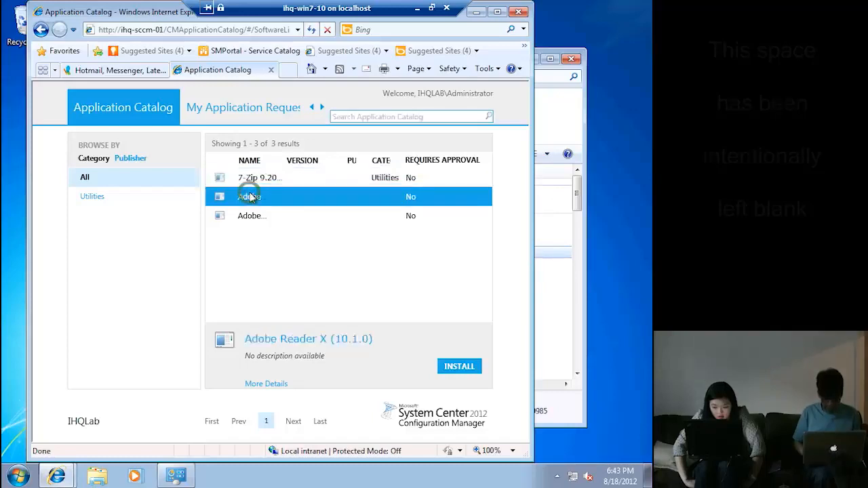
click(267, 180)
click(262, 216)
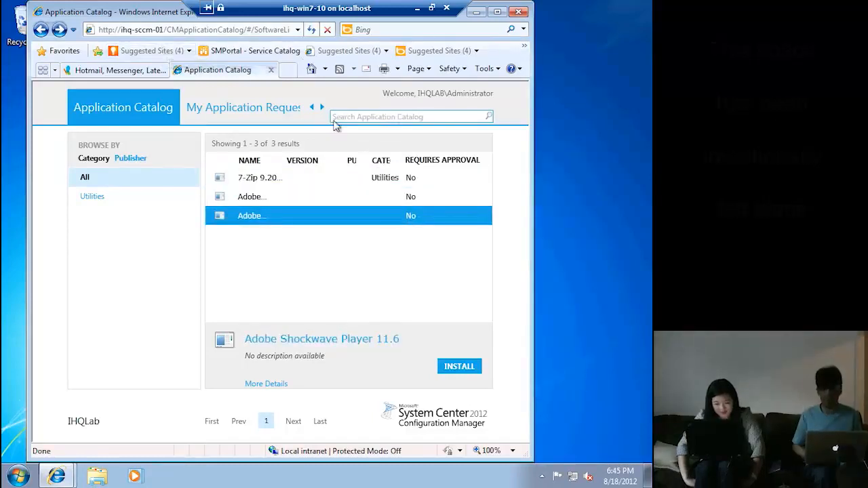